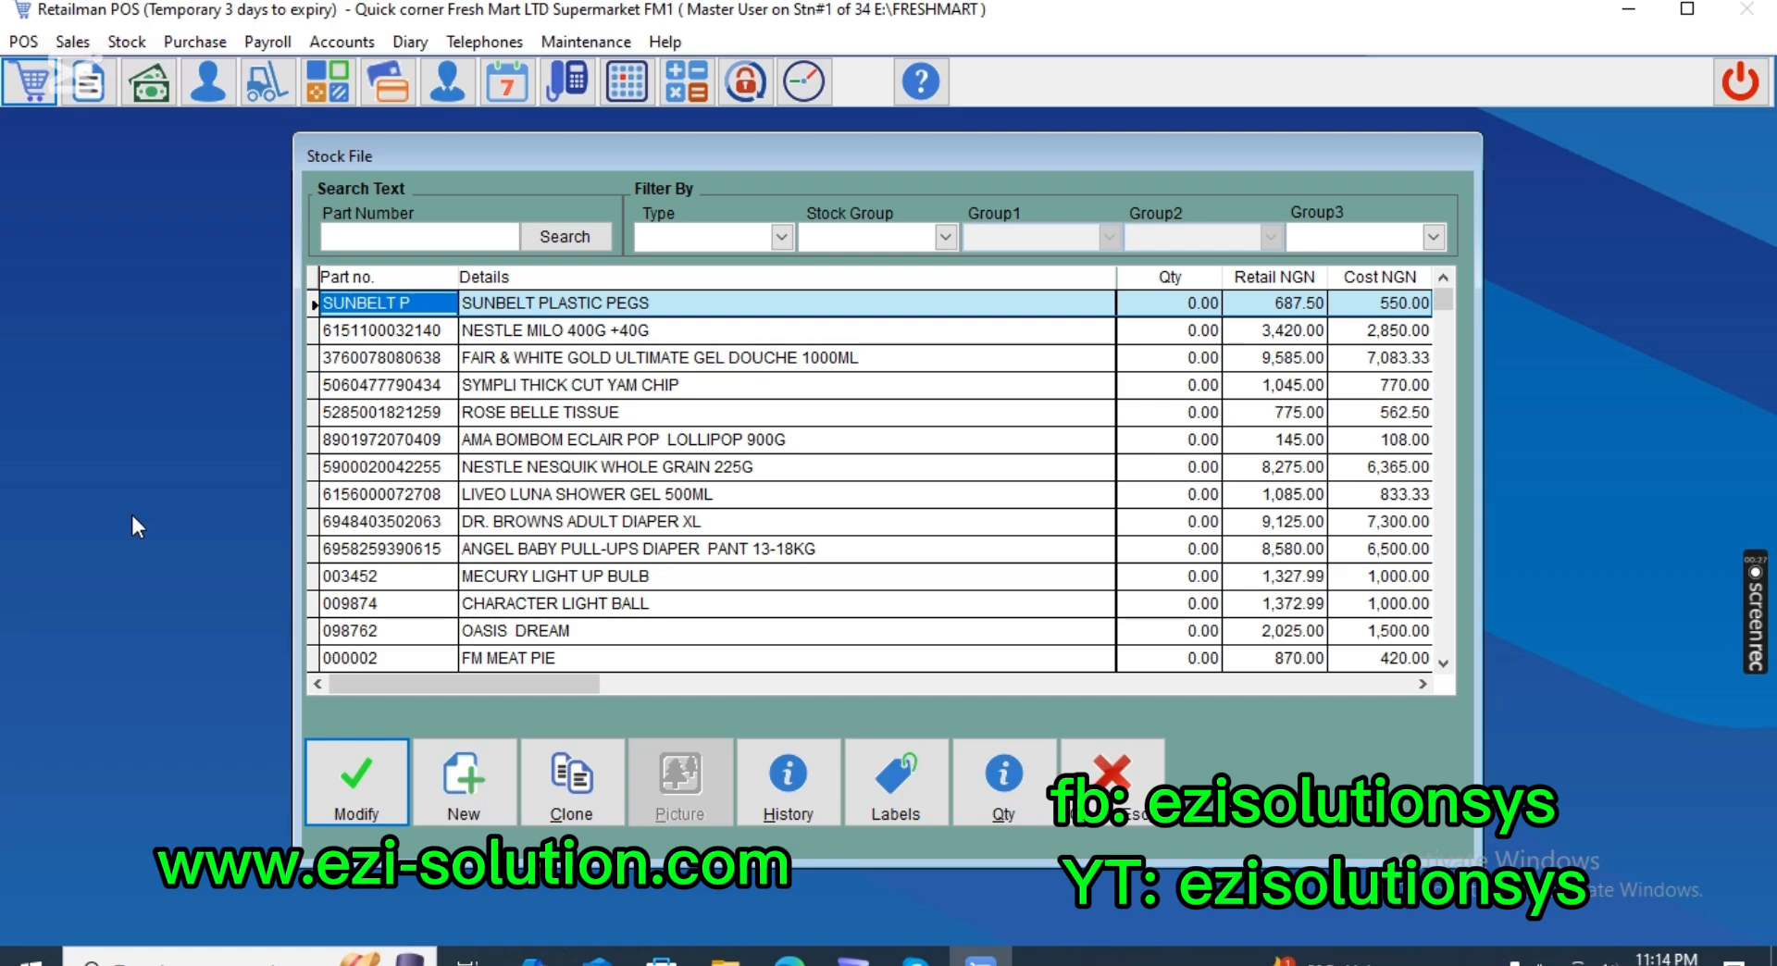
Open the stock card of SUNBELT PLASTIC PEGS for editing and look through the available item types.
click(361, 787)
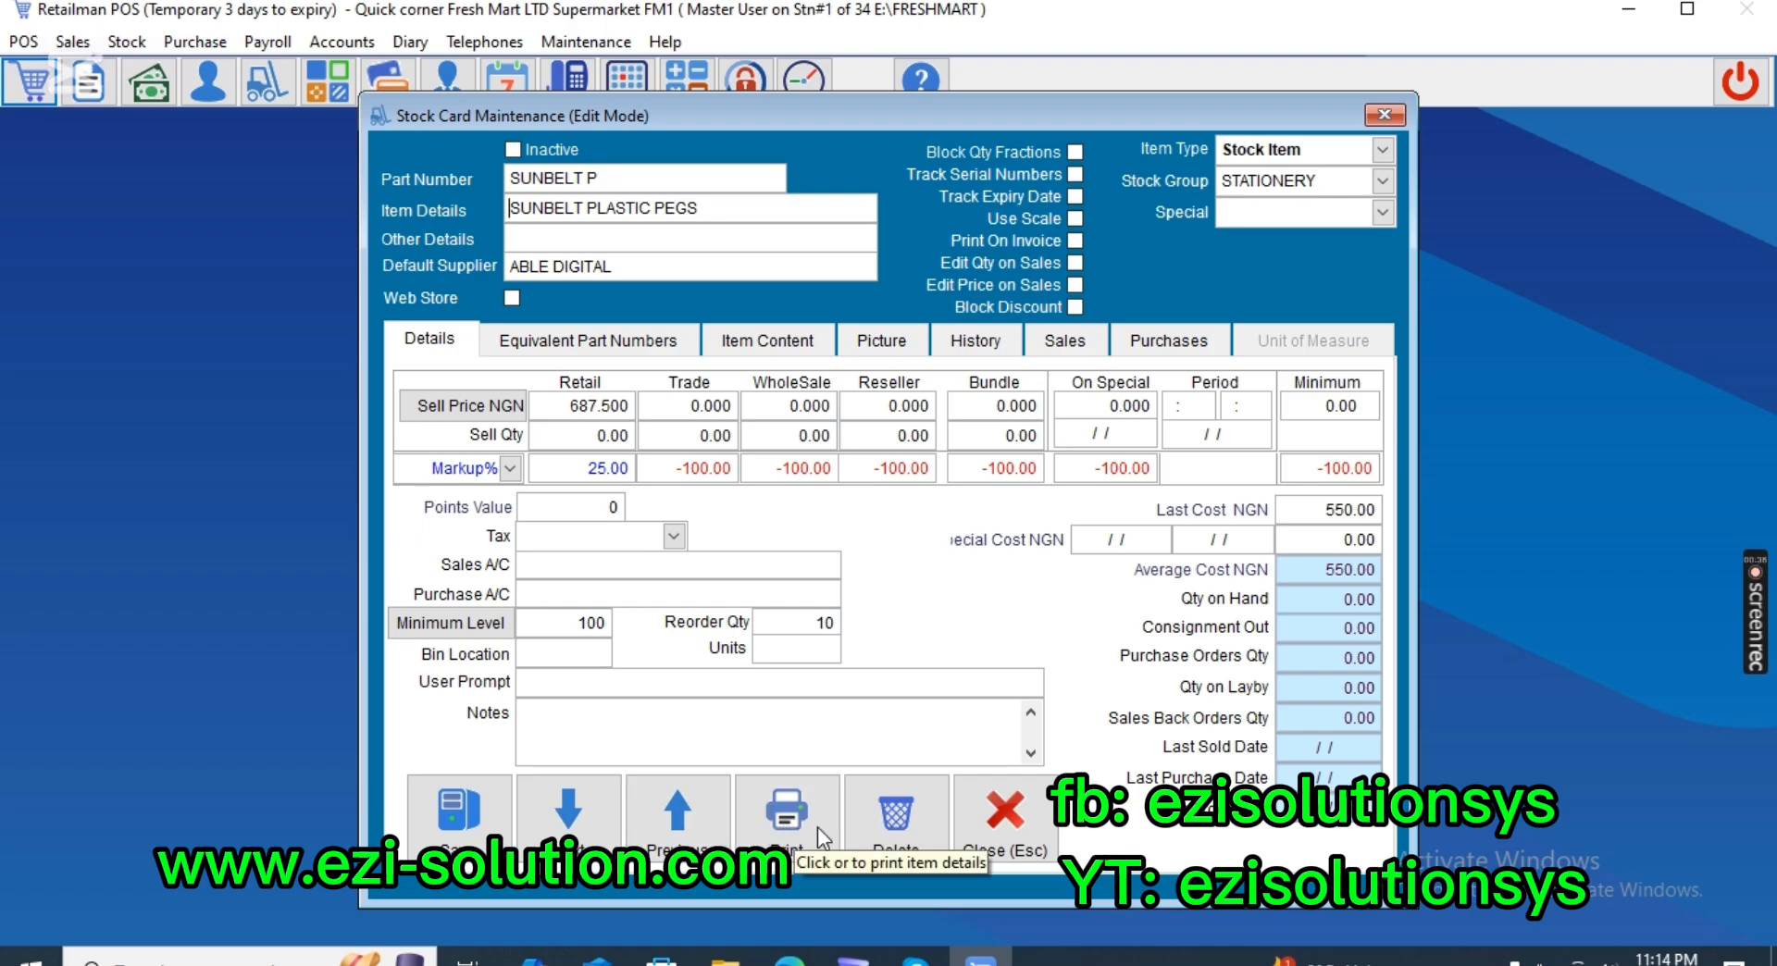
click(1245, 149)
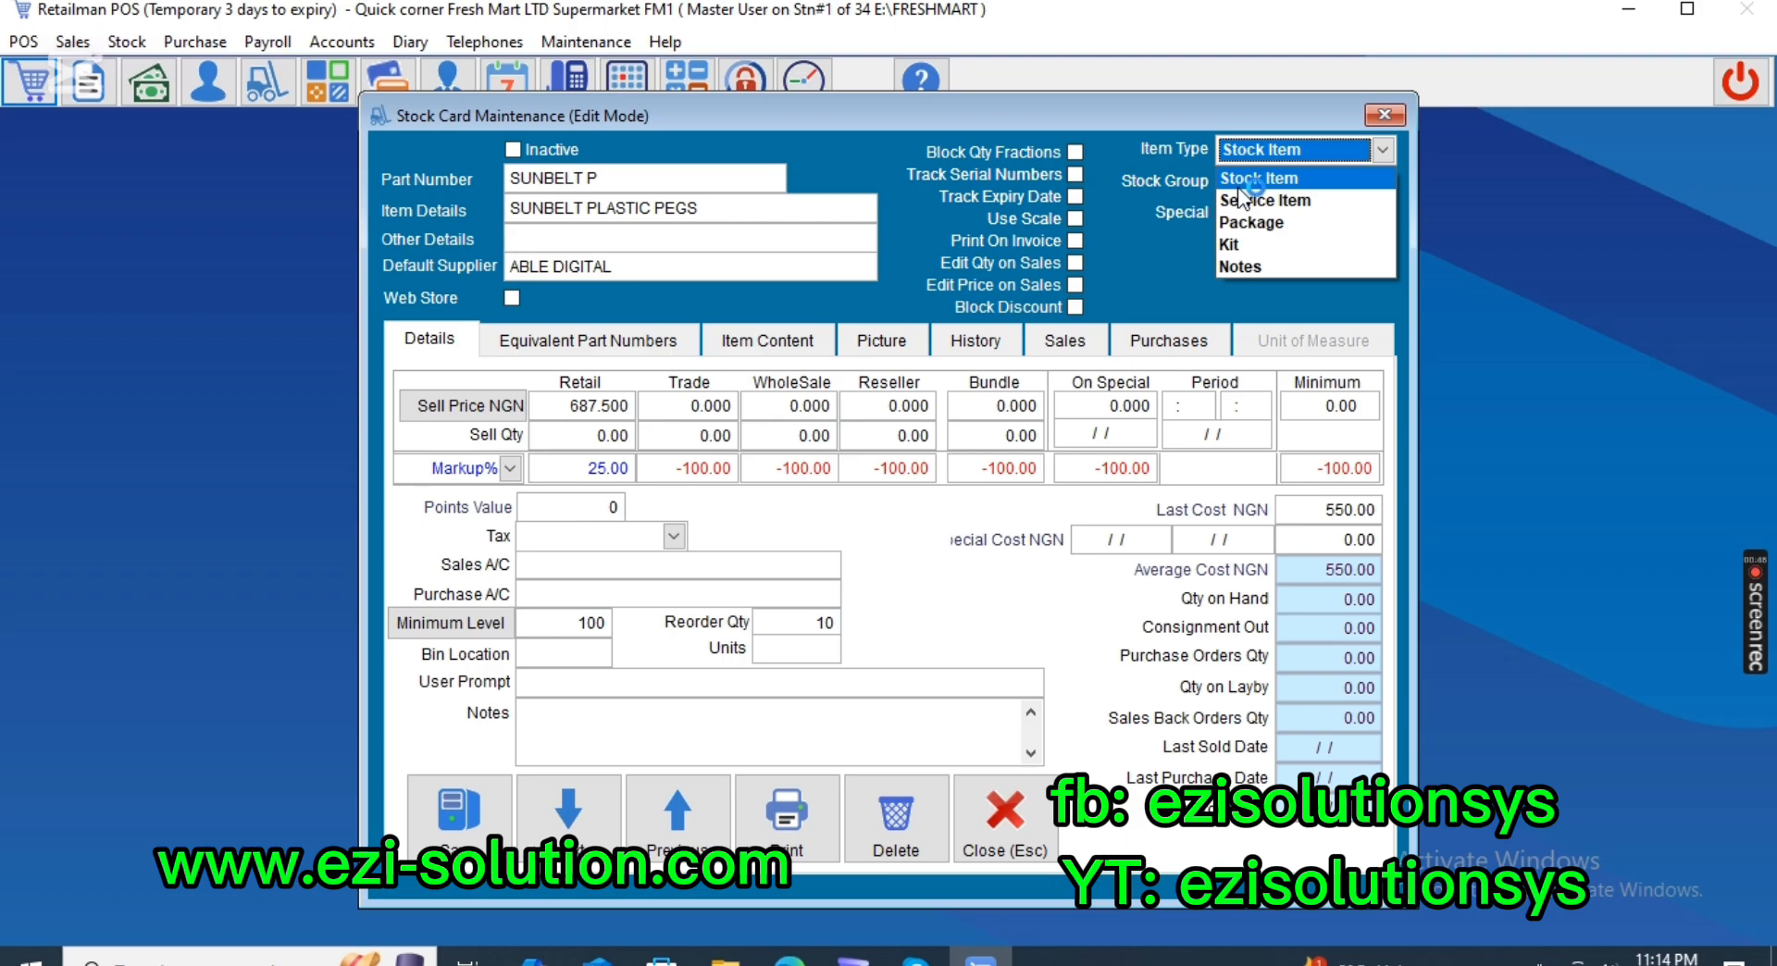
click(639, 261)
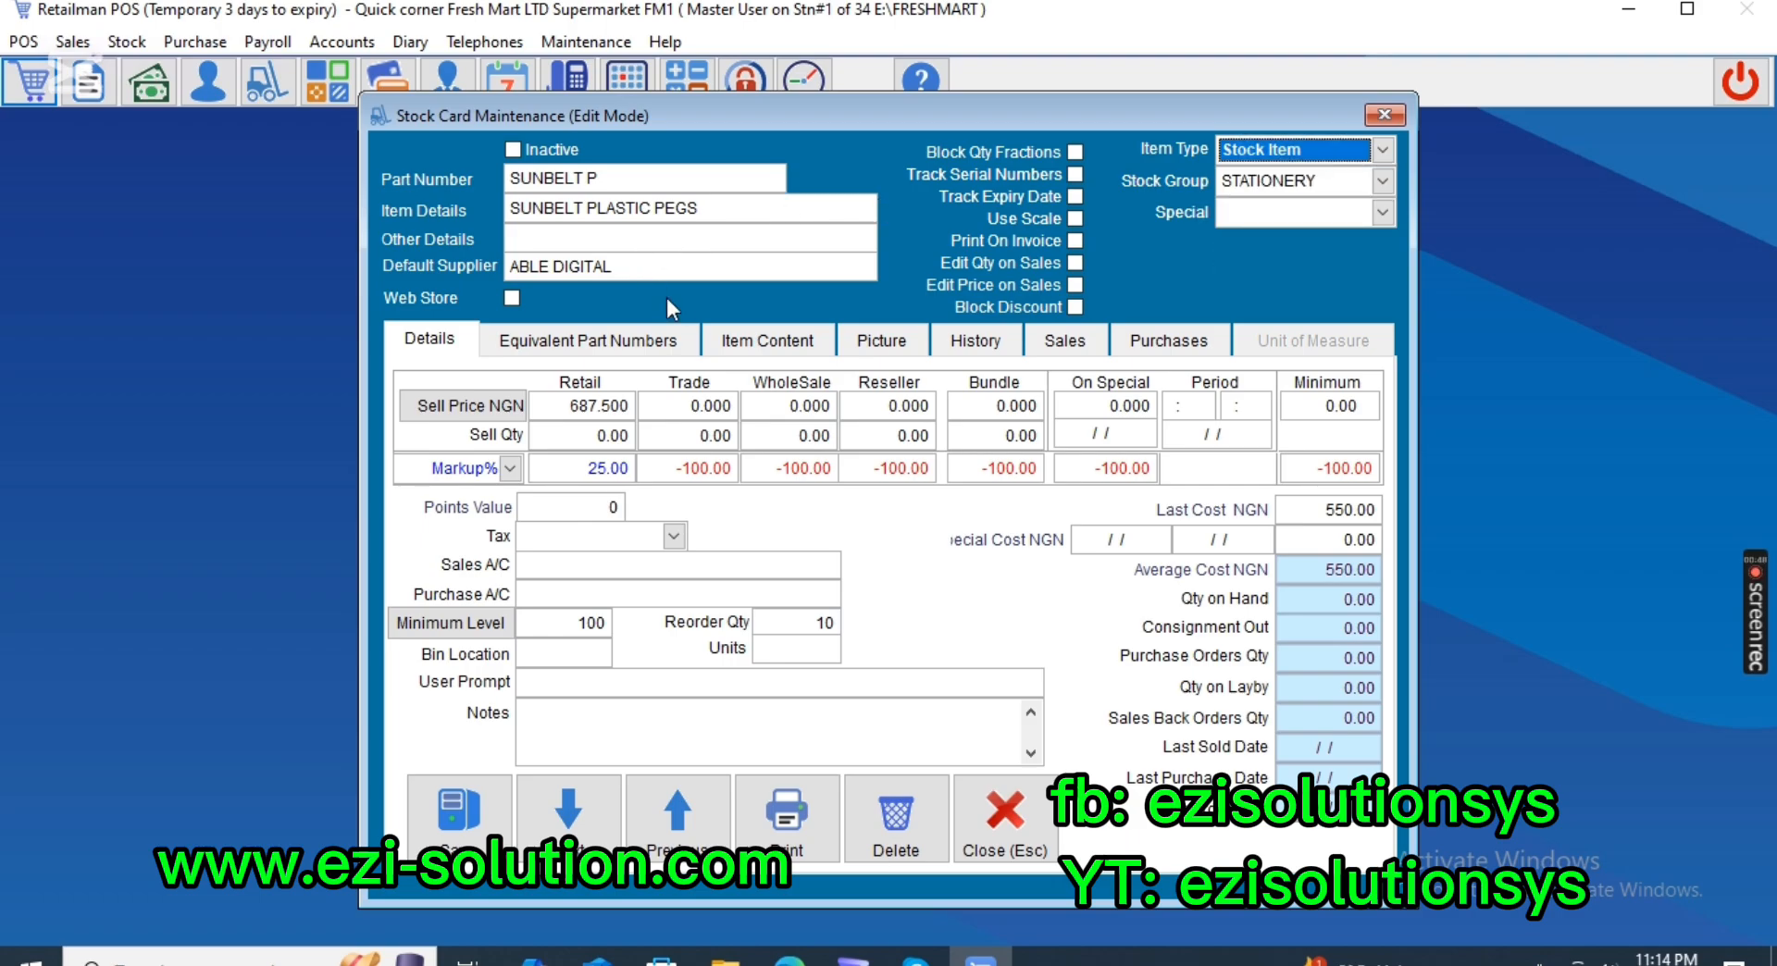
click(1267, 148)
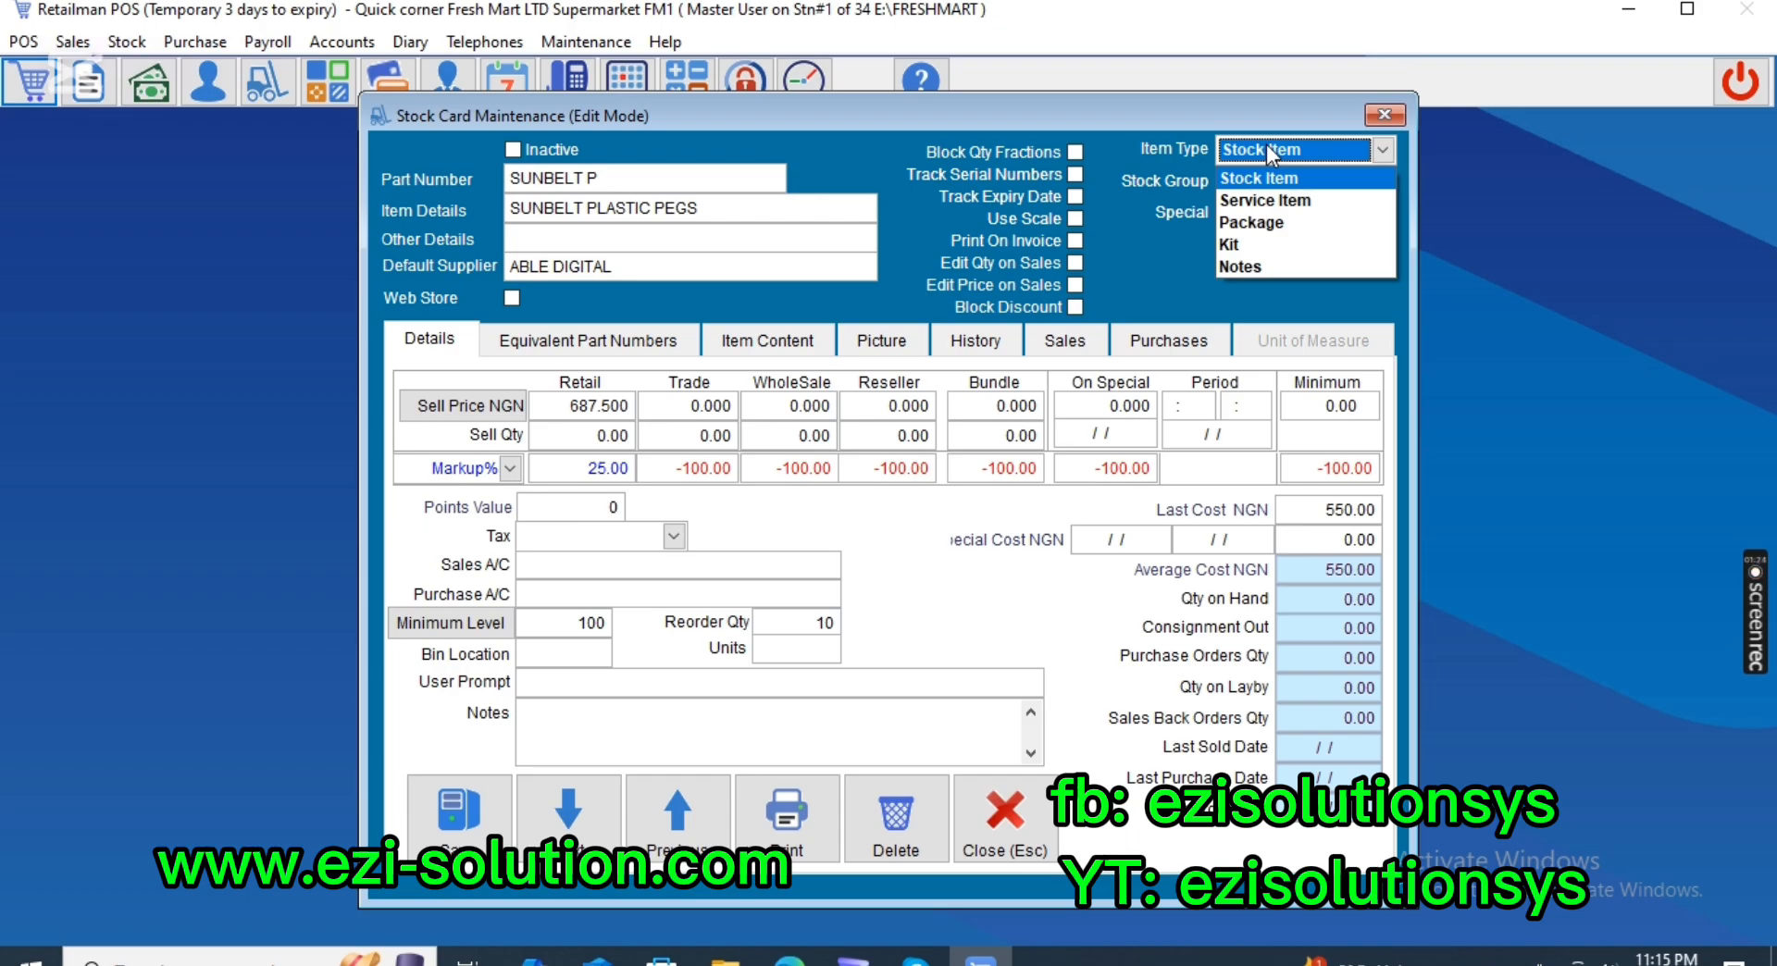
click(1266, 144)
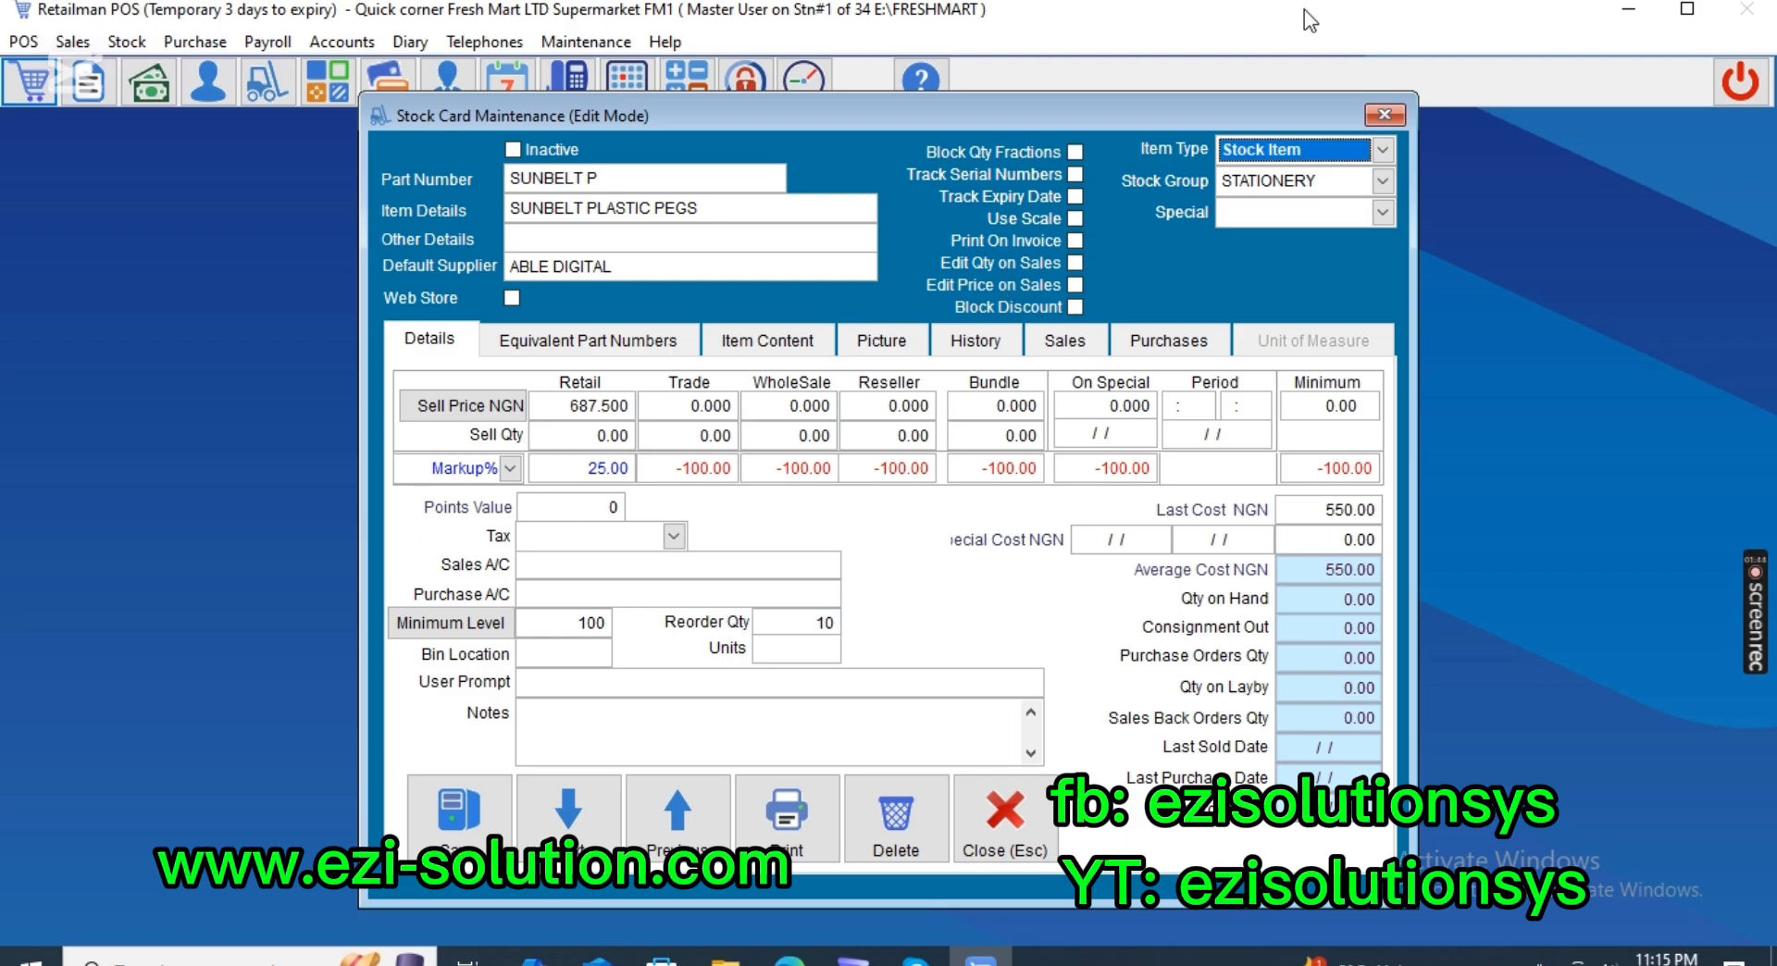
Set the stock card's item type to Service Item.
click(1294, 144)
click(1266, 200)
click(561, 176)
click(567, 211)
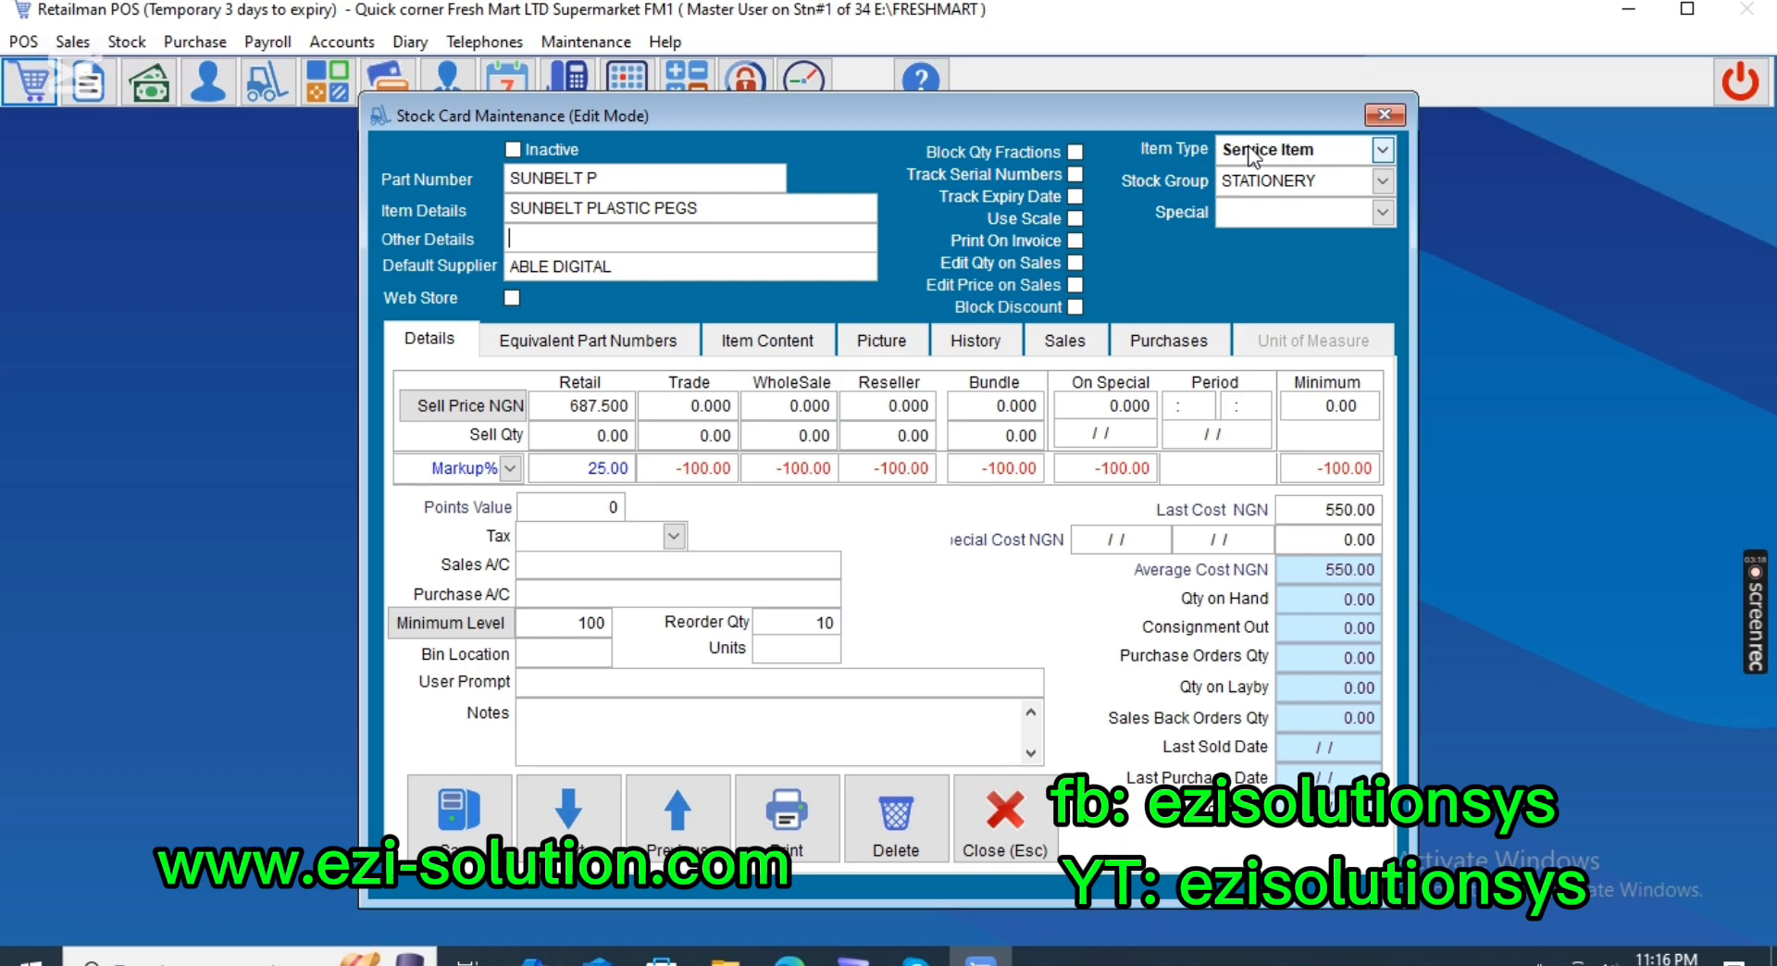
click(1251, 153)
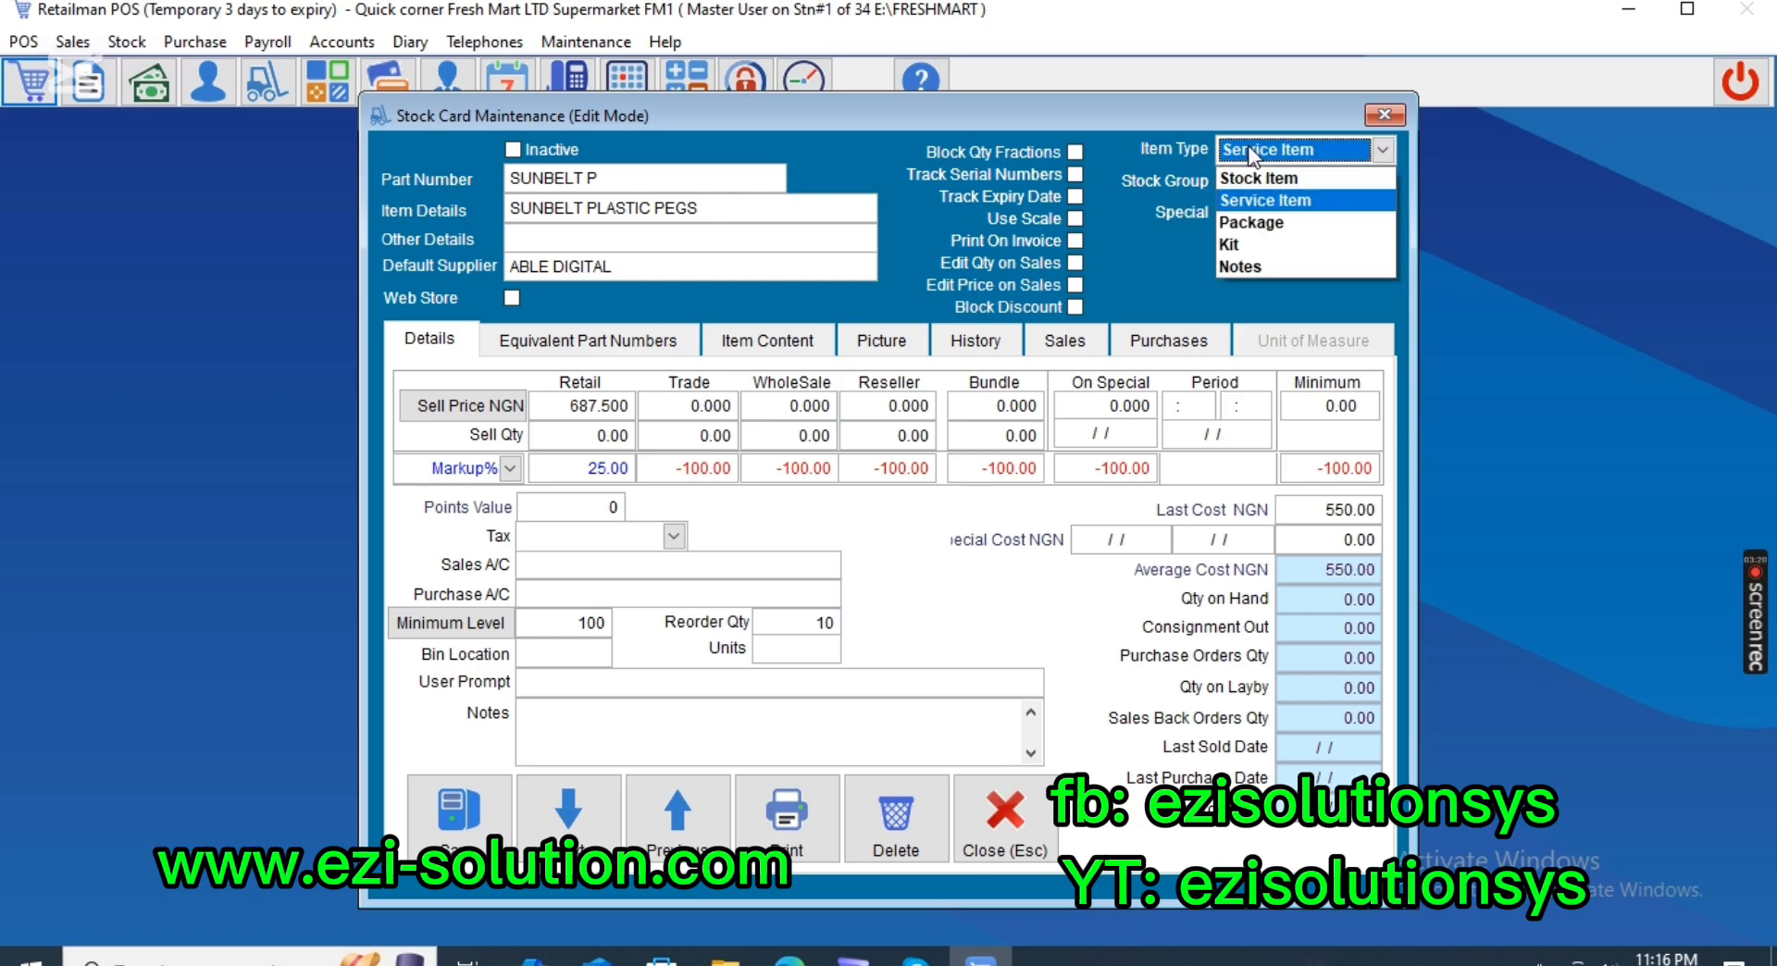
click(1243, 208)
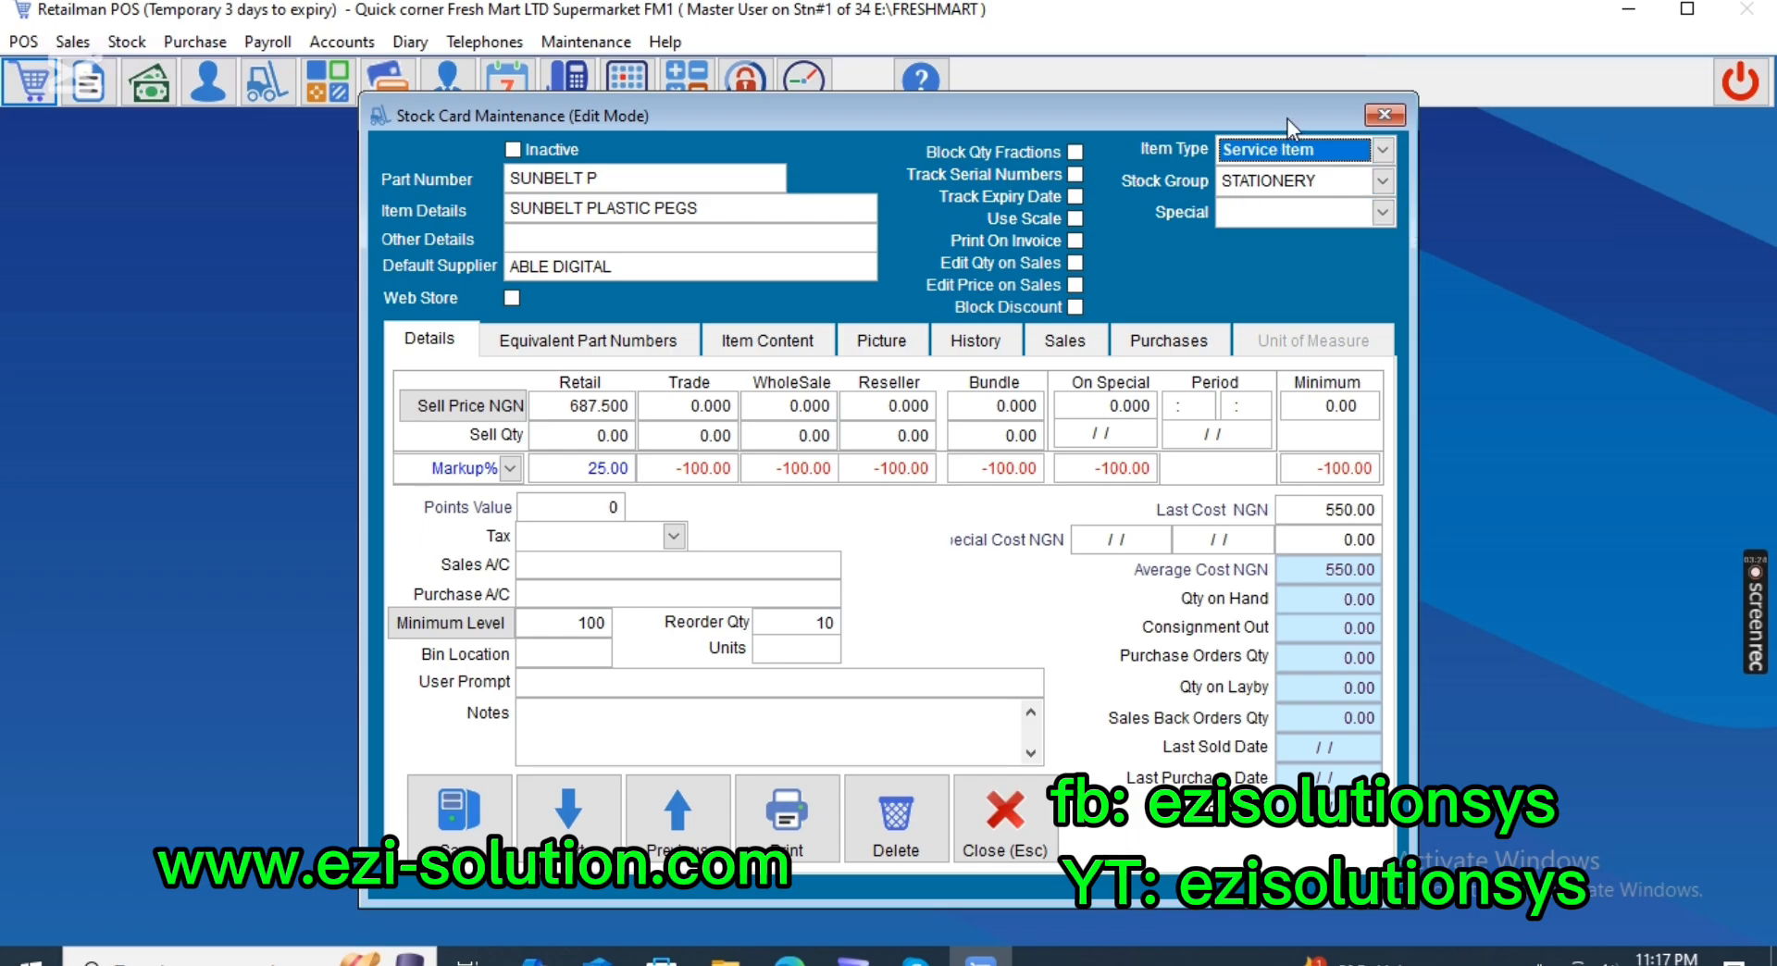
Set the stock card's item type to Package and dismiss the browser notification.
click(1277, 149)
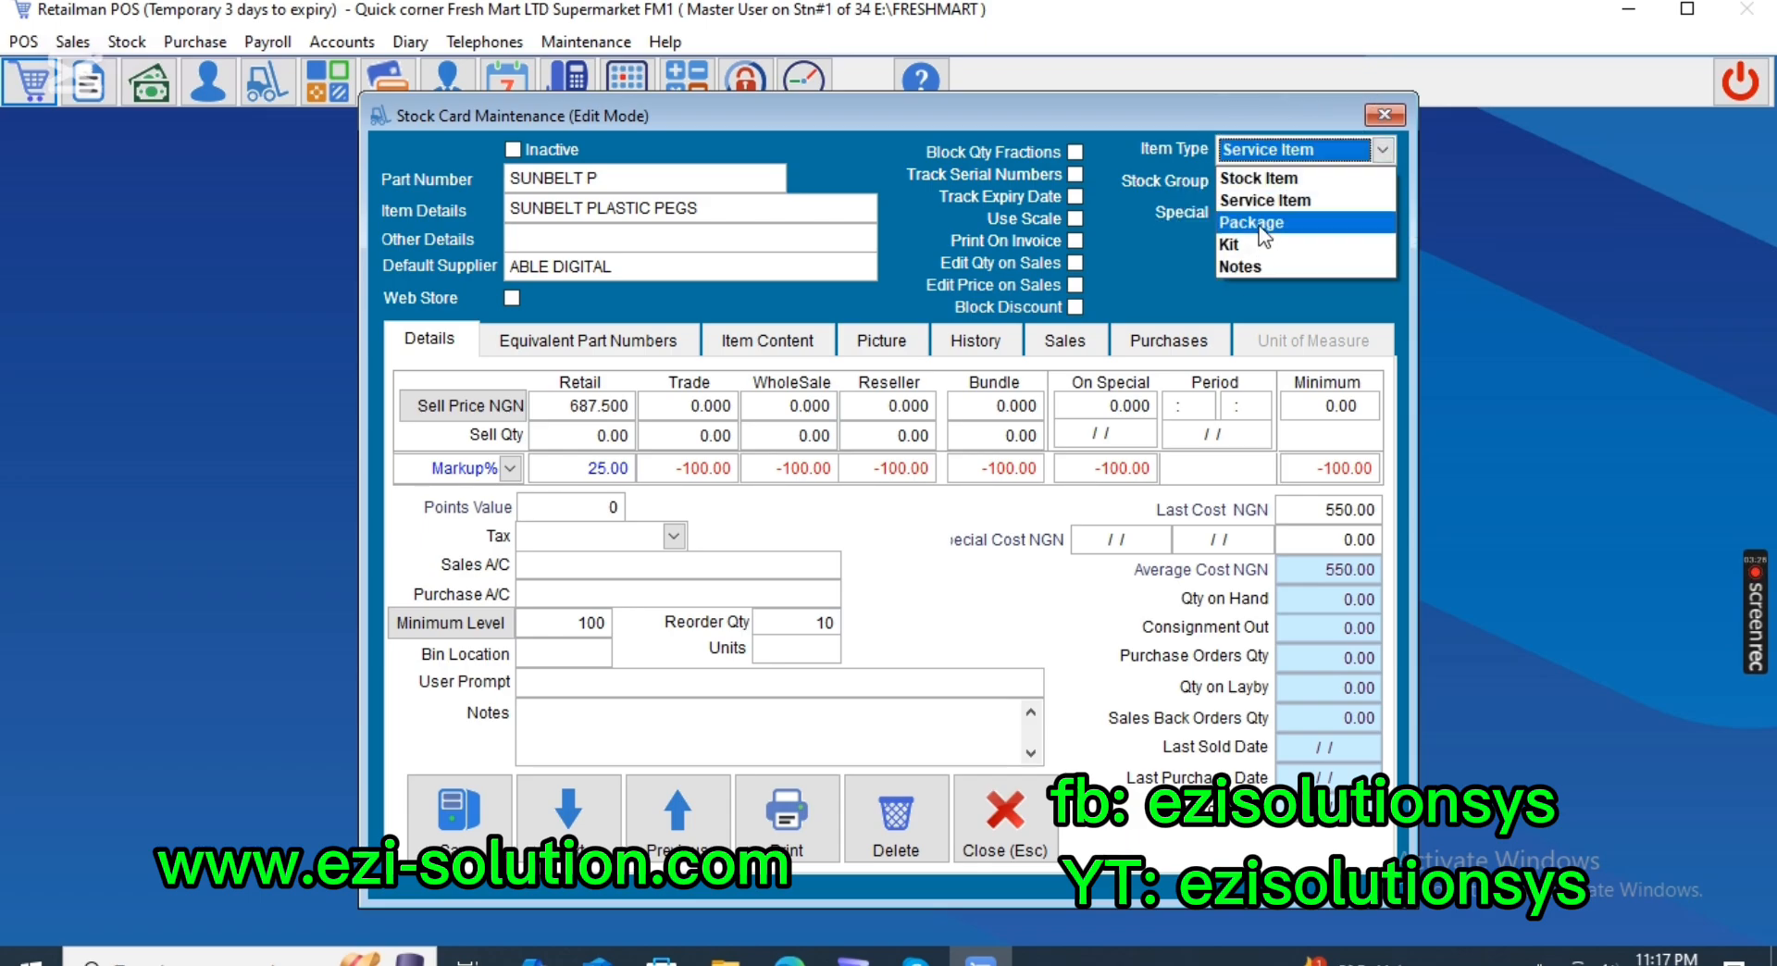
click(1261, 223)
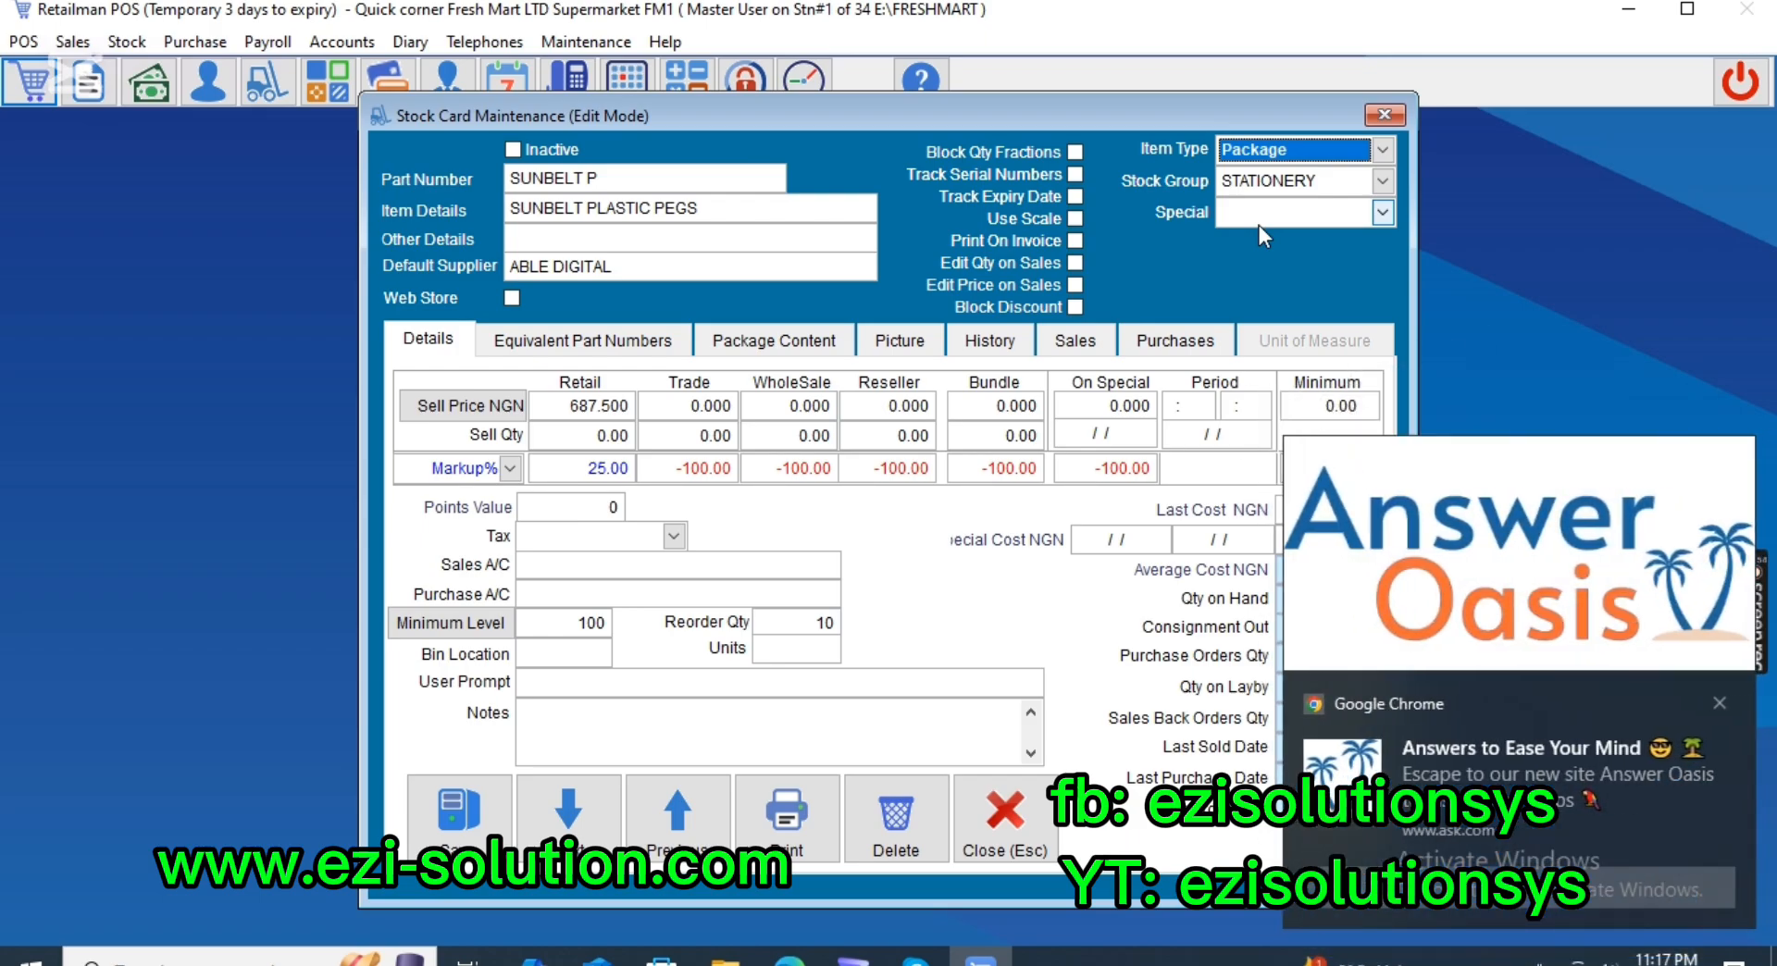
click(1550, 898)
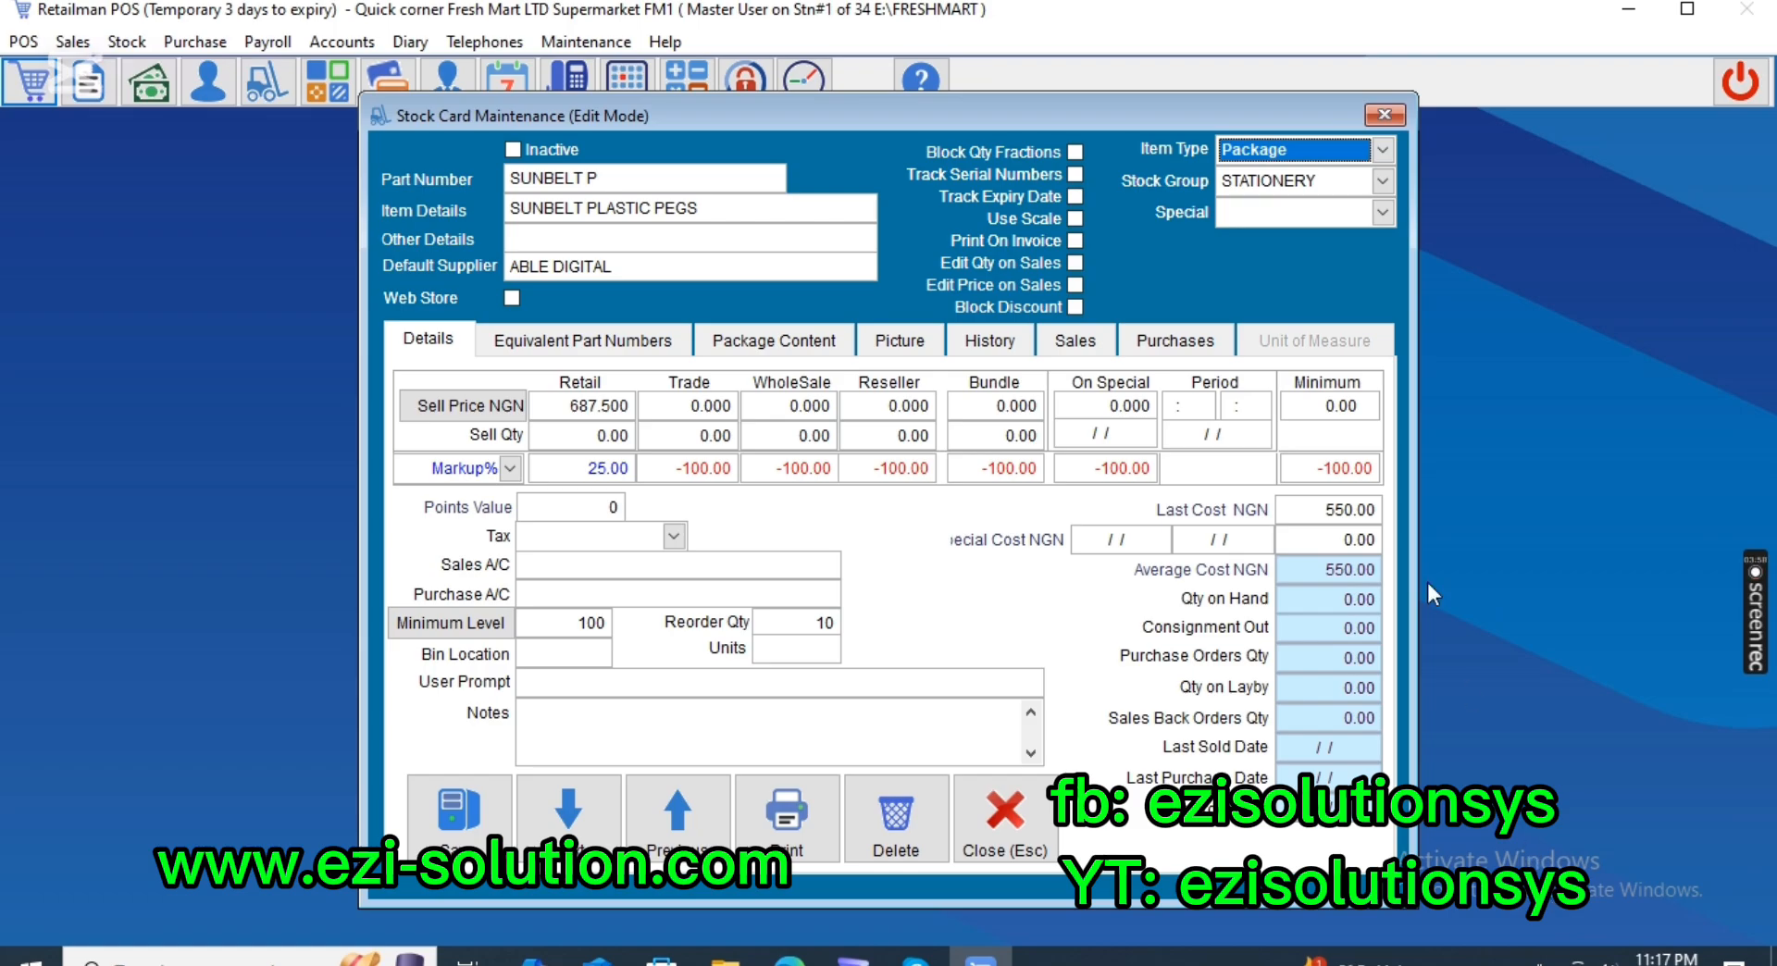
Set the stock card's item type to Kit.
click(1257, 148)
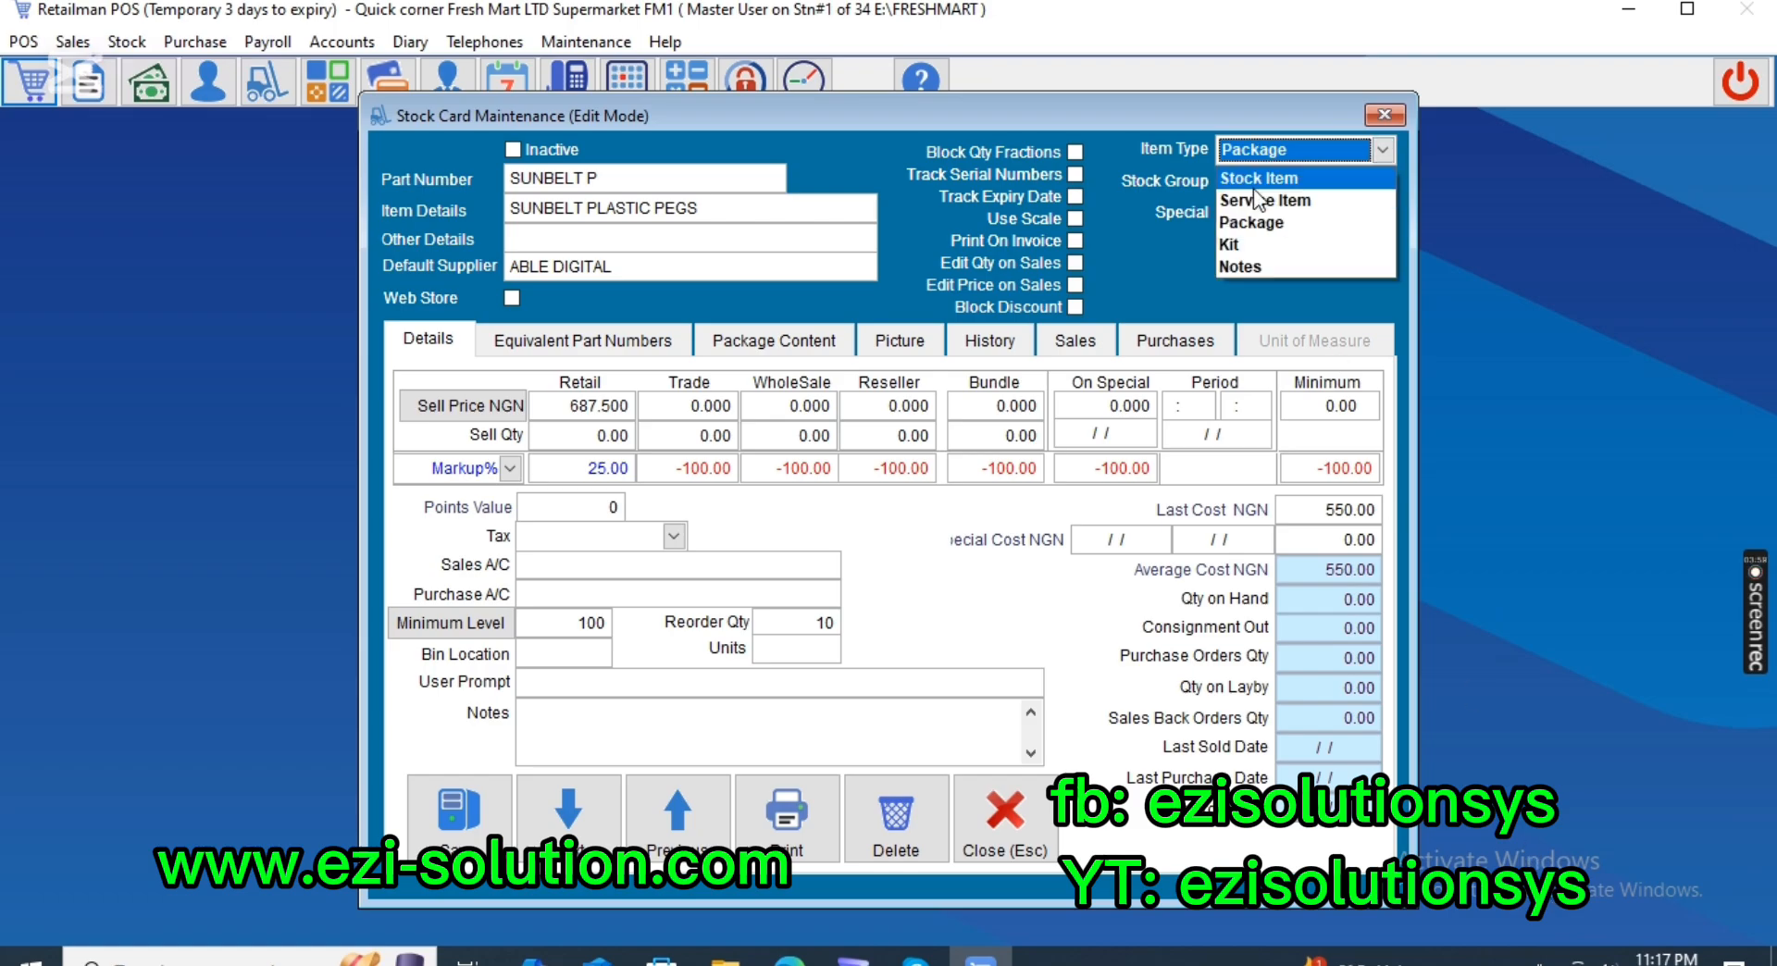
click(1254, 244)
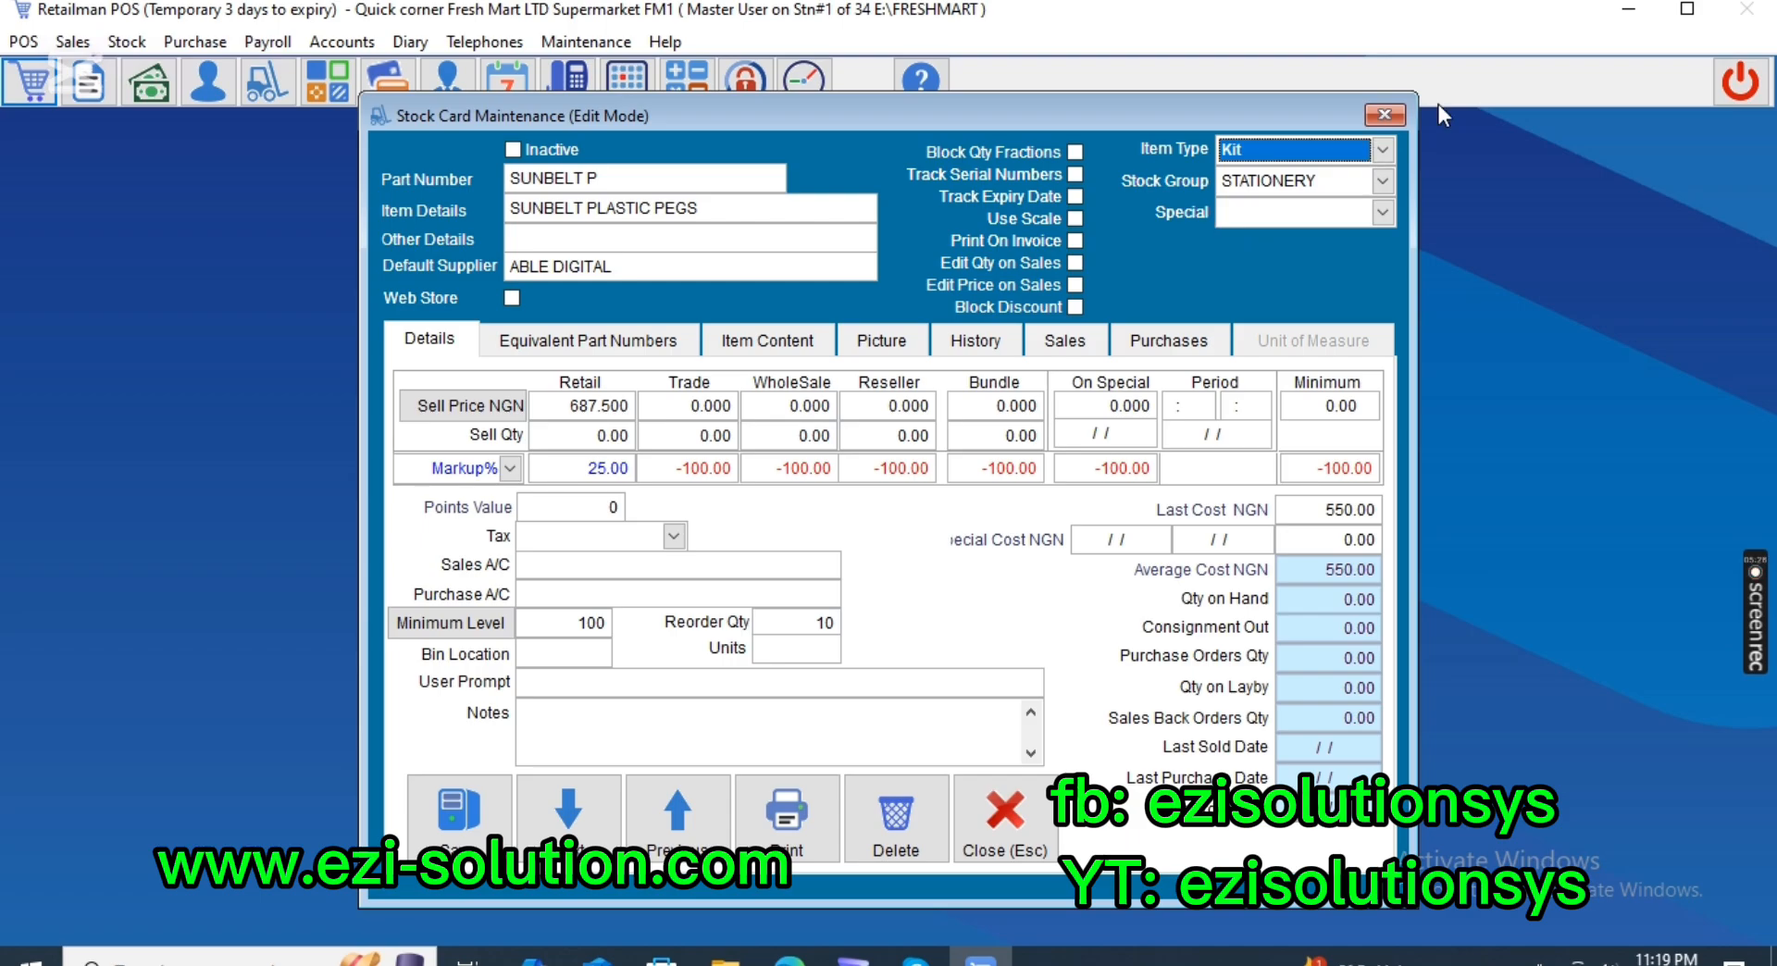
click(685, 180)
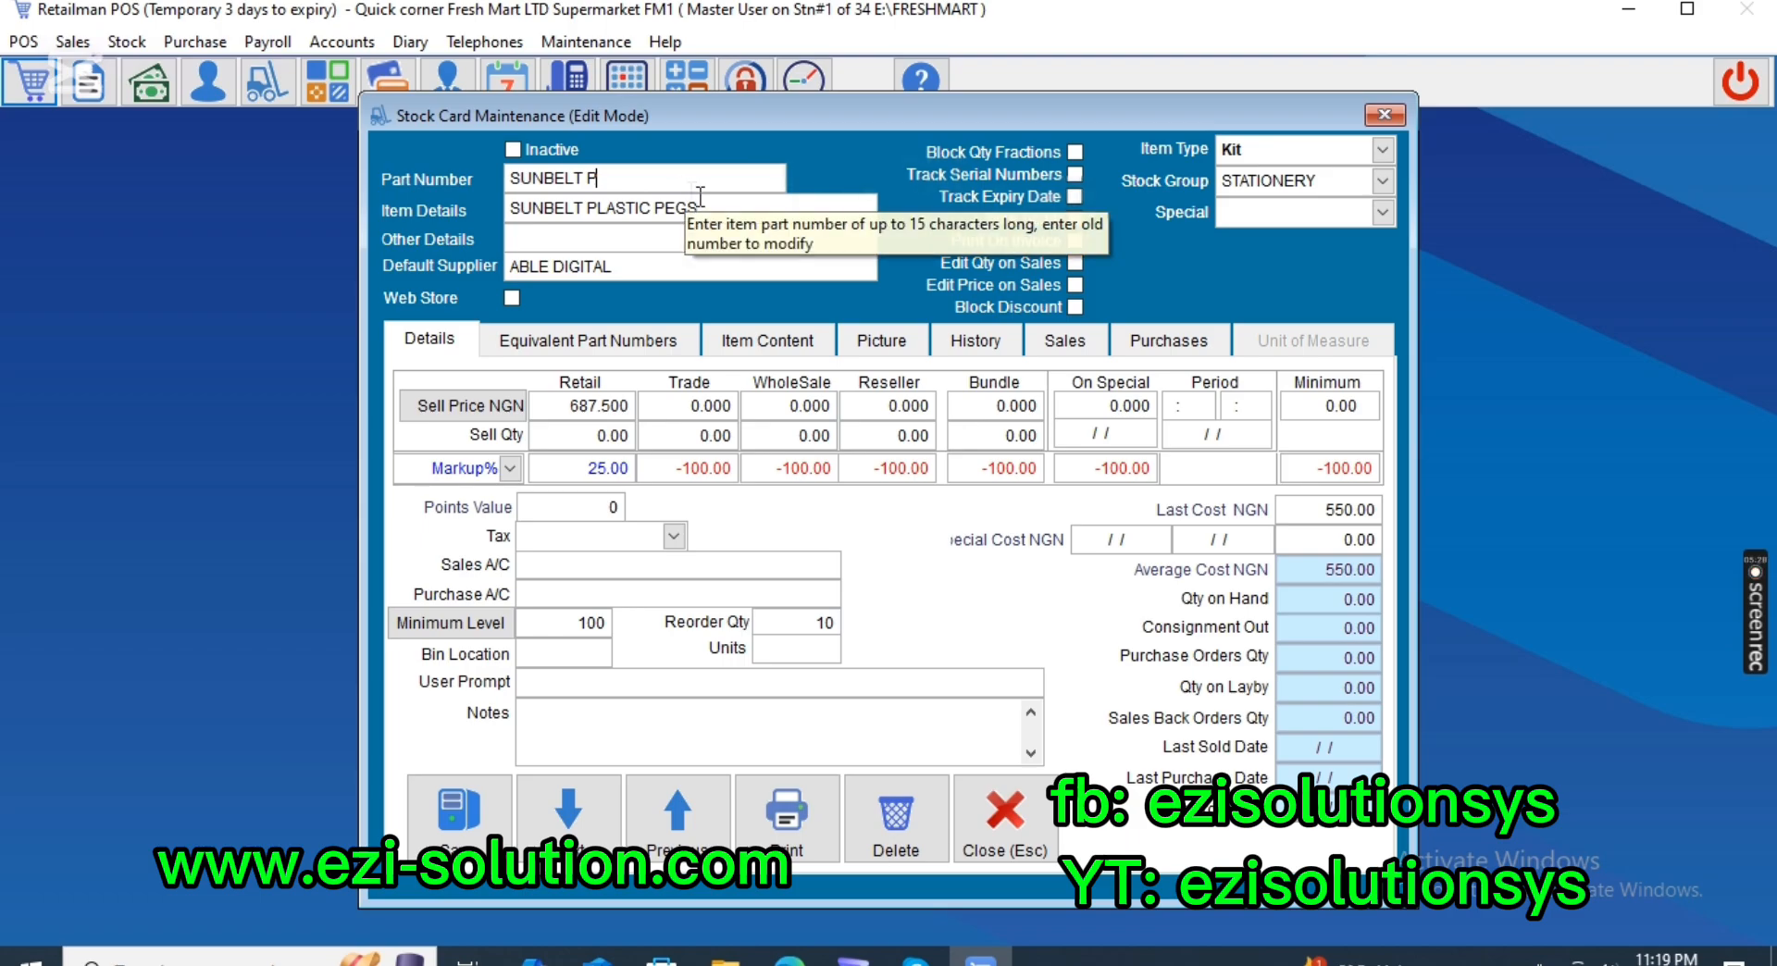
drag(623, 174, 52, 146)
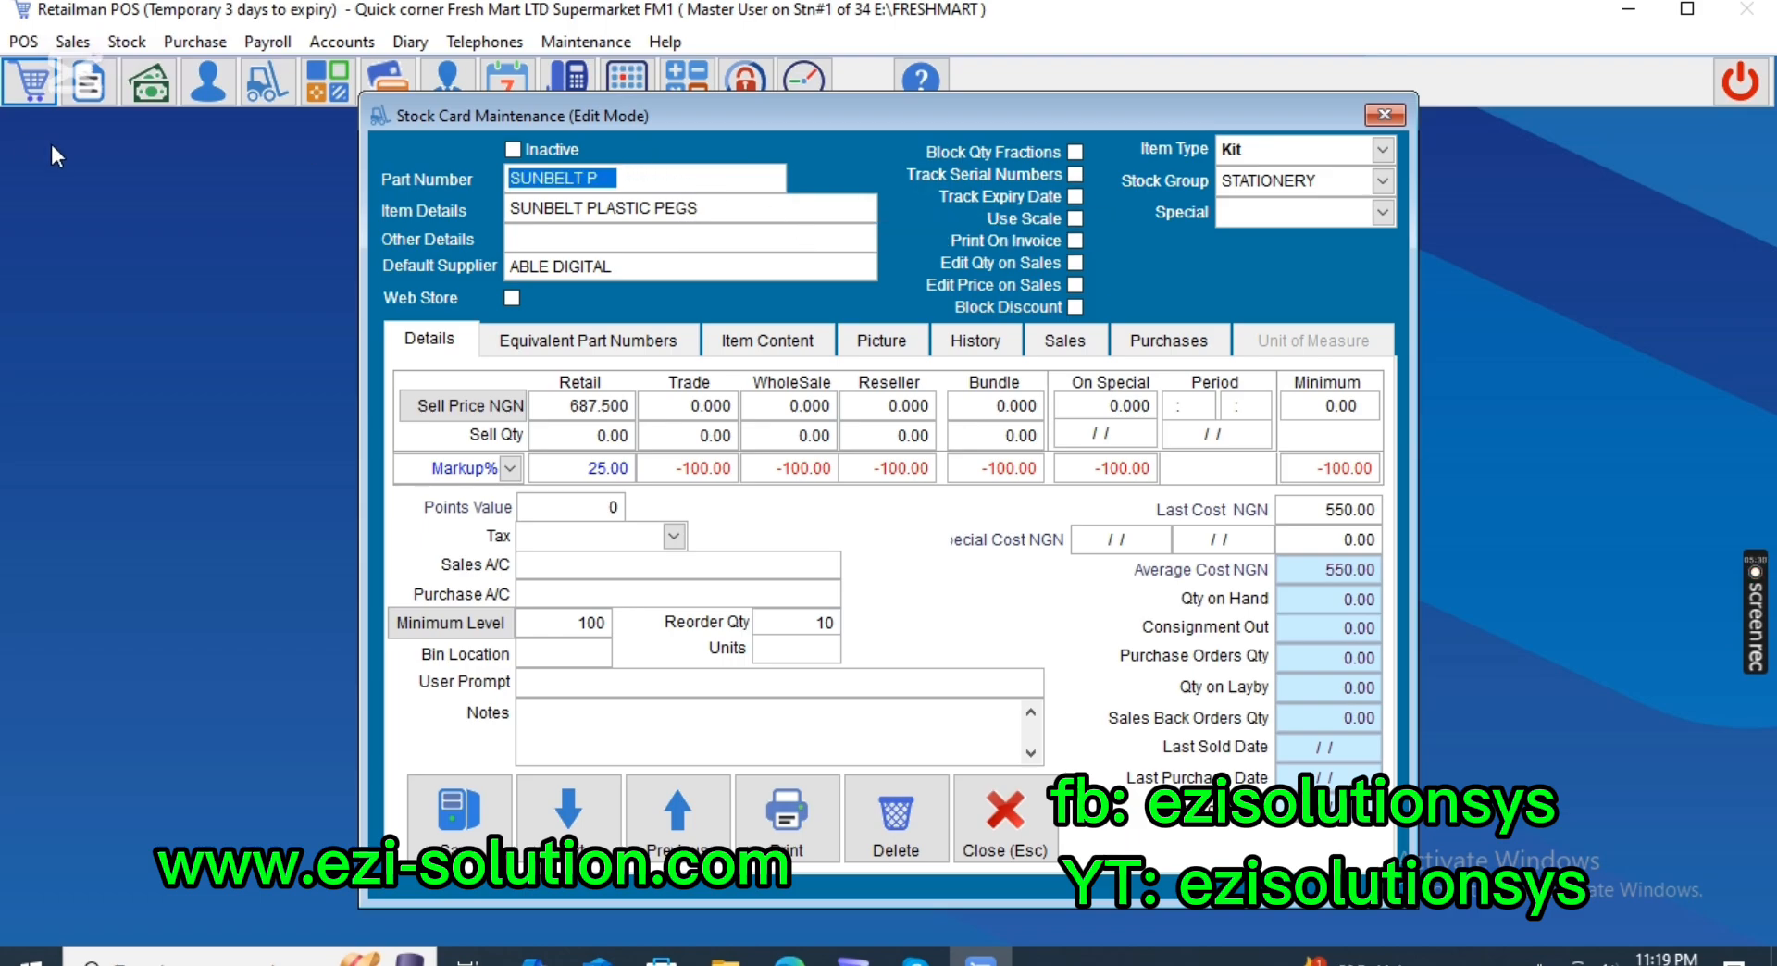
drag(695, 211, 37, 108)
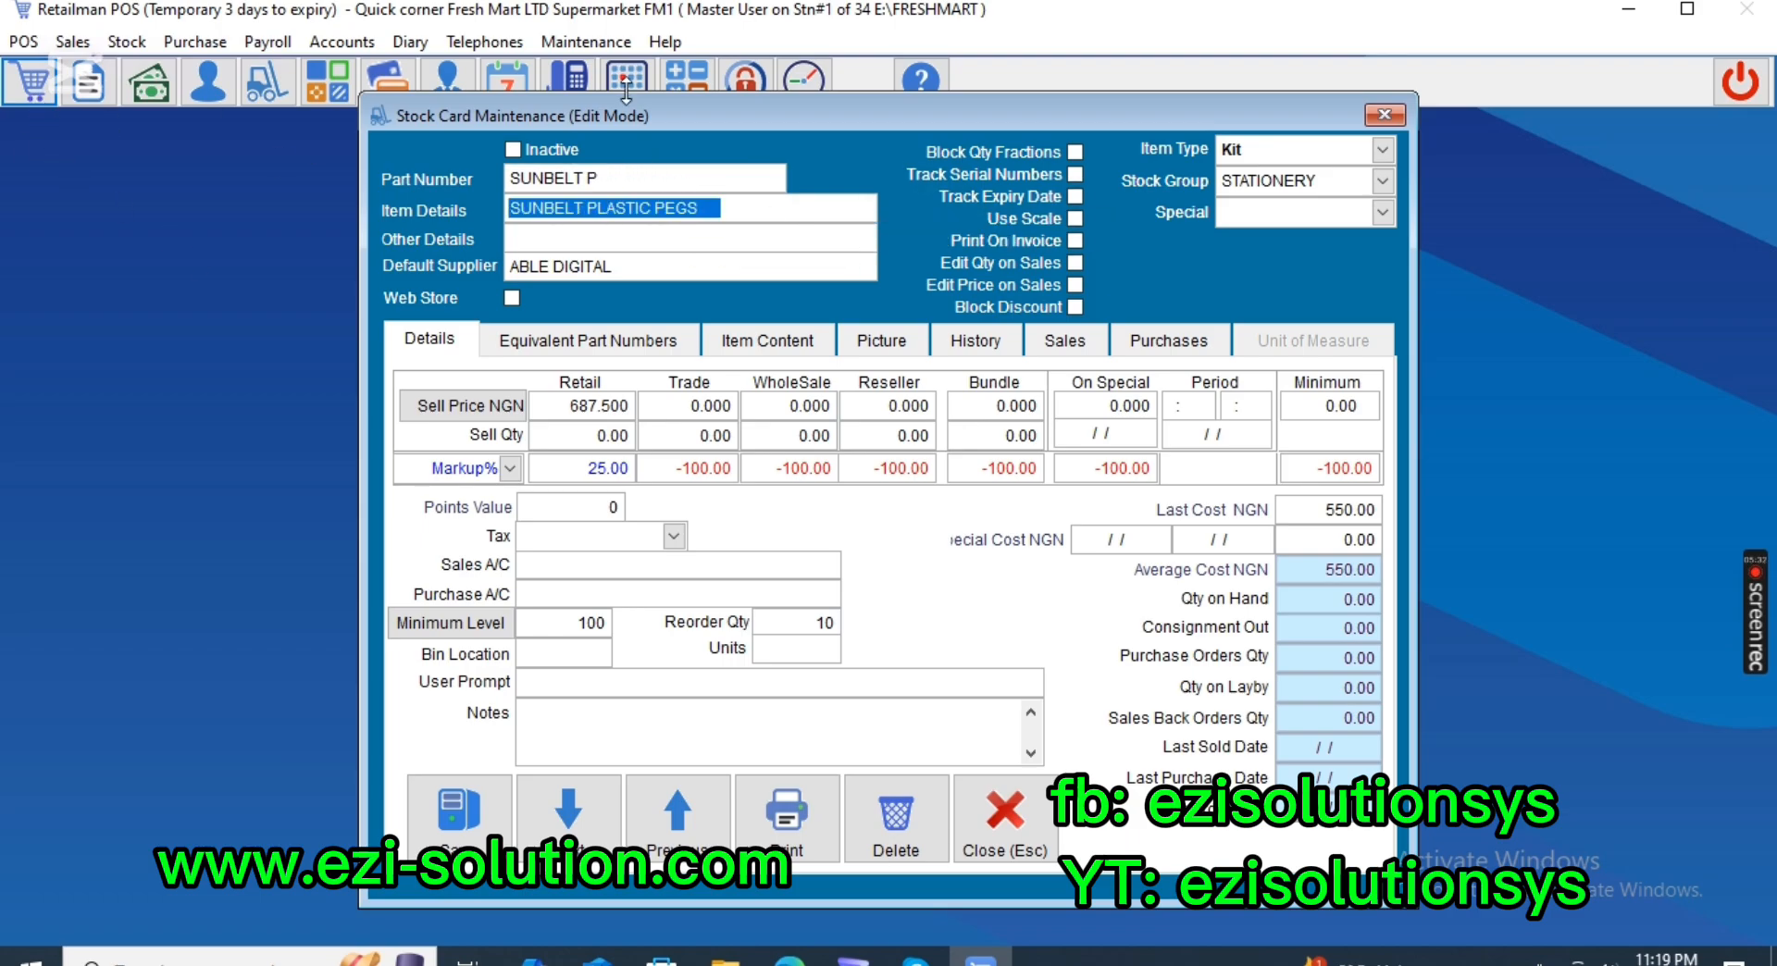
click(1382, 149)
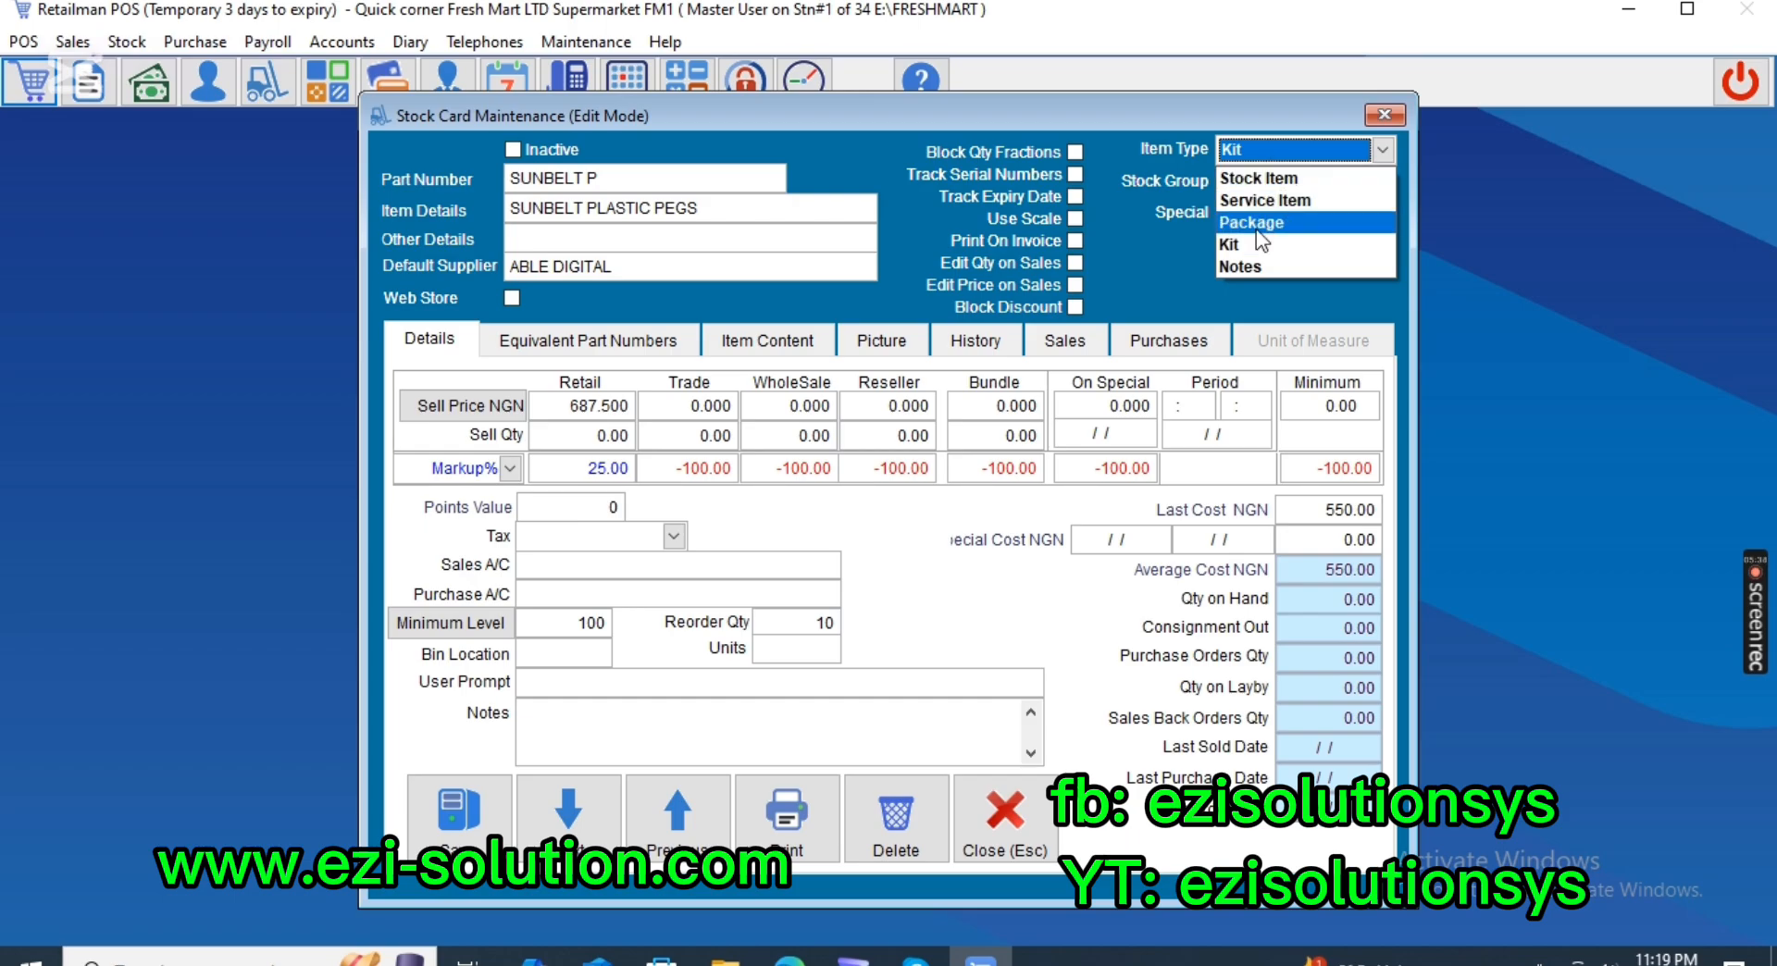
click(899, 306)
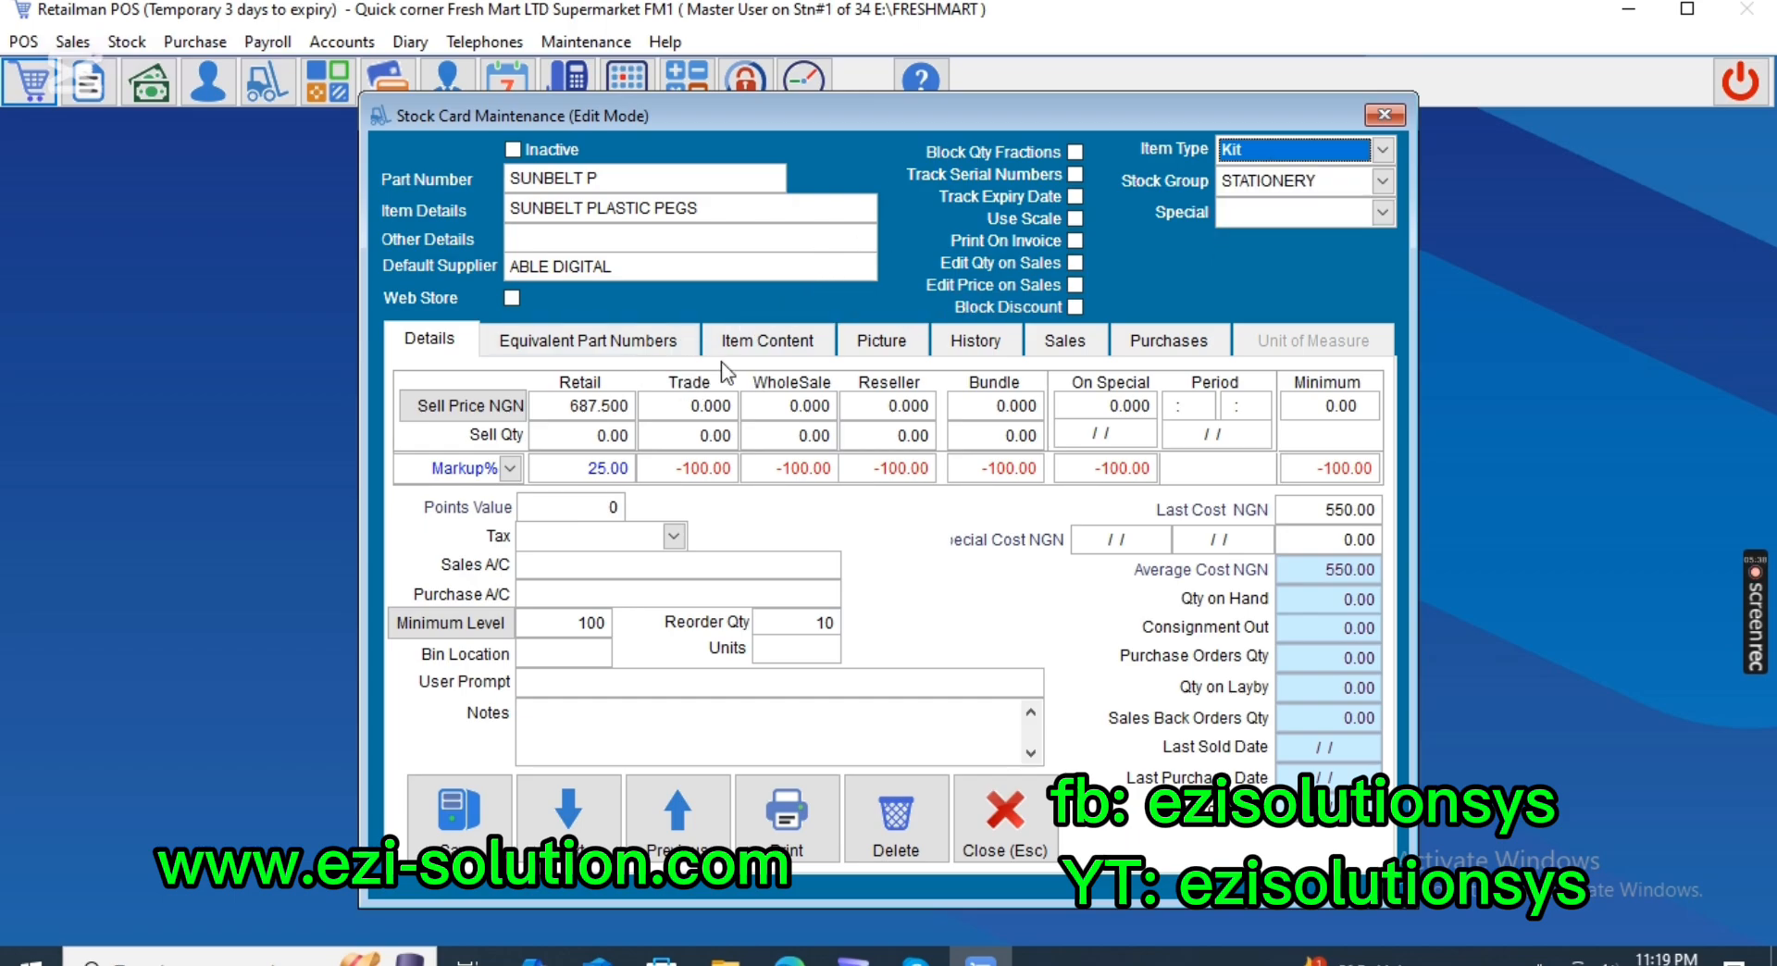
Show the kit's item content list and replace the item details with HAMPER #50,000.
click(761, 341)
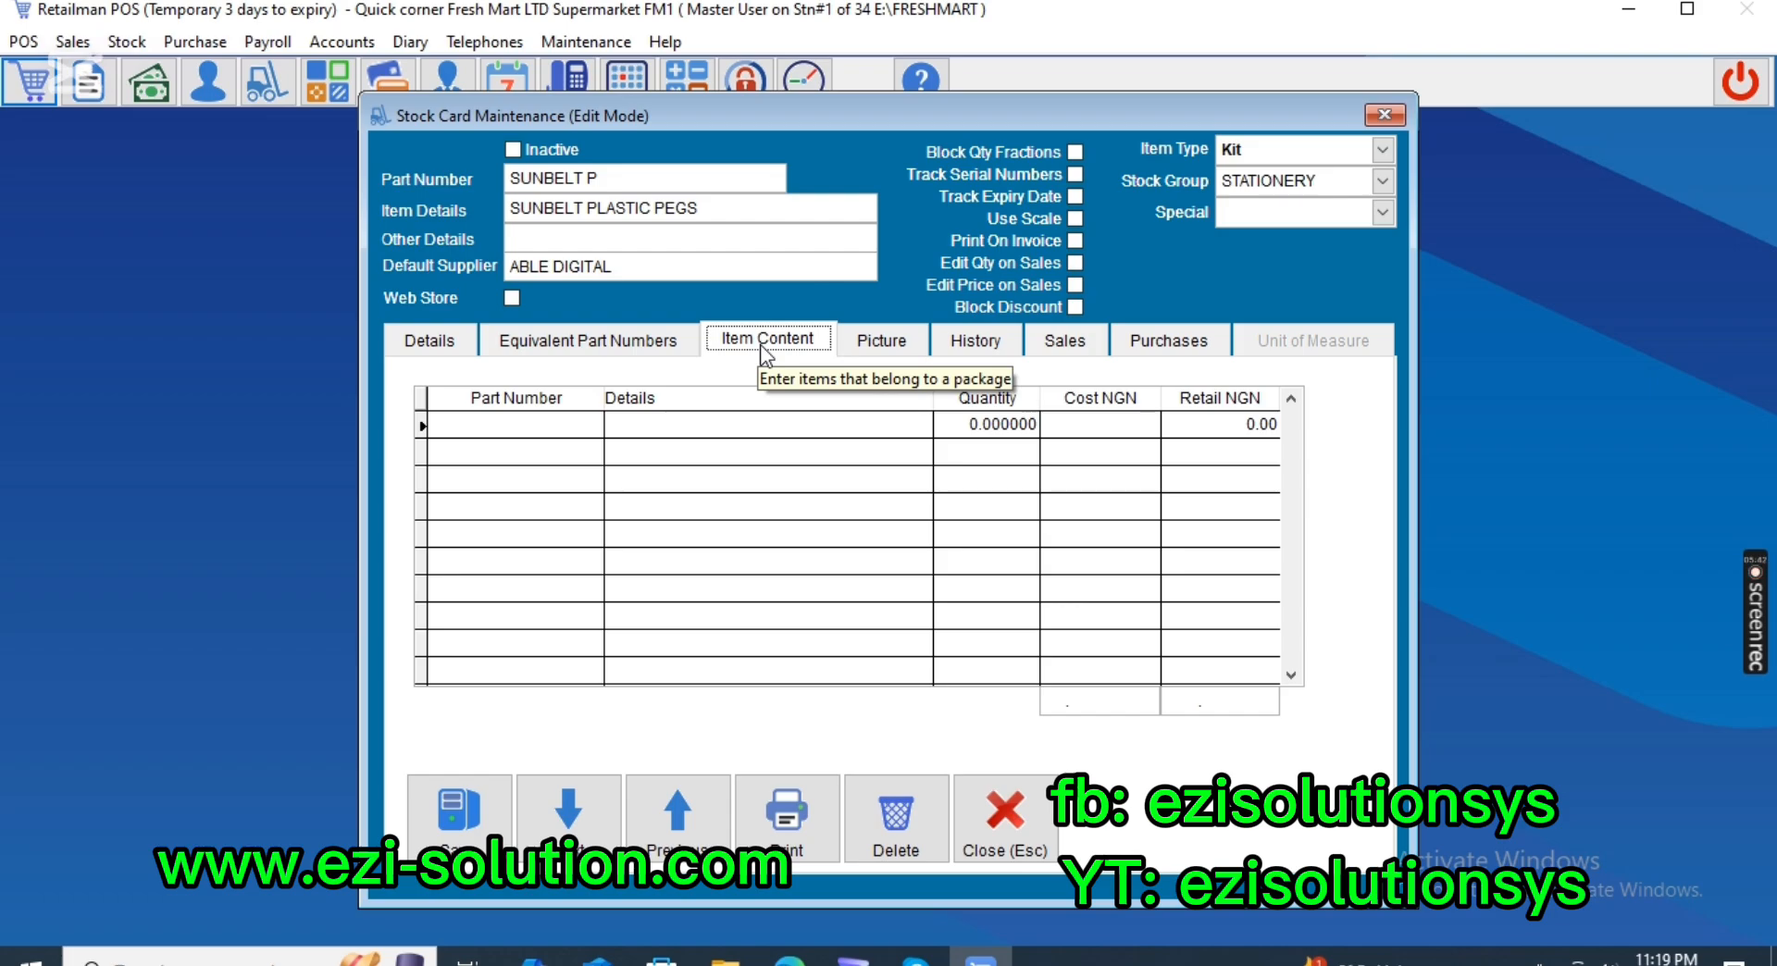
click(467, 428)
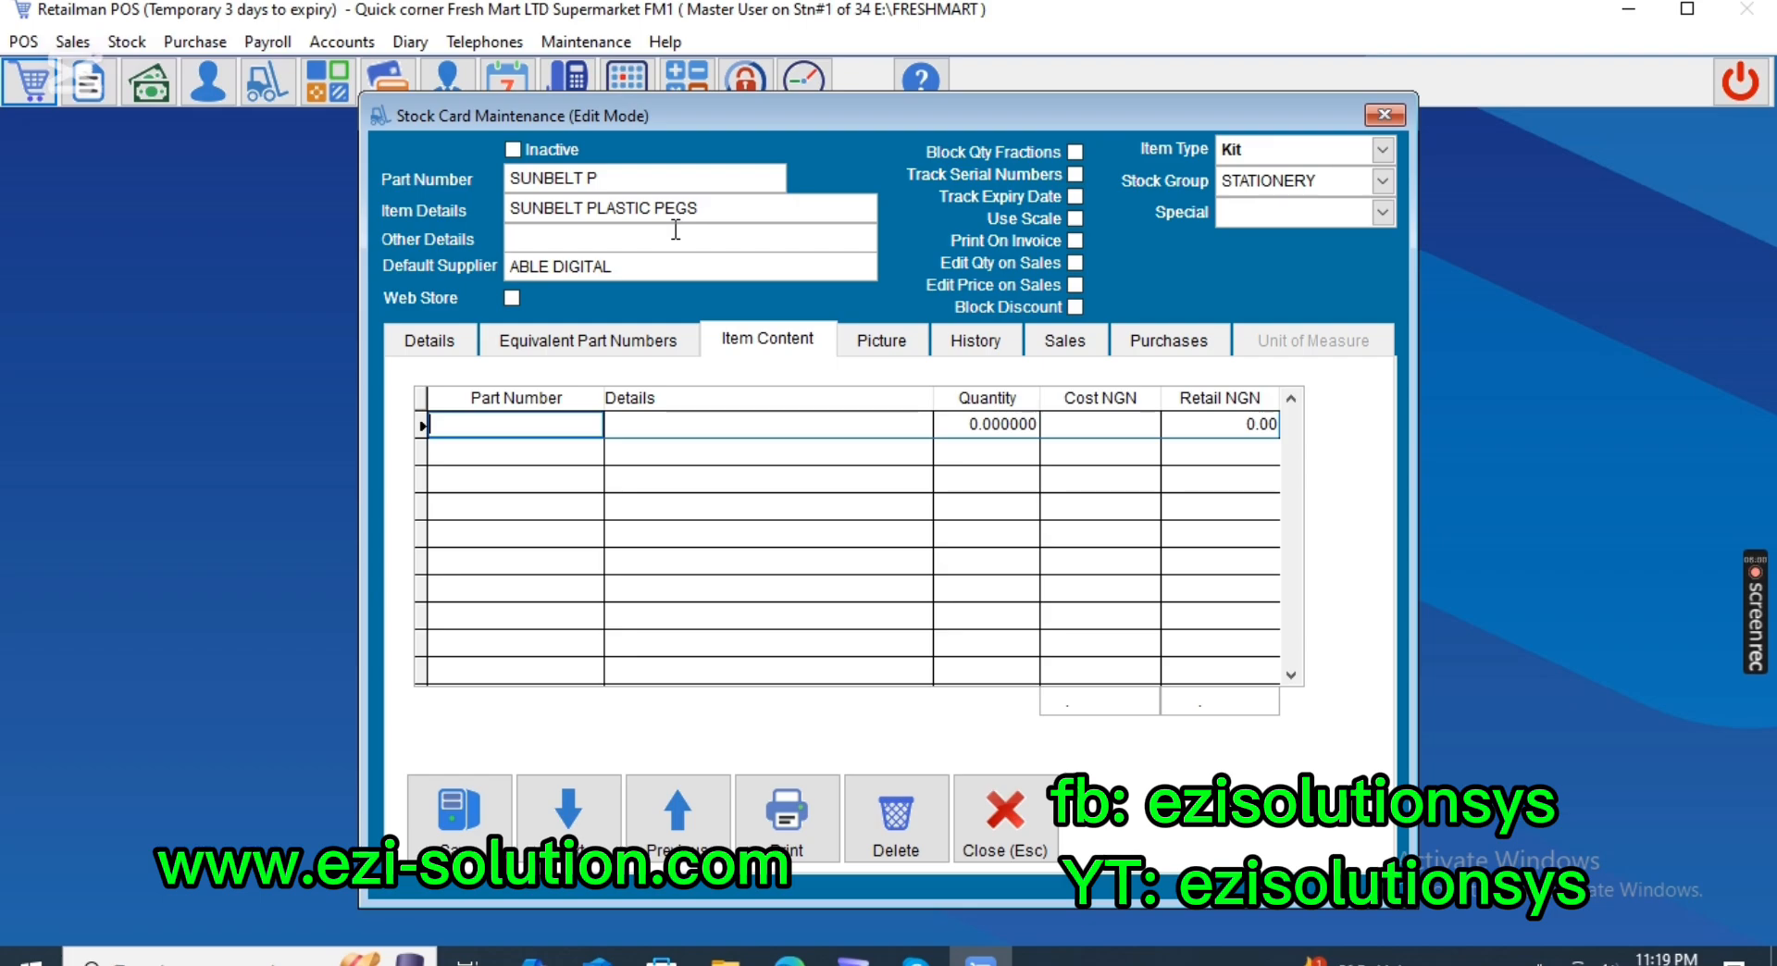
click(636, 179)
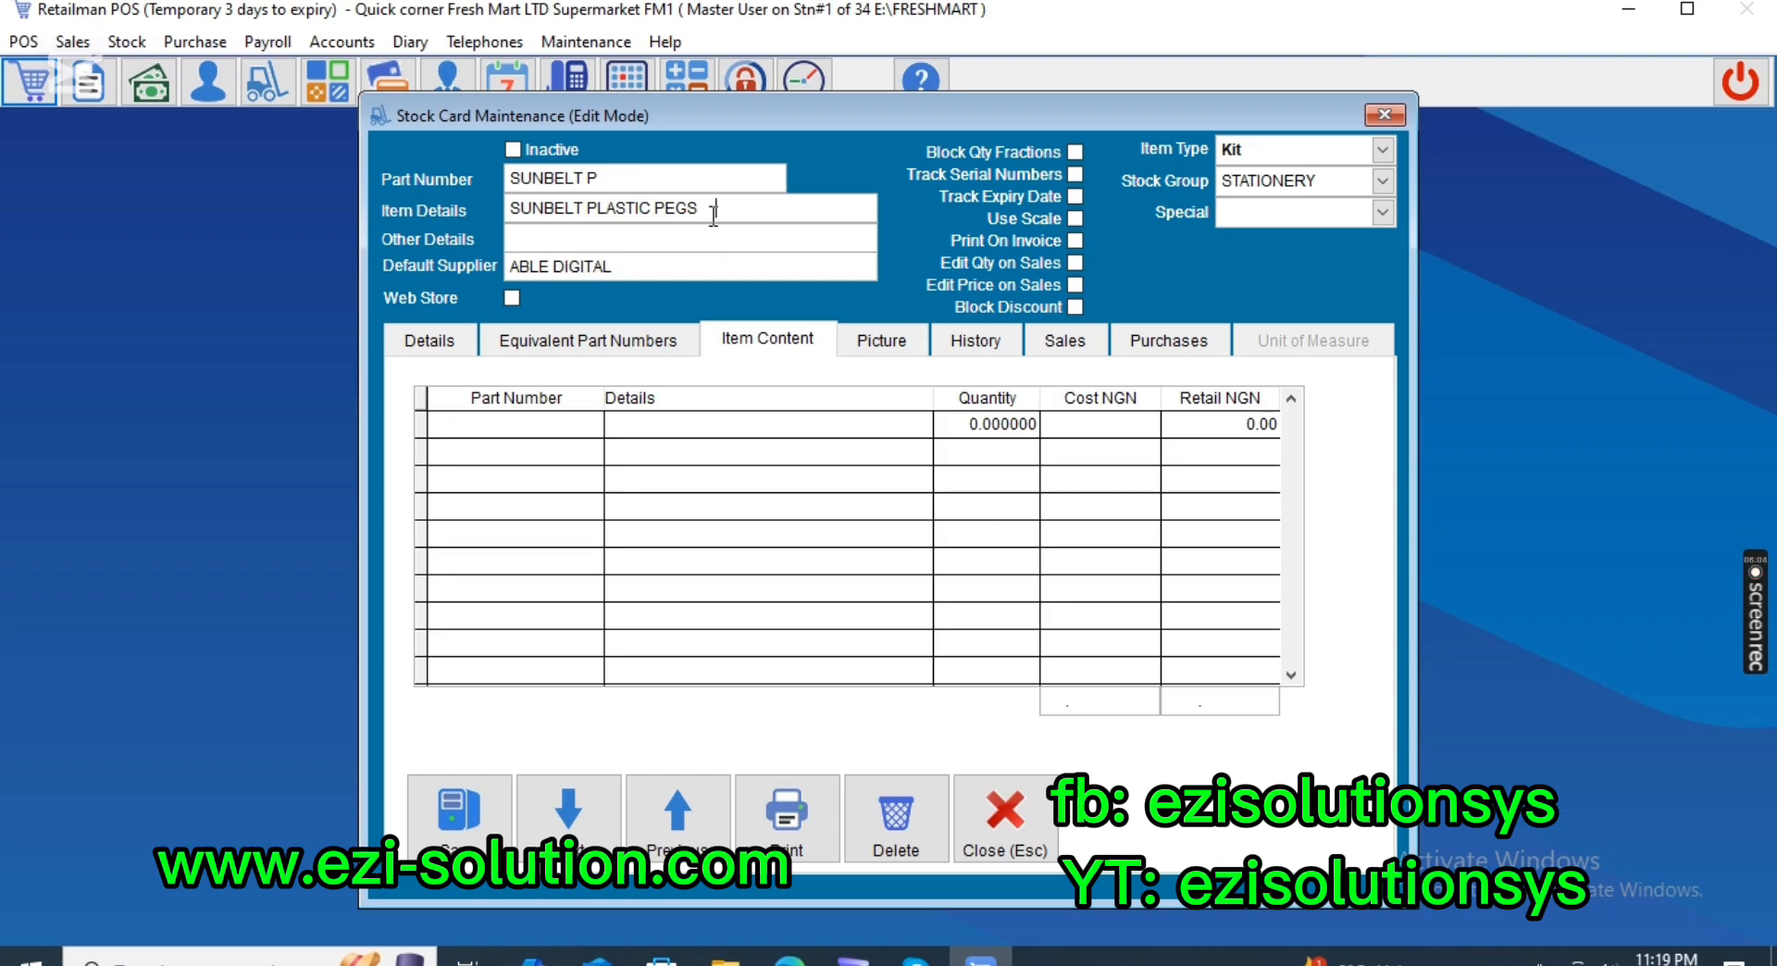
drag(713, 209, 370, 207)
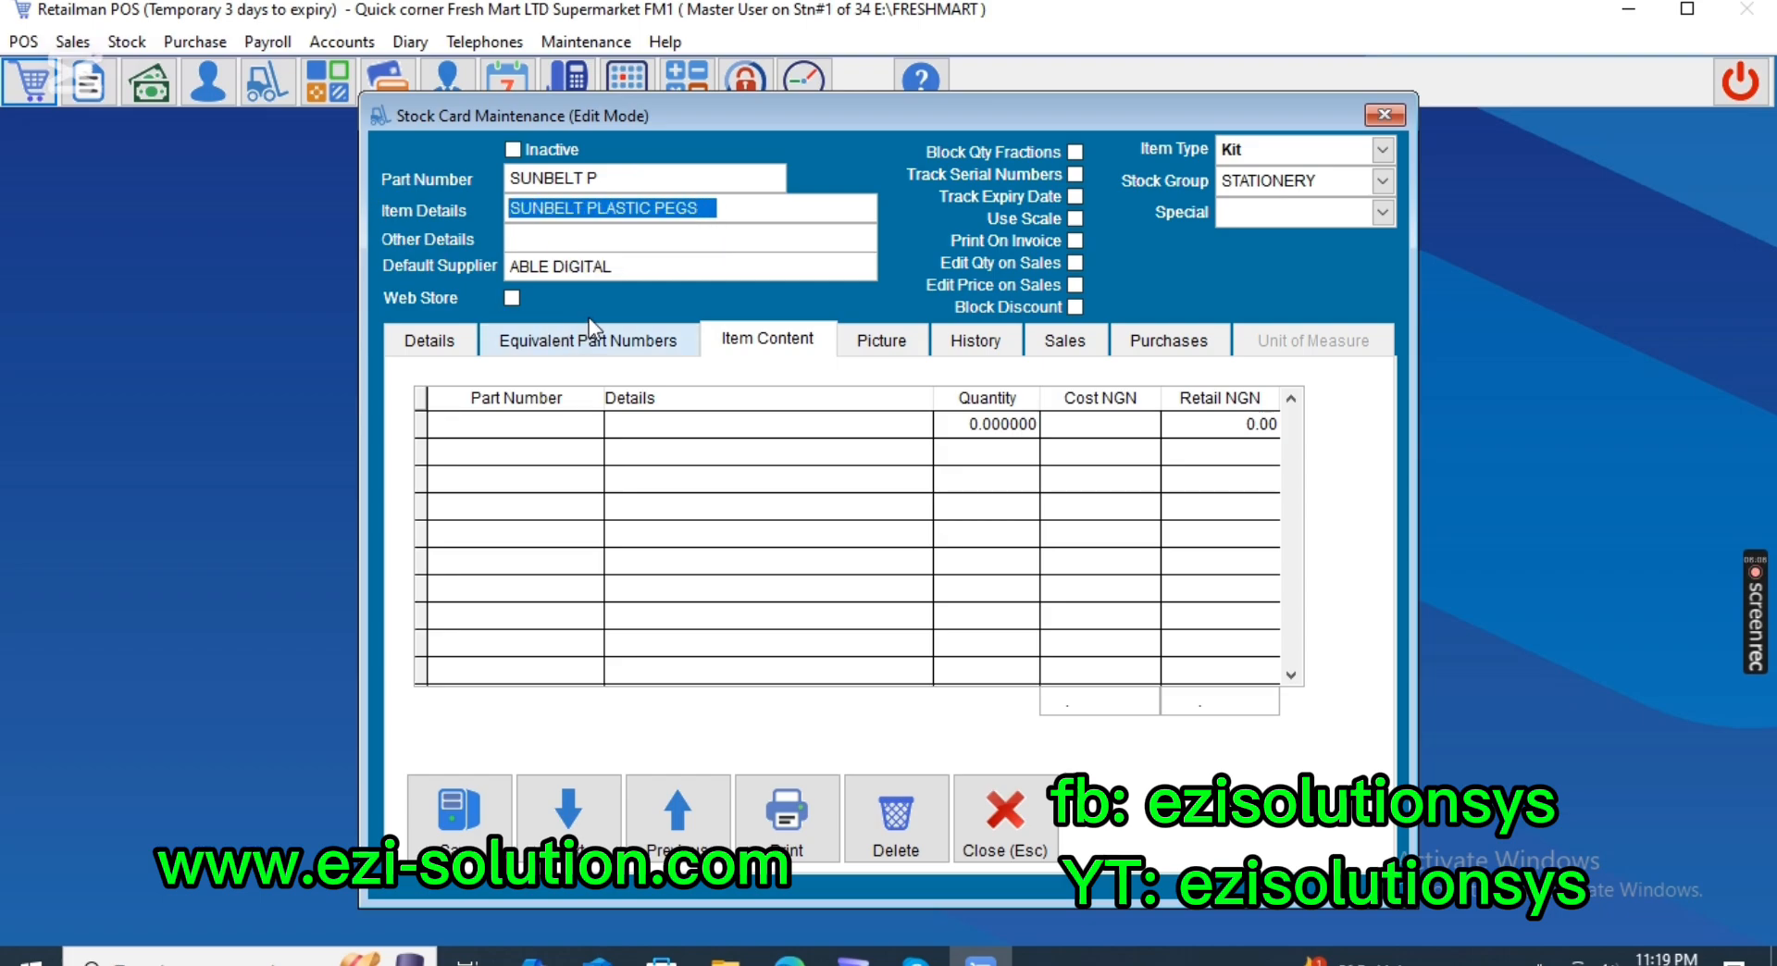
text(H)
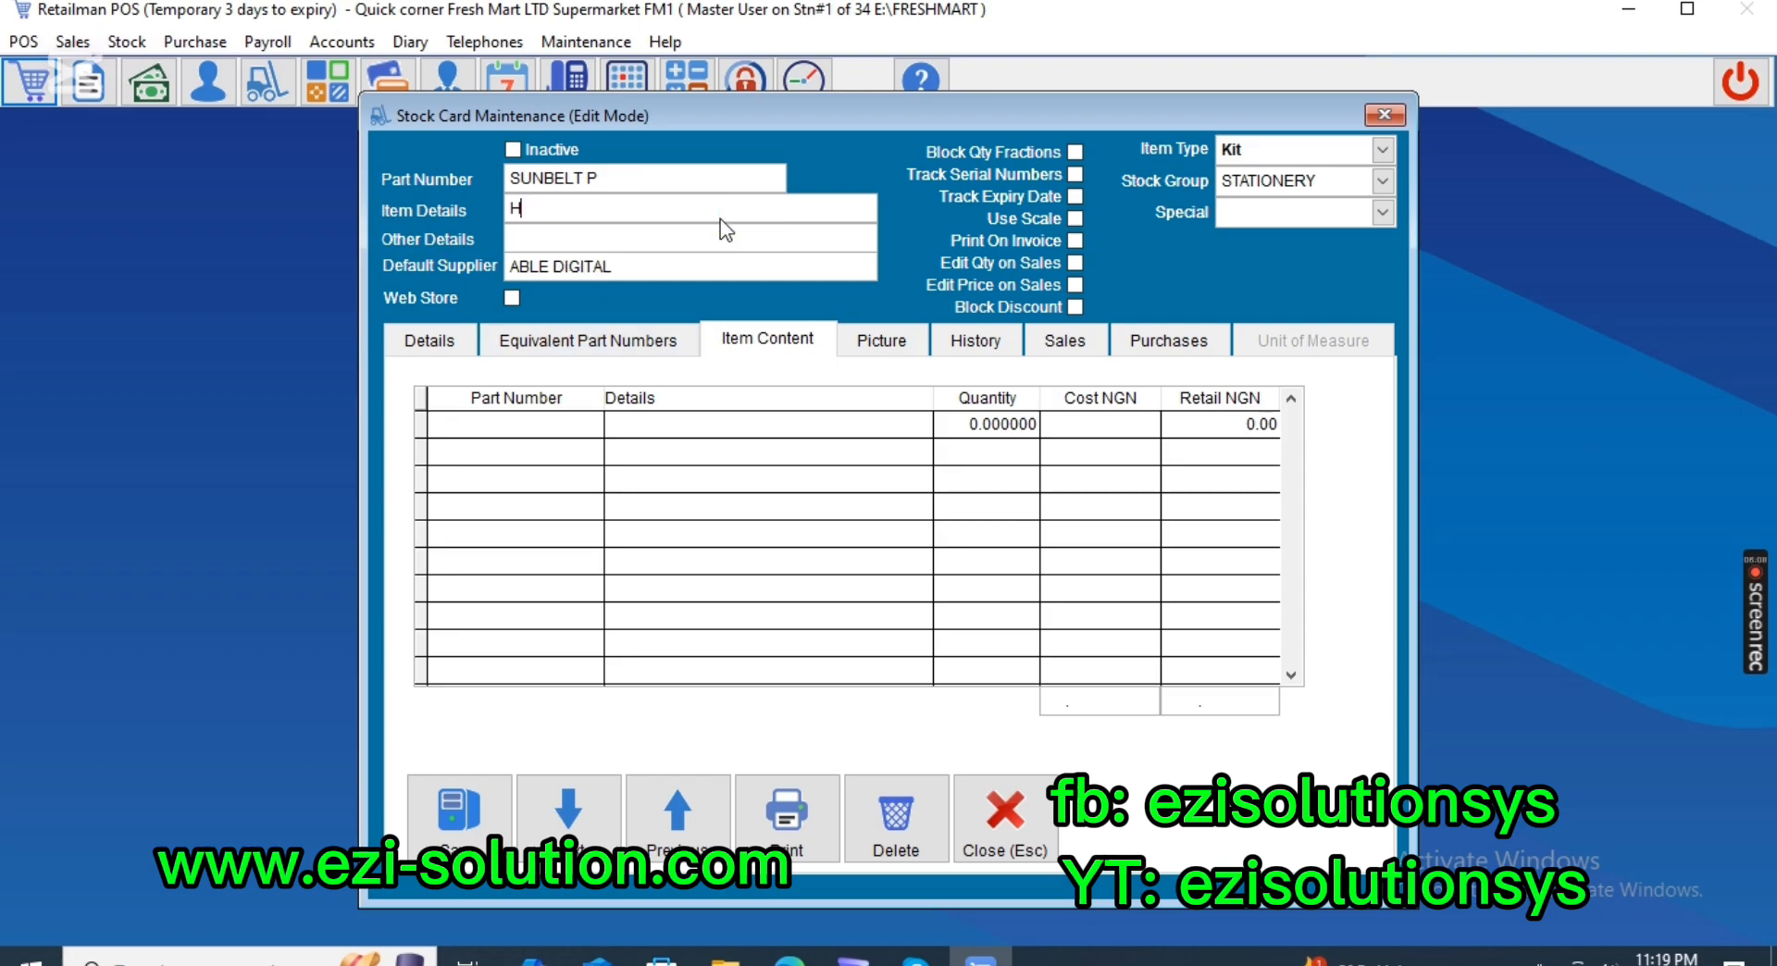
text(AMPER #50)
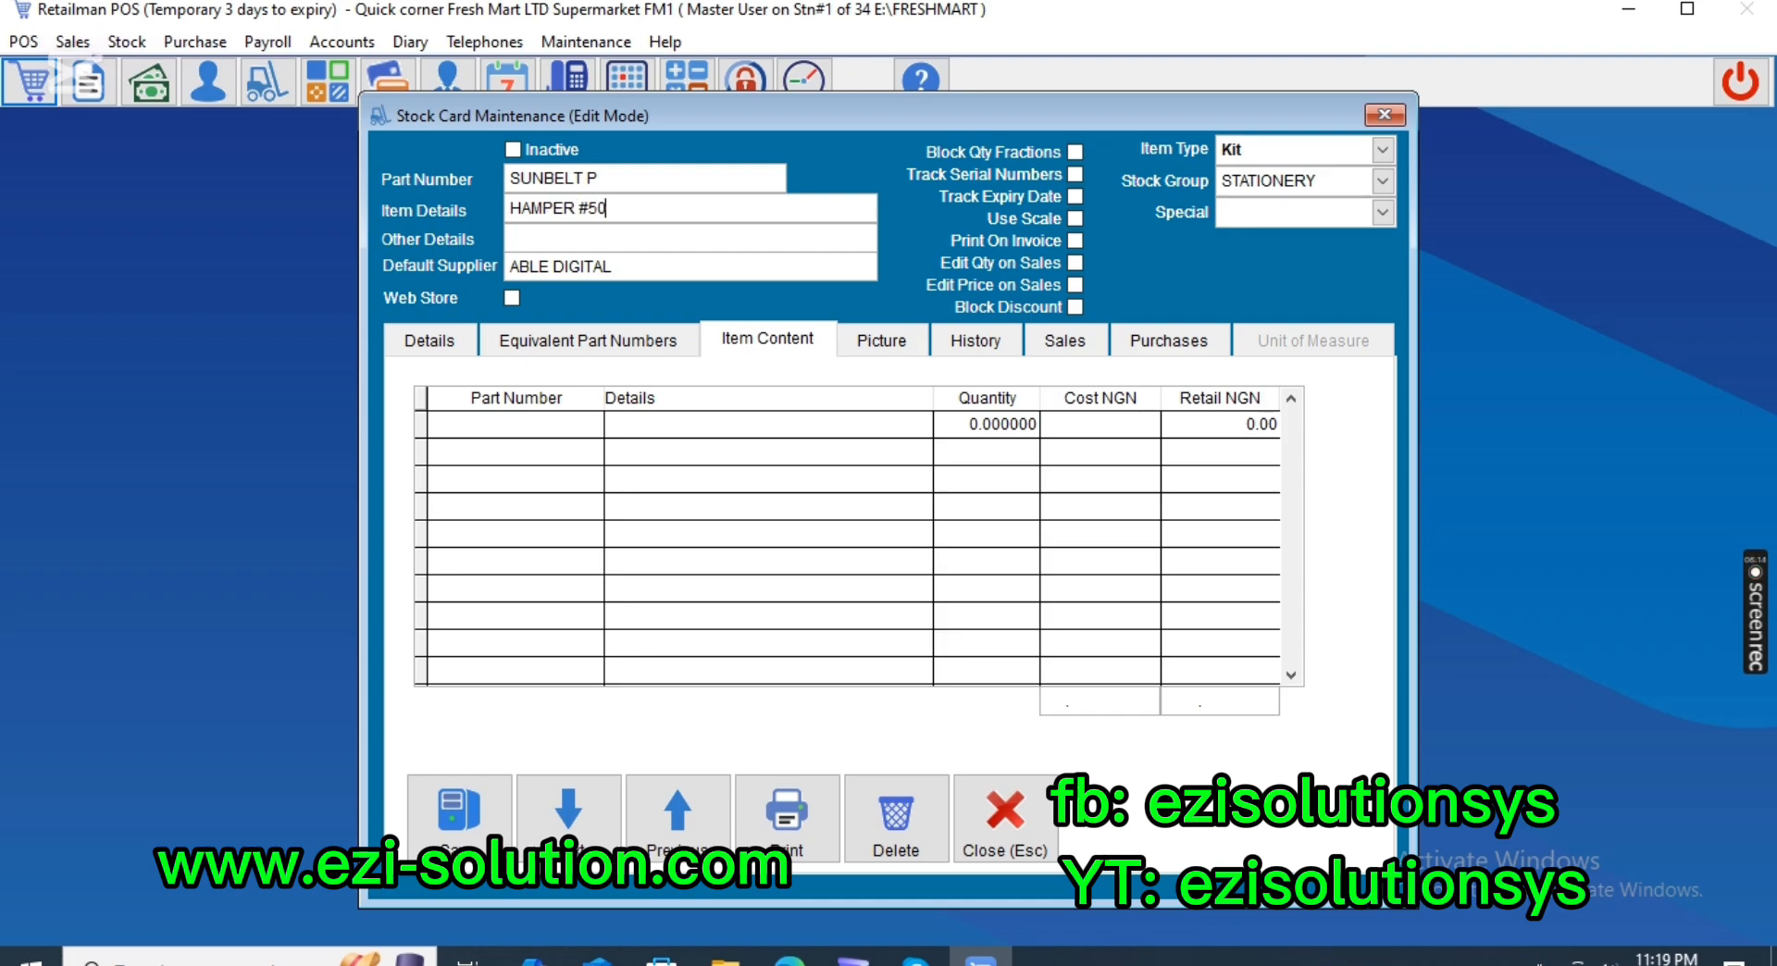
text(,000)
Replace the part number with "HAMPER #50," copied from the item details.
drag(610, 210, 138, 128)
key(ctrl+c)
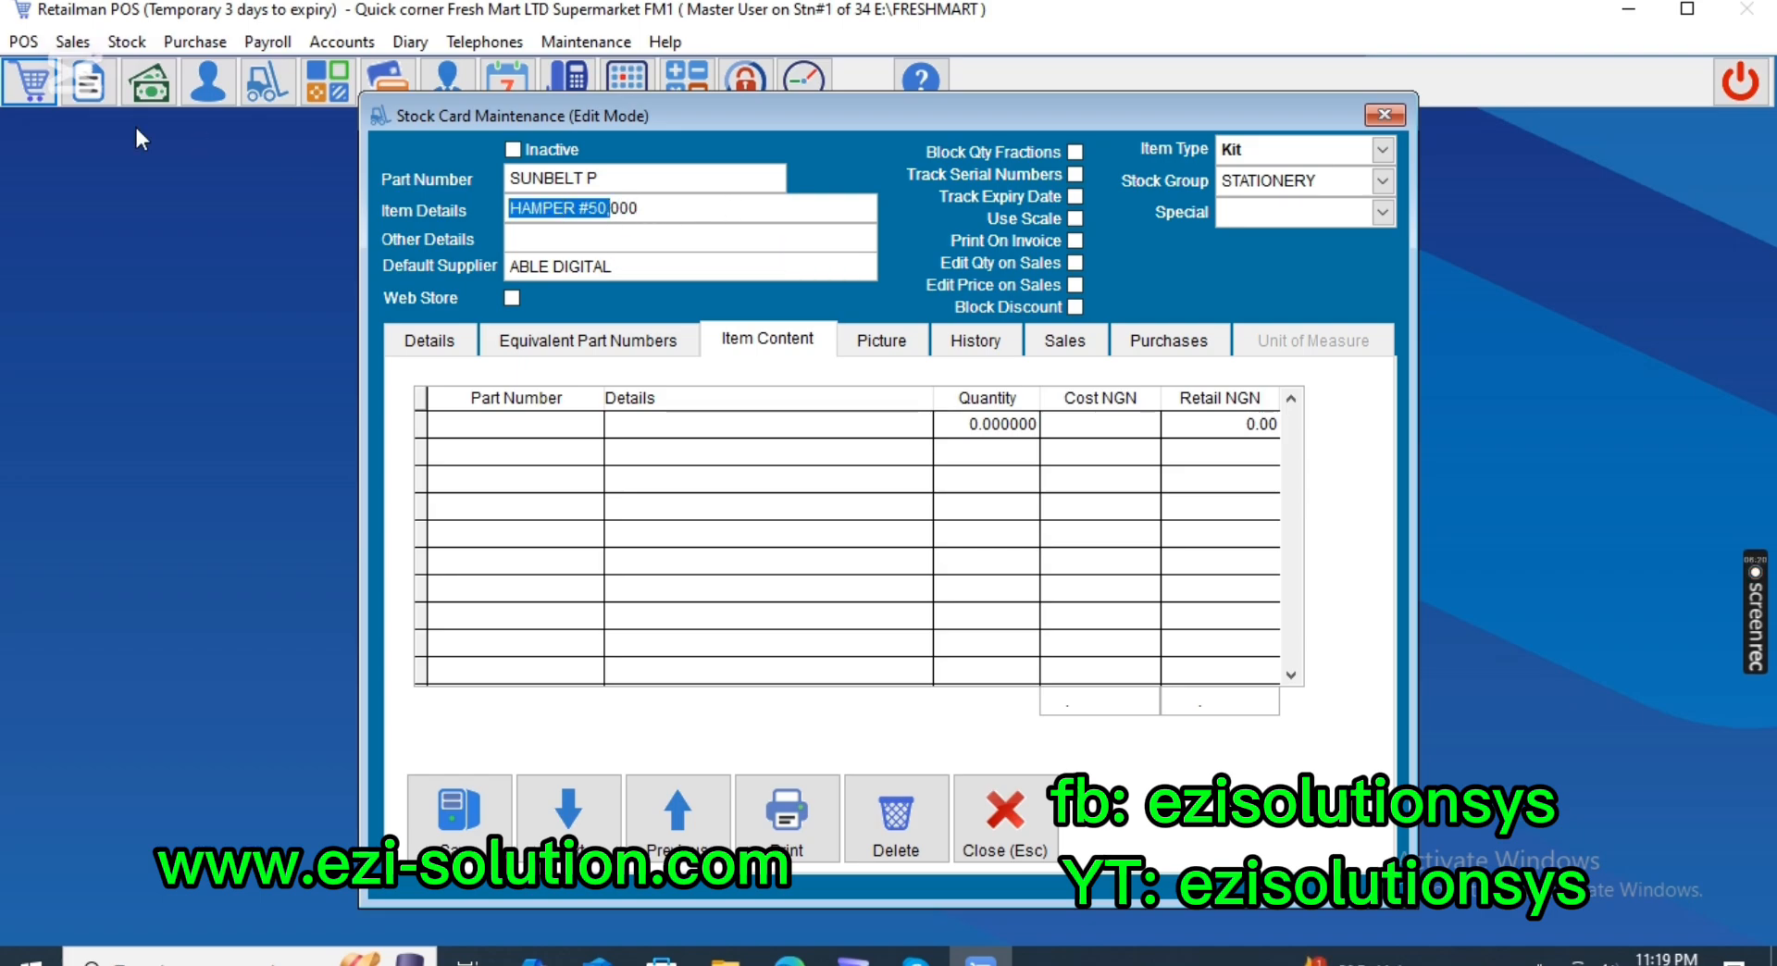
key(shift+Tab)
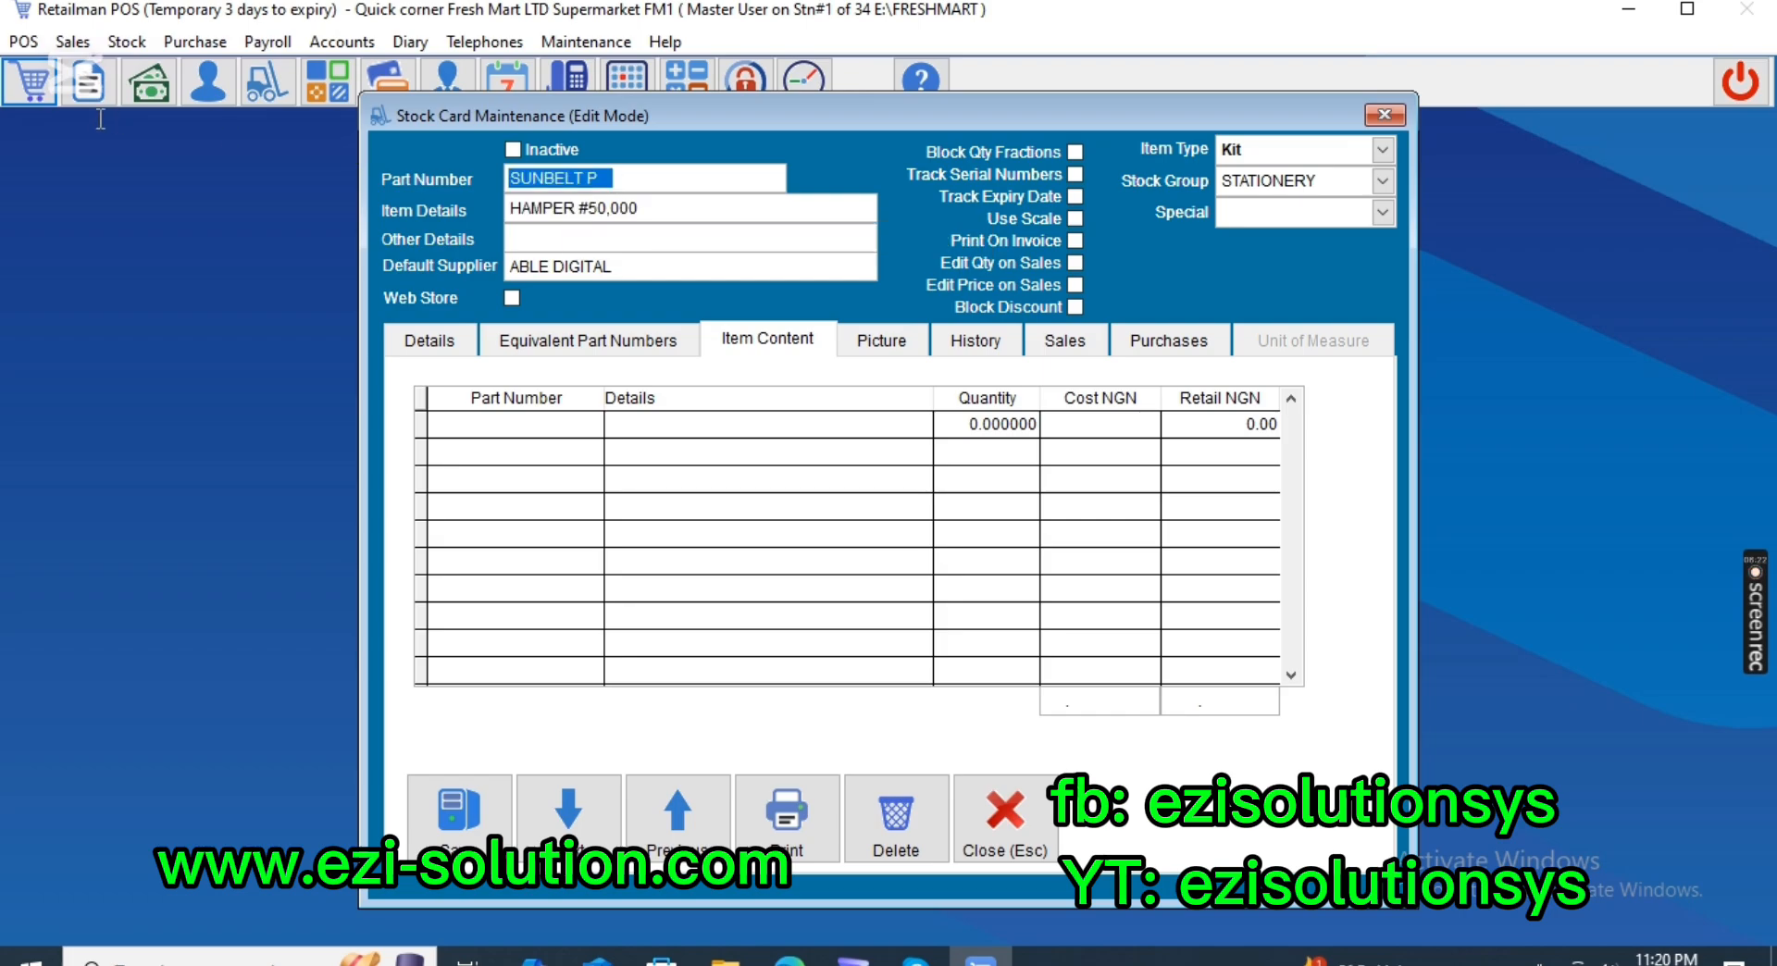
key(ctrl+v)
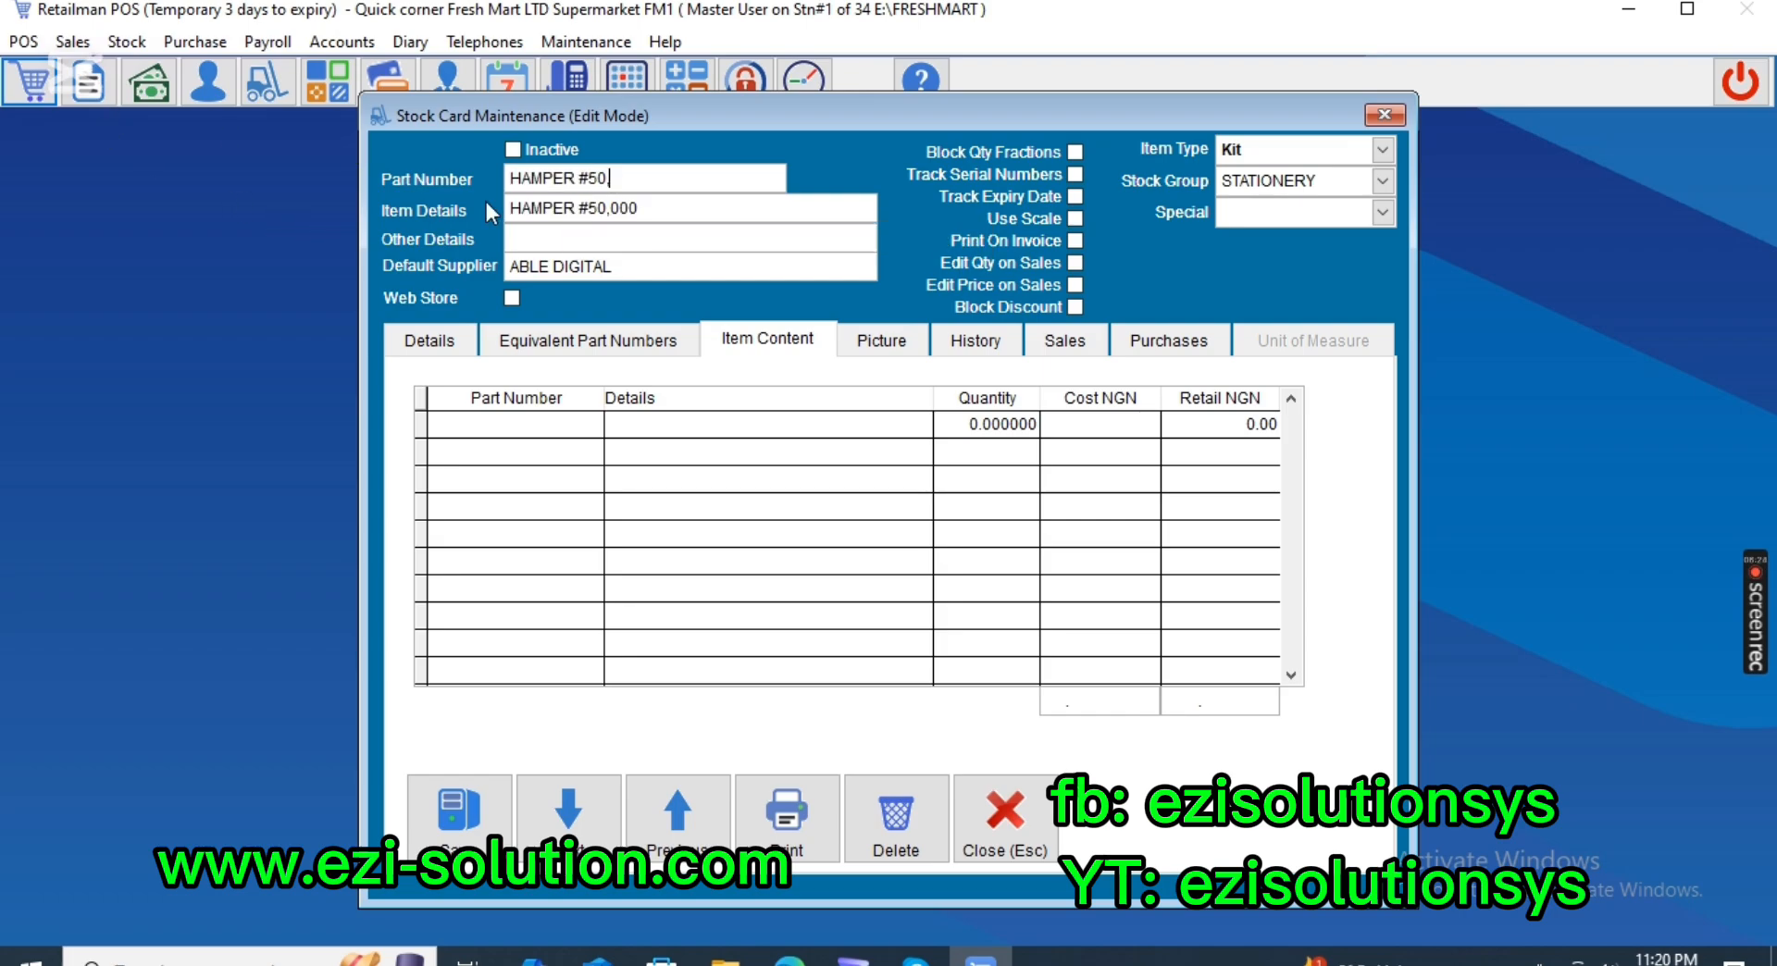
text(,)
Clear the default supplier from the hamper's stock card.
click(606, 209)
drag(686, 280, 172, 270)
key(Delete)
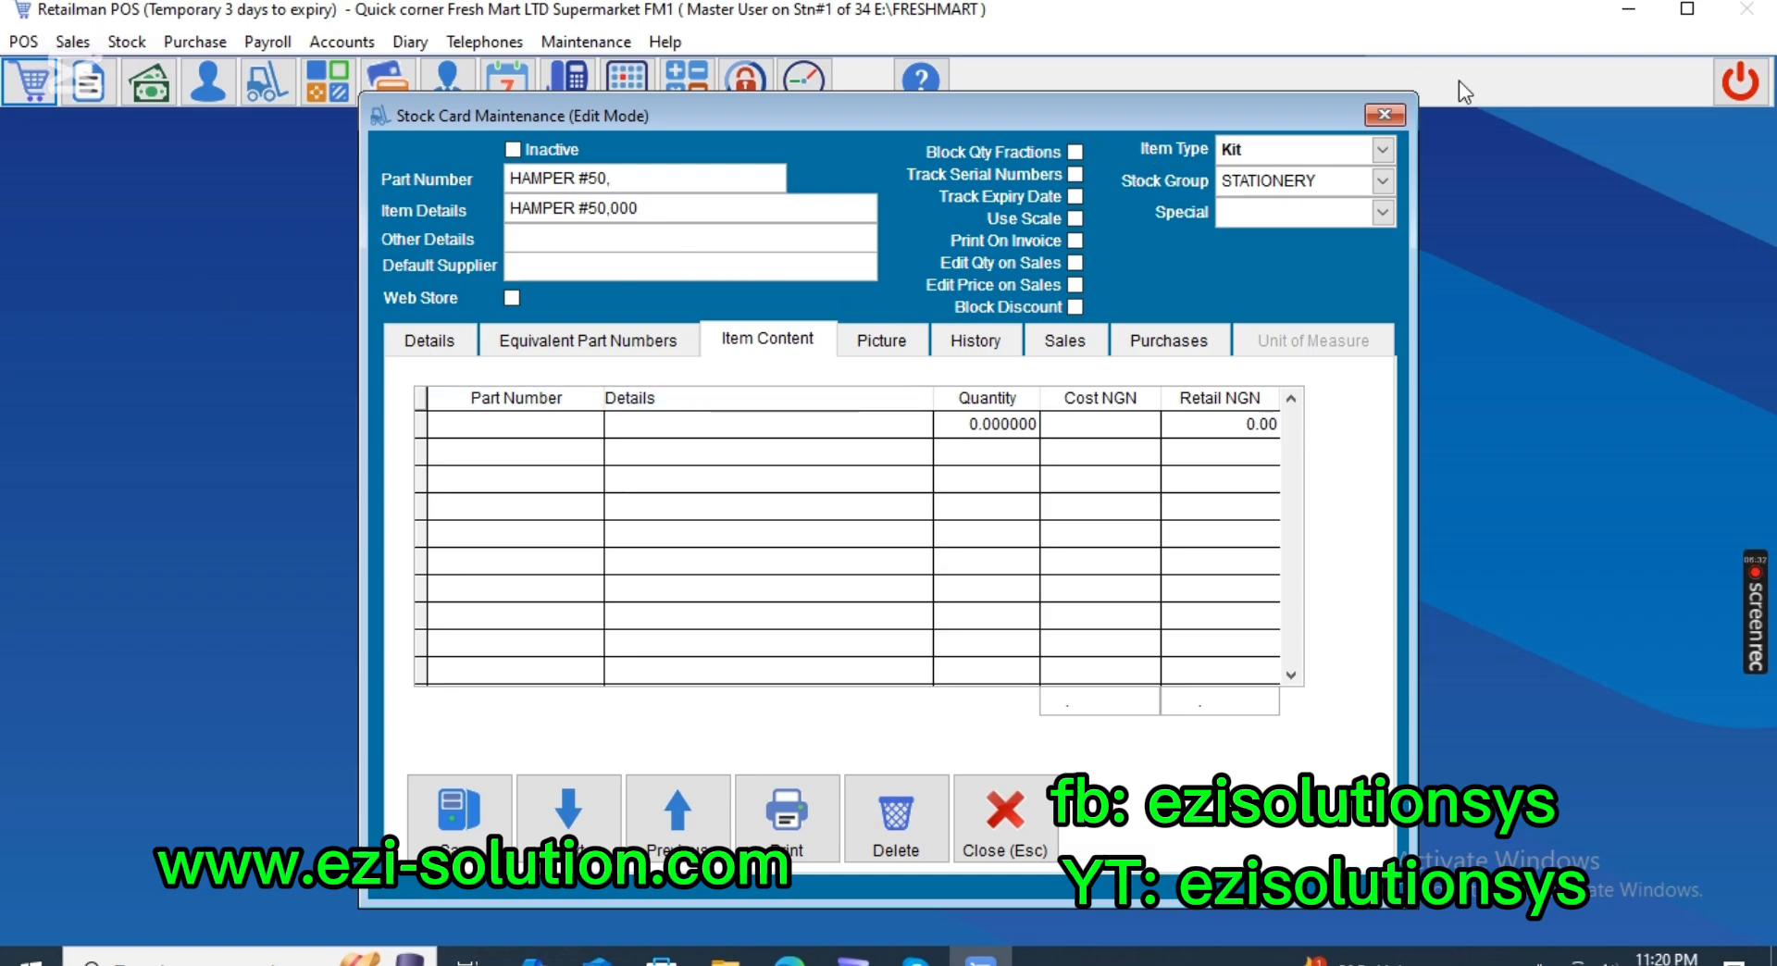
Add part HANDI10, the Olivia Fresh dish wash liquid 500ML, as the first item of the kit.
click(509, 432)
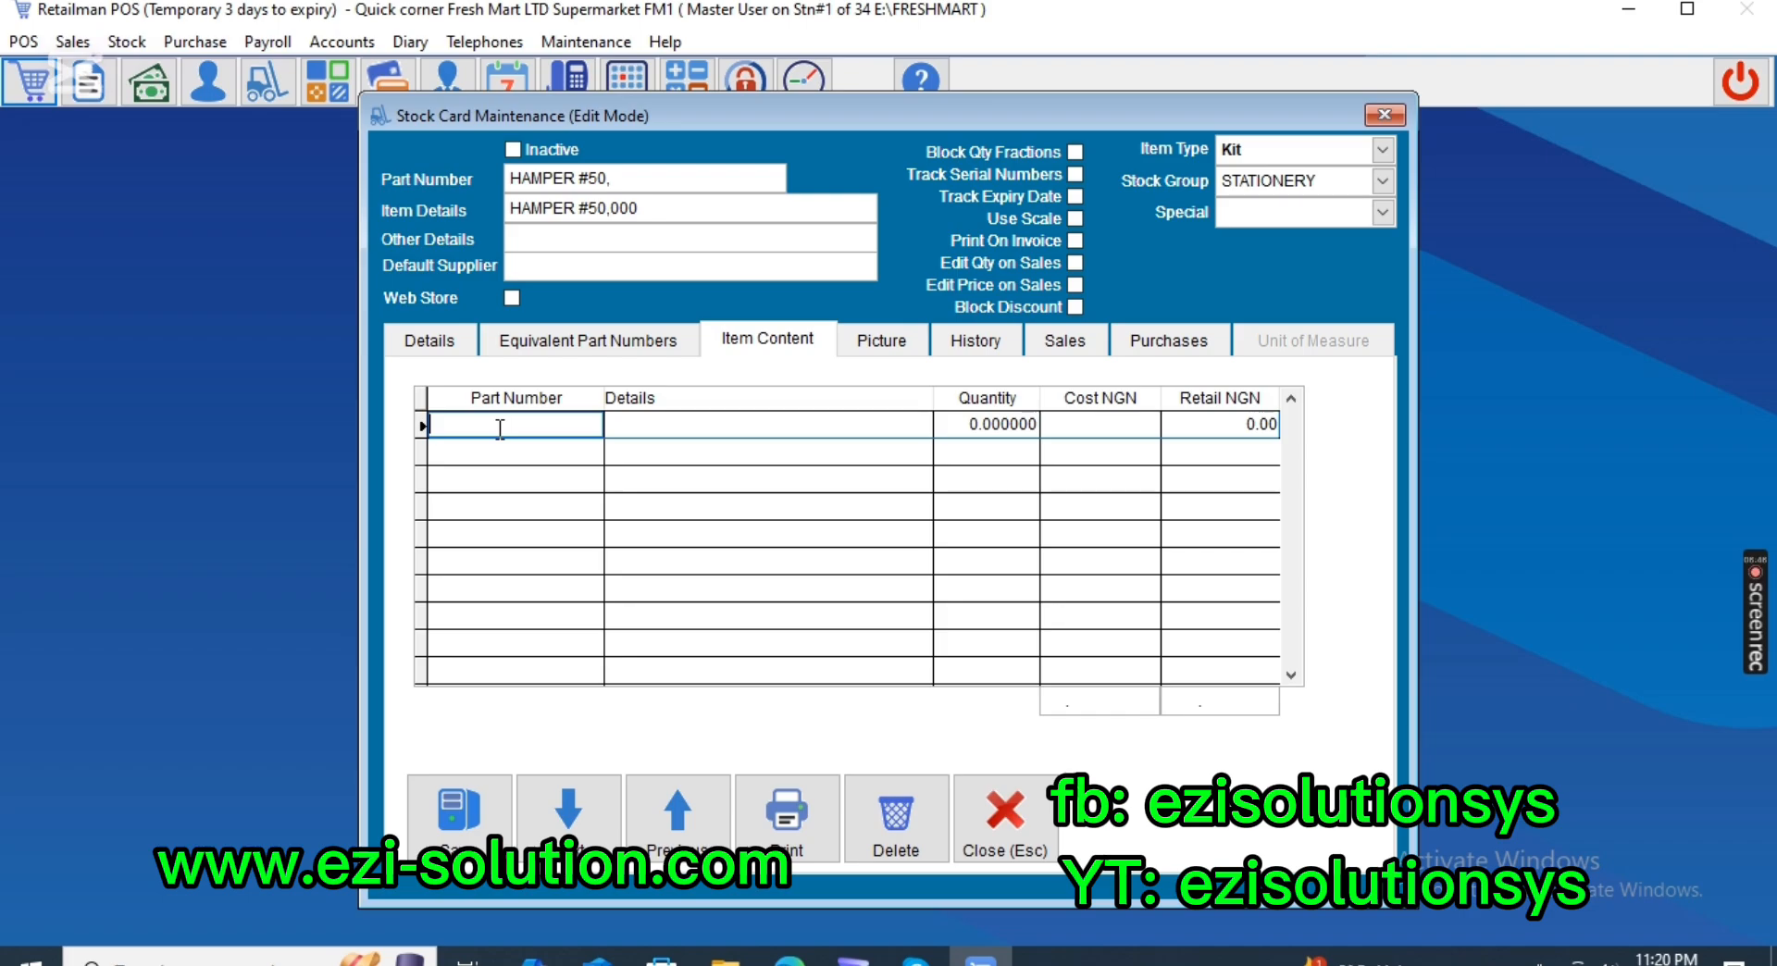
text(HANDI10)
key(Return)
key(Return)
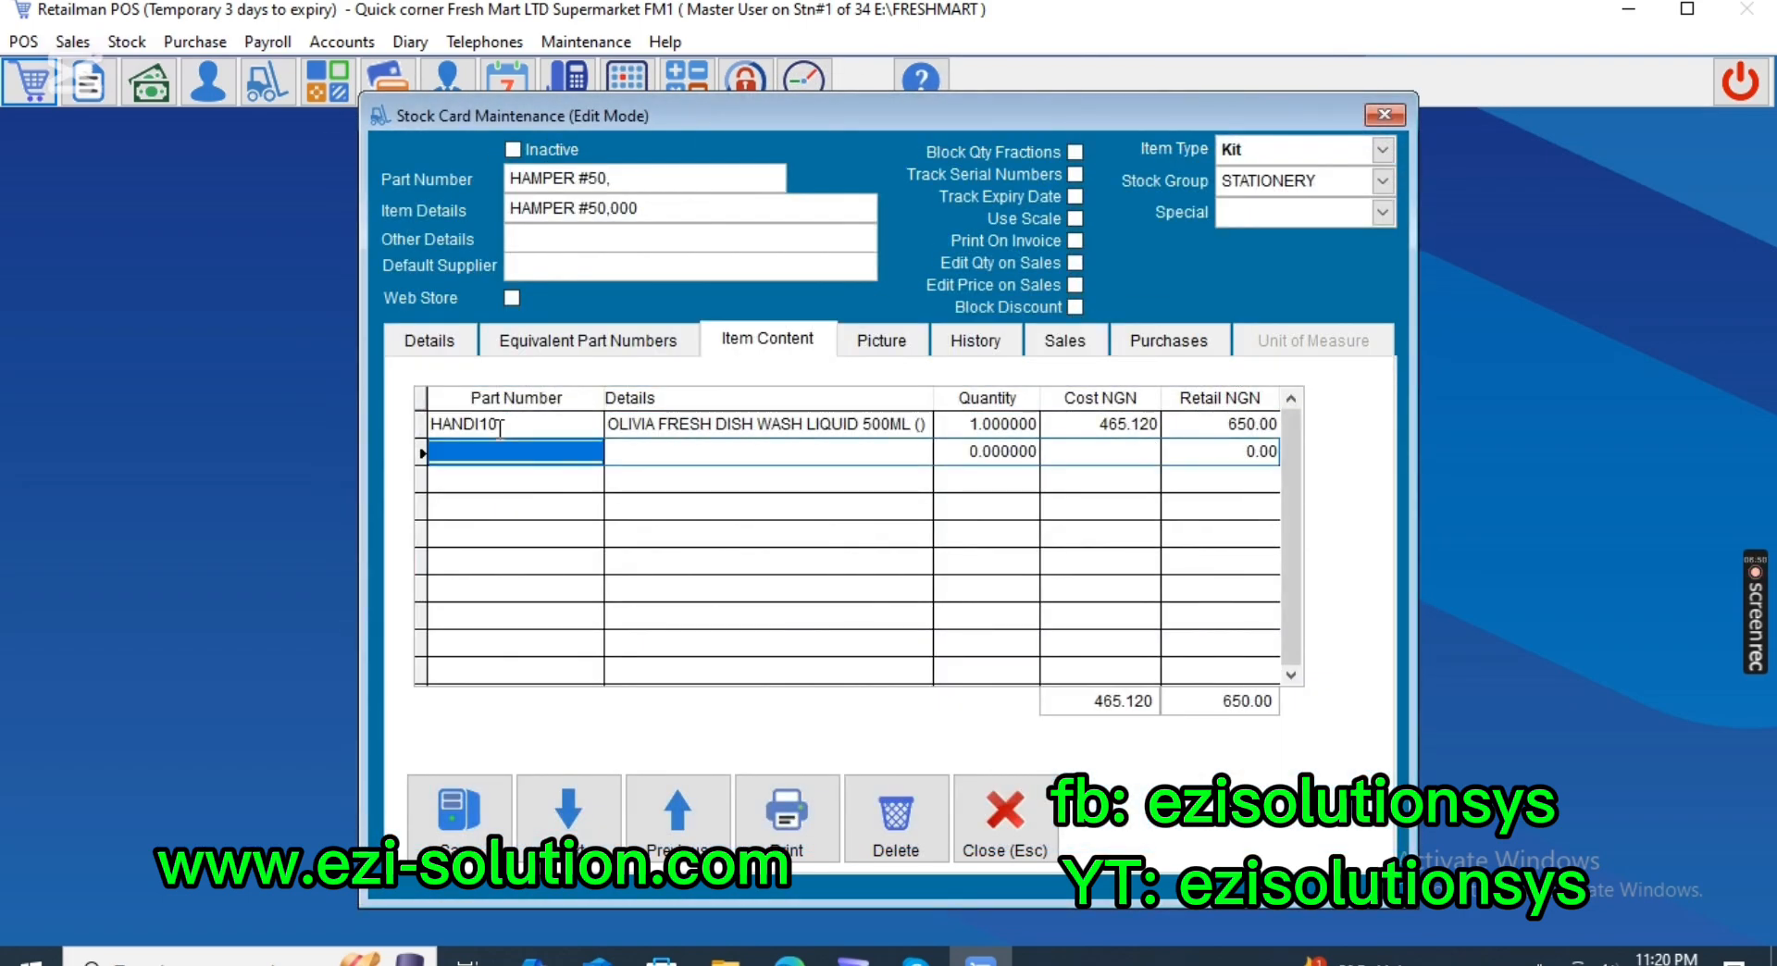
Add part EV202, the Smartest 202 body spray 200ML, from the stock list as the kit's second item.
text(DGD)
key(Return)
key(Down)
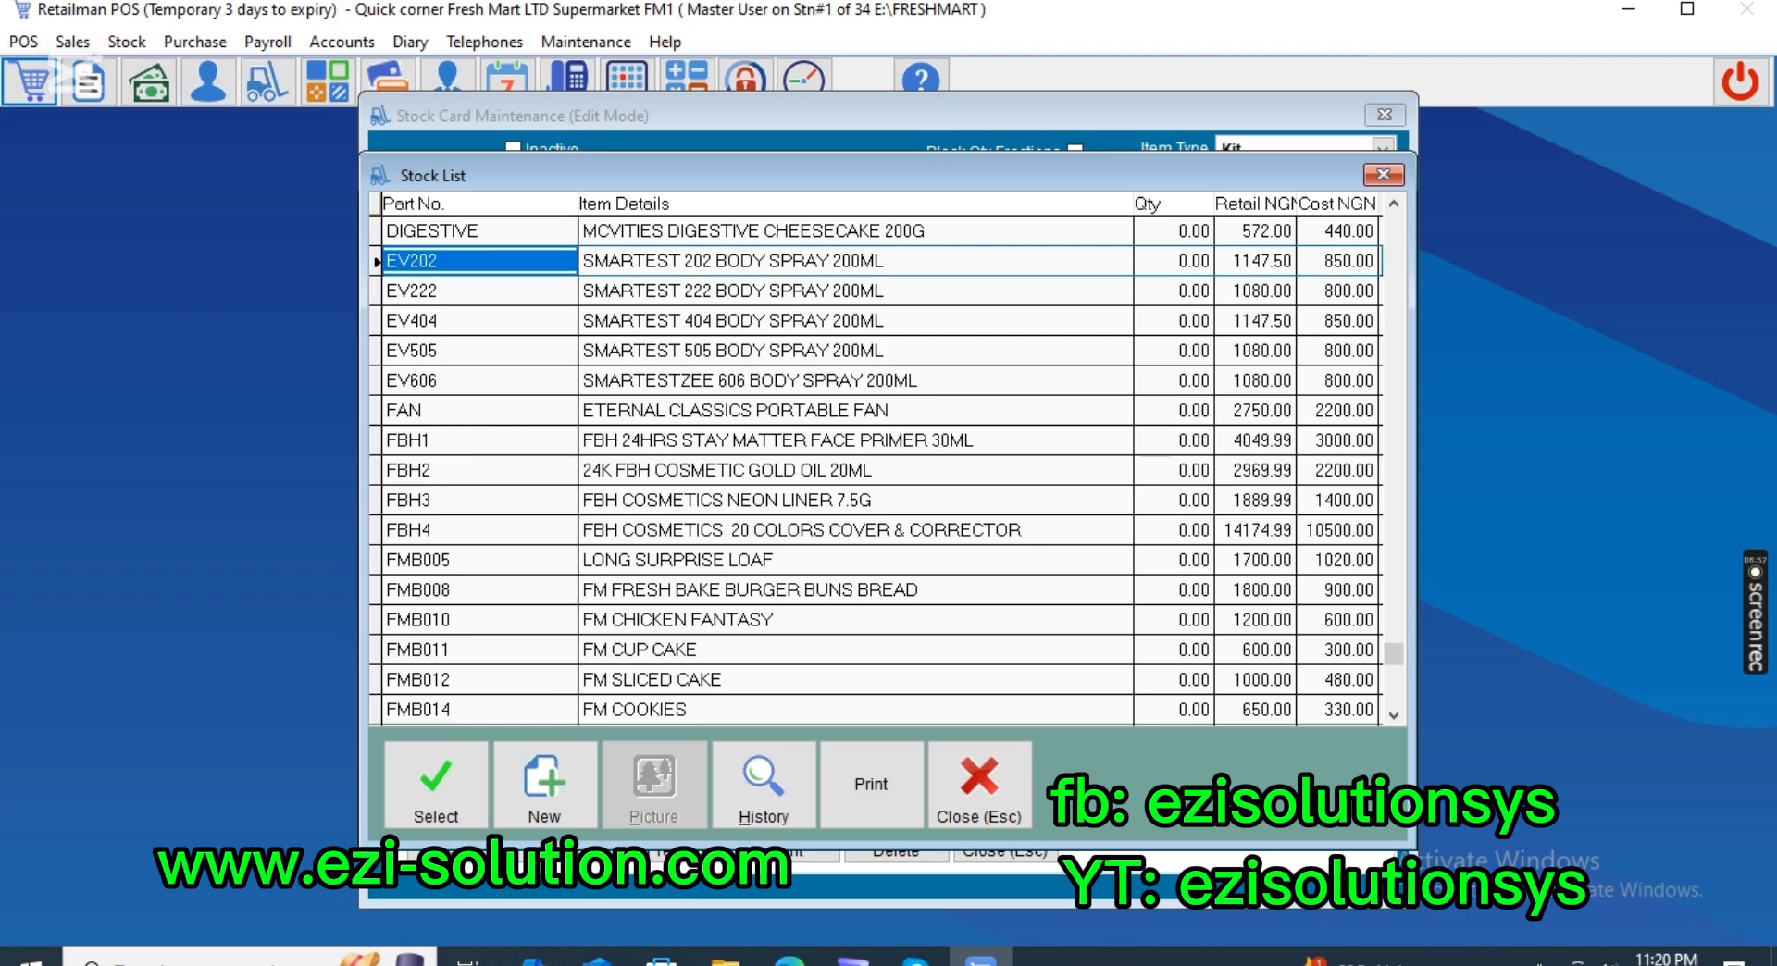
key(Return)
Add part X001XPLTVK, the Dr Hakem almond oil, as the kit's third item.
text(XPLTV)
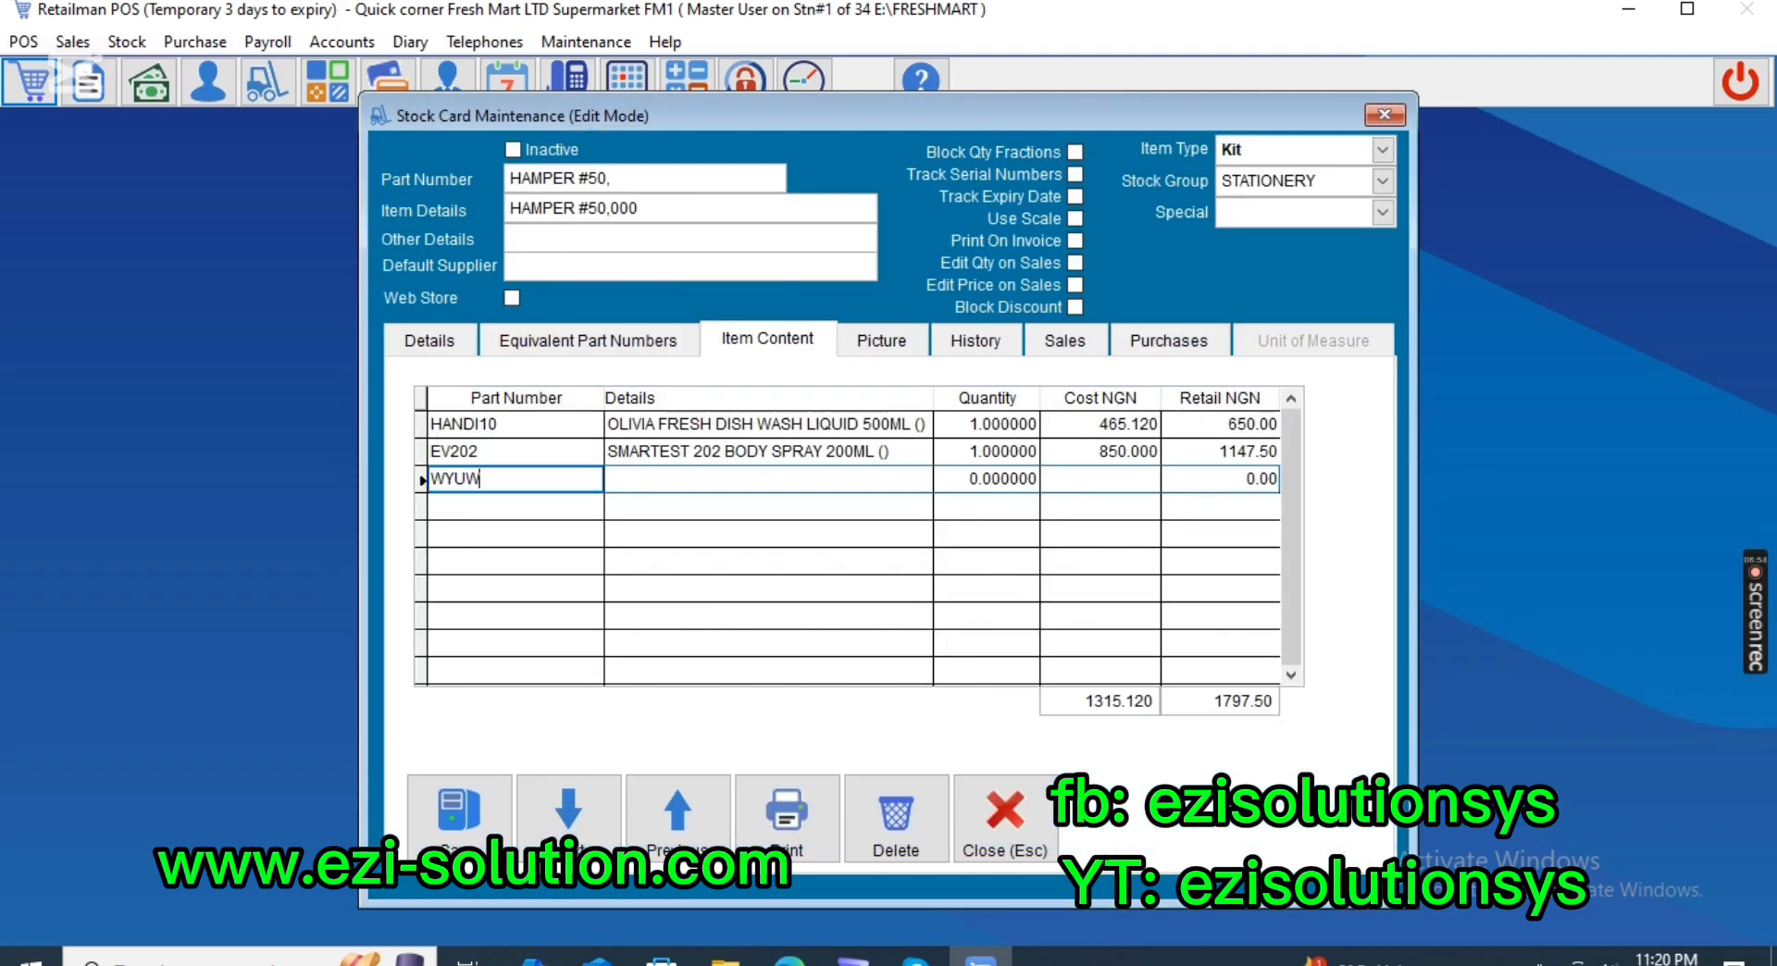
key(Return)
key(Return)
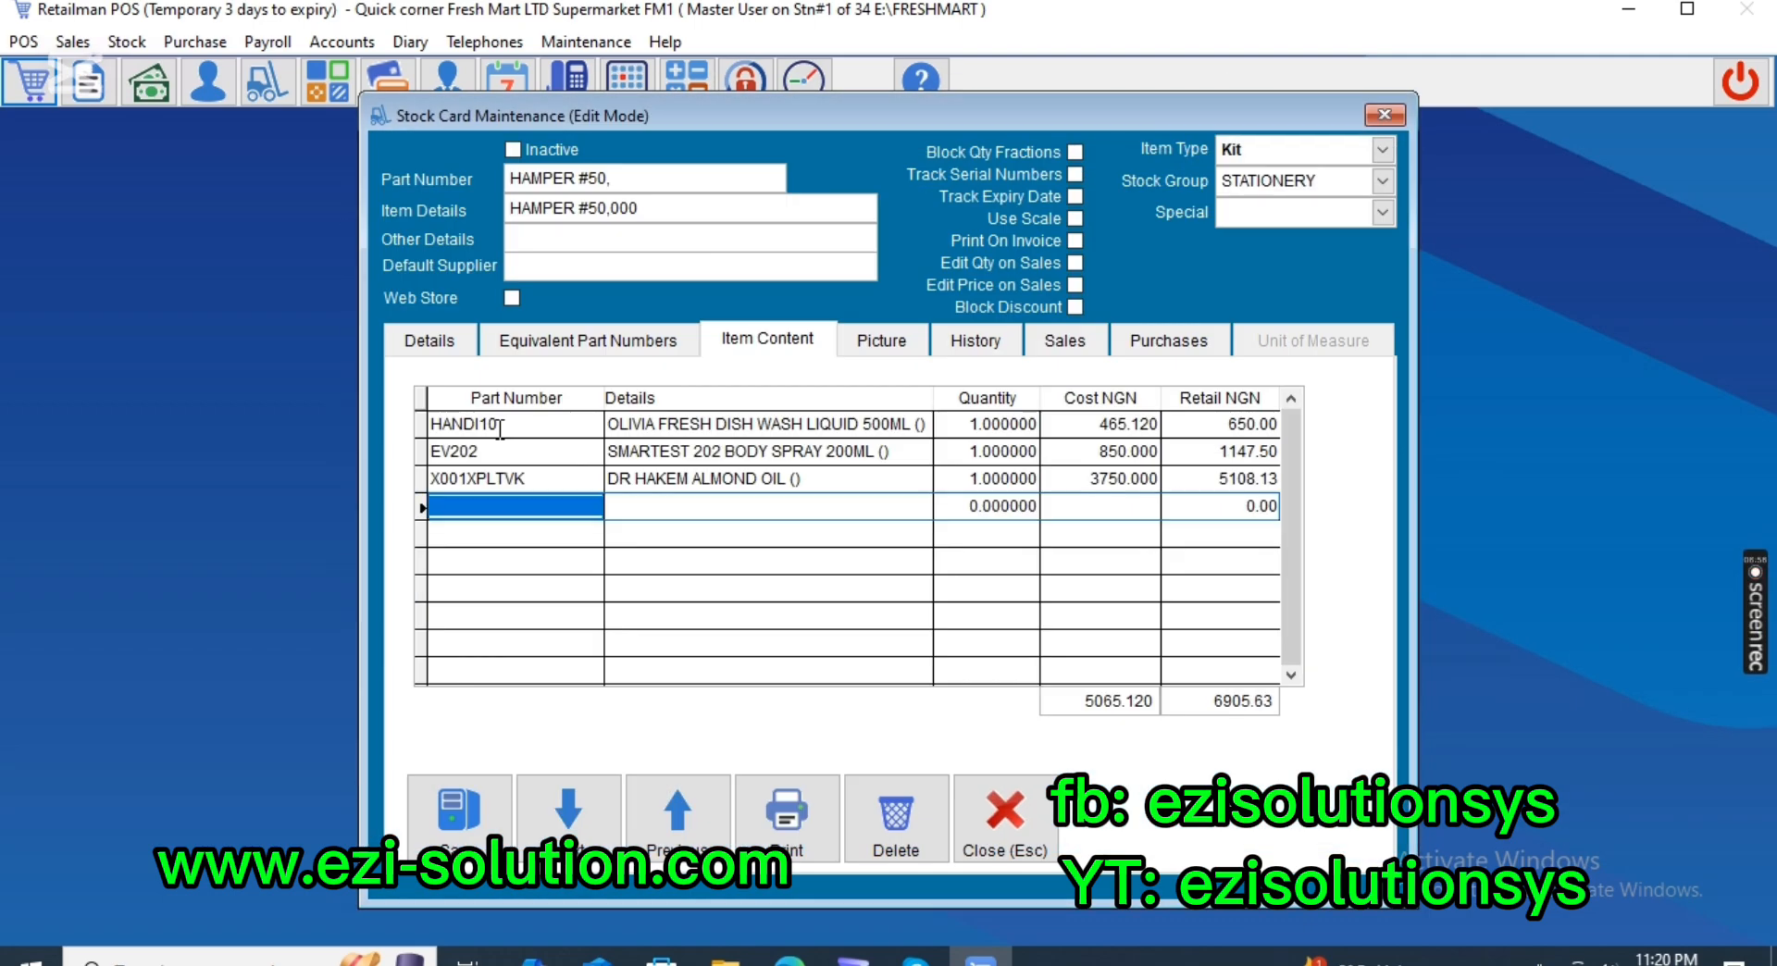
Set the quantity of the Dr Hakem almond oil in the kit to 2 and move to the next empty row.
click(963, 480)
text(2 .)
key(Return)
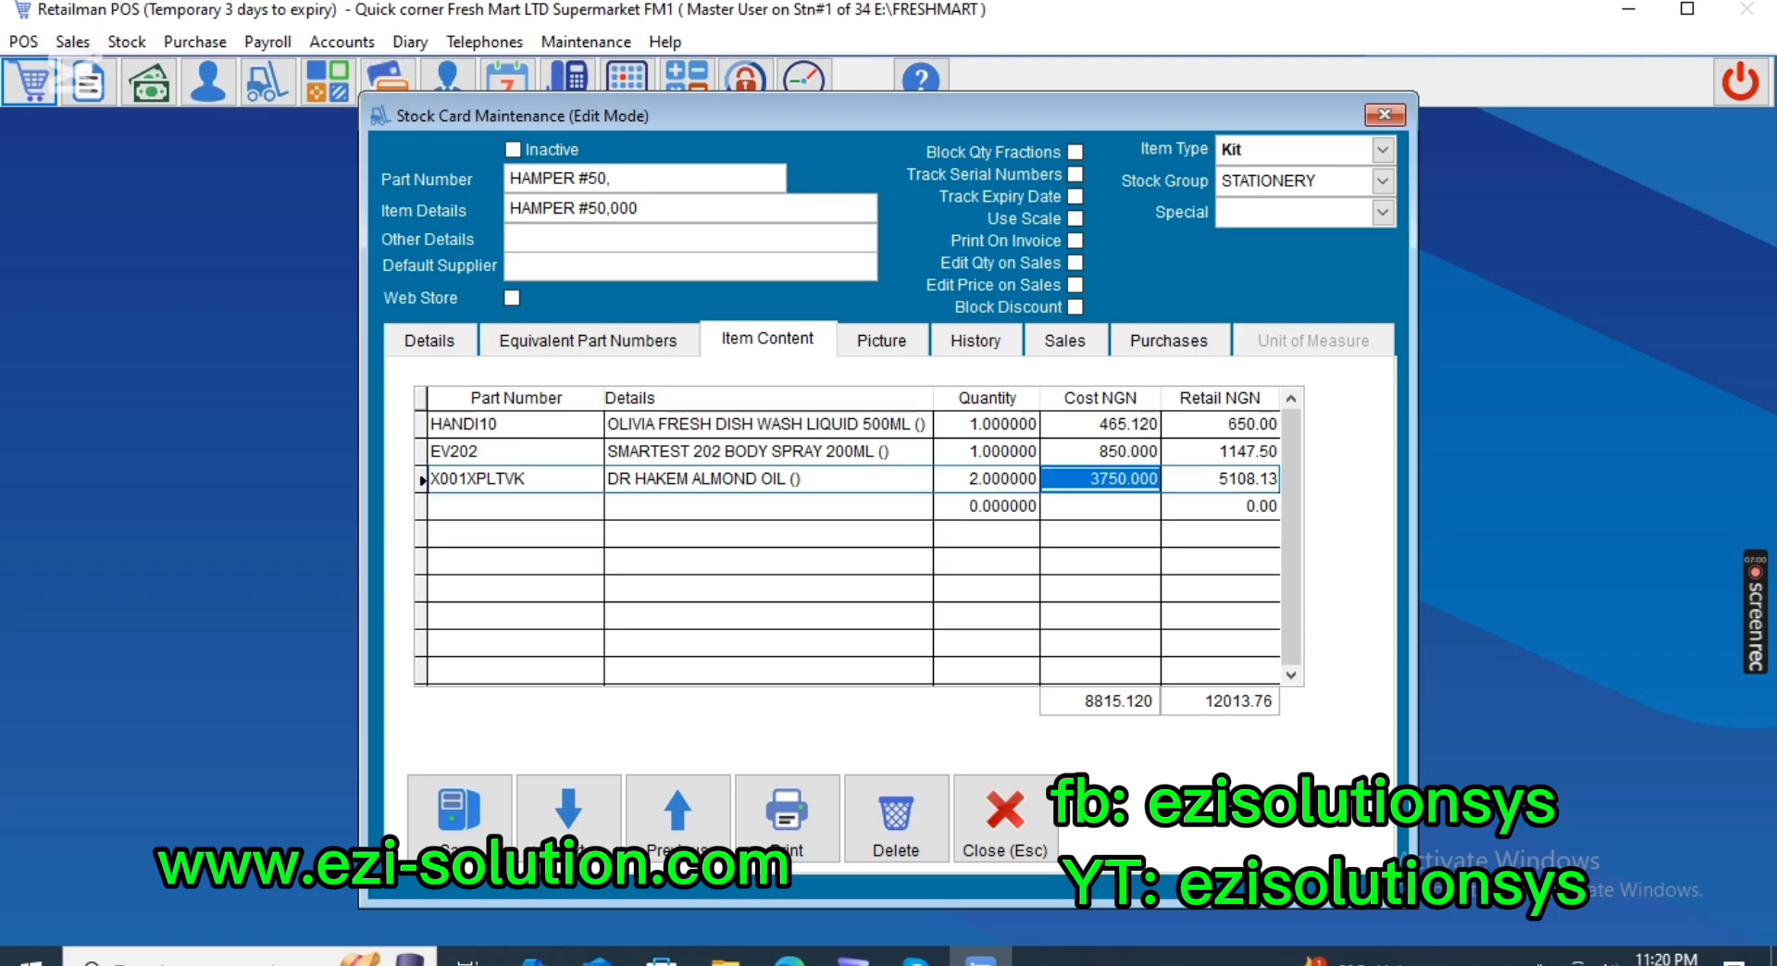
key(Return)
key(Return)
key(Down)
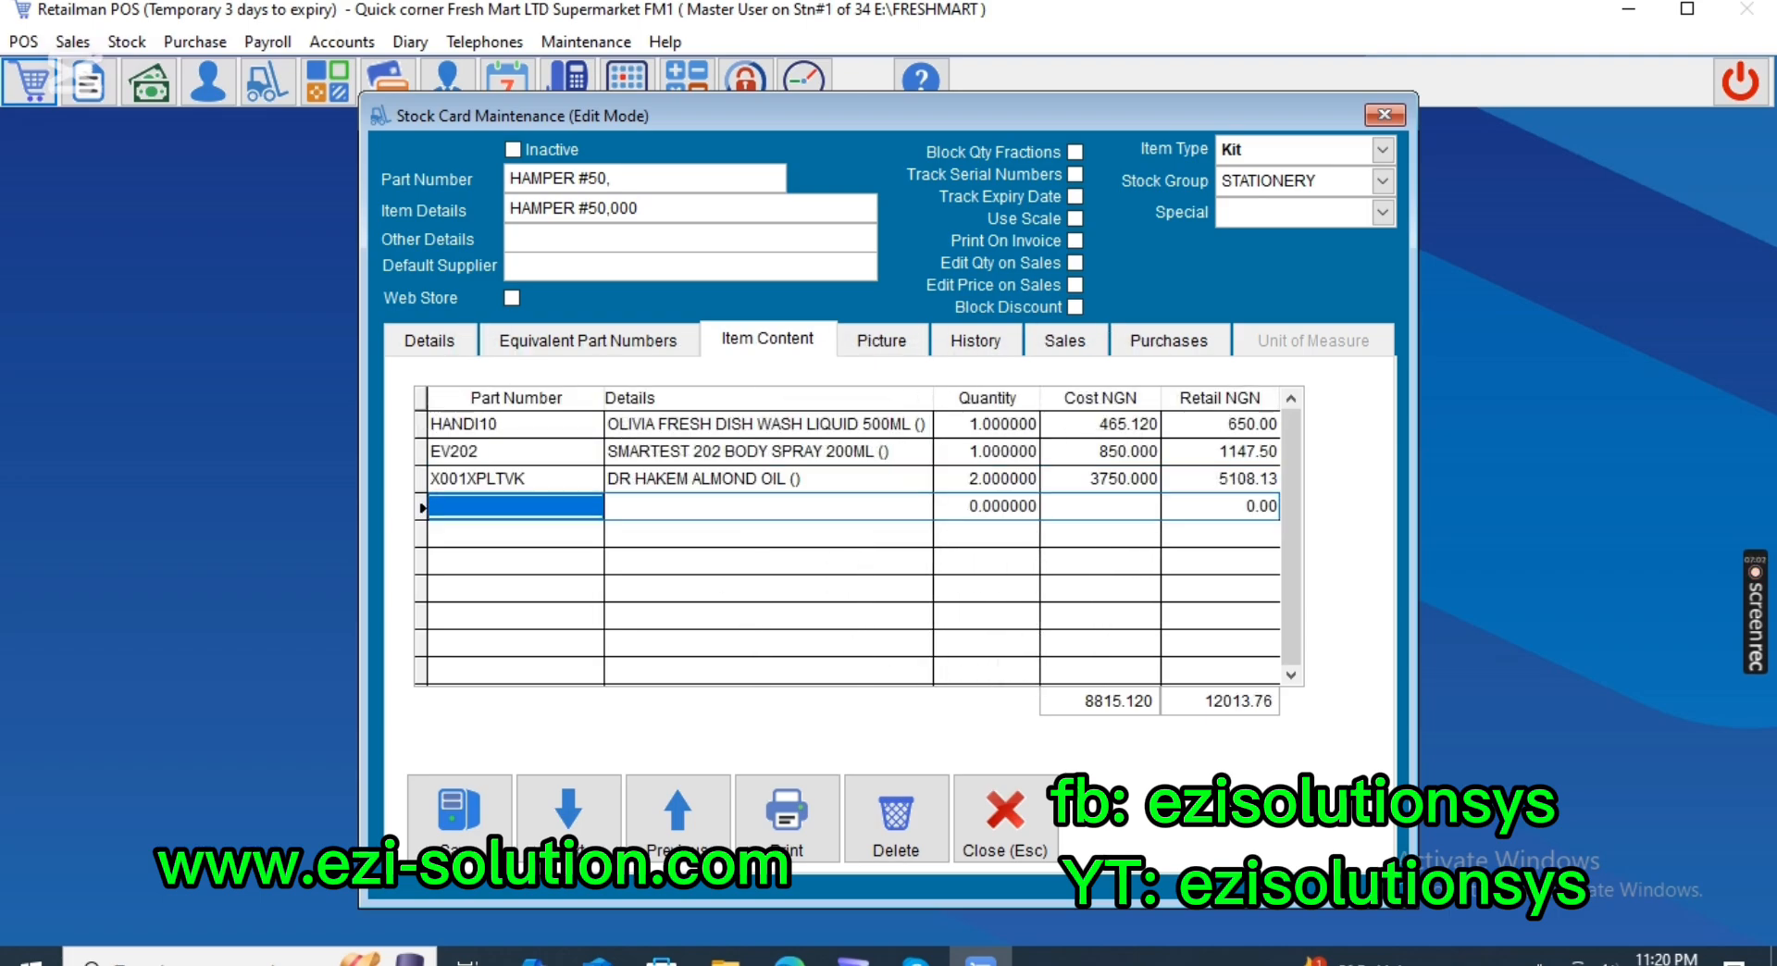
Add part DIGESTIVE, the McVities digestive cheesecake 200G, from the stock list as the kit's fourth item.
text(DIGESTI)
key(Return)
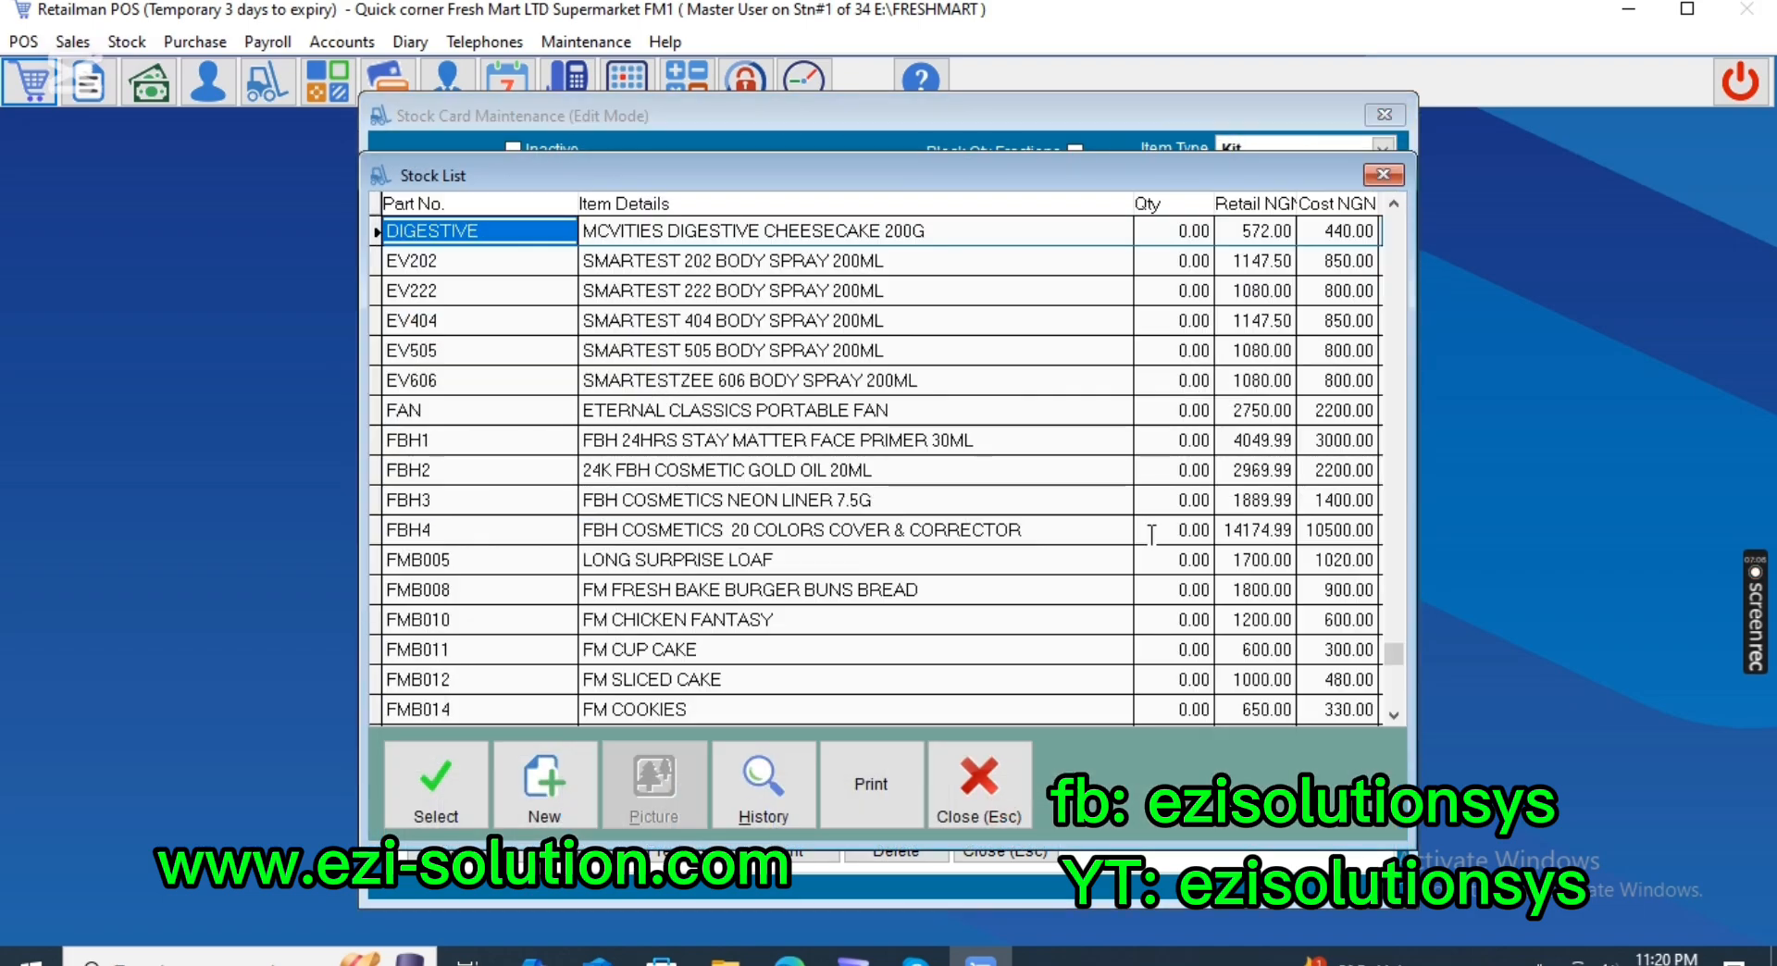
key(Return)
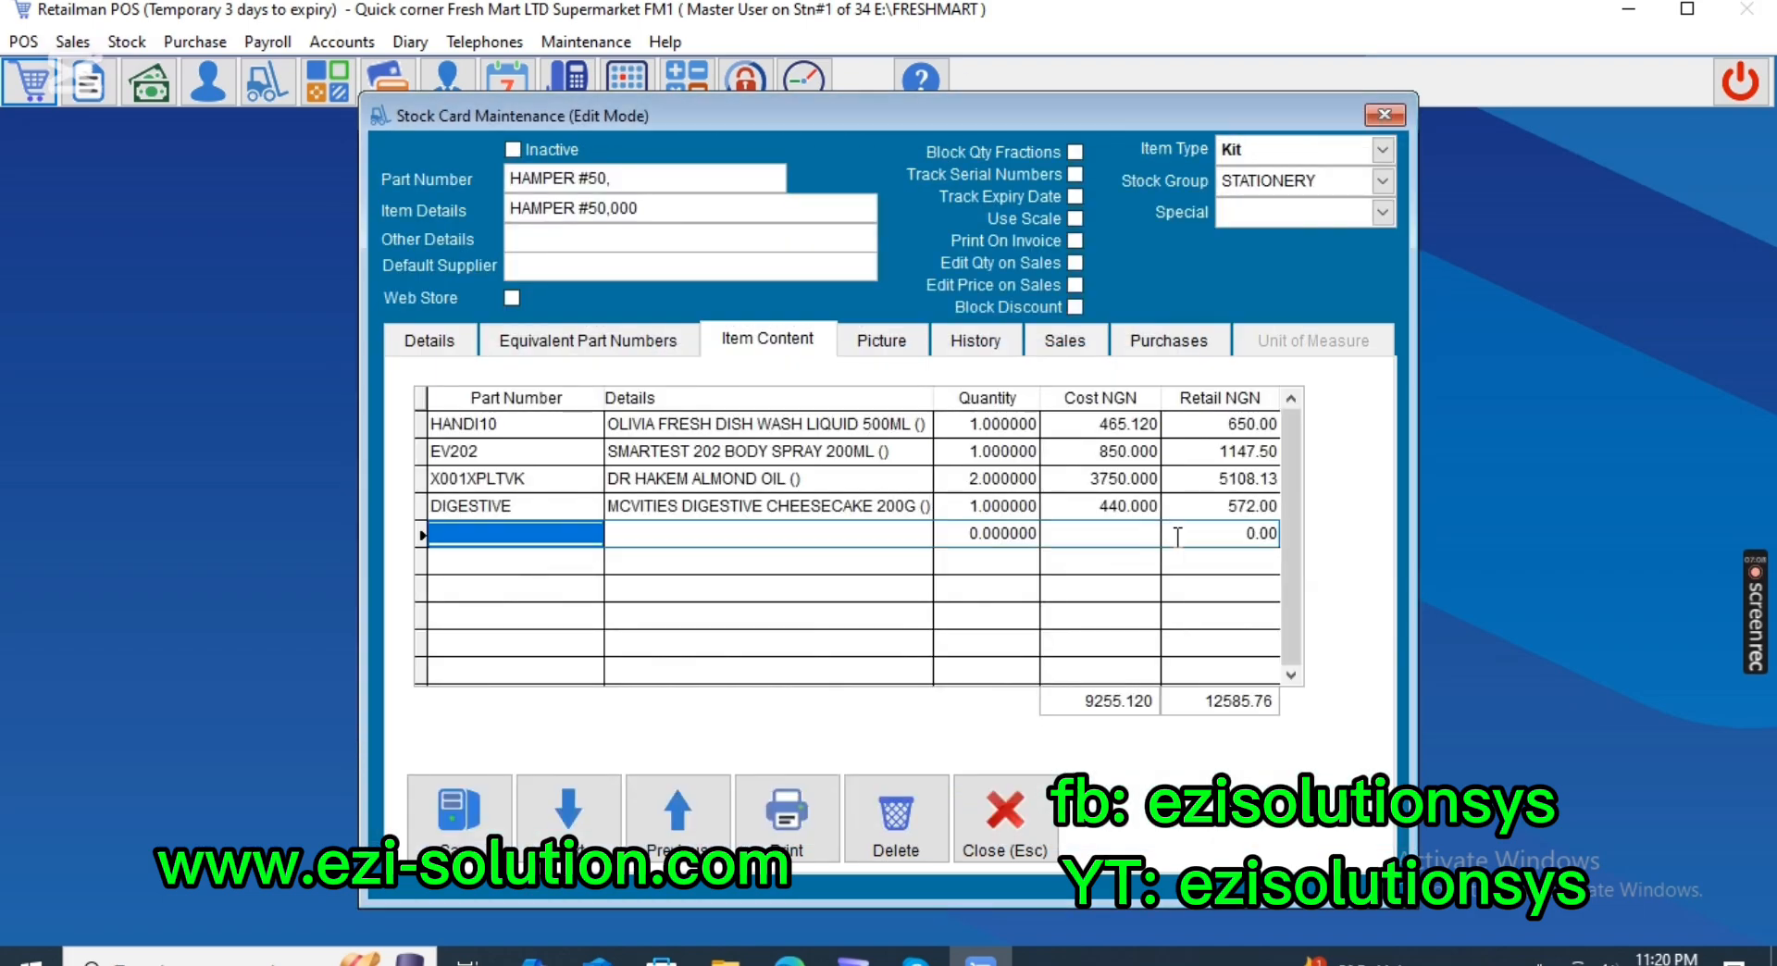
Look up SUN in the stock list and add part WIG5, the Bob human hair, as the kit's fifth item.
text(SUN)
key(Return)
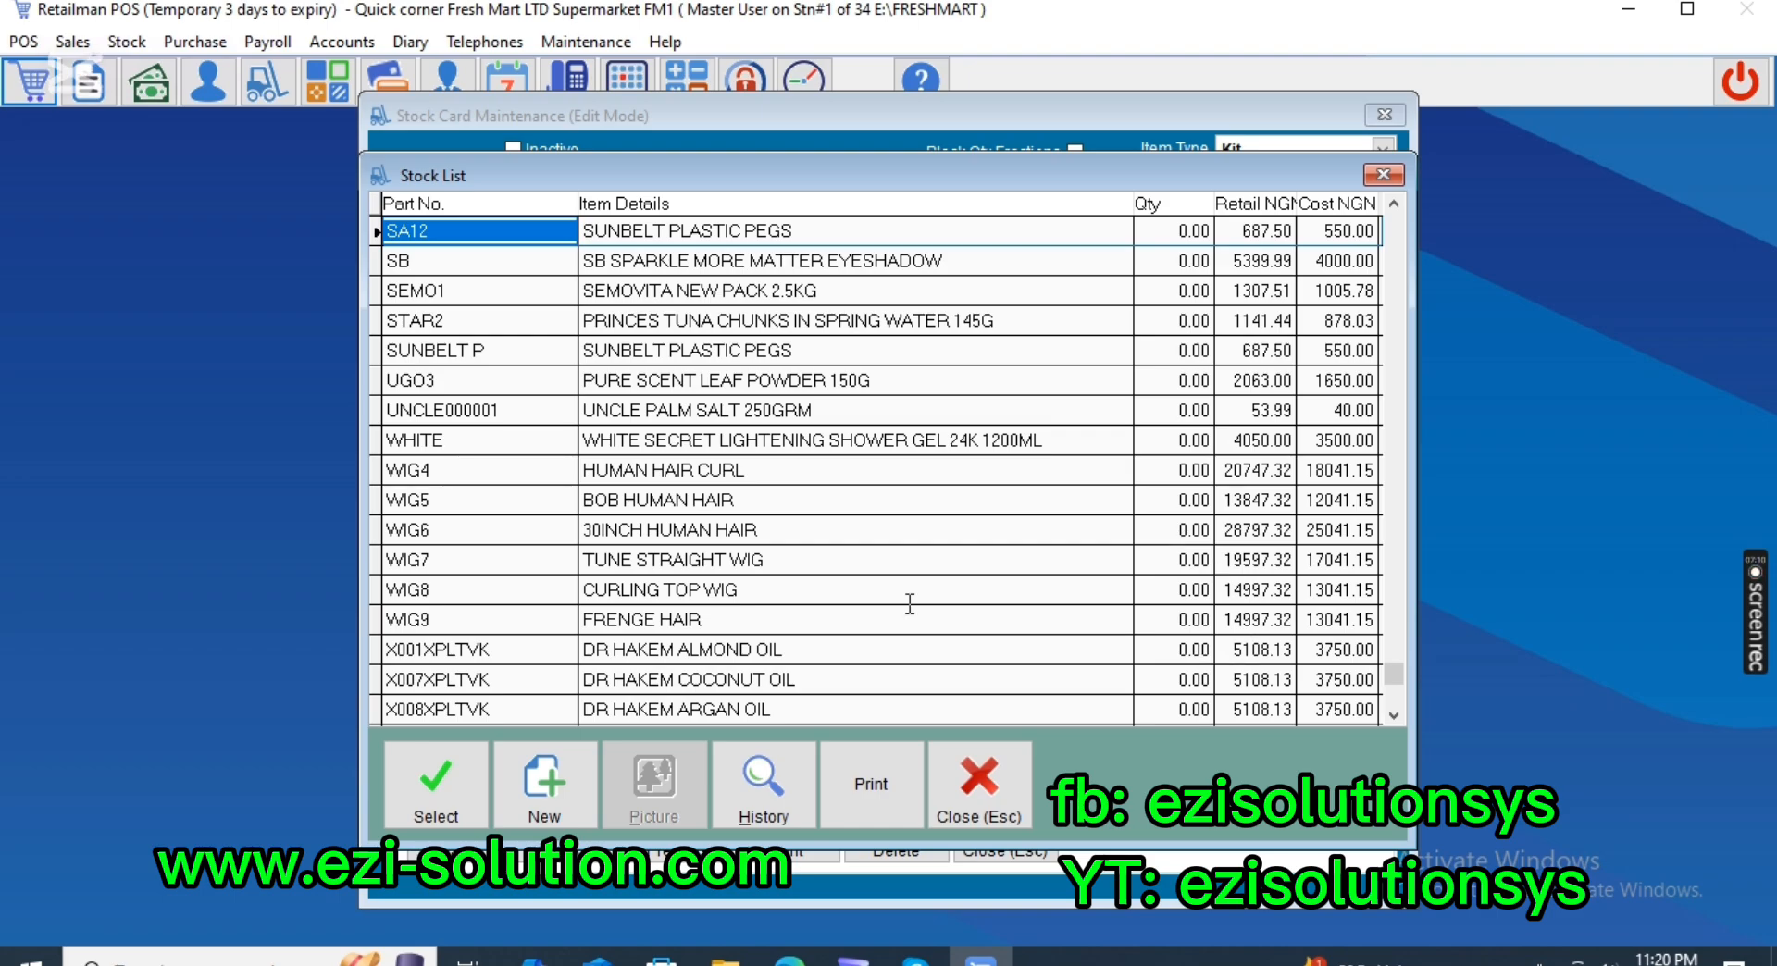
click(599, 504)
double_click(599, 505)
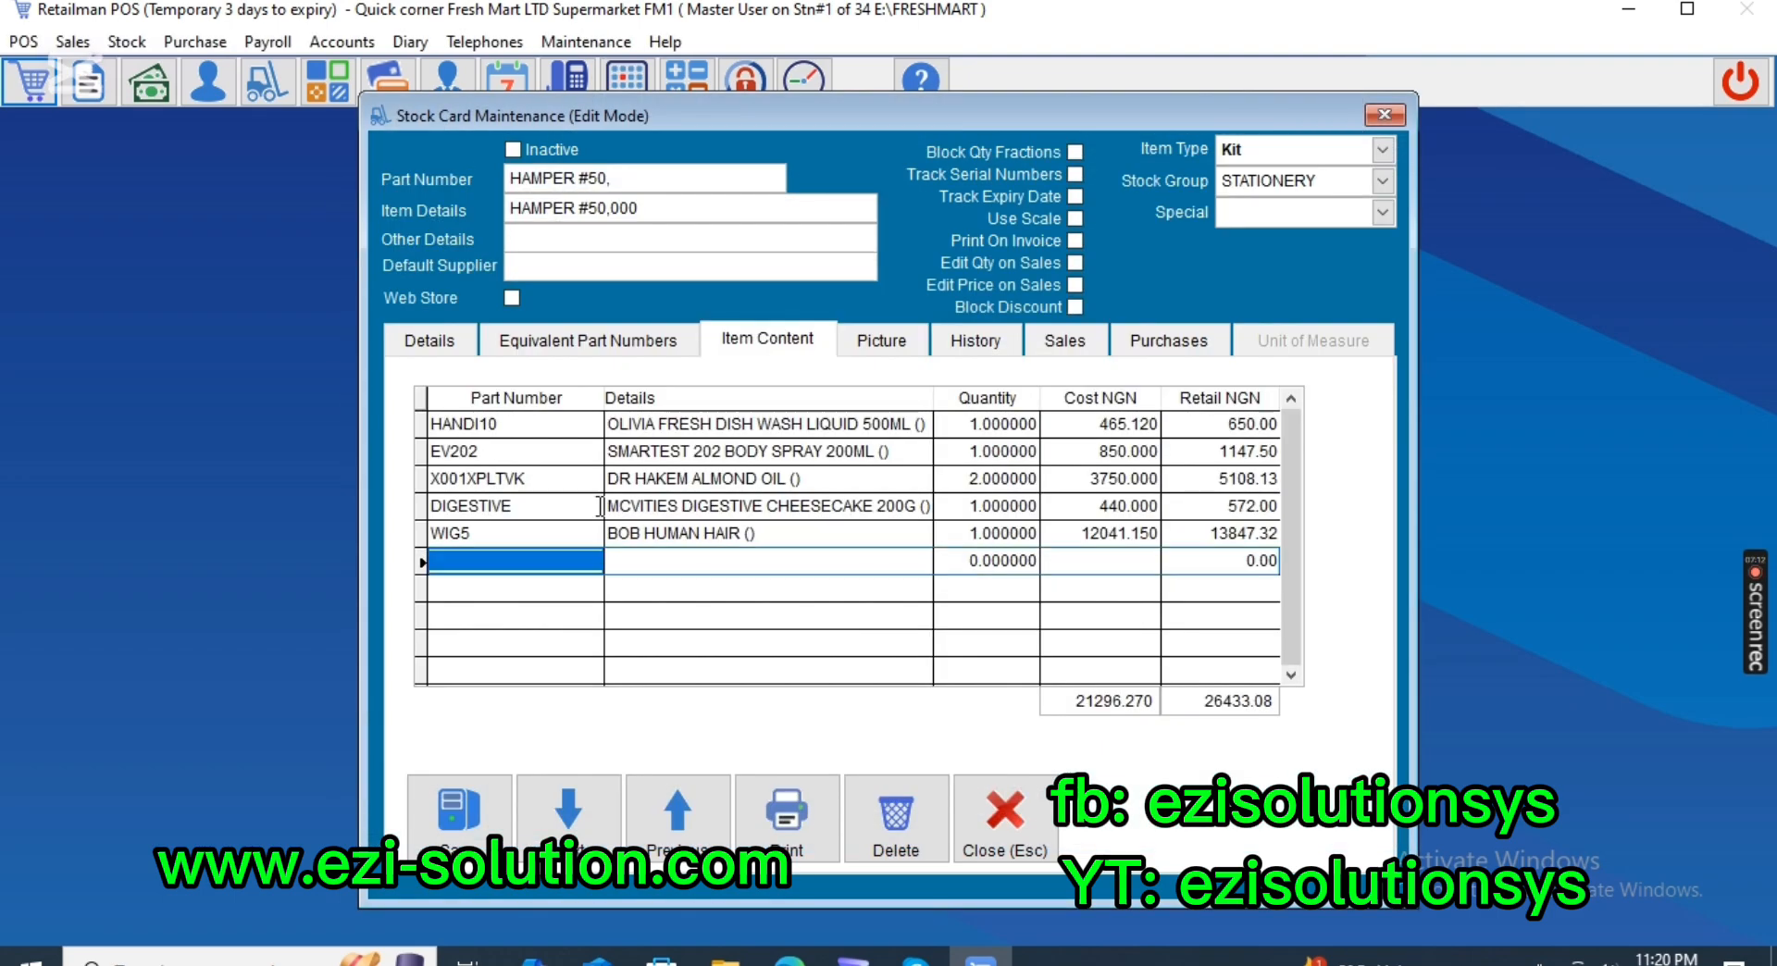
Set the quantity of the Bob human hair in the kit to 4.
drag(970, 537, 934, 535)
text(4)
key(Return)
key(Return)
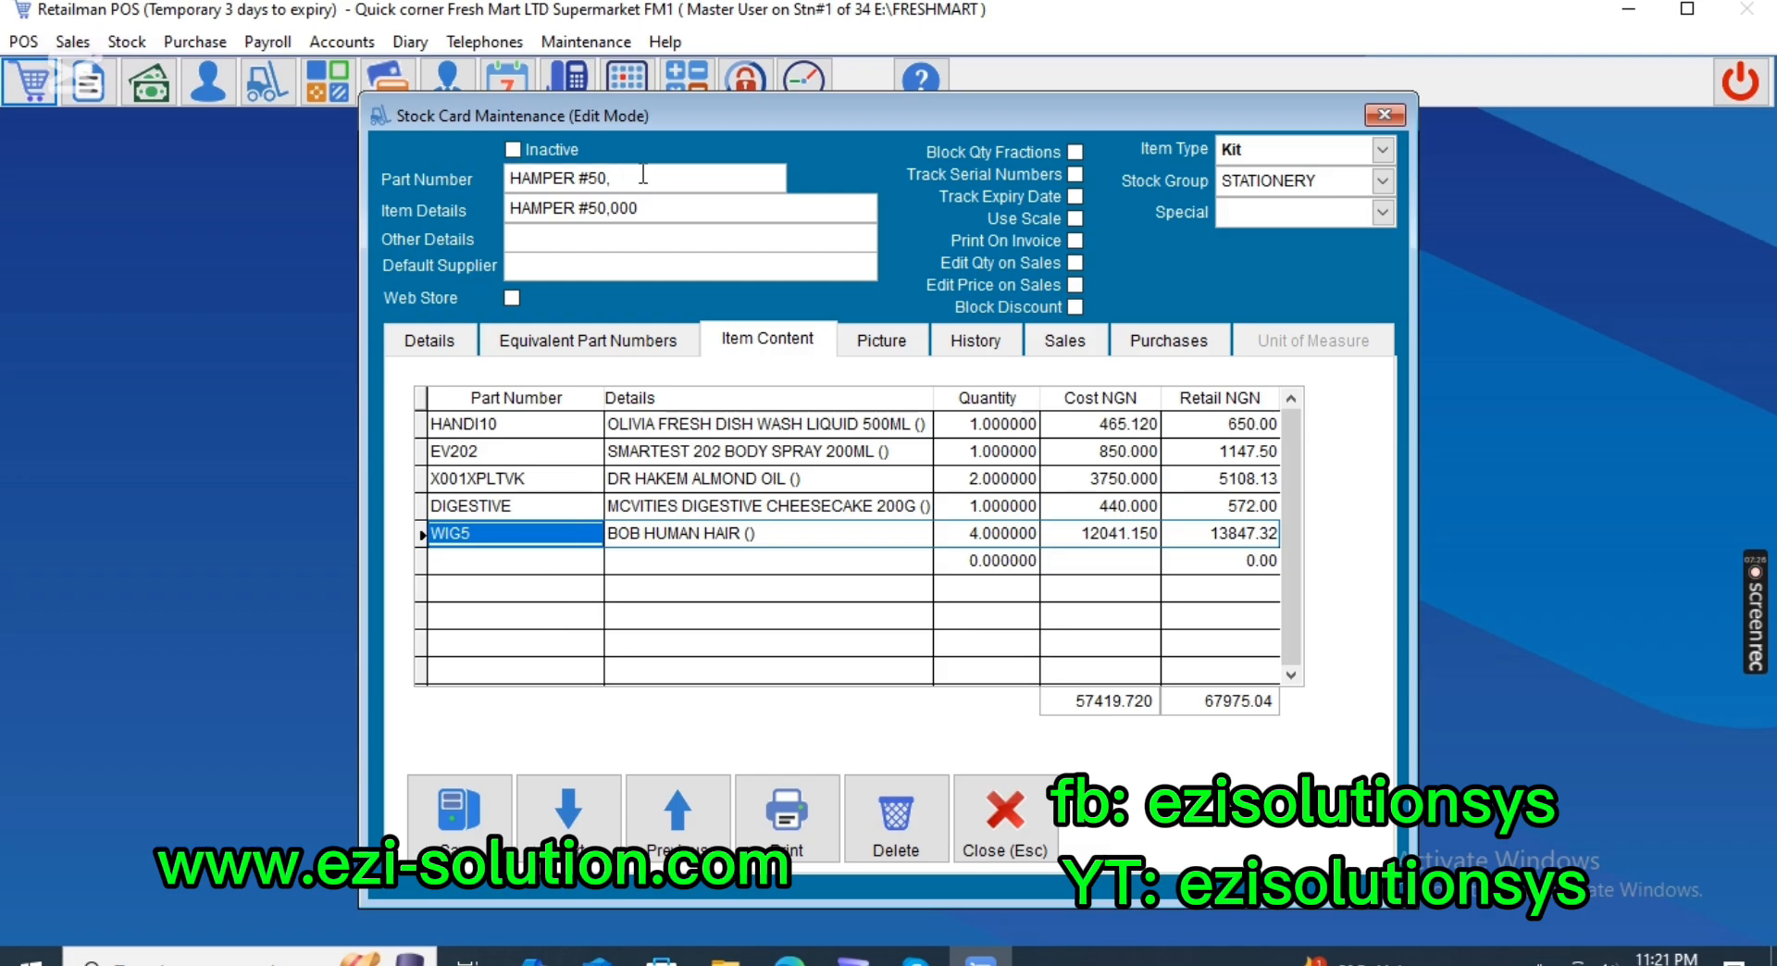
drag(643, 179, 324, 169)
drag(664, 209, 302, 189)
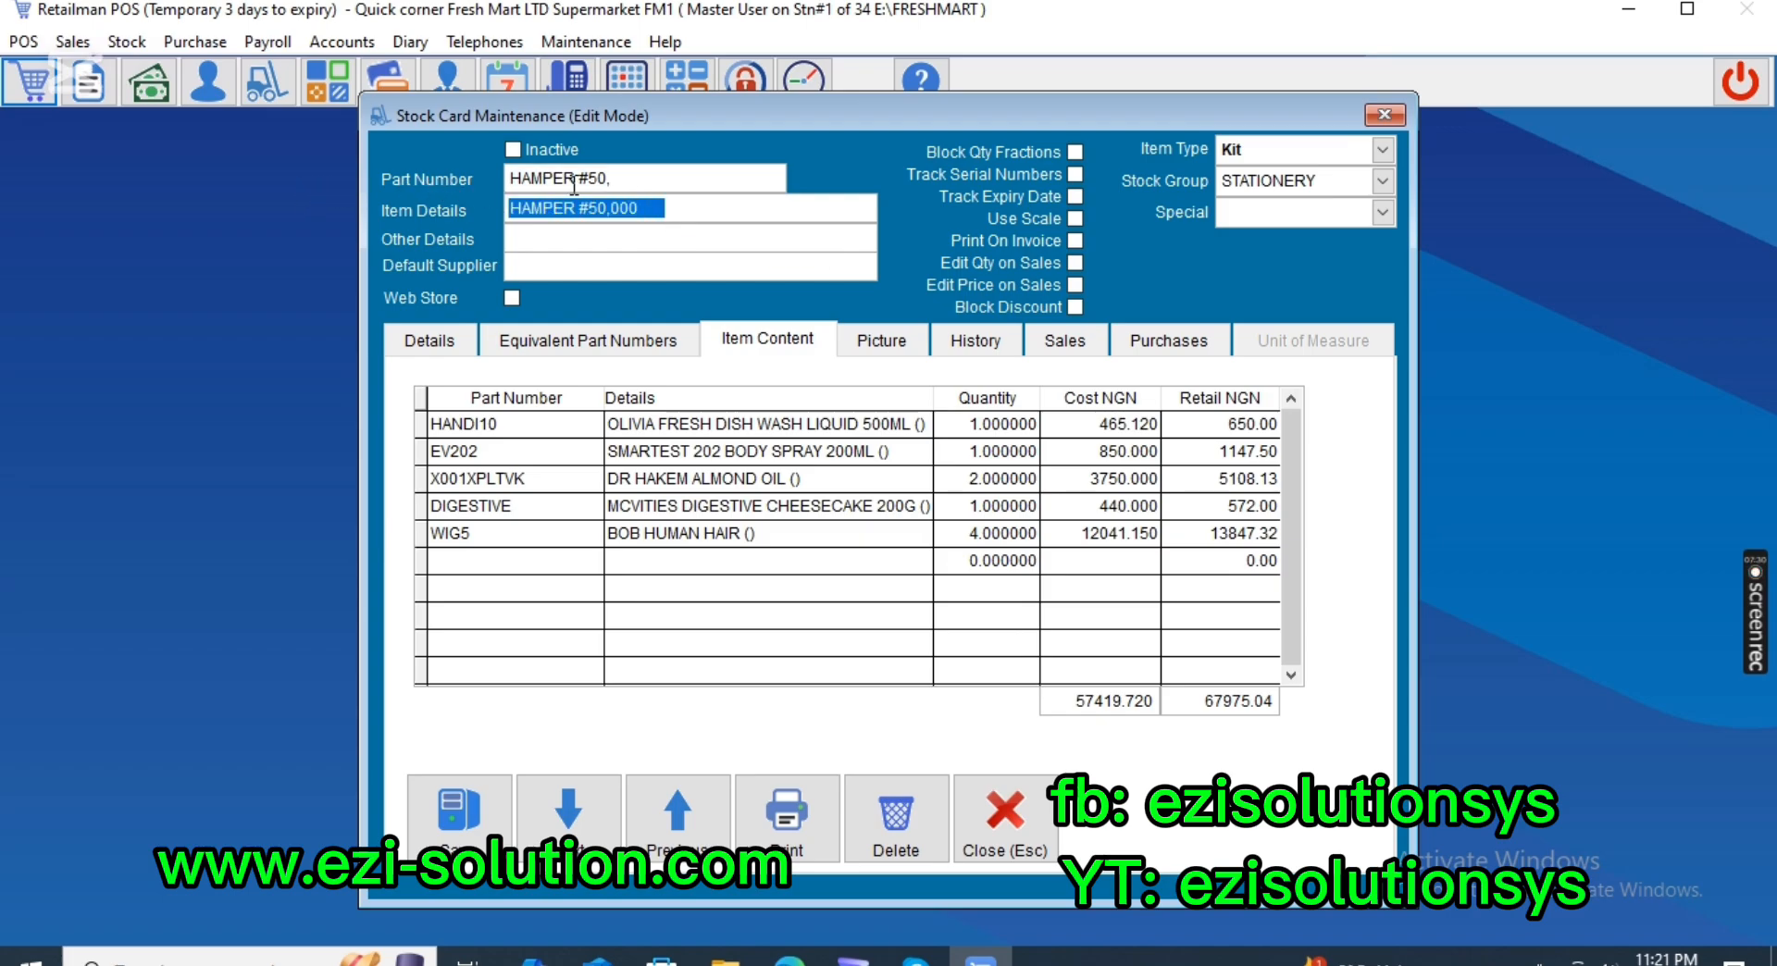
drag(664, 178, 507, 179)
drag(635, 208, 473, 196)
drag(676, 218, 259, 218)
click(565, 562)
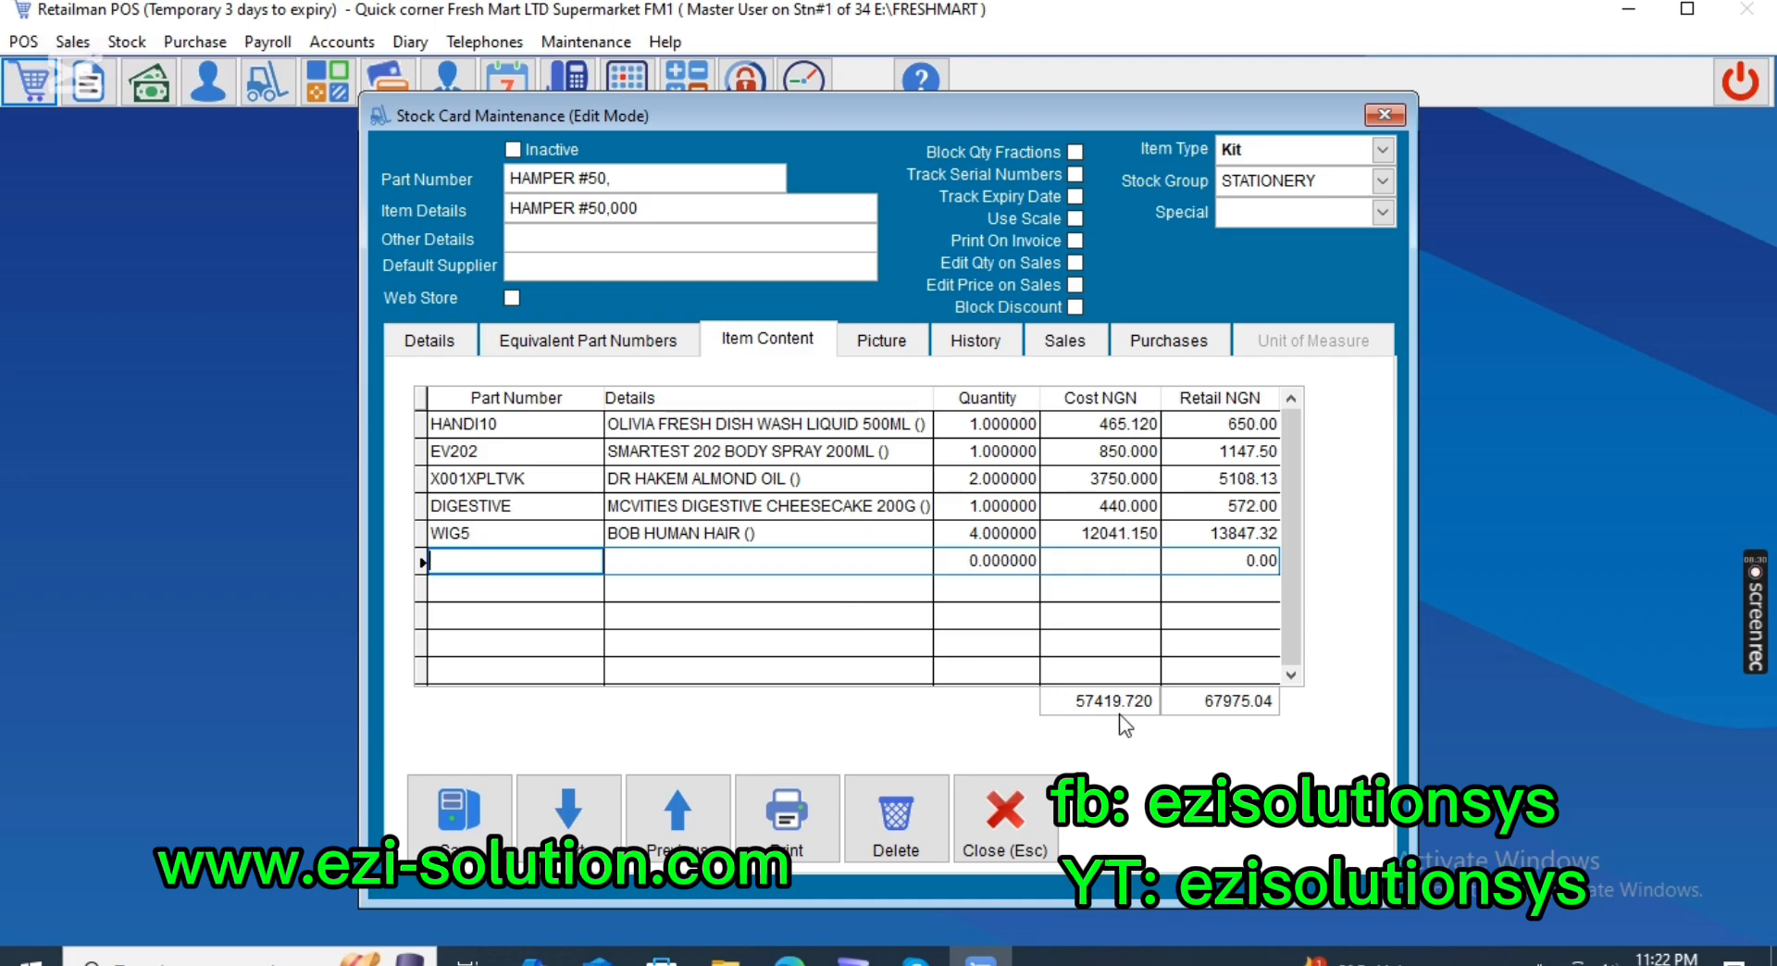
Change the kit's item details to HAMPER #80,000.
click(601, 209)
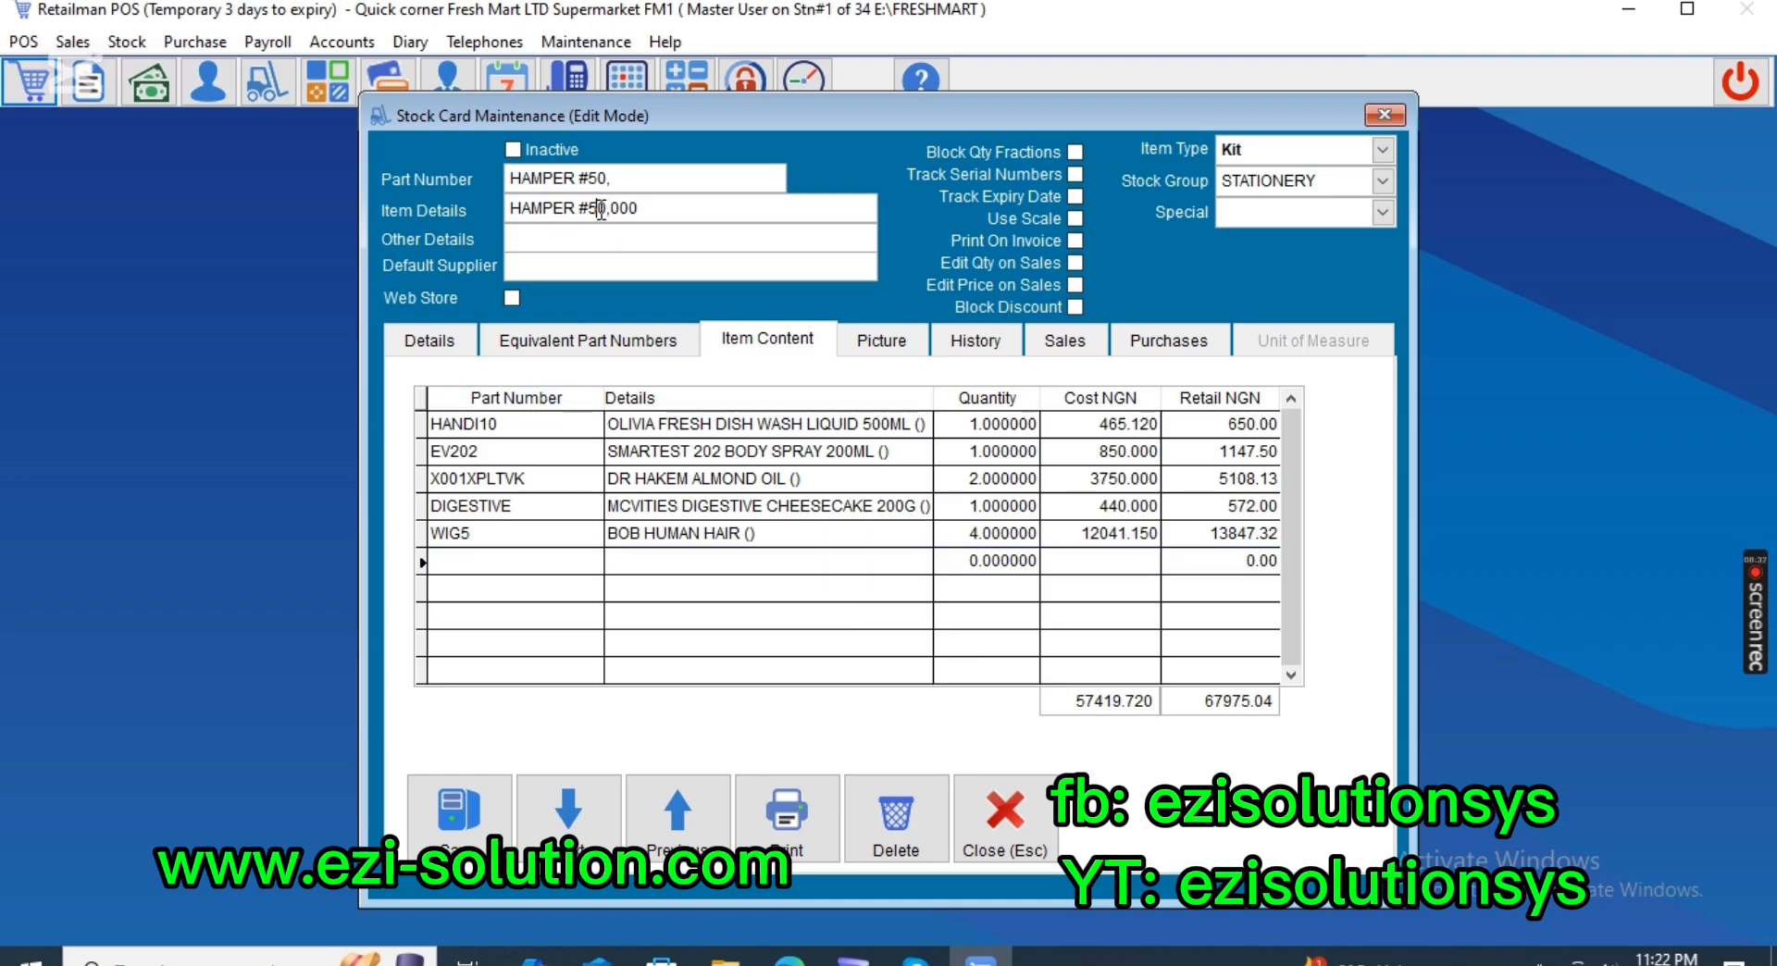
key(BackSpace)
text(8)
Set the kit's retail sell price to 80000 NGN and its last cost to 0.00.
click(432, 342)
click(581, 407)
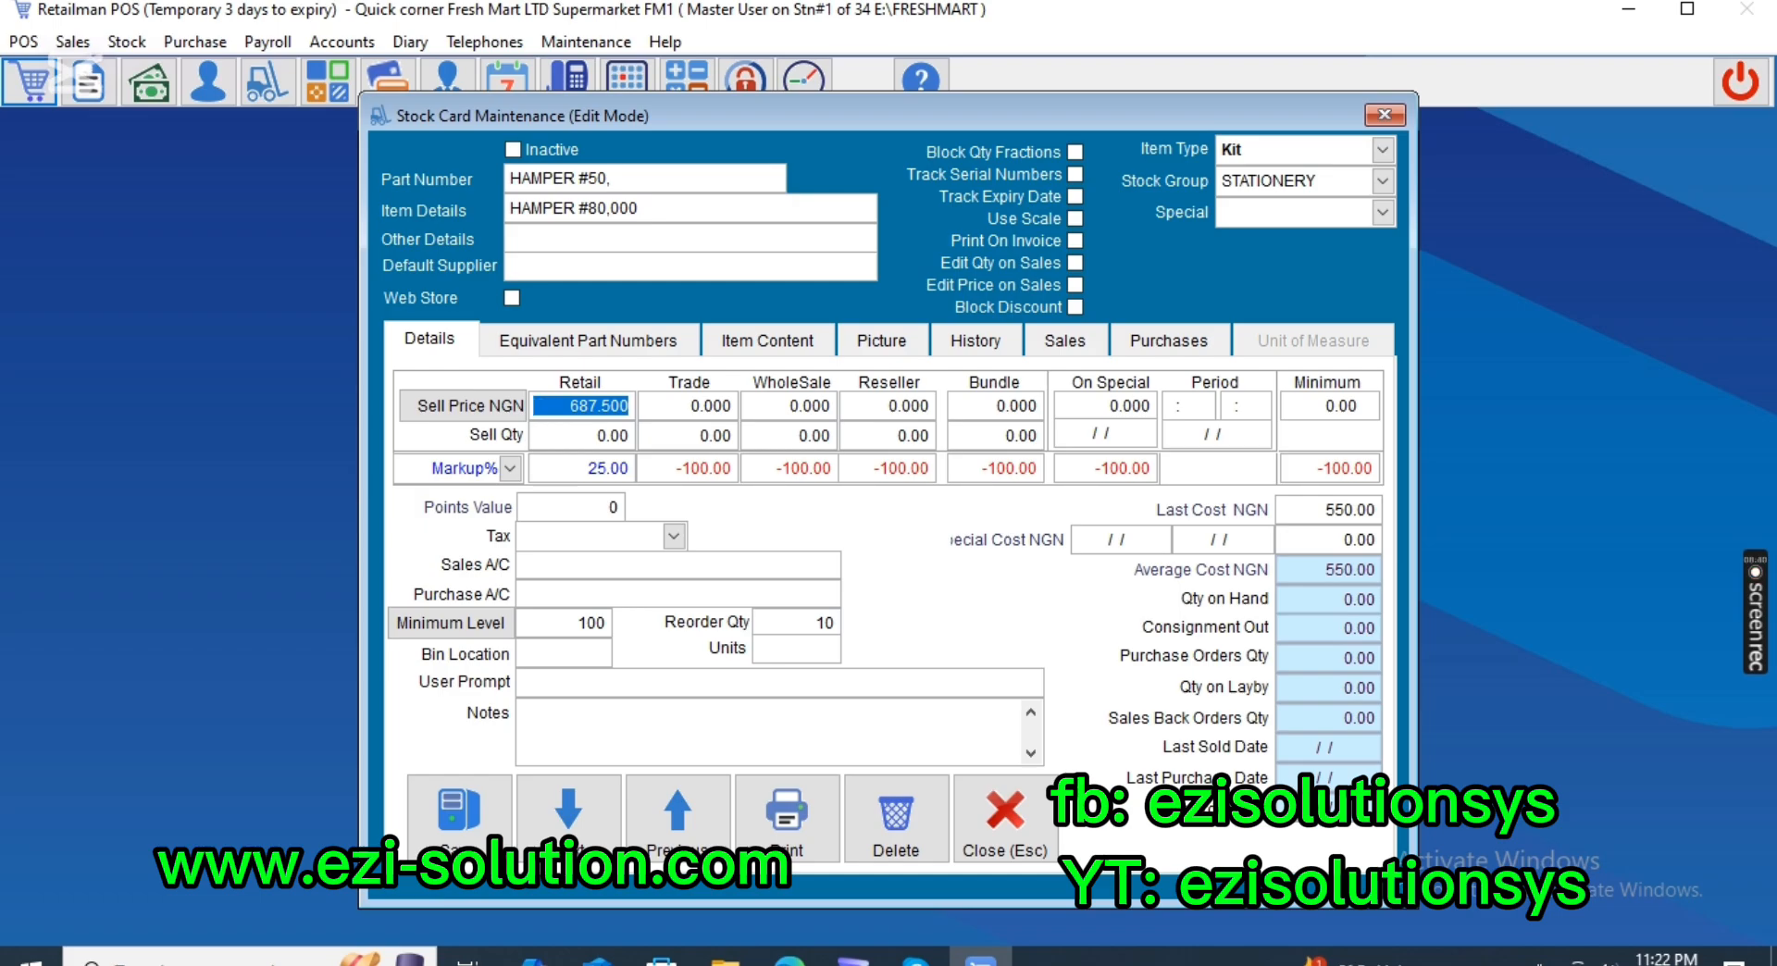
text(80000 .)
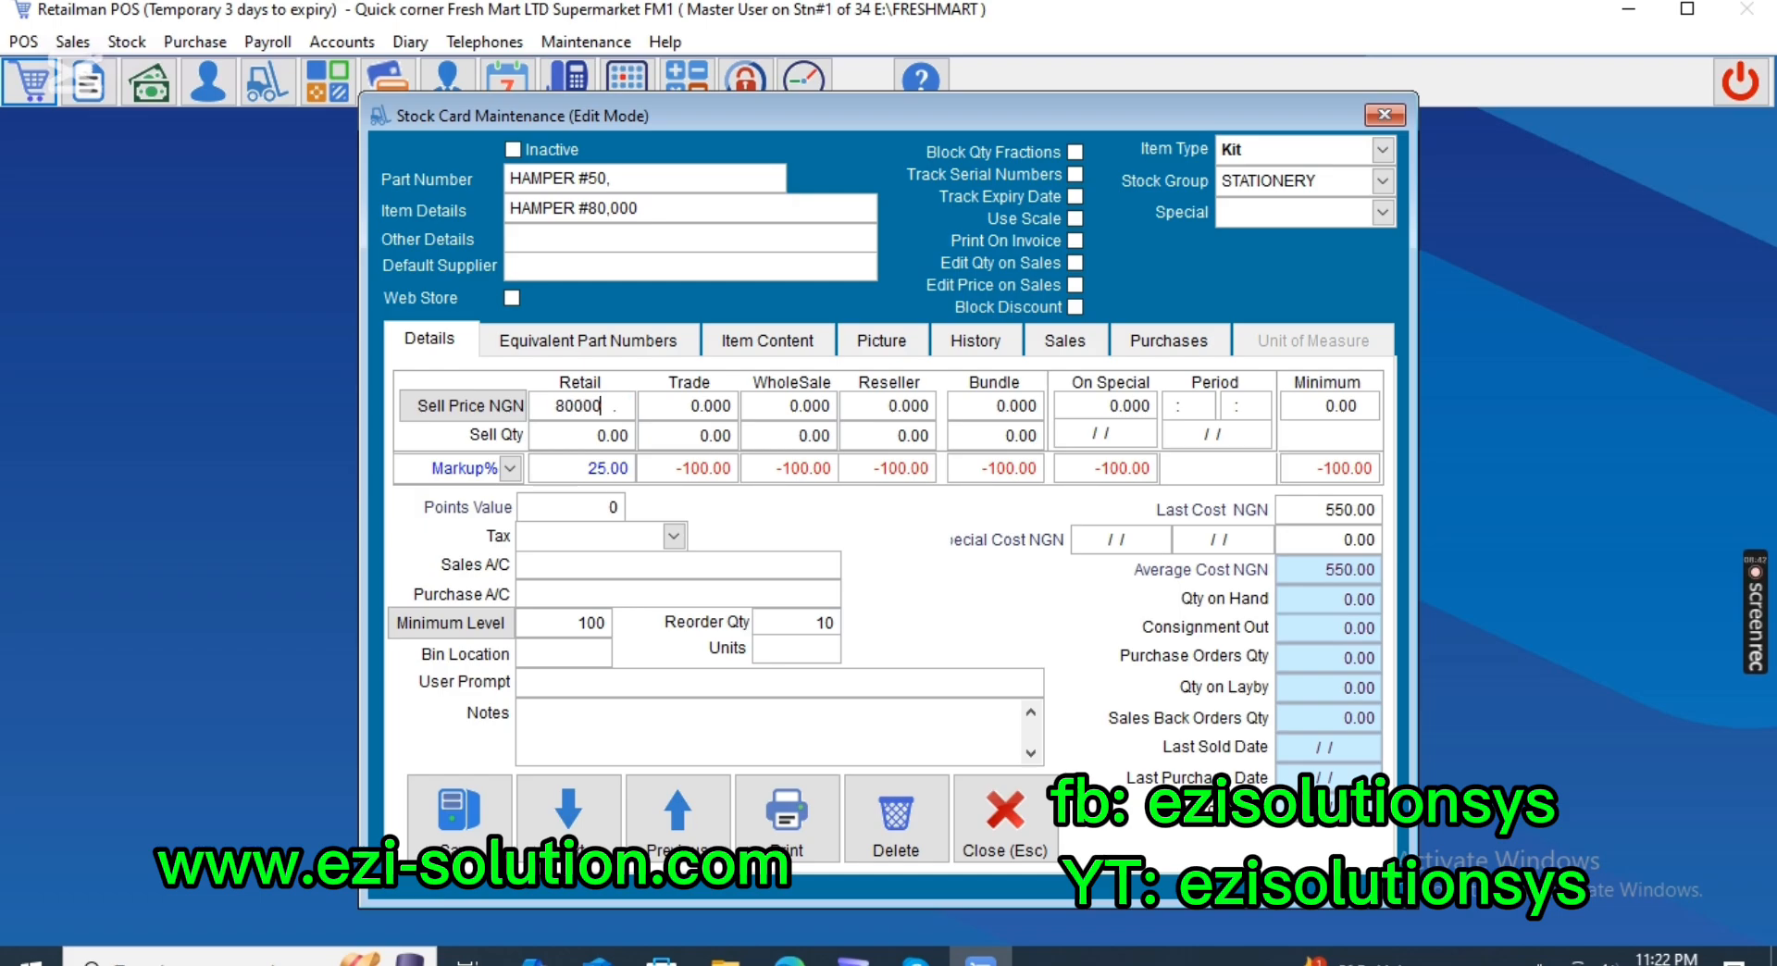
key(Tab)
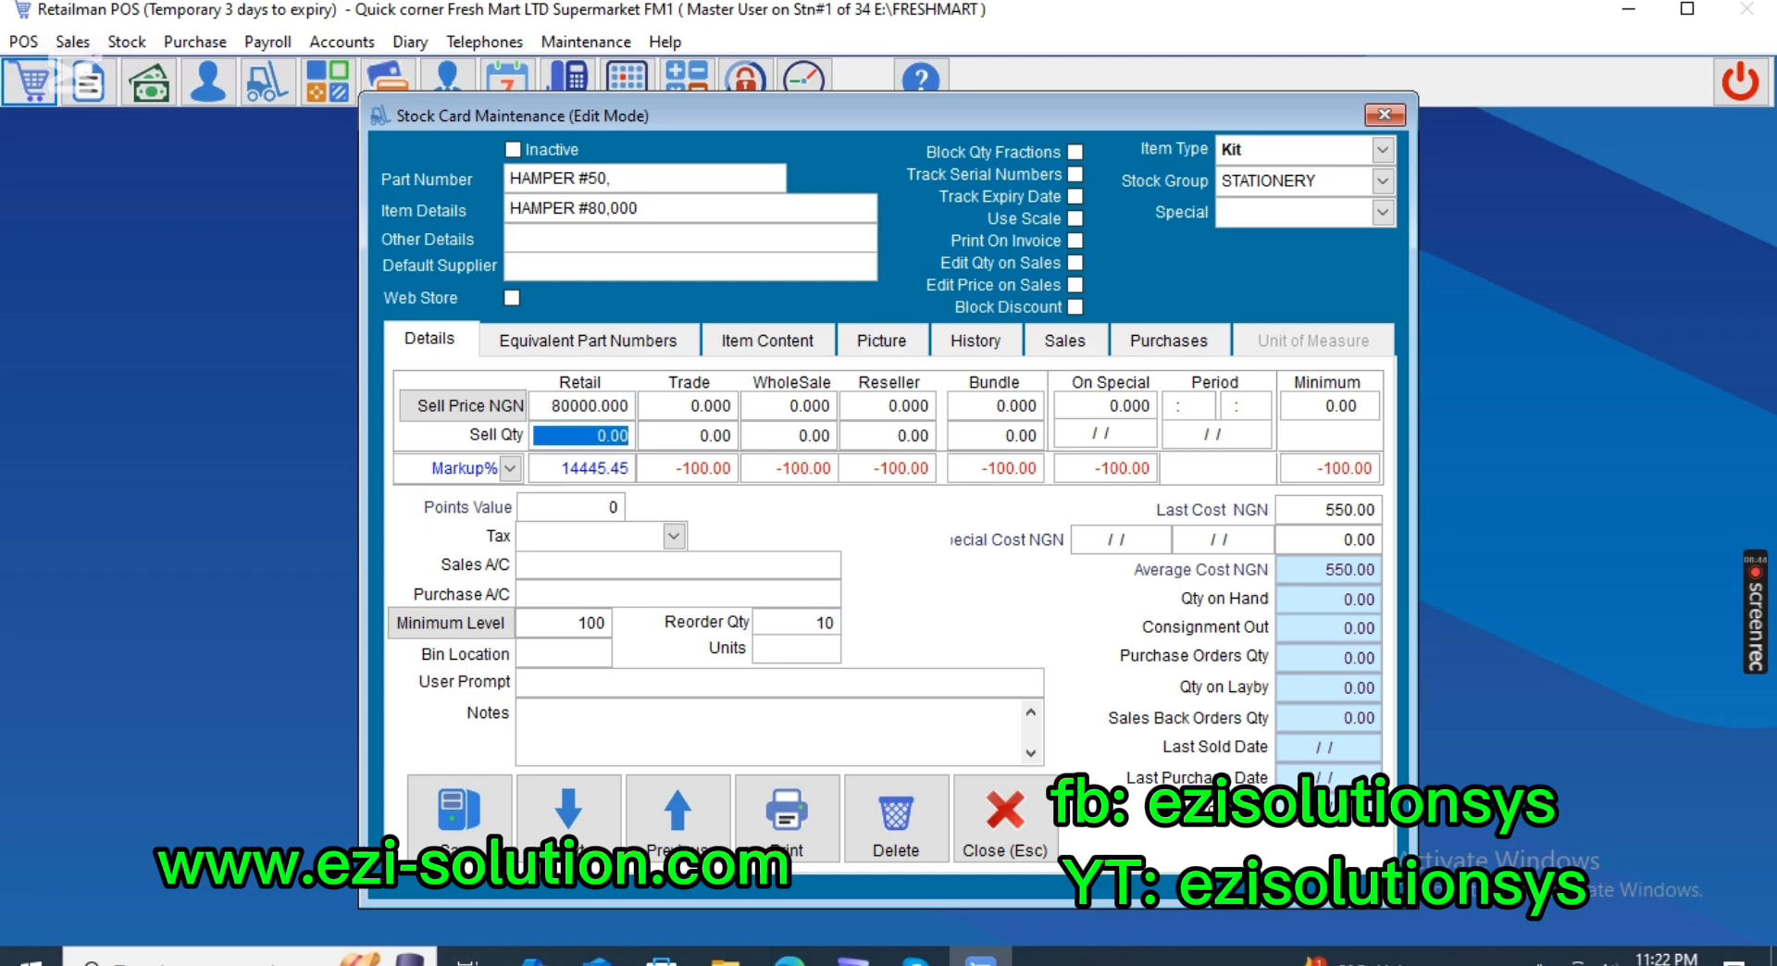
click(1333, 509)
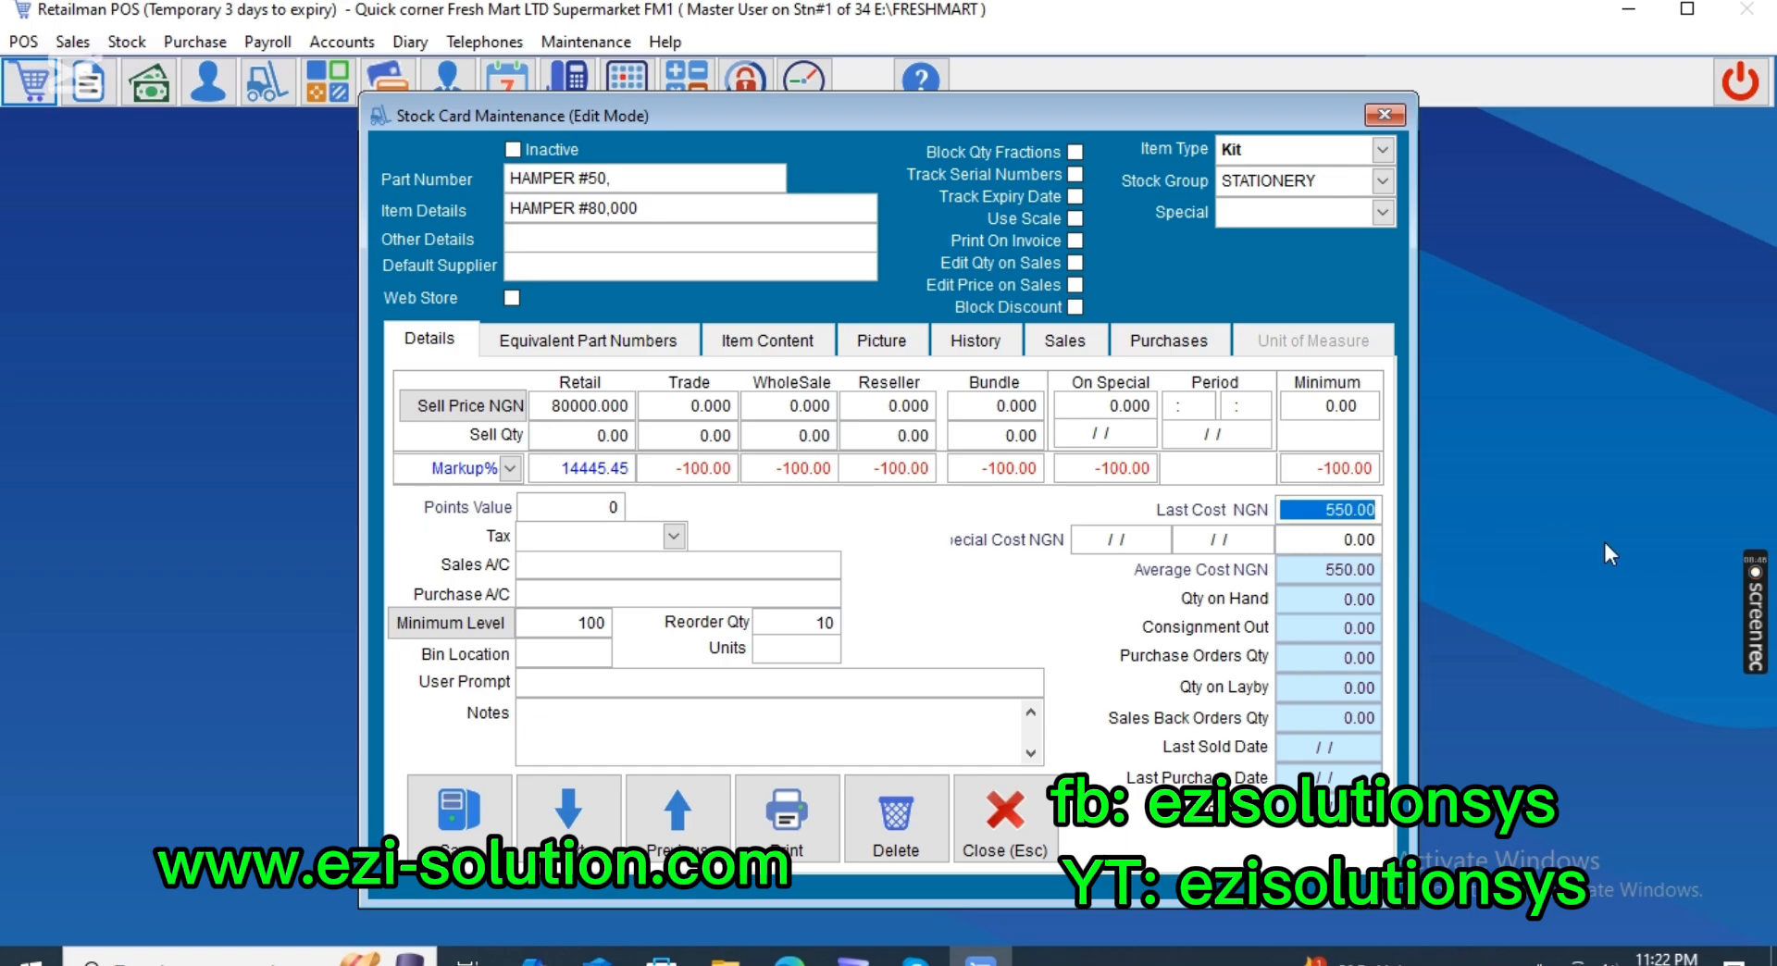
key(Tab)
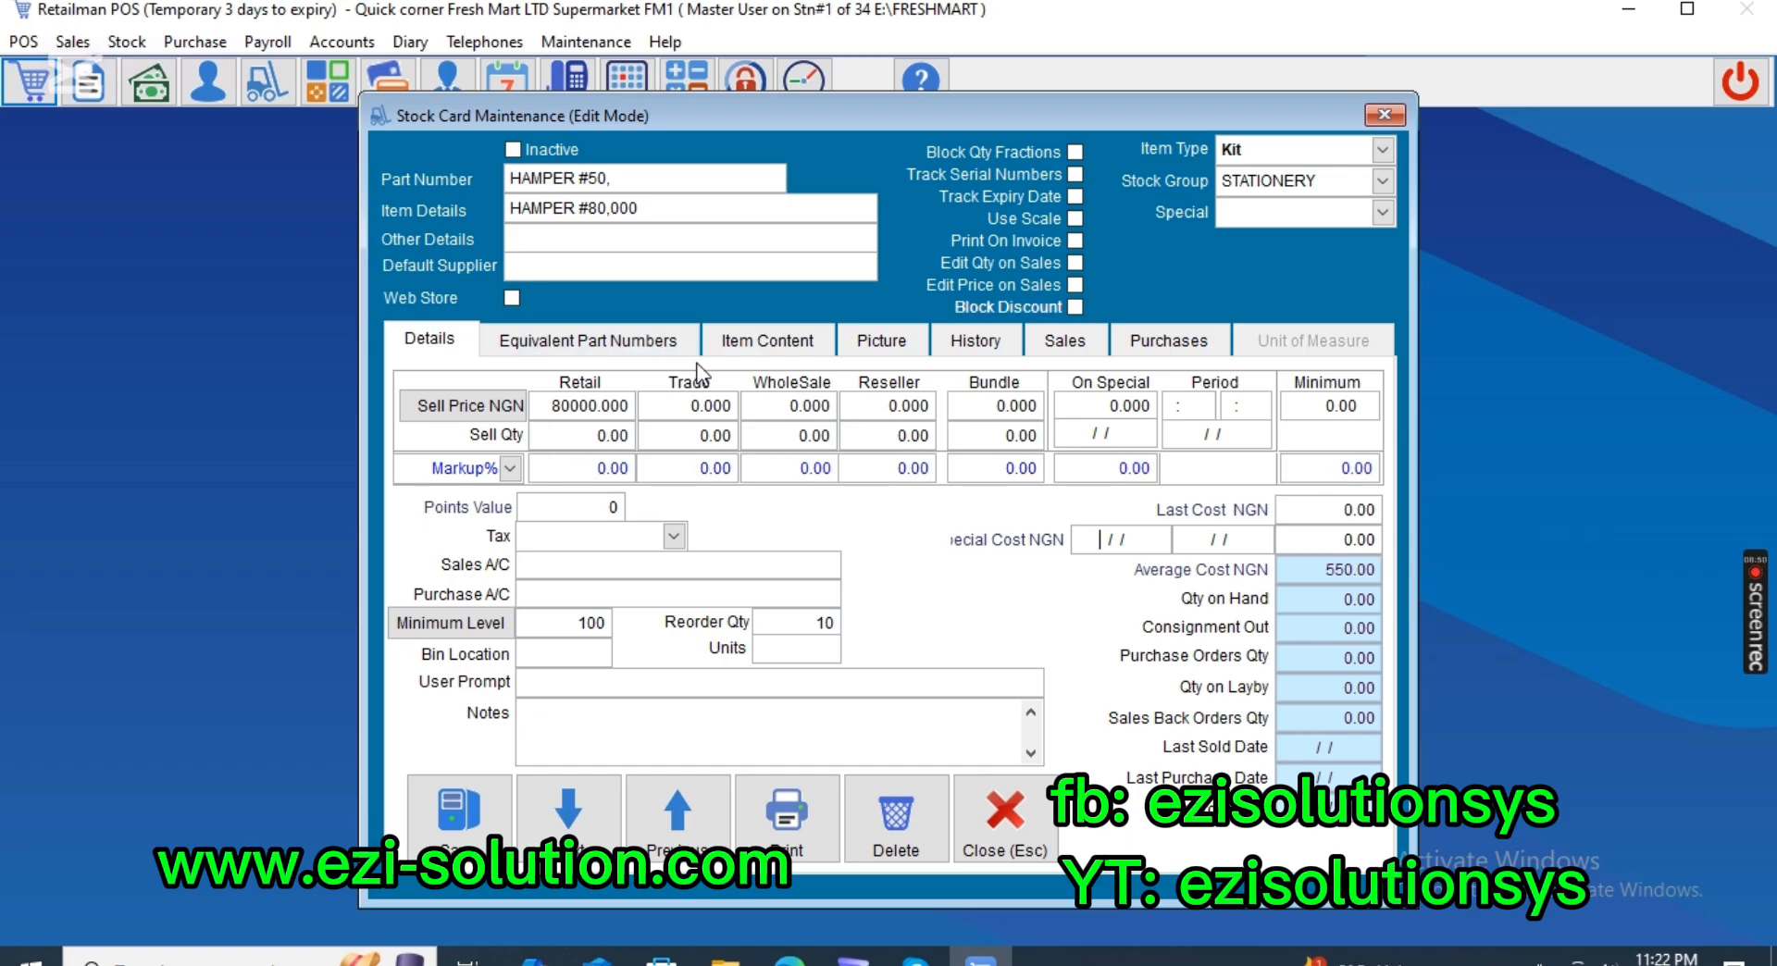
Switch the hamper's item type to Service Item and back to Kit.
click(759, 340)
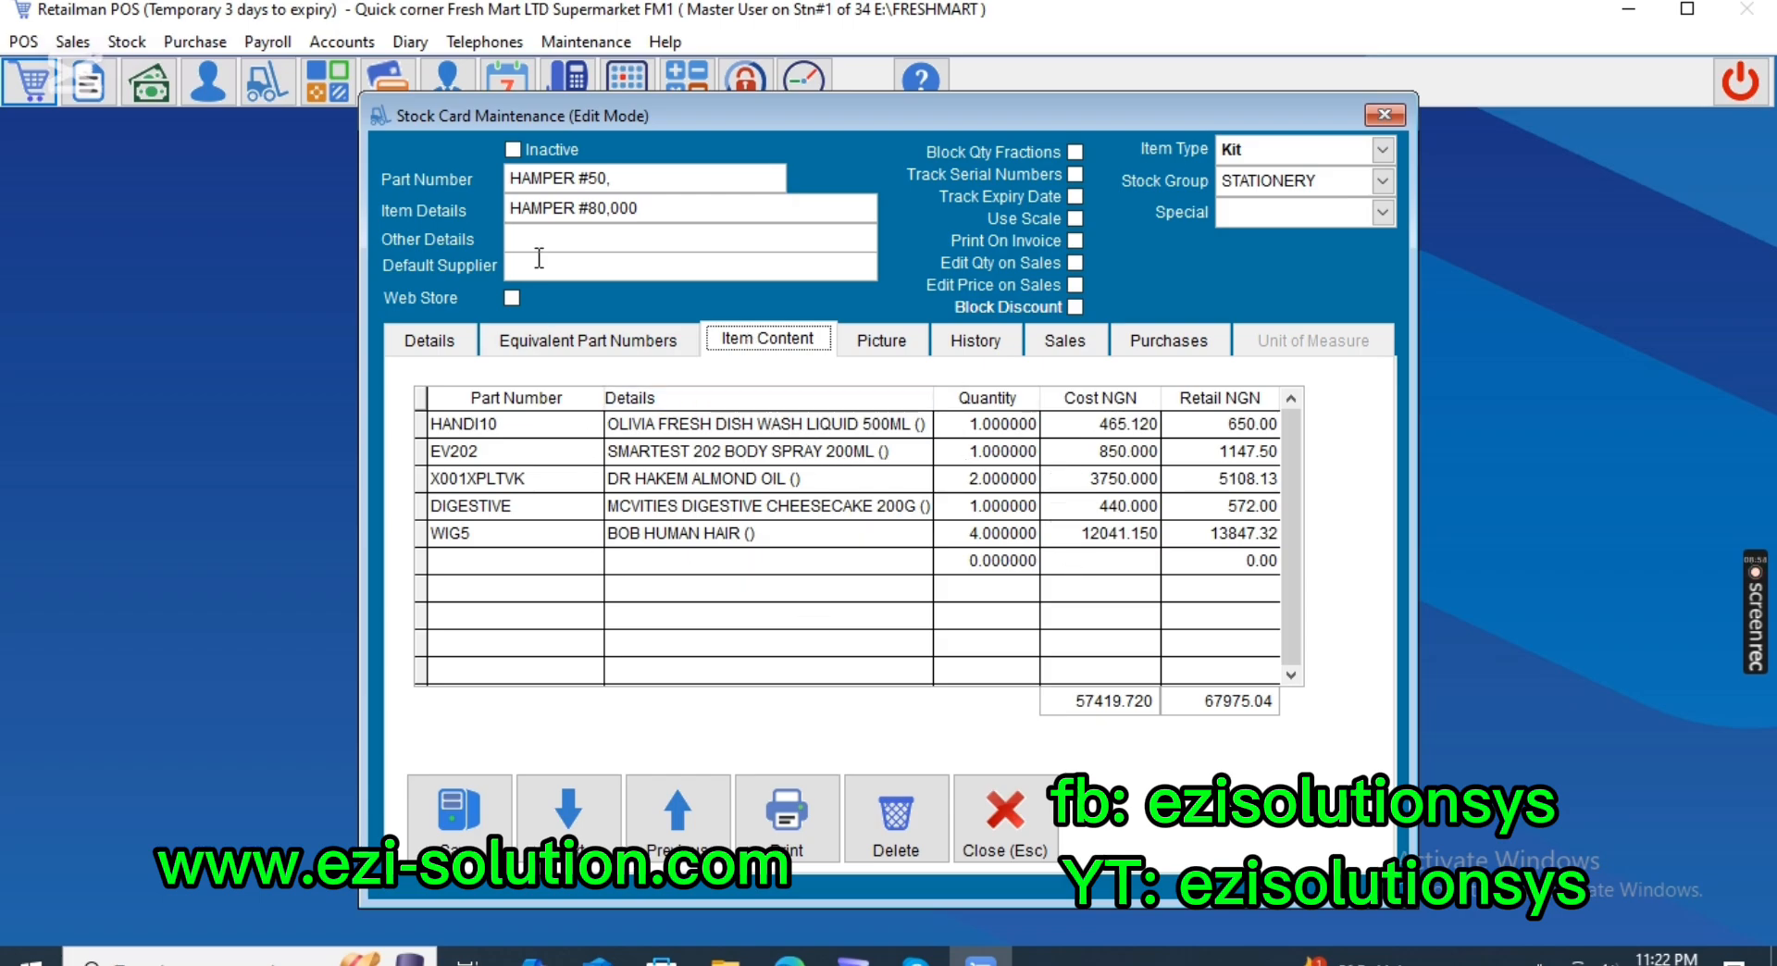
drag(666, 208, 317, 192)
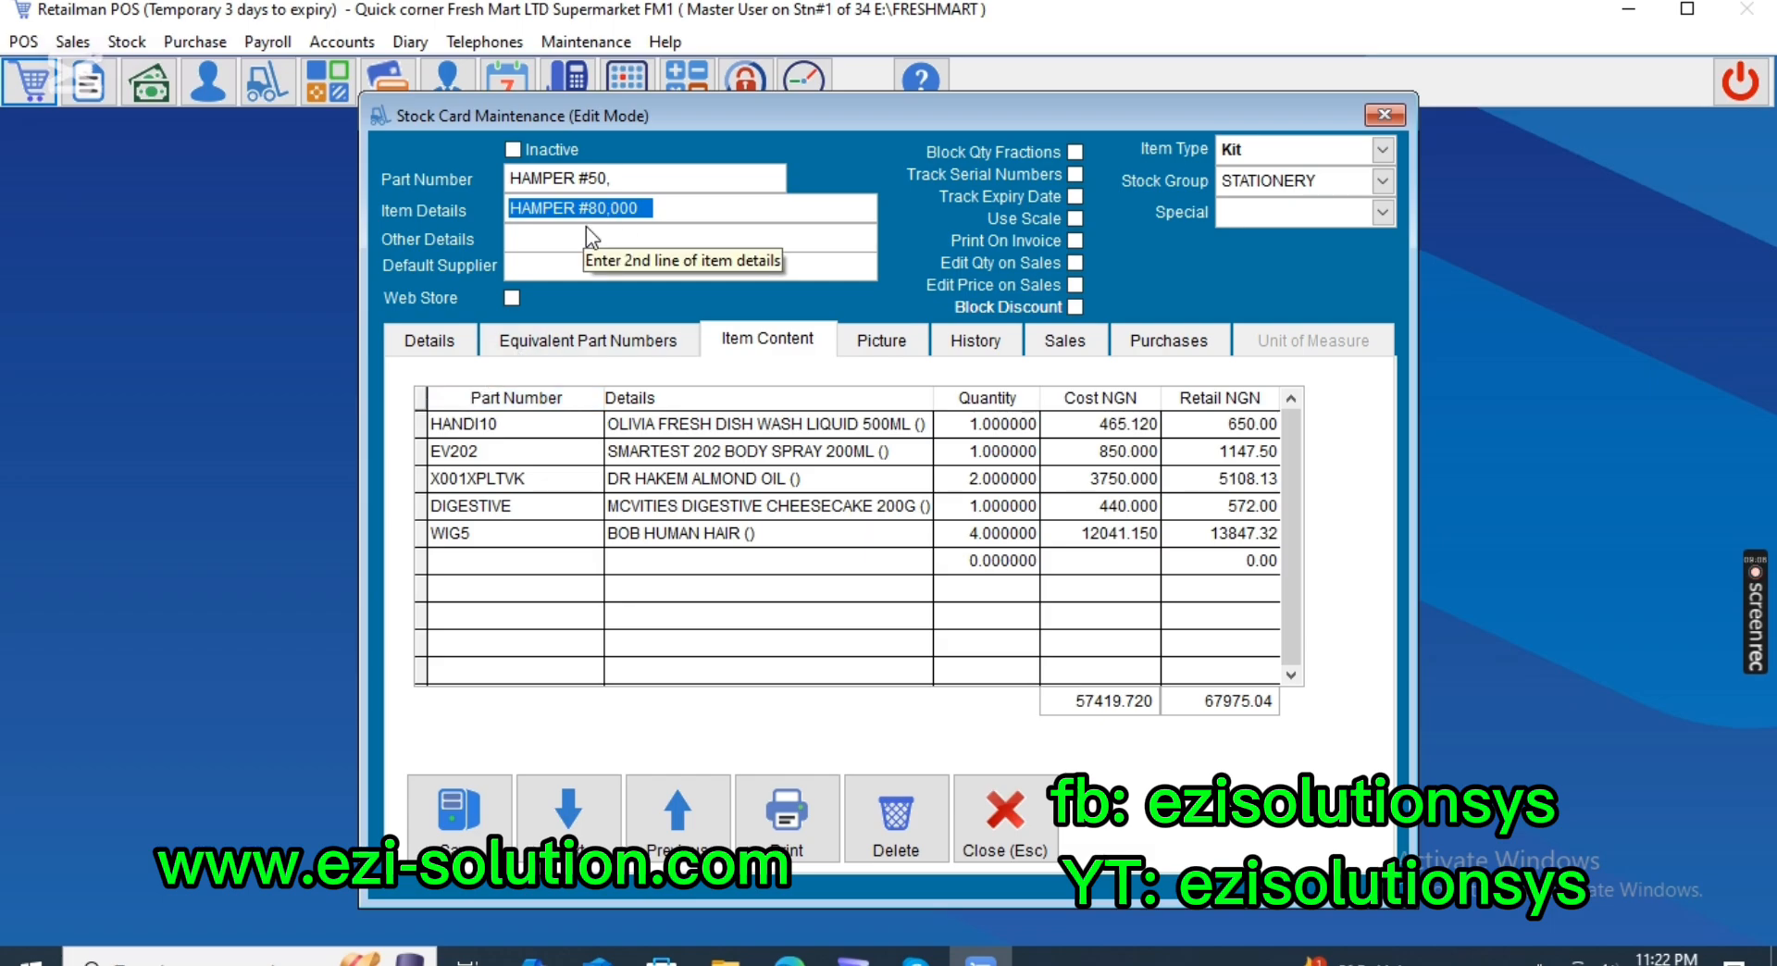
click(1263, 152)
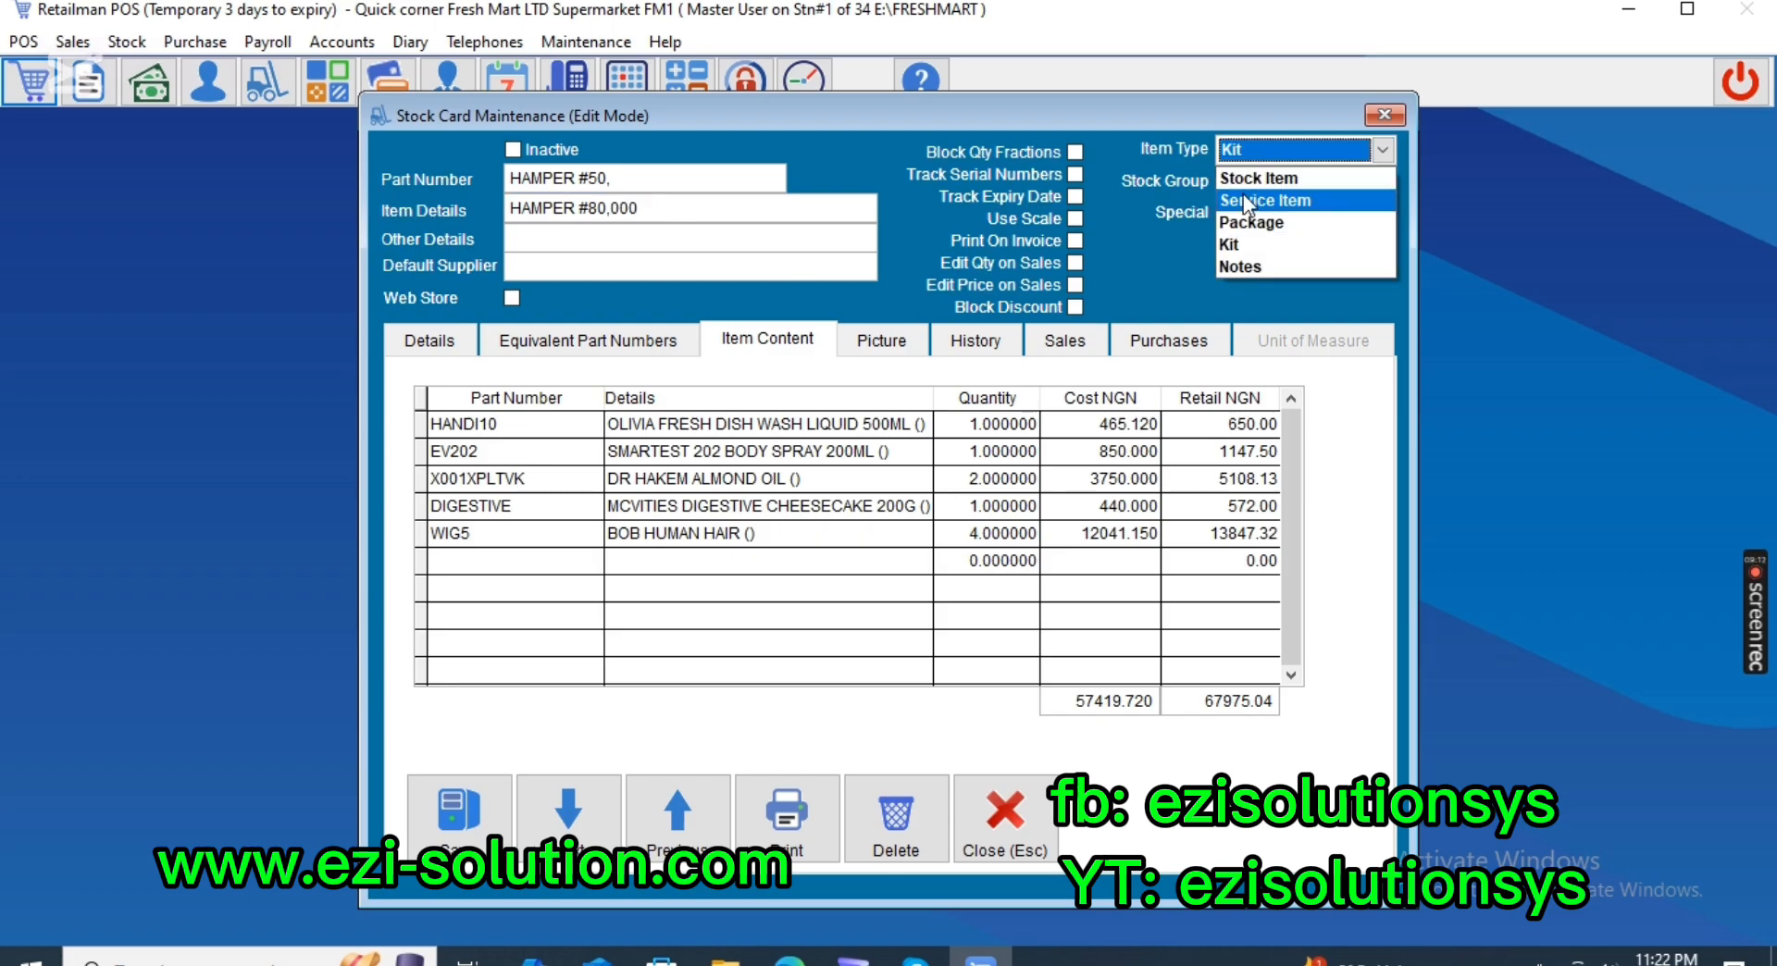
click(1240, 202)
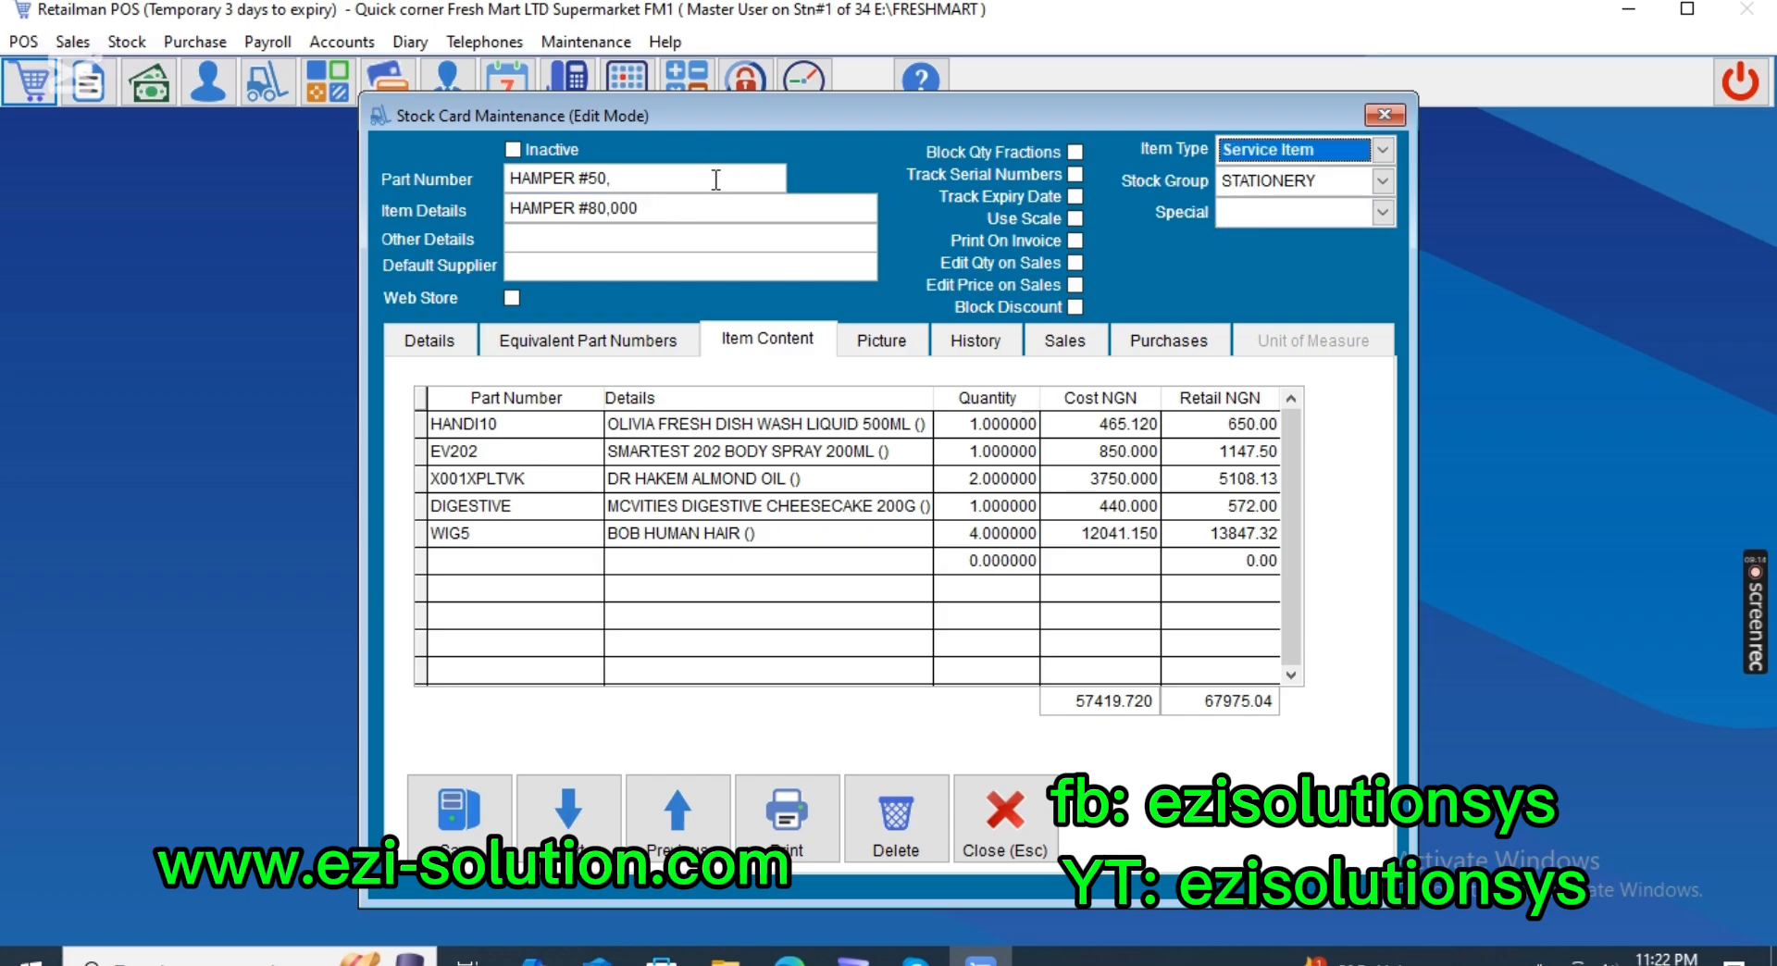
click(680, 191)
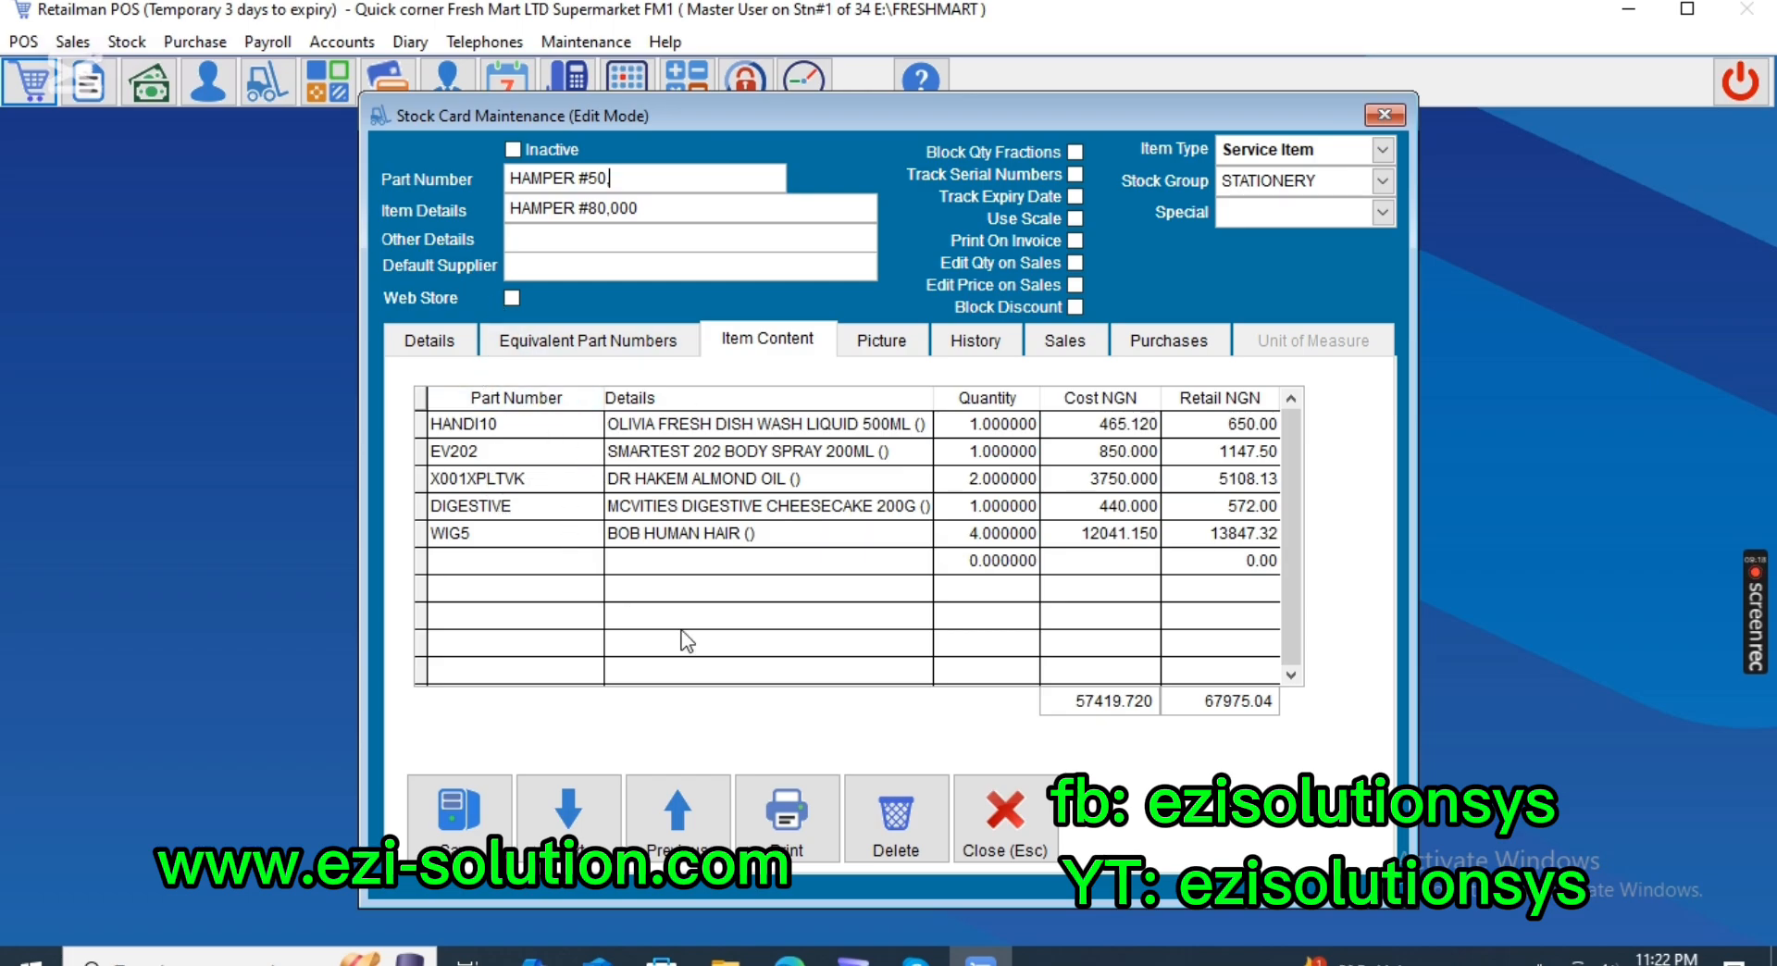
text(,)
click(1275, 144)
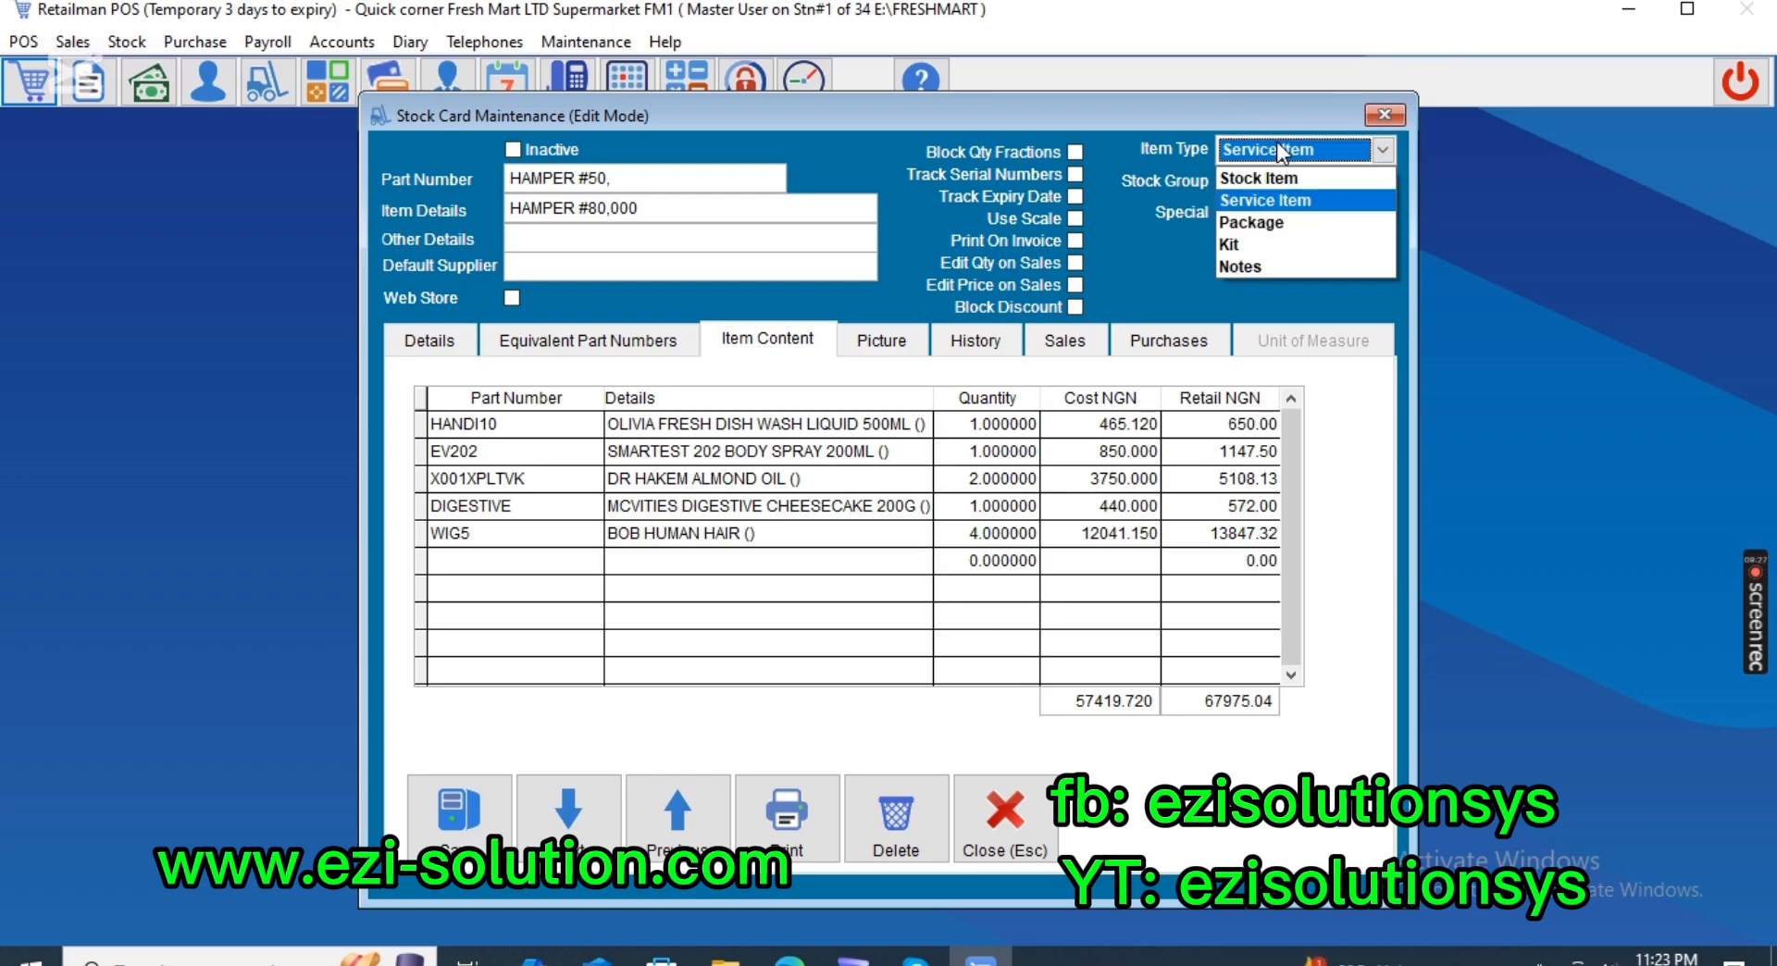
click(1240, 241)
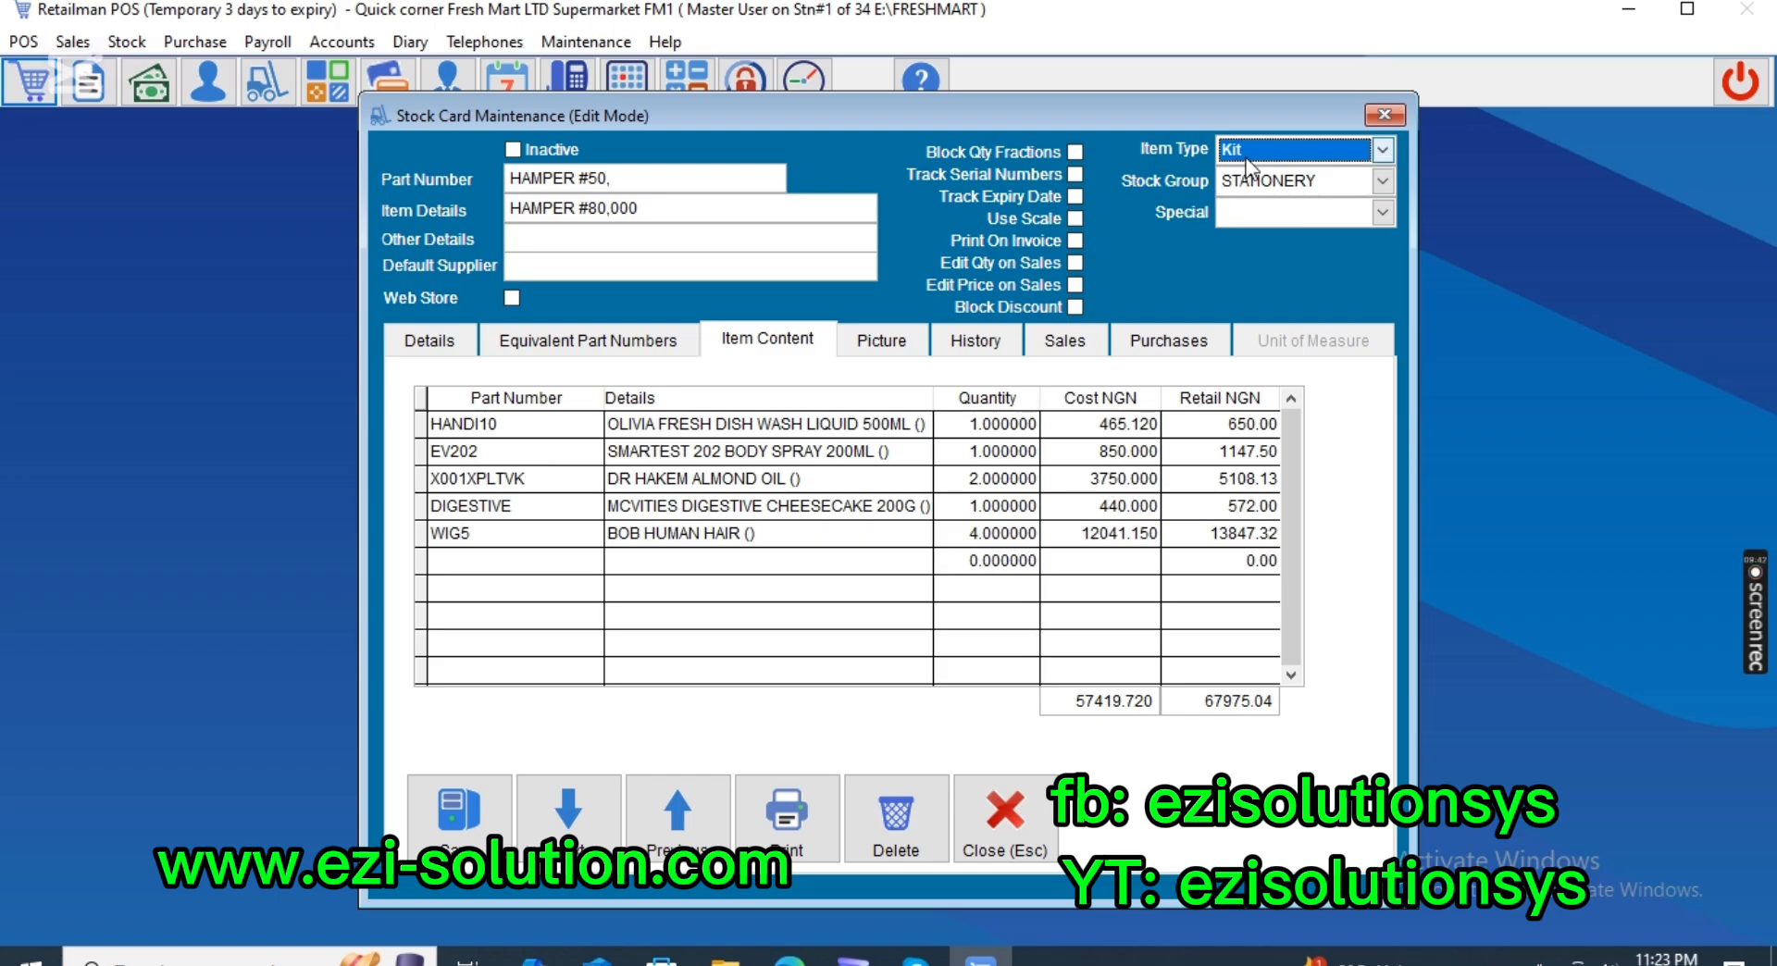
Review the kit's pricing details, its list of component items, and its part number.
click(430, 341)
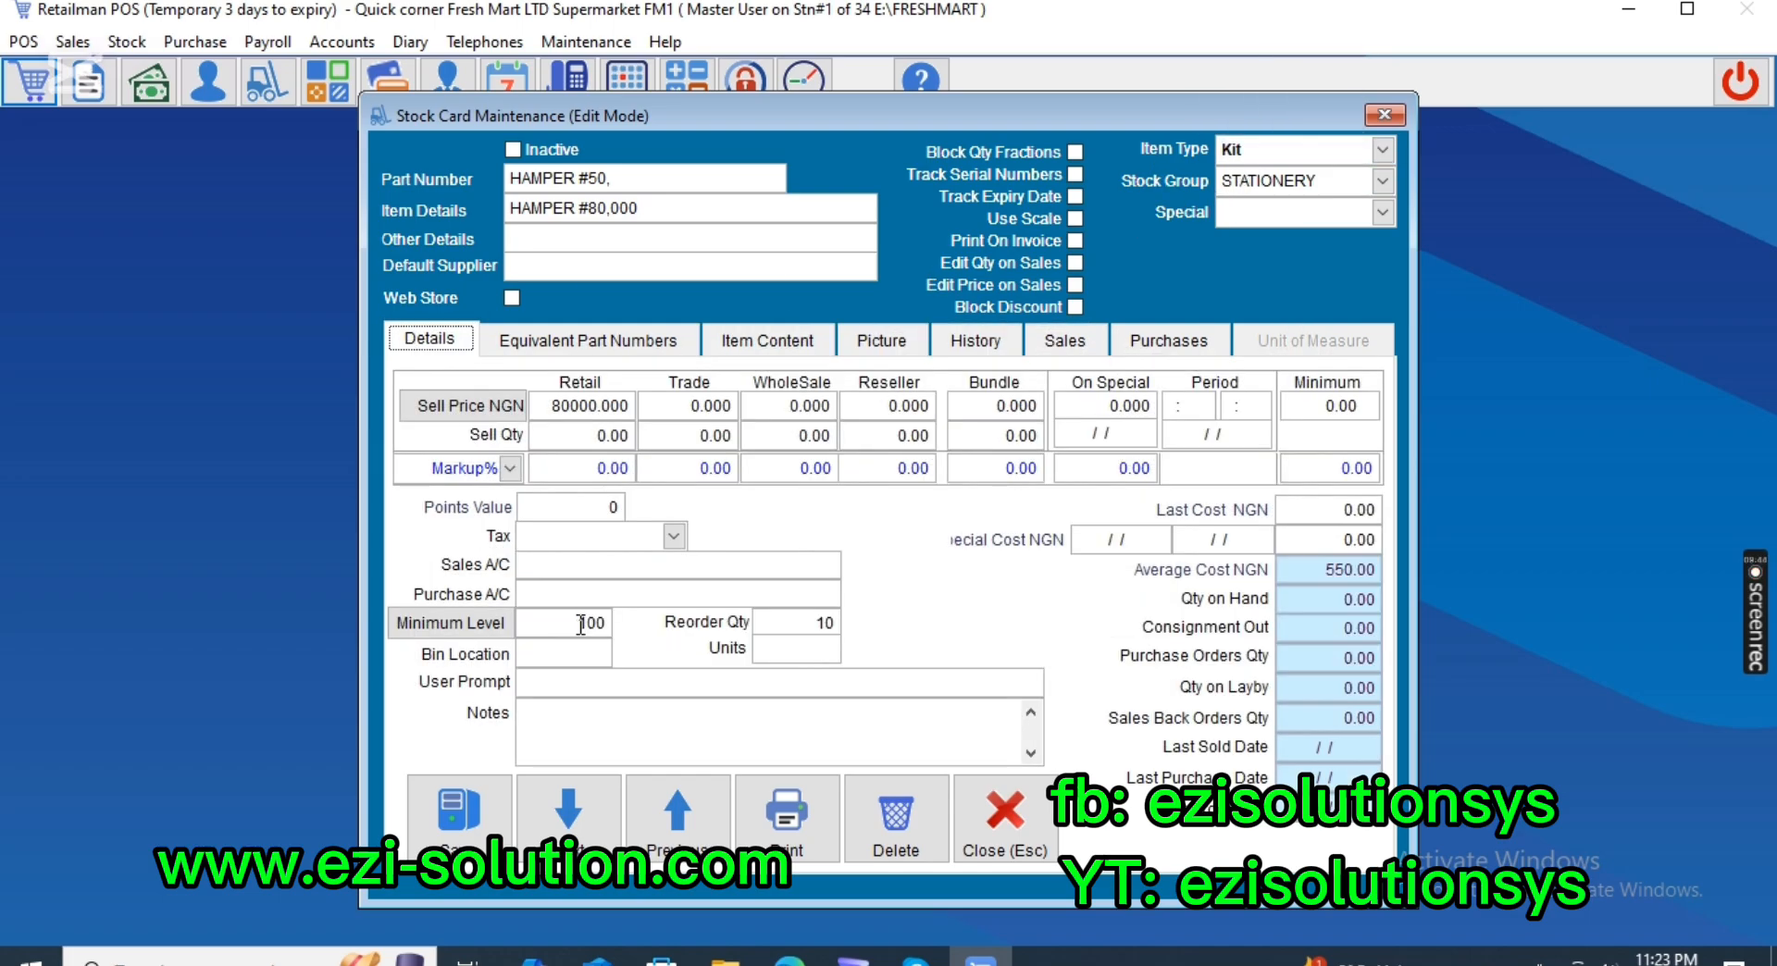
click(787, 340)
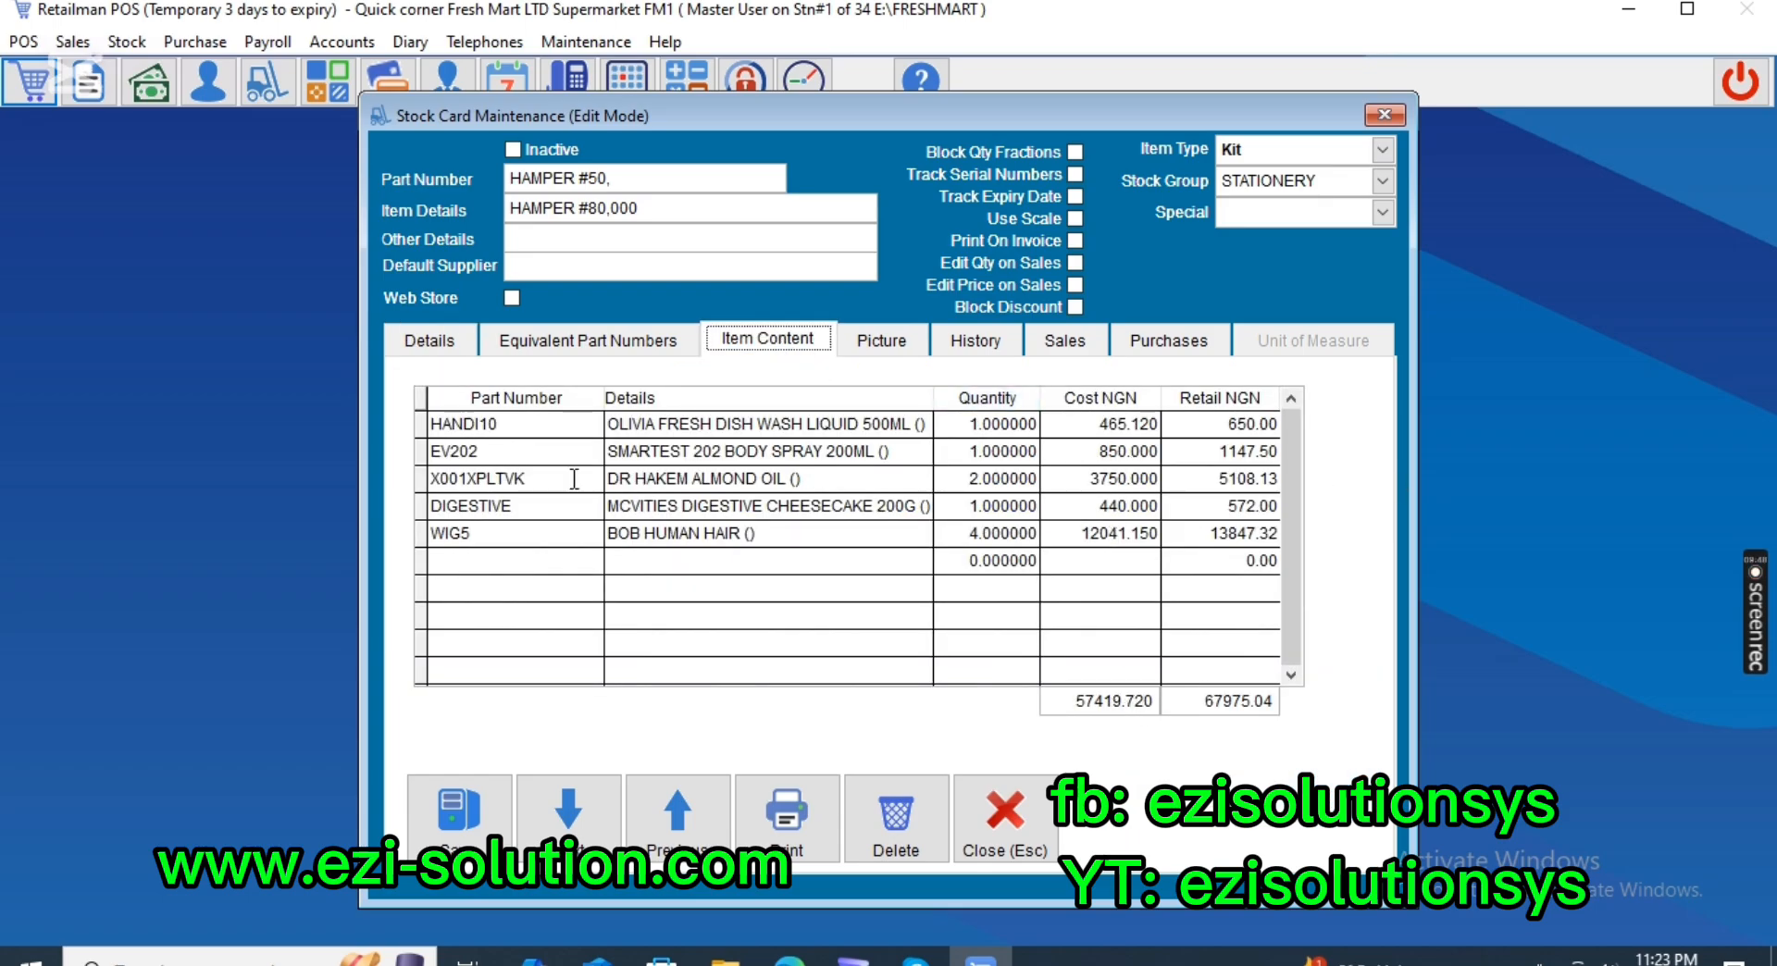
click(442, 347)
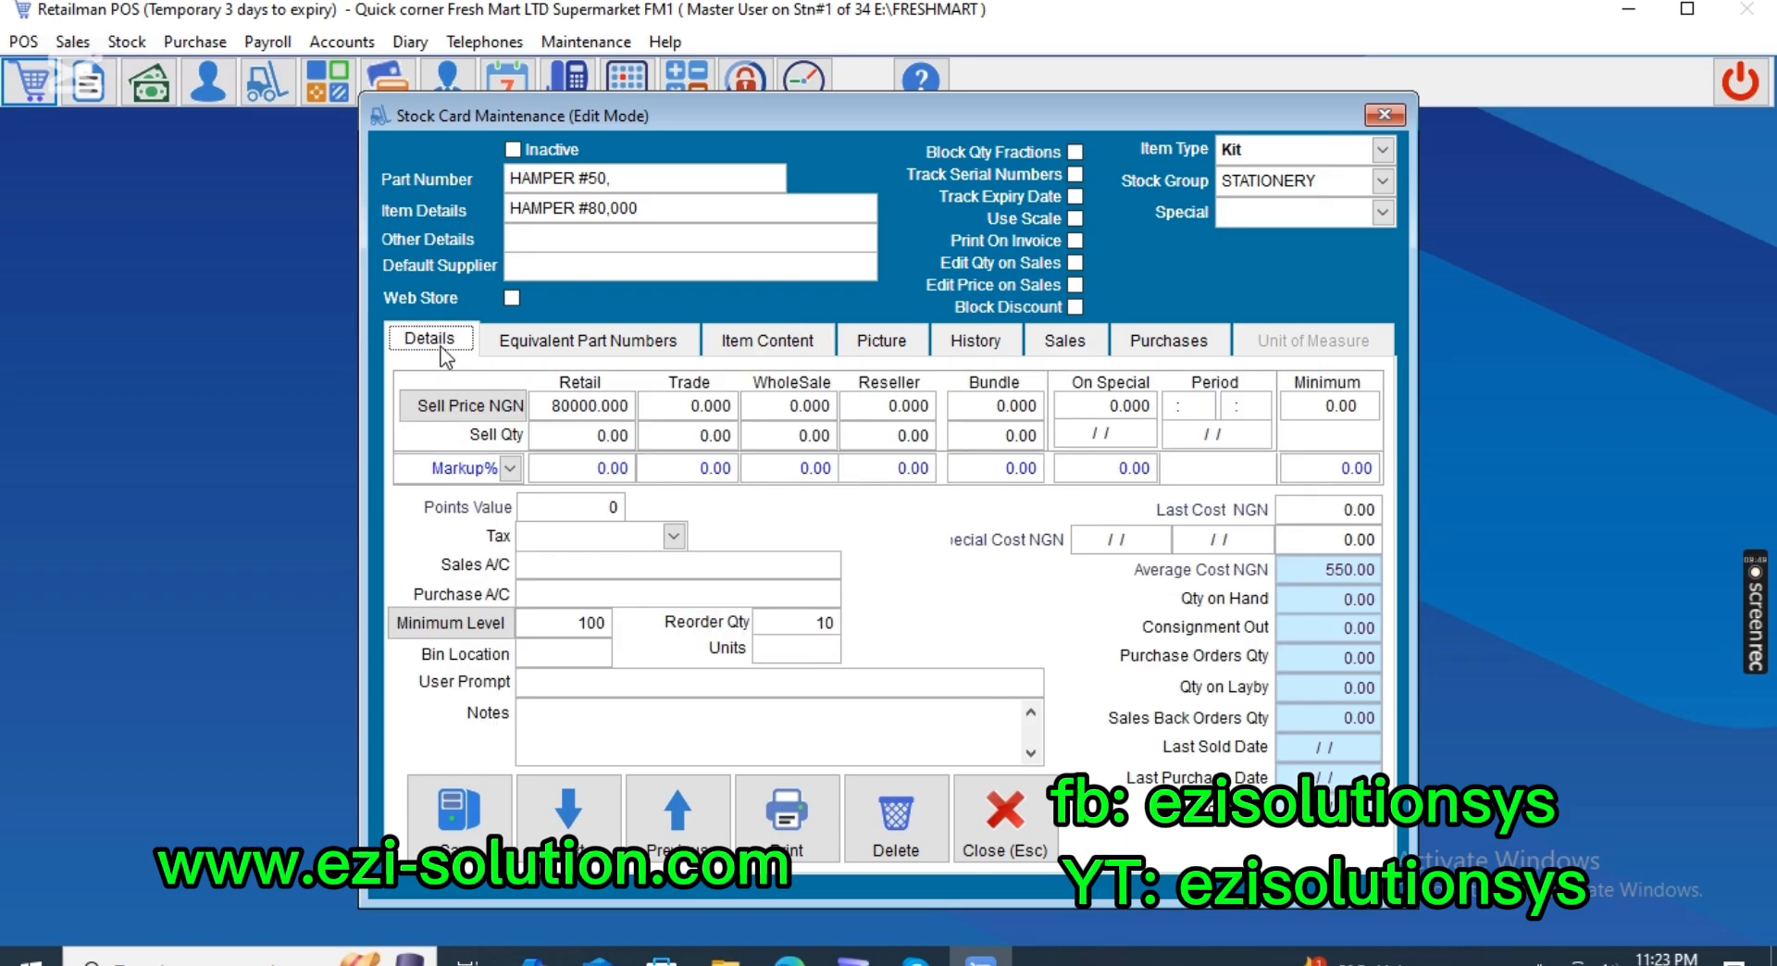
click(554, 407)
click(770, 350)
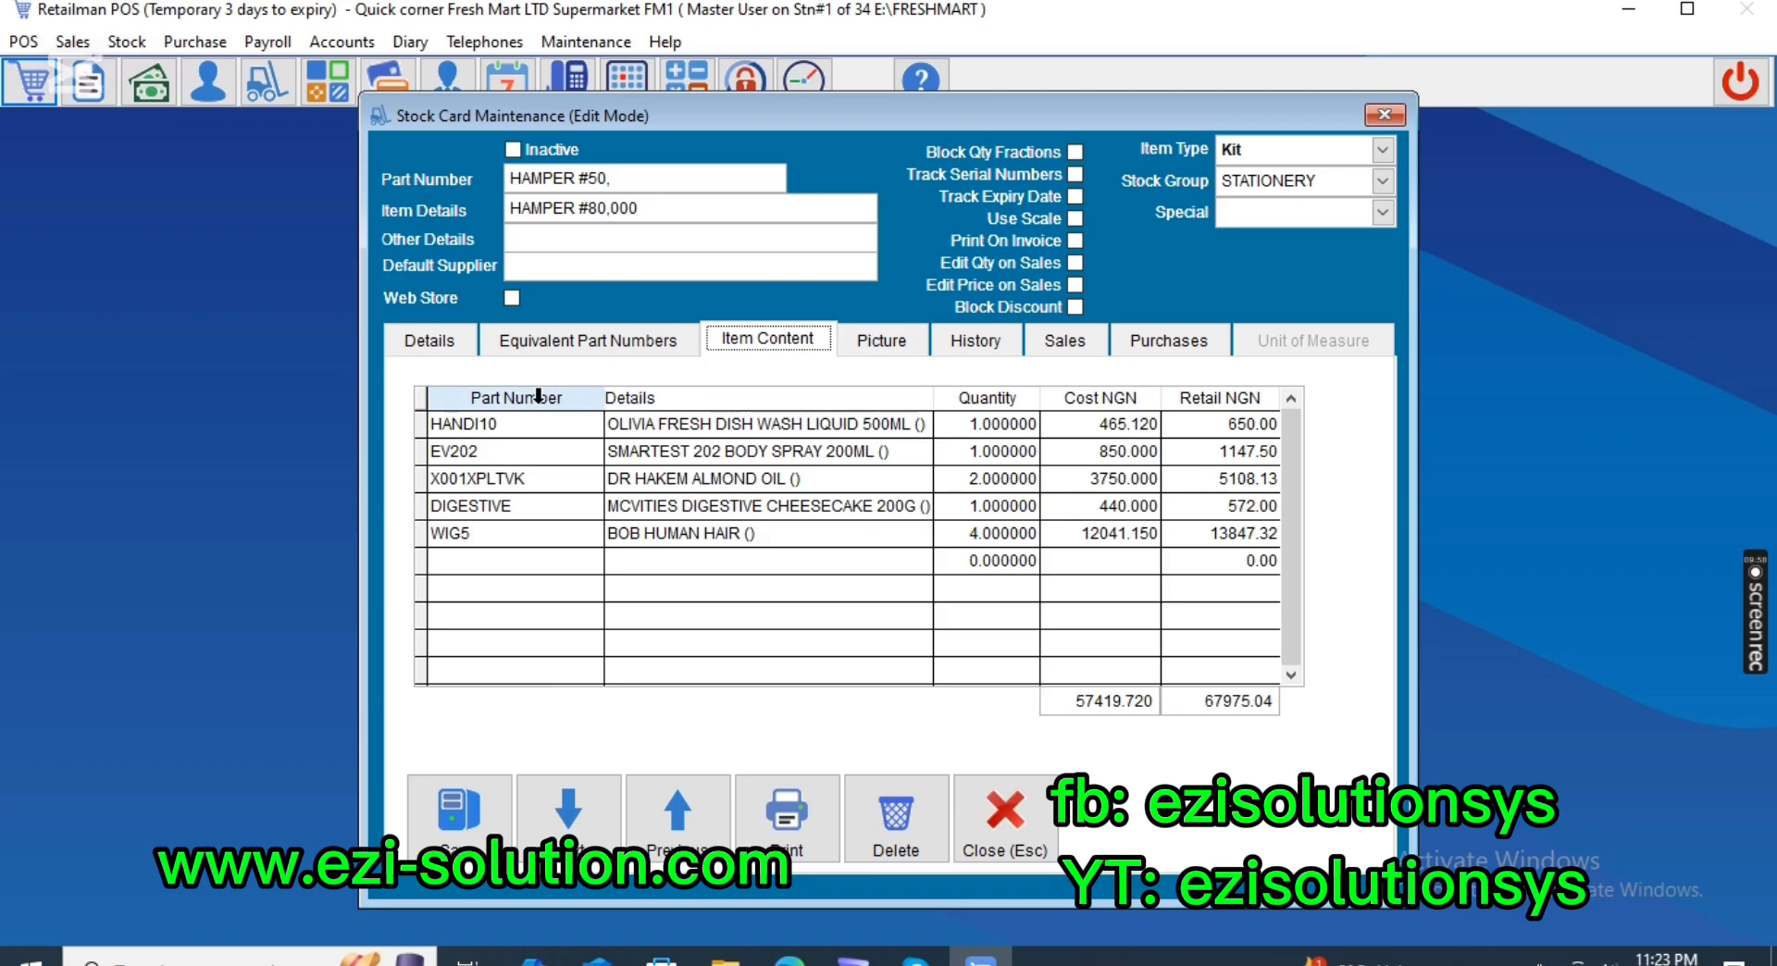
click(456, 348)
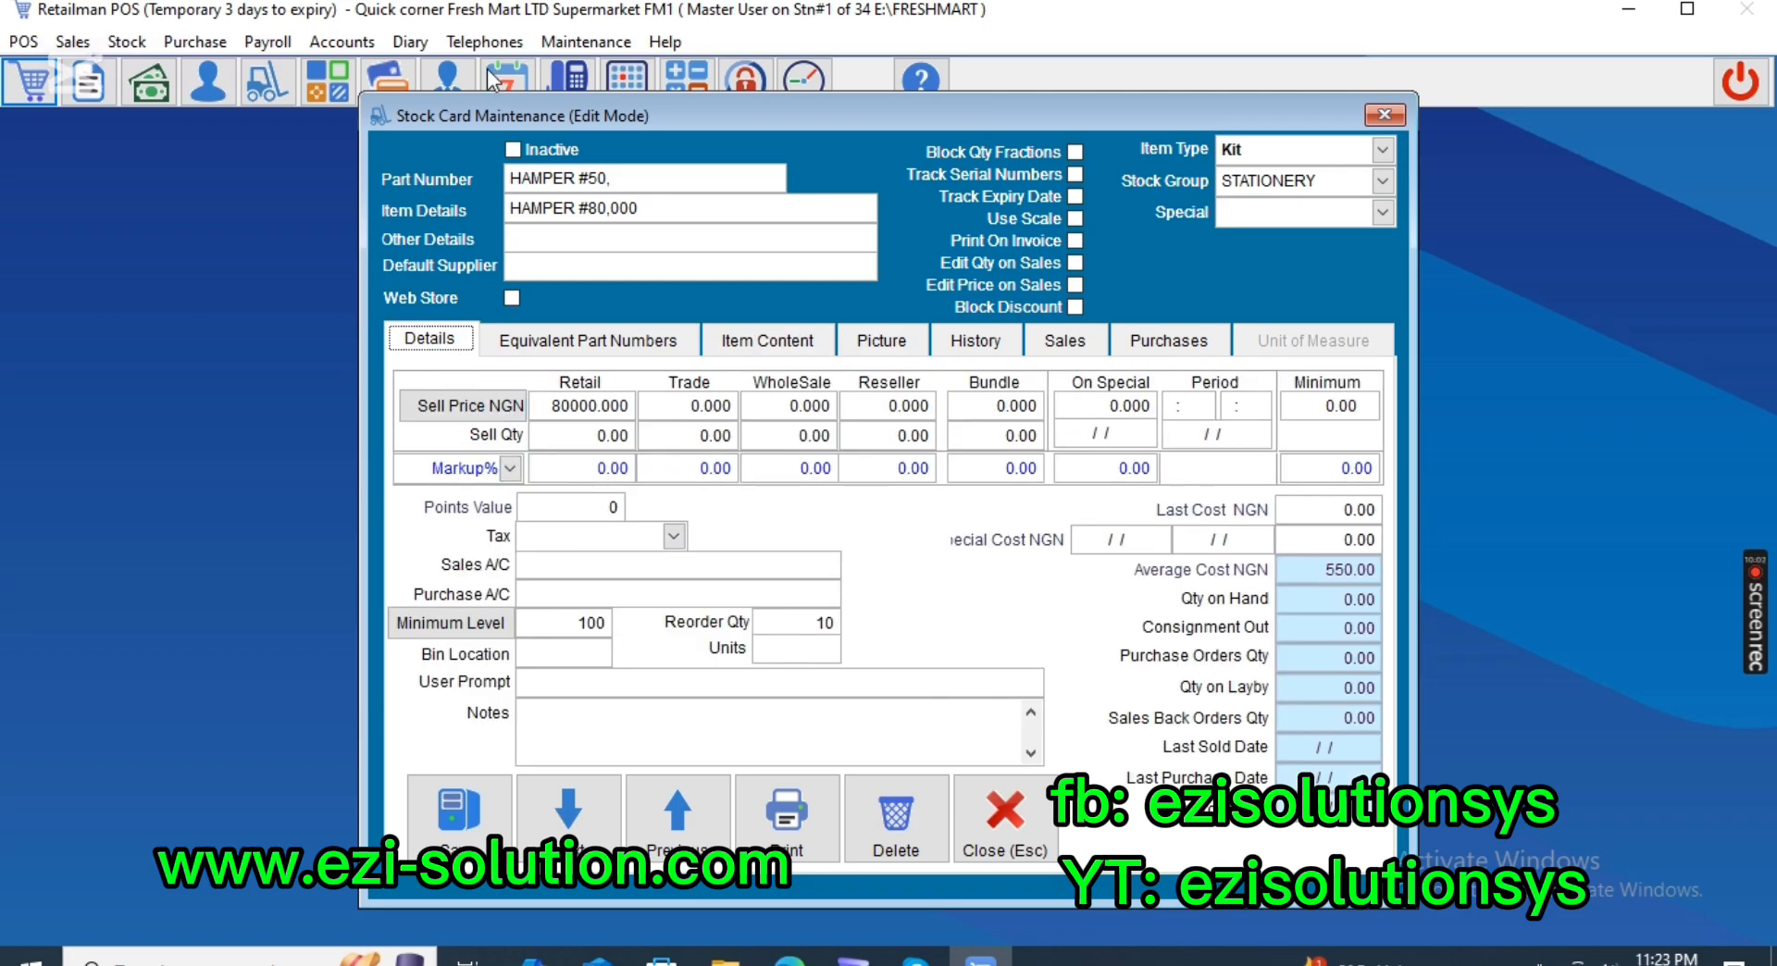
click(589, 207)
drag(615, 178, 181, 132)
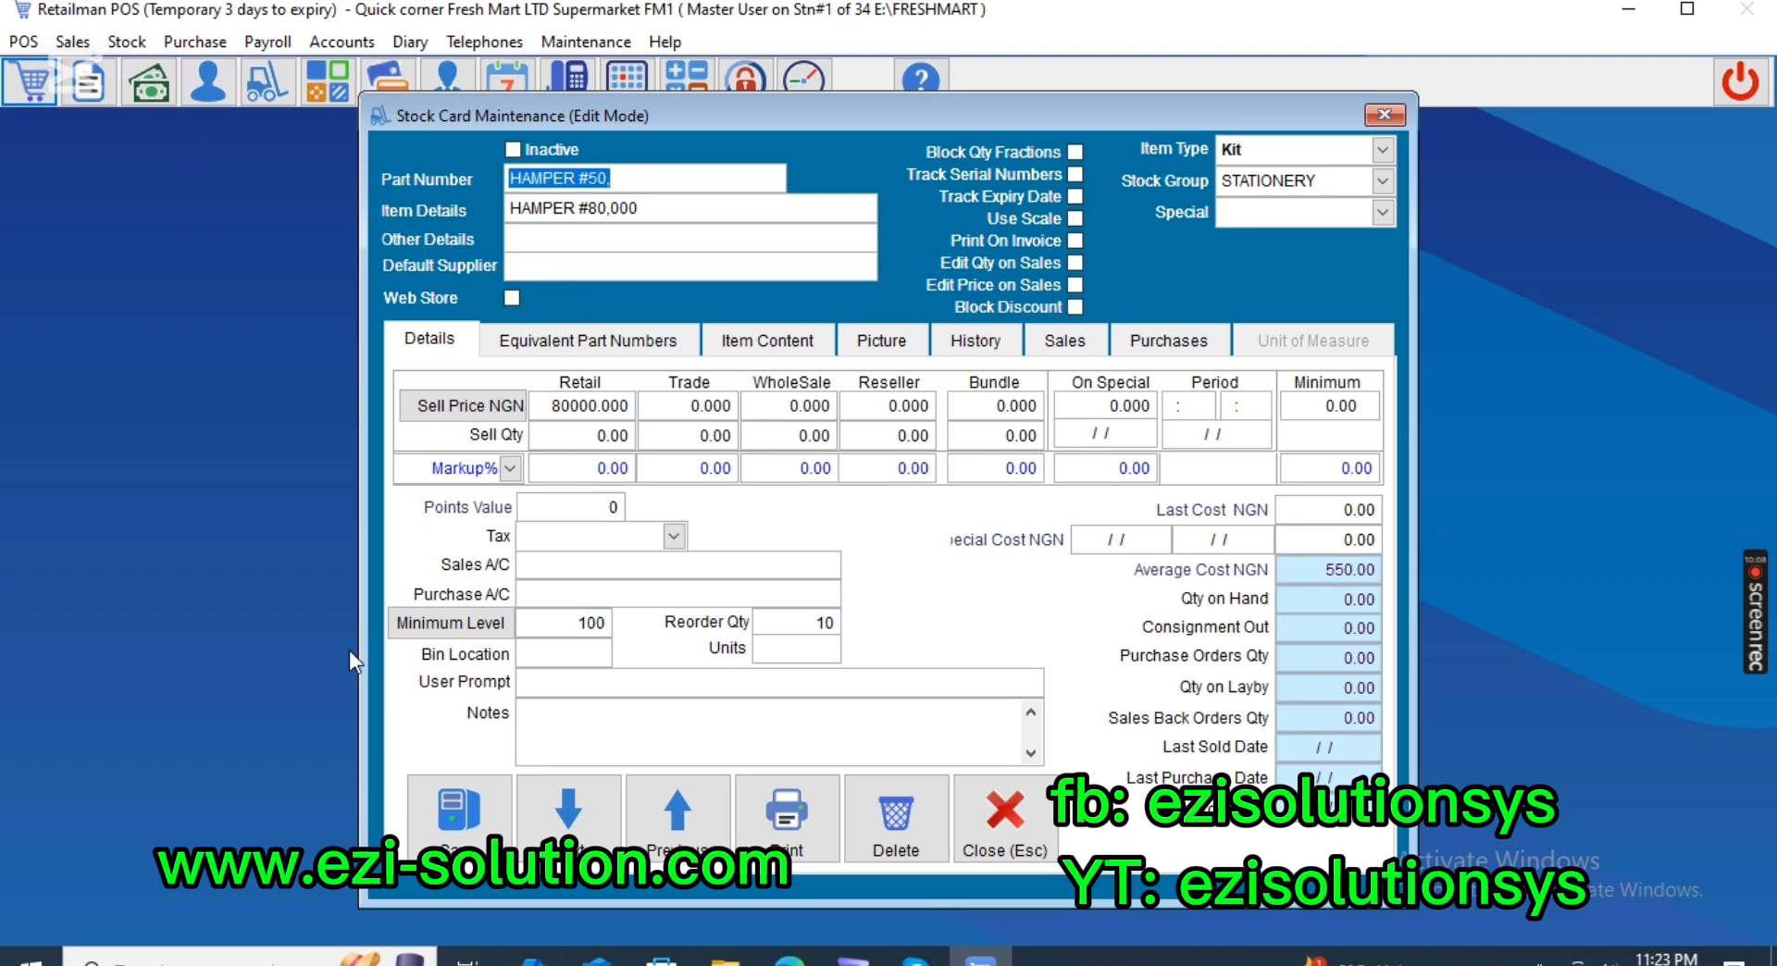
Save the hamper's stock card and copy its part number from the stock file list.
click(452, 797)
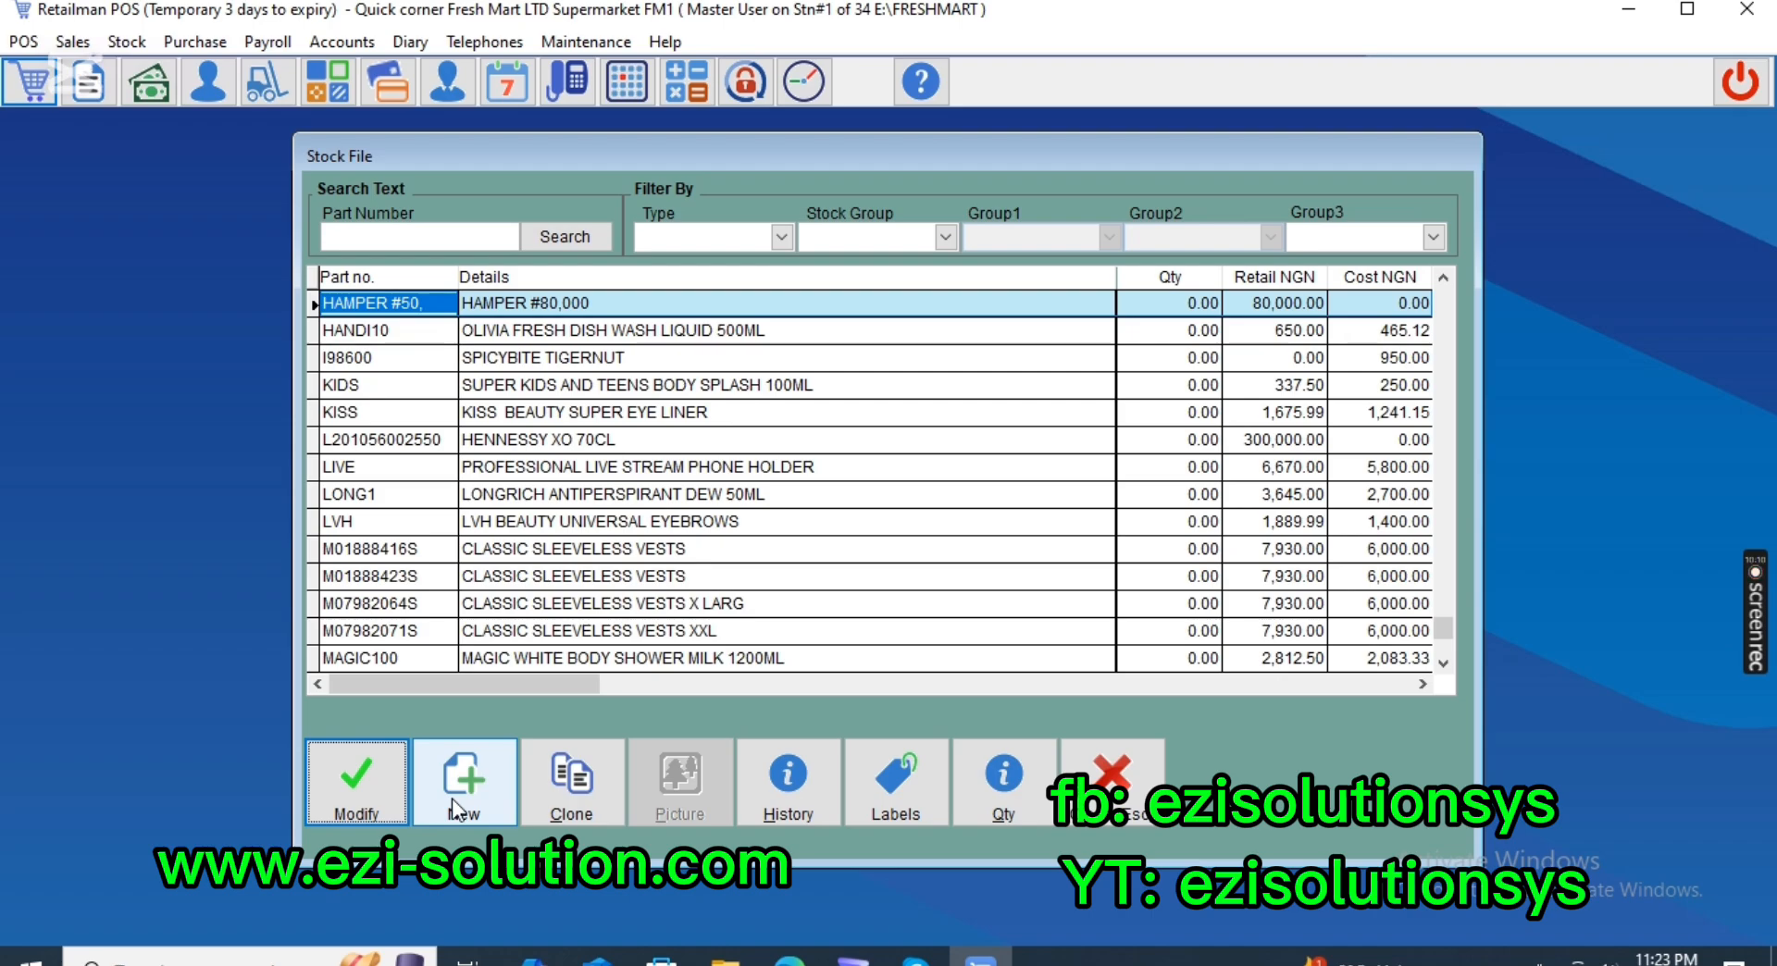
click(425, 304)
drag(424, 303, 243, 304)
key(ctrl+c)
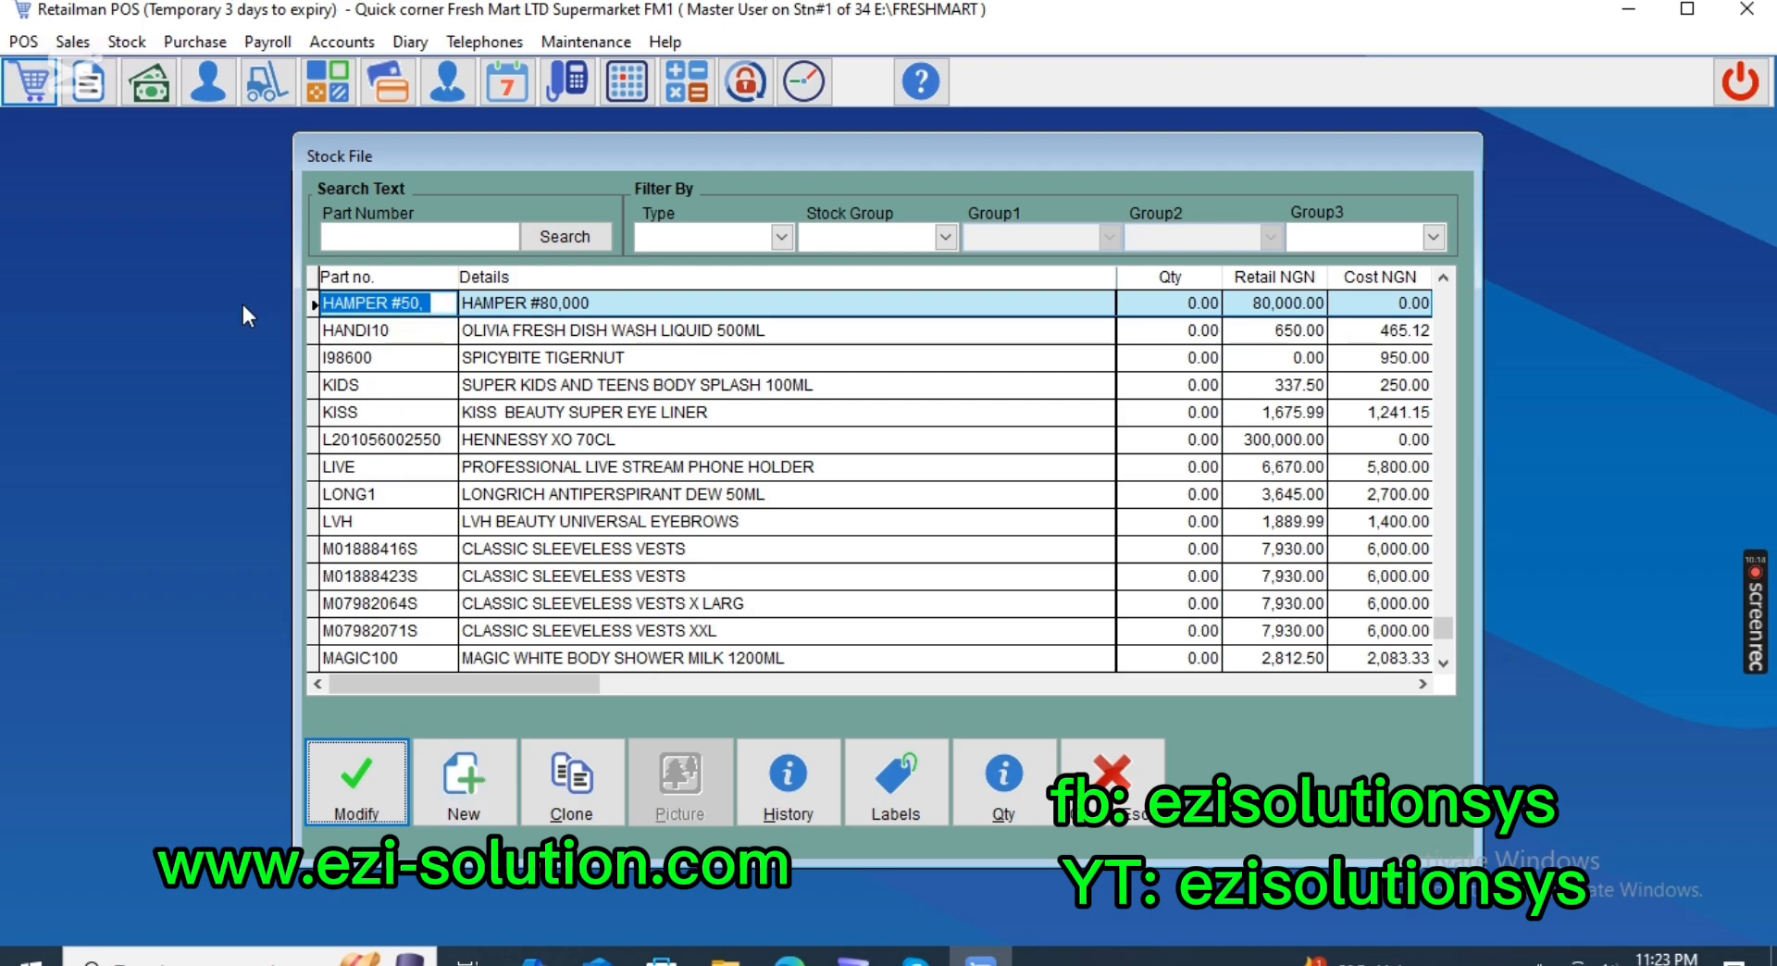
Close the stock file and add the copied part number HAMPER #50, to a new point-of-sale invoice.
click(1090, 740)
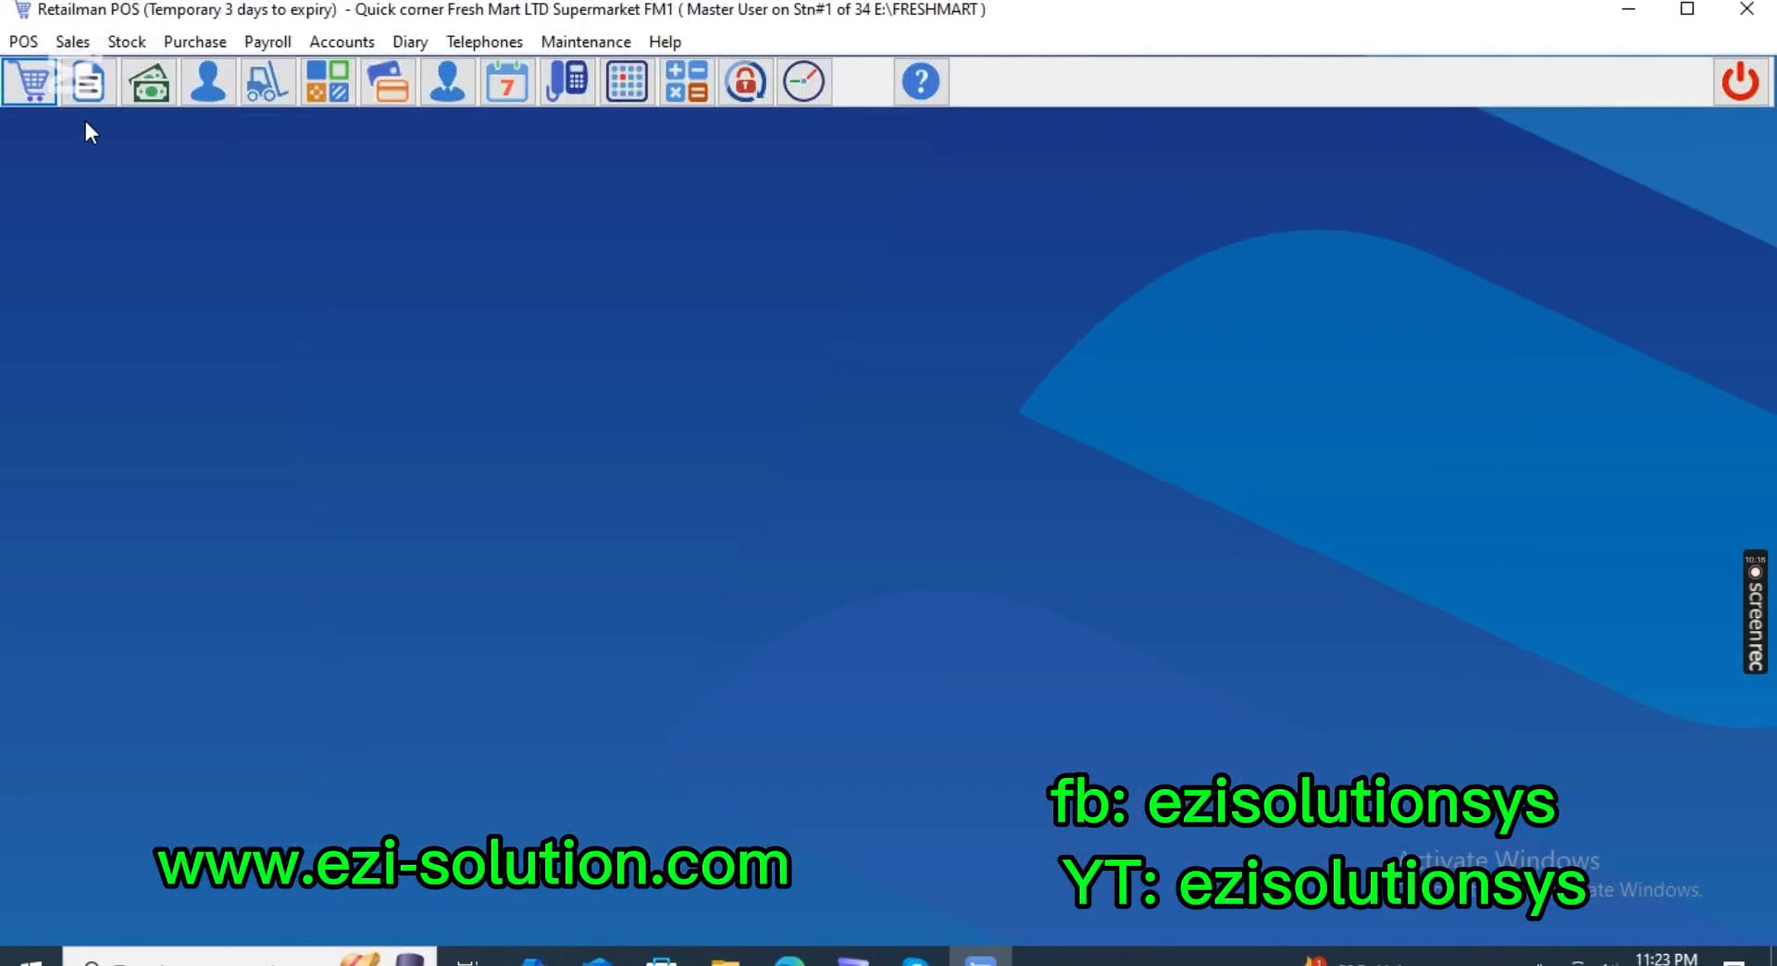
click(32, 81)
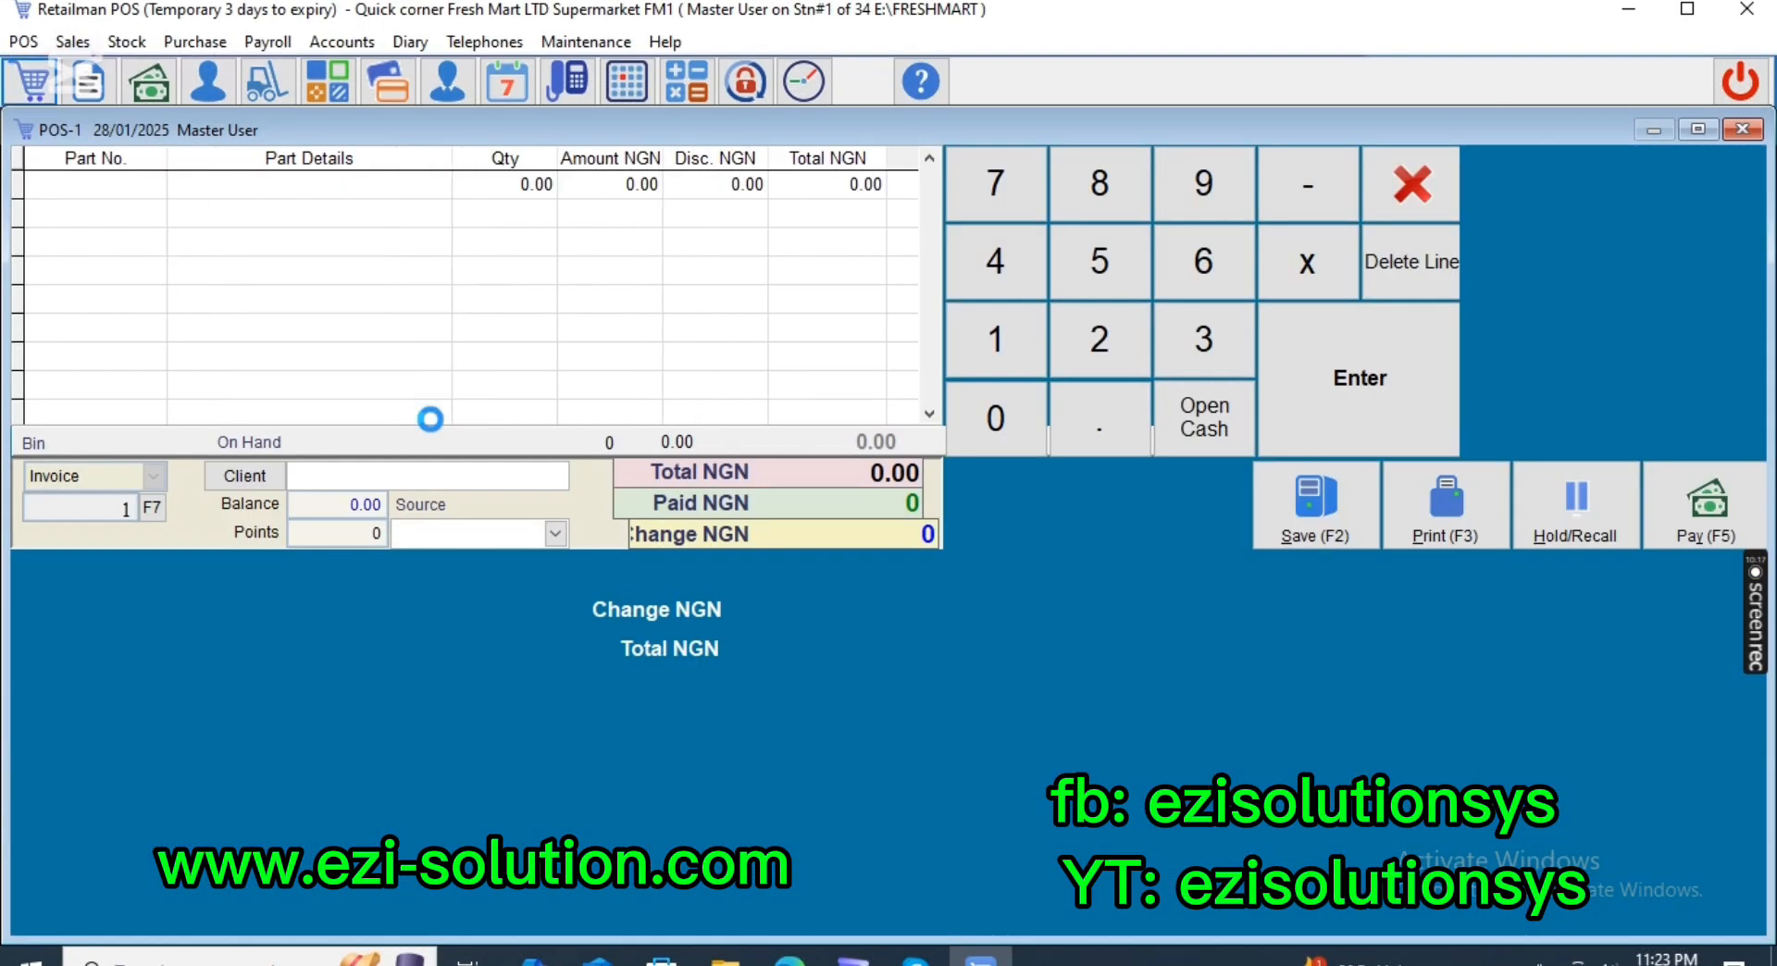
key(ctrl+v)
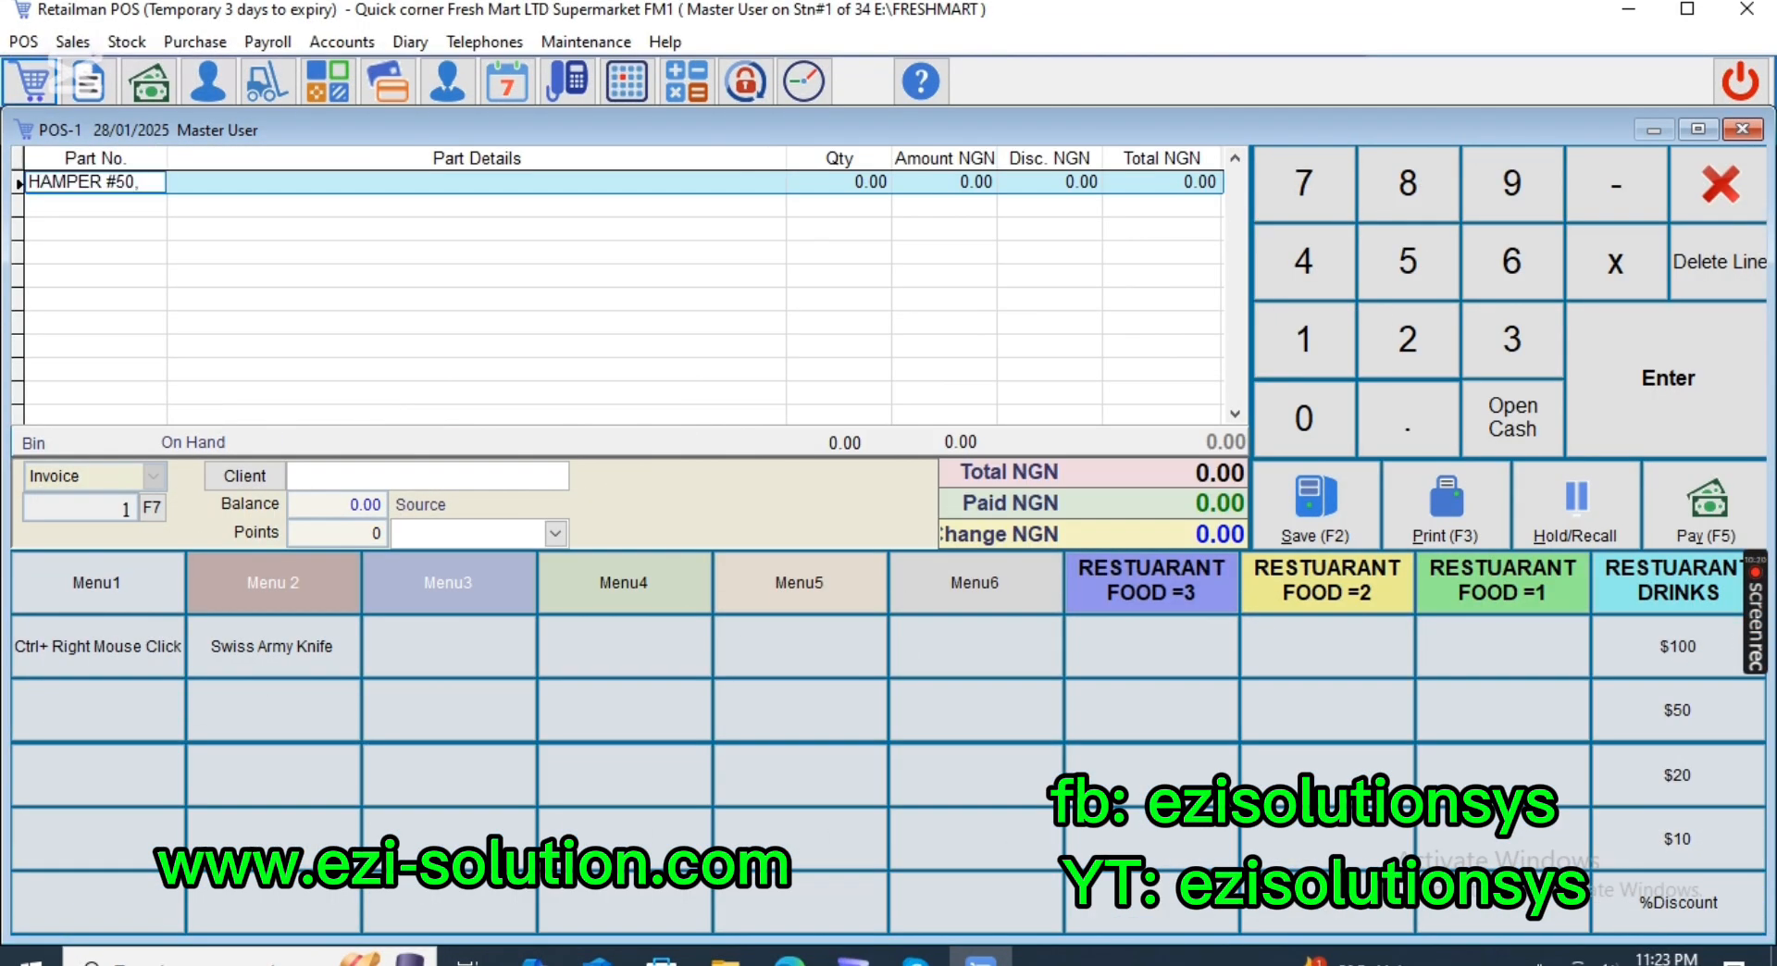
key(Return)
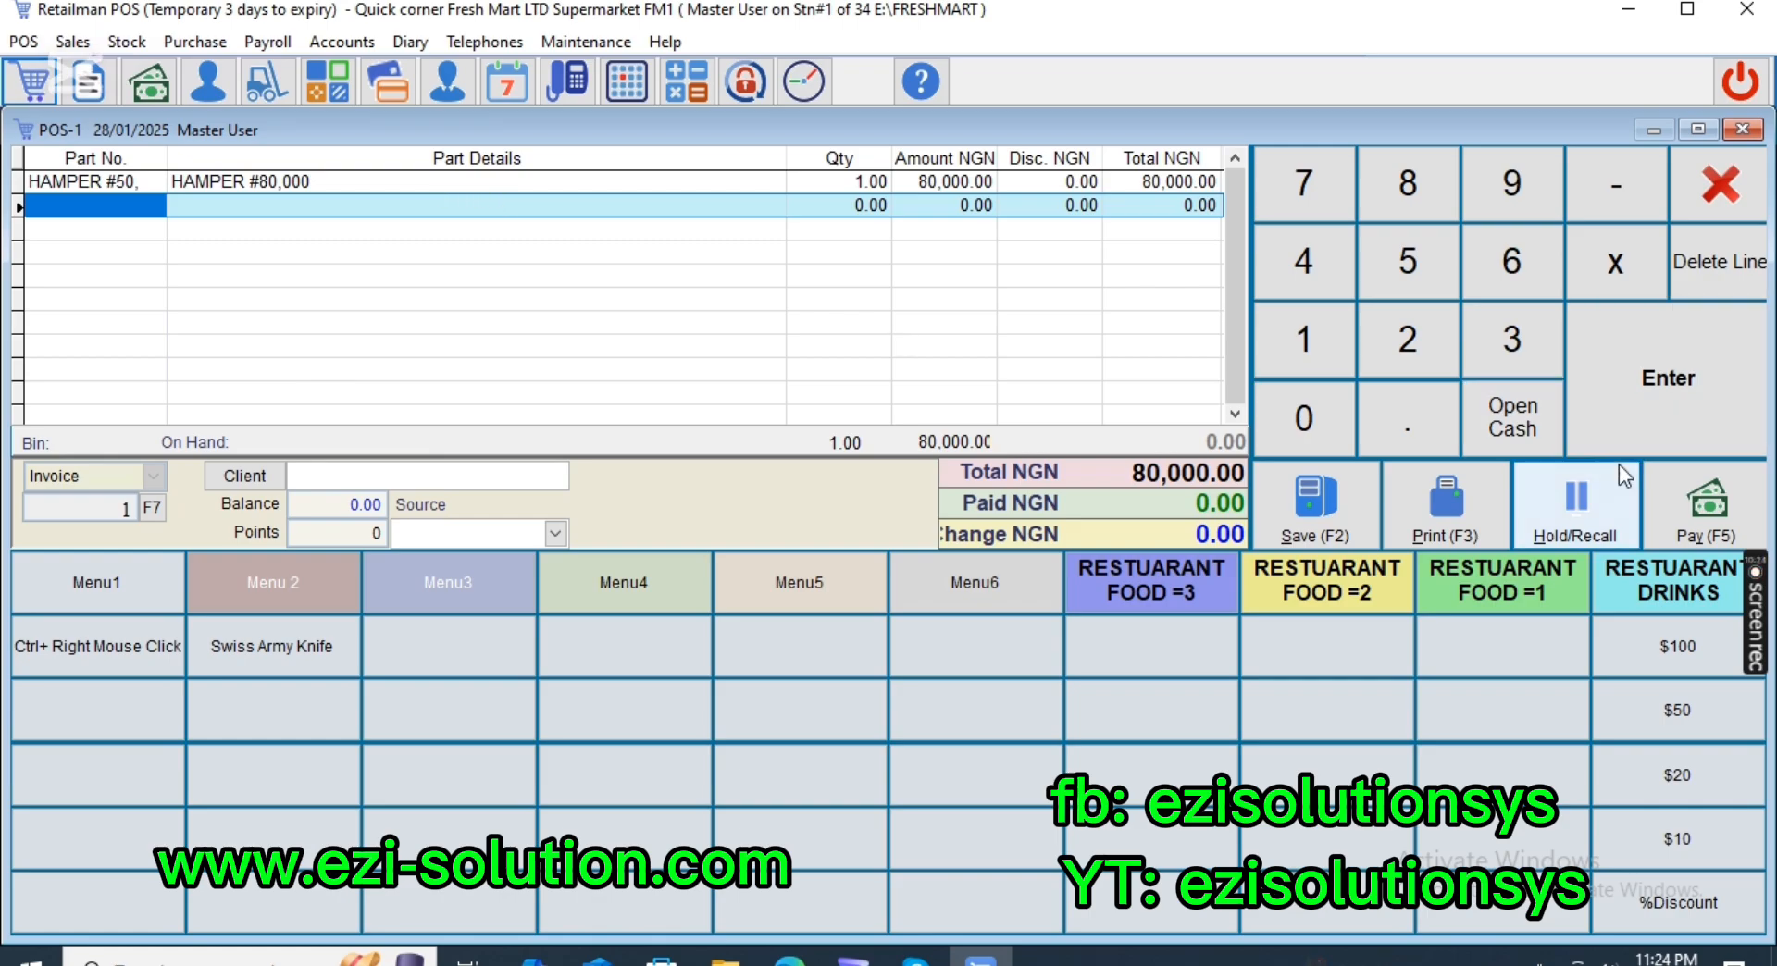
Pay the hamper invoice's full 80,000 NGN in cash and save the sale.
click(1690, 503)
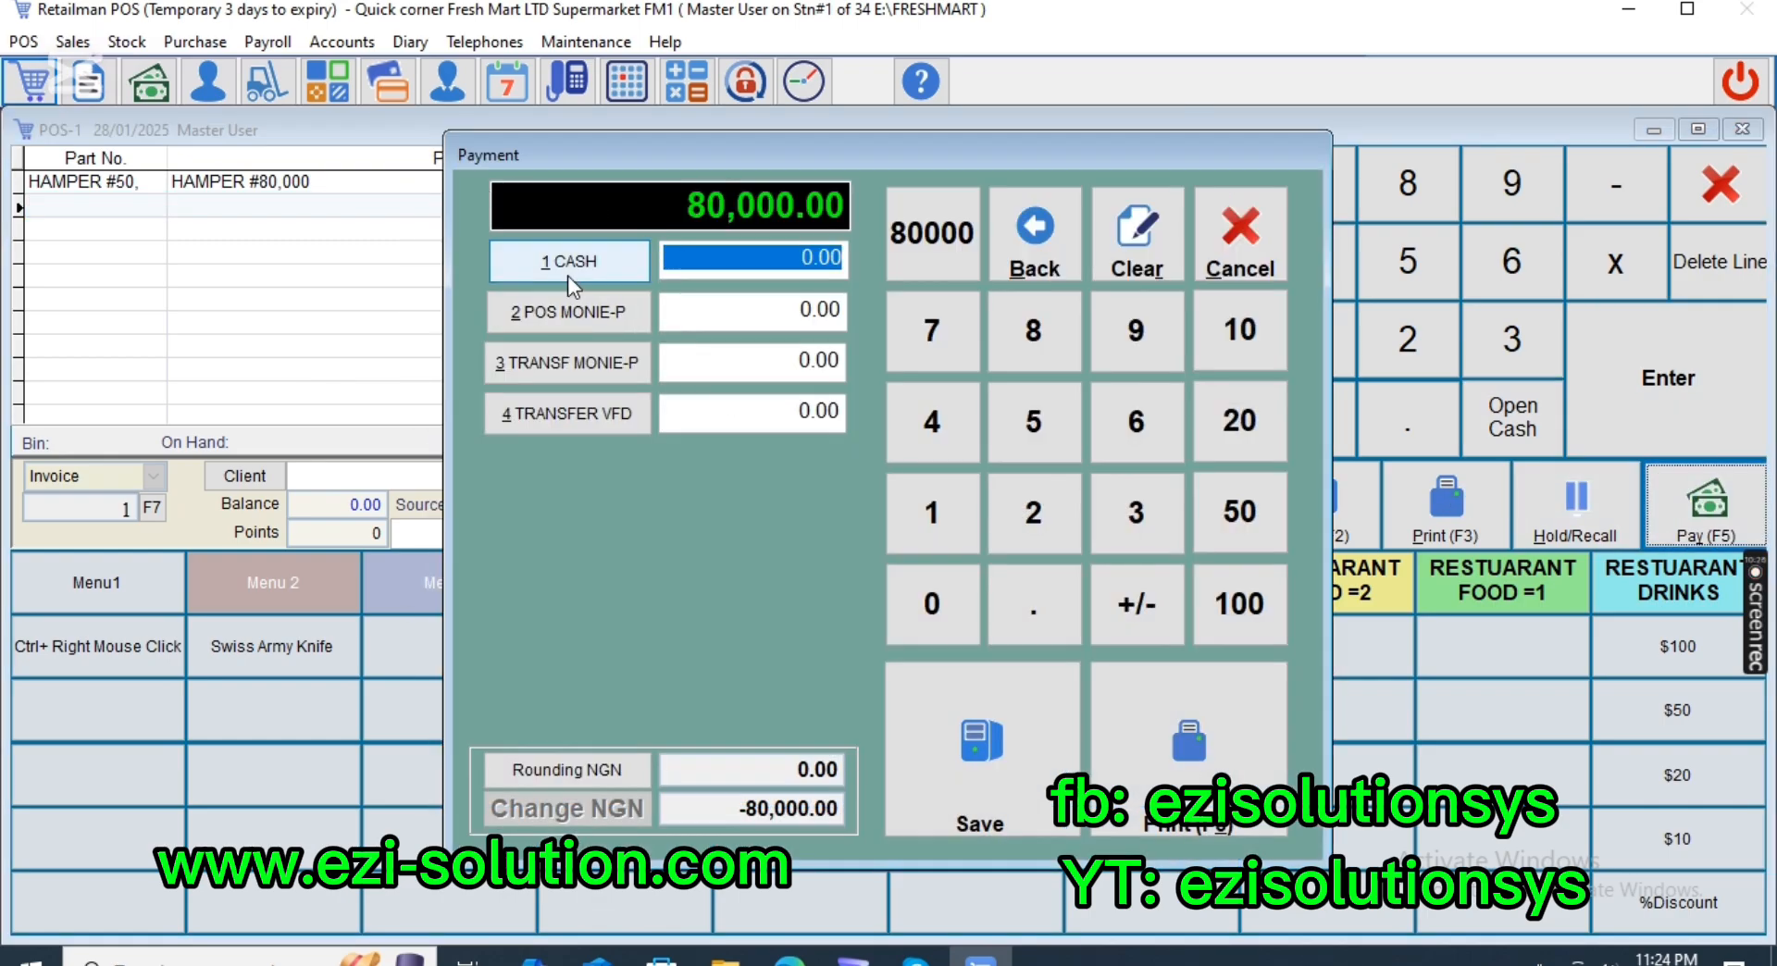
click(620, 270)
click(1023, 771)
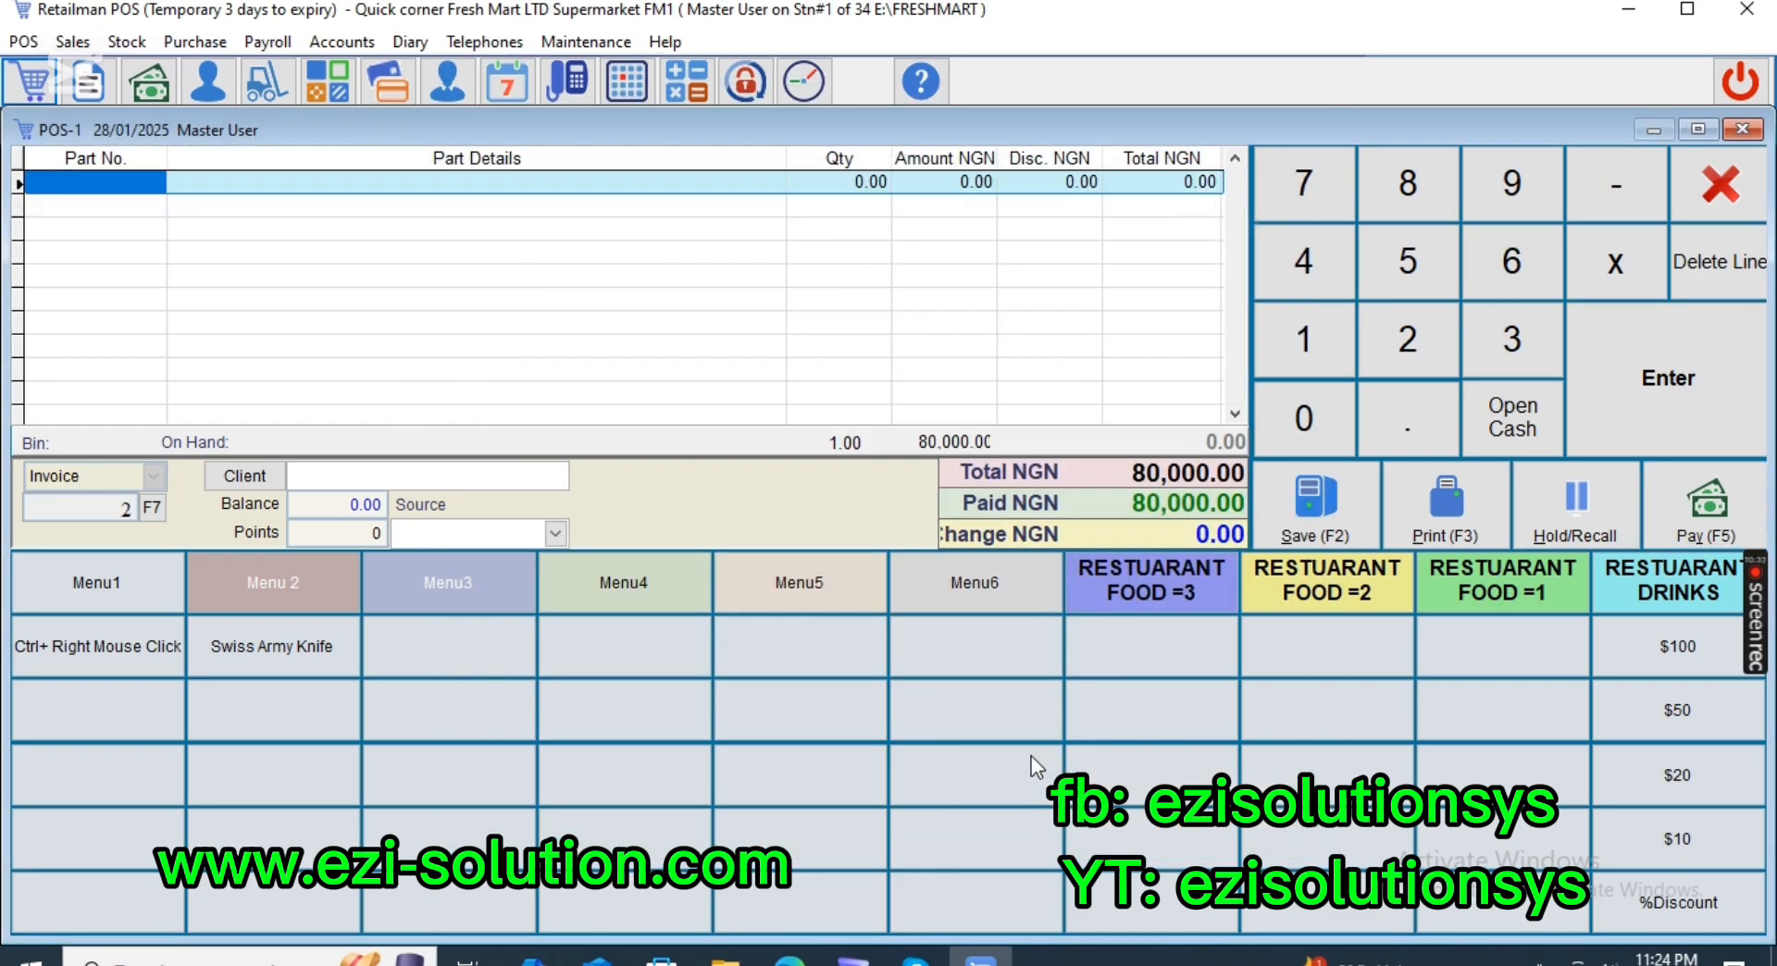
click(1692, 259)
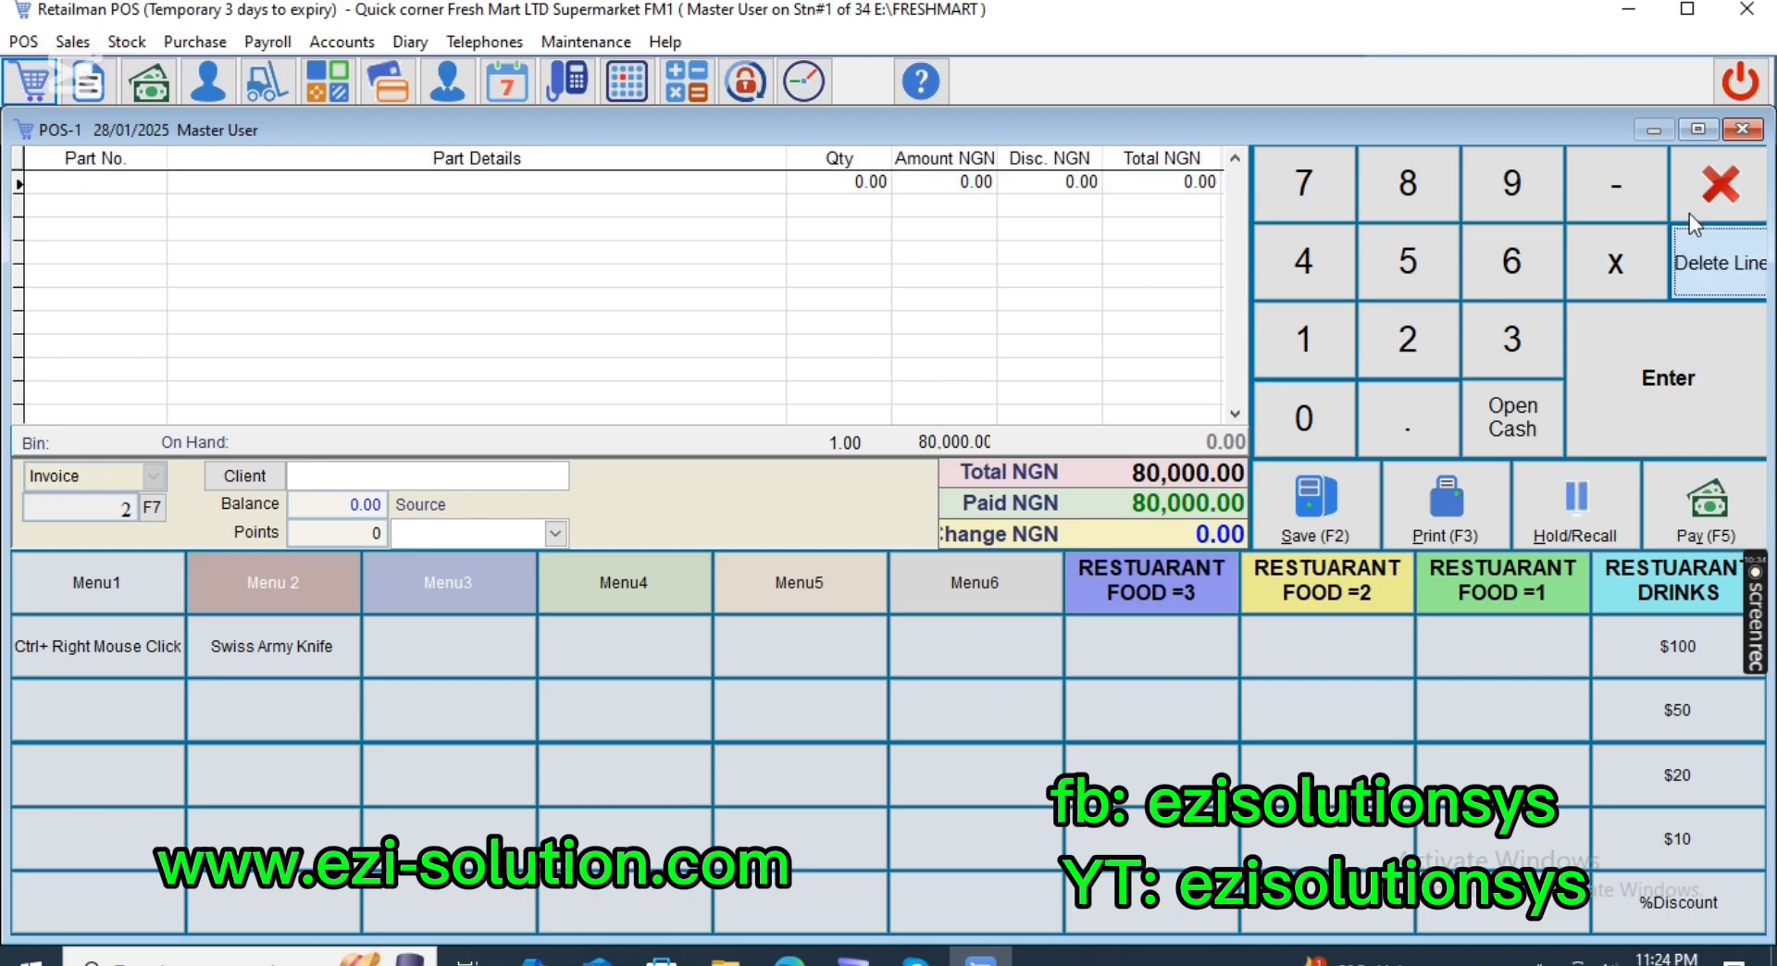
Close the point-of-sale window and set up an Invoices List Report for invoices with the Detailed report type.
click(1698, 203)
click(72, 41)
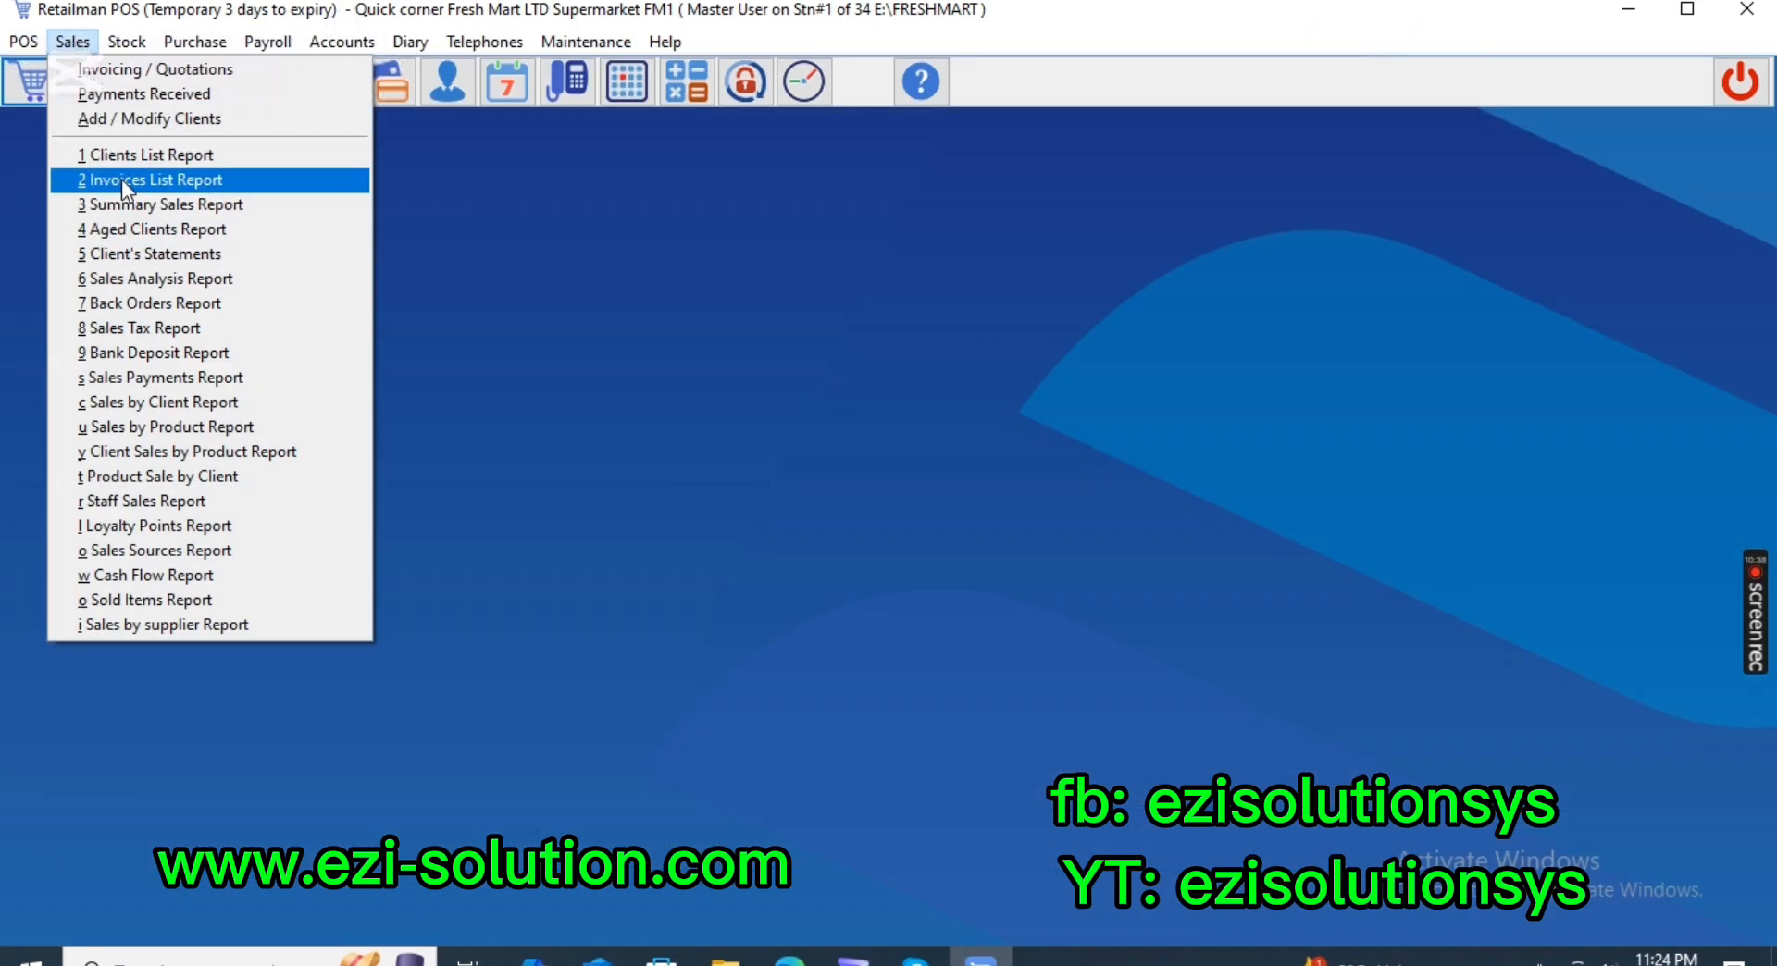
click(121, 180)
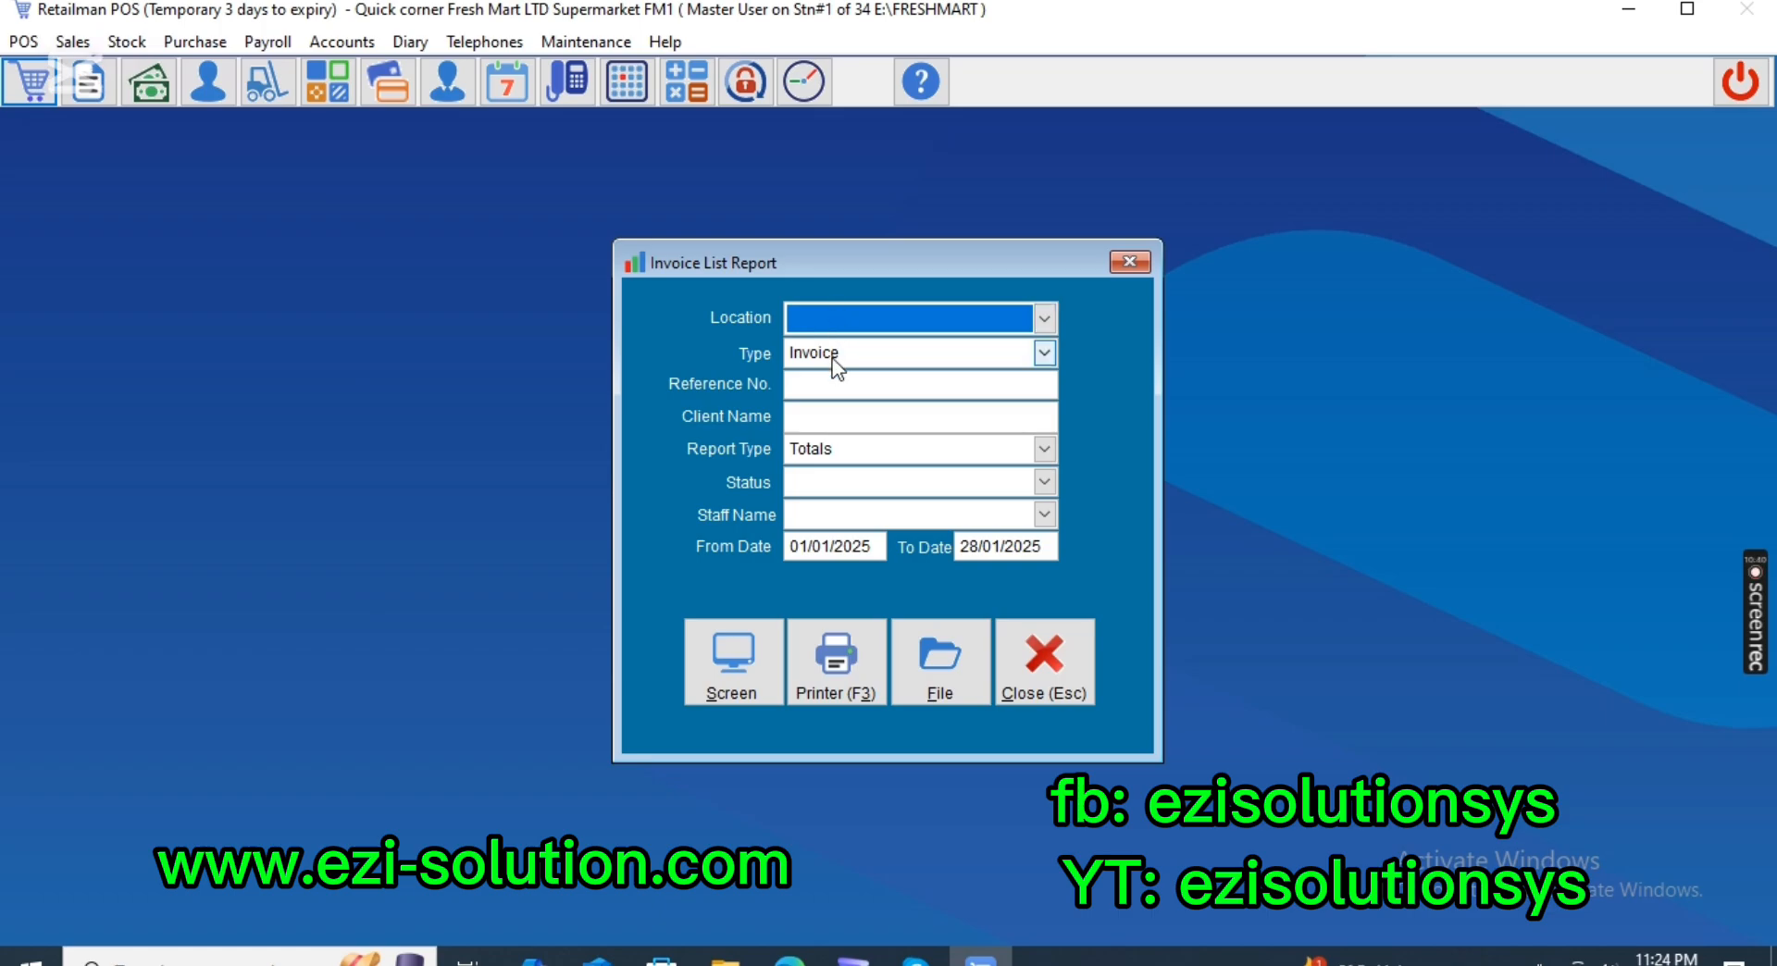
click(831, 358)
click(832, 357)
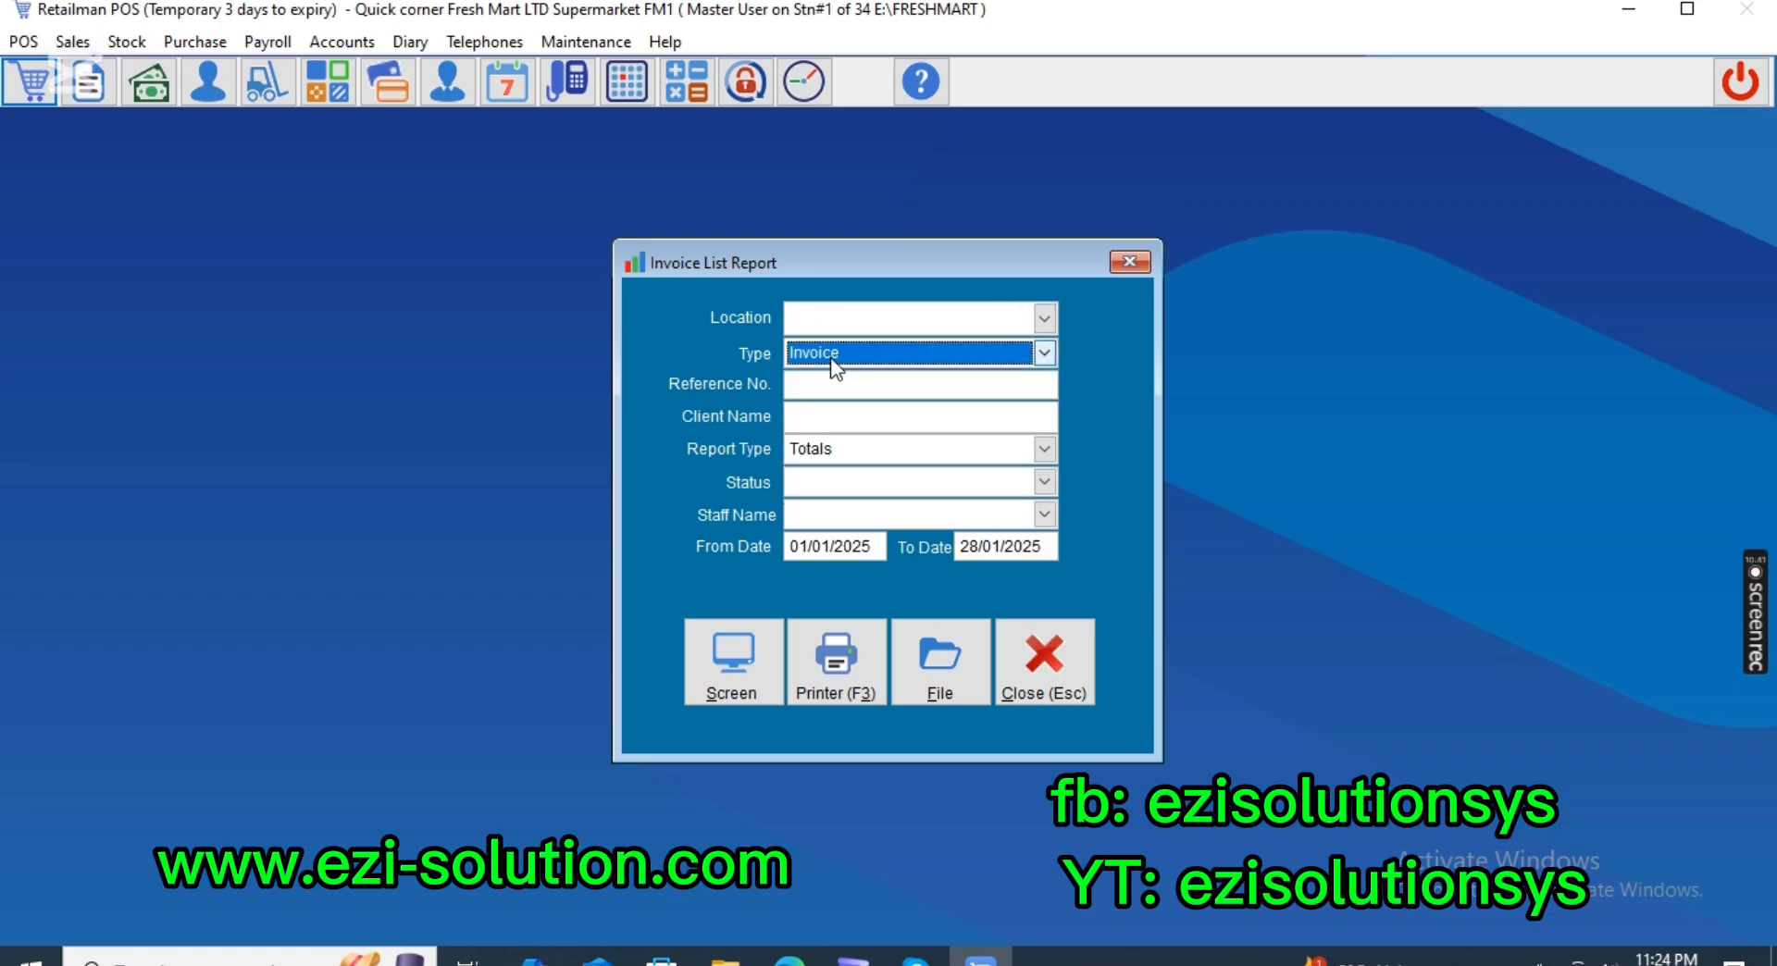
click(820, 450)
click(809, 521)
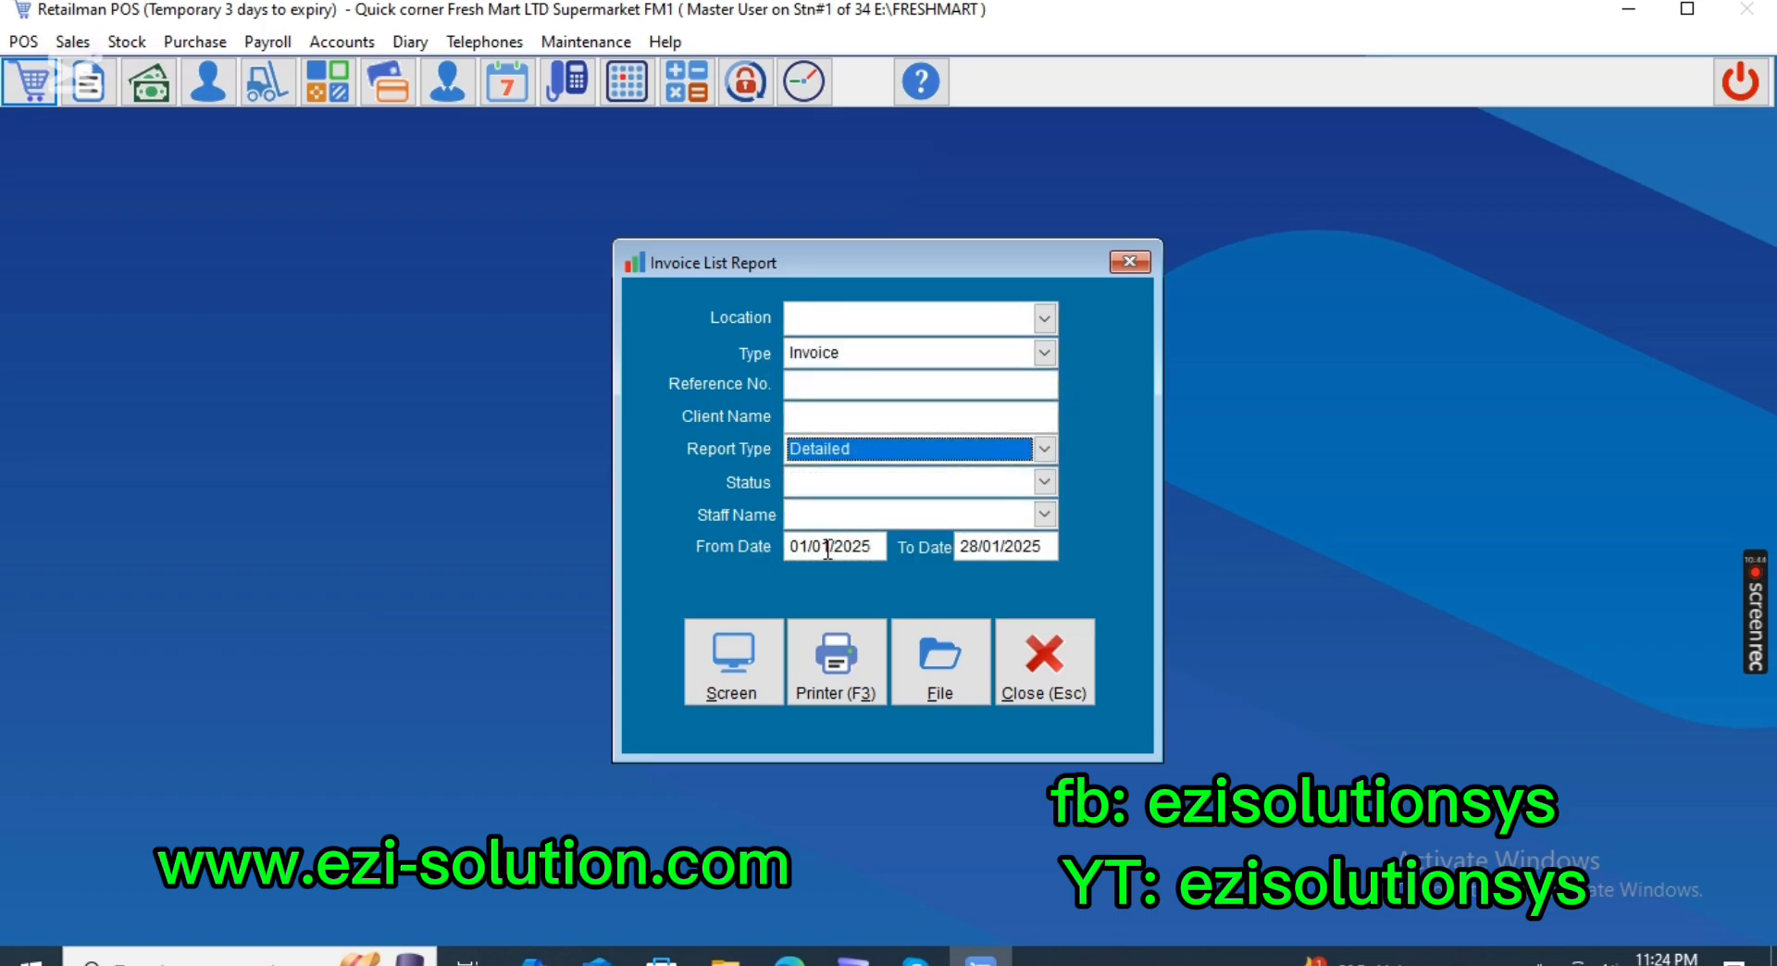
Set the report's From Date to 28/01/2025, view the detailed invoice report on screen, and close it.
double_click(827, 548)
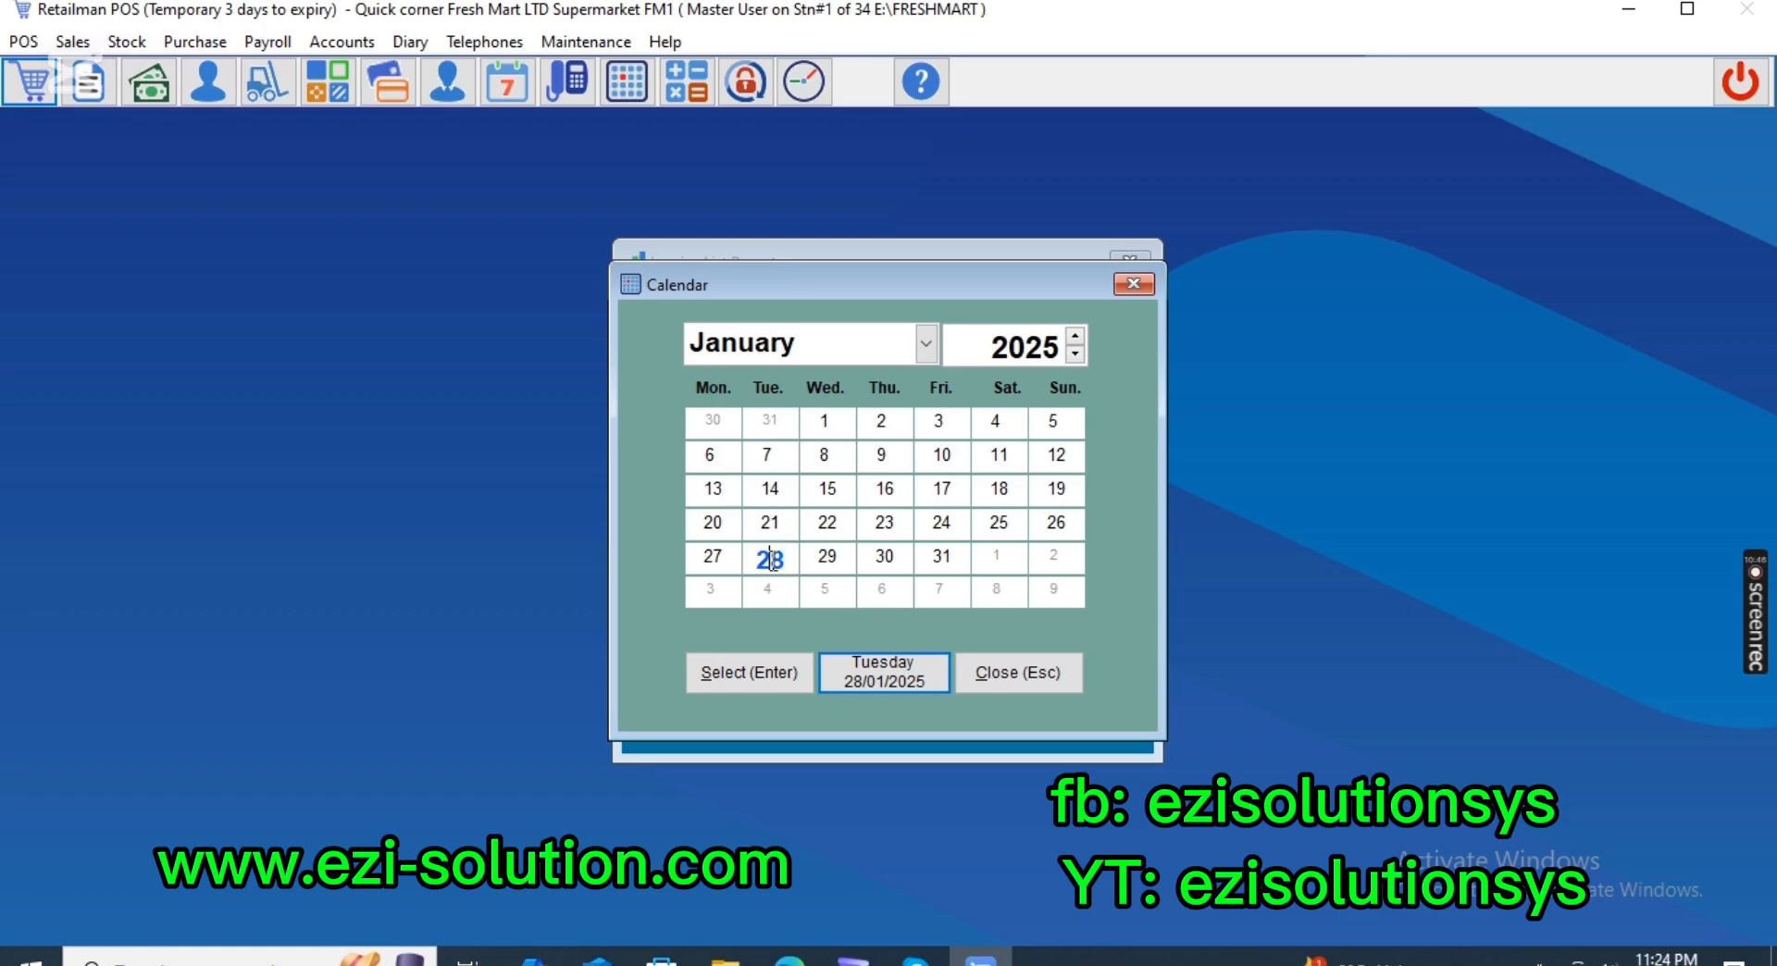
double_click(770, 560)
click(742, 648)
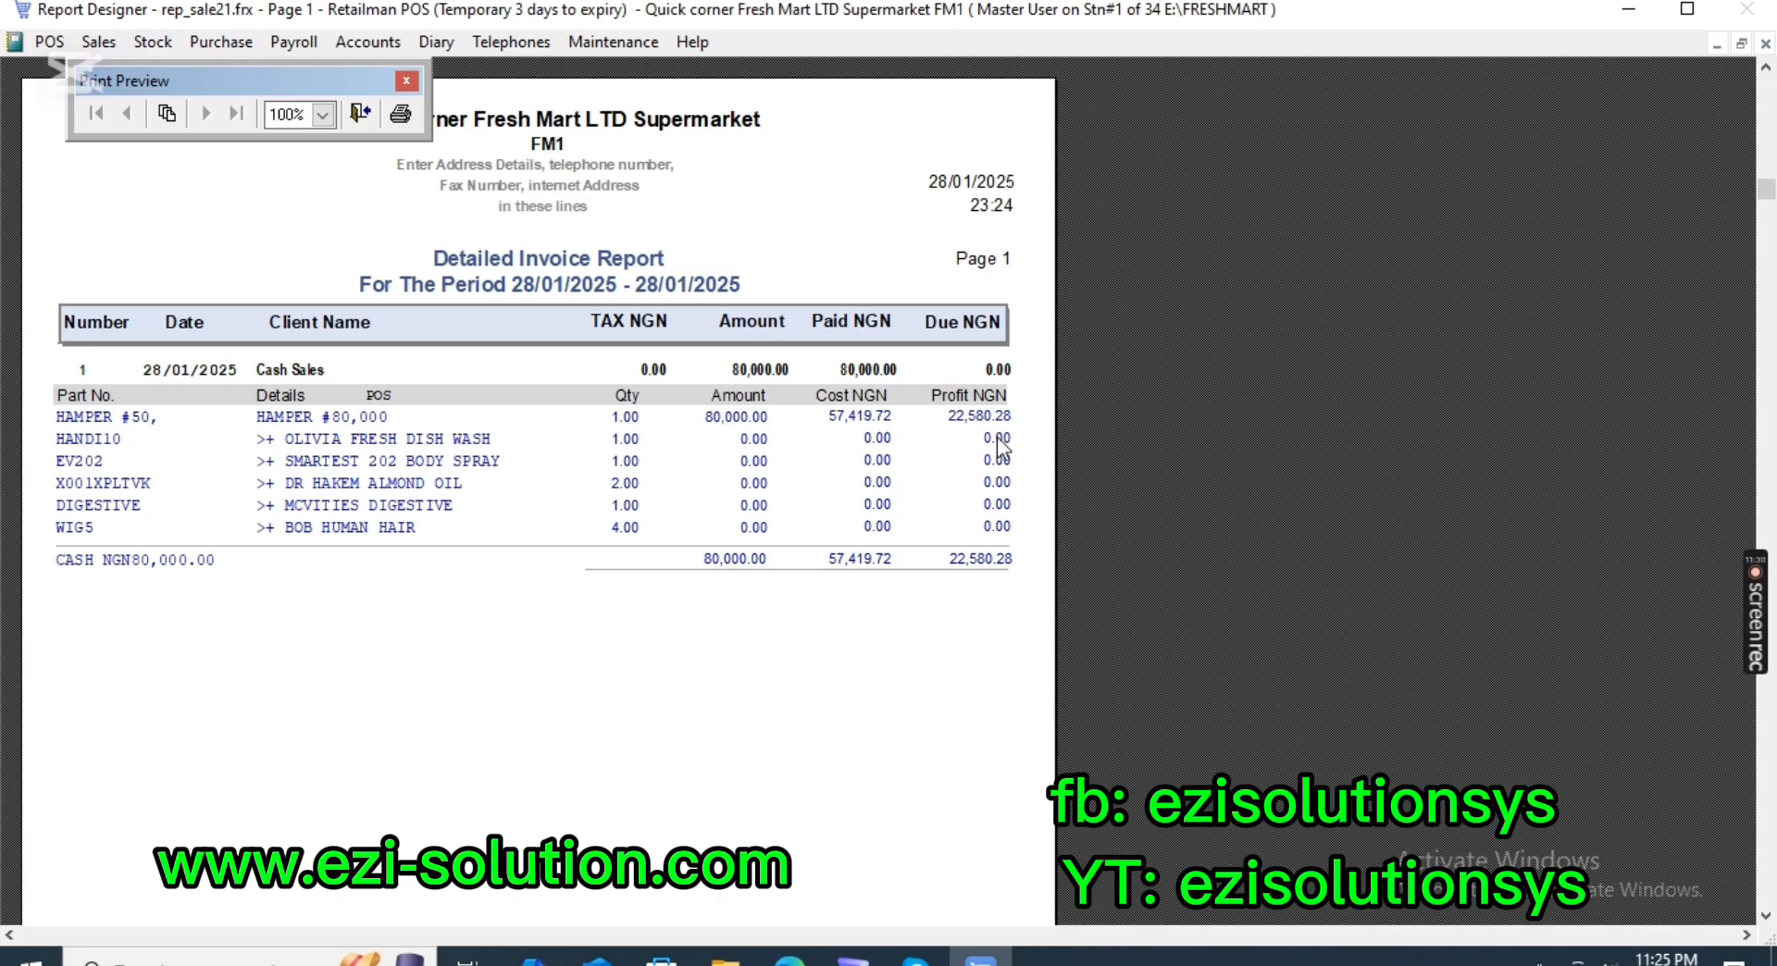
key(Escape)
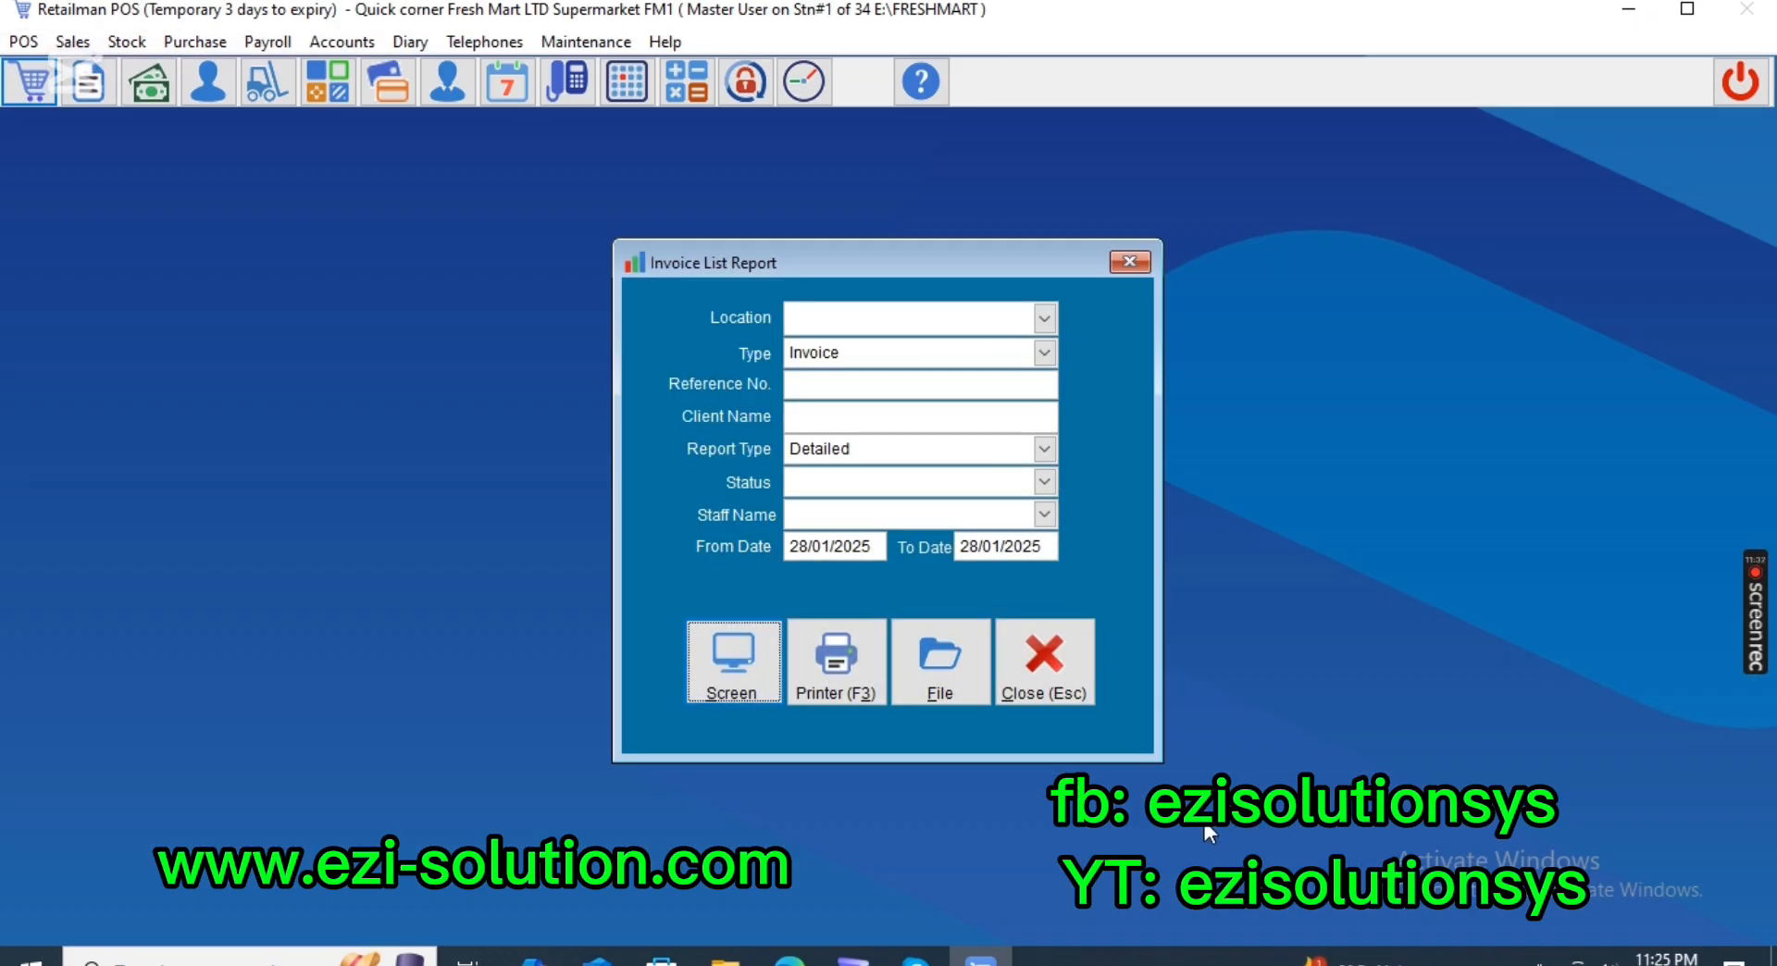
key(Escape)
Open the HAMPER #80,000 stock card from the stock file and review its component items.
click(127, 42)
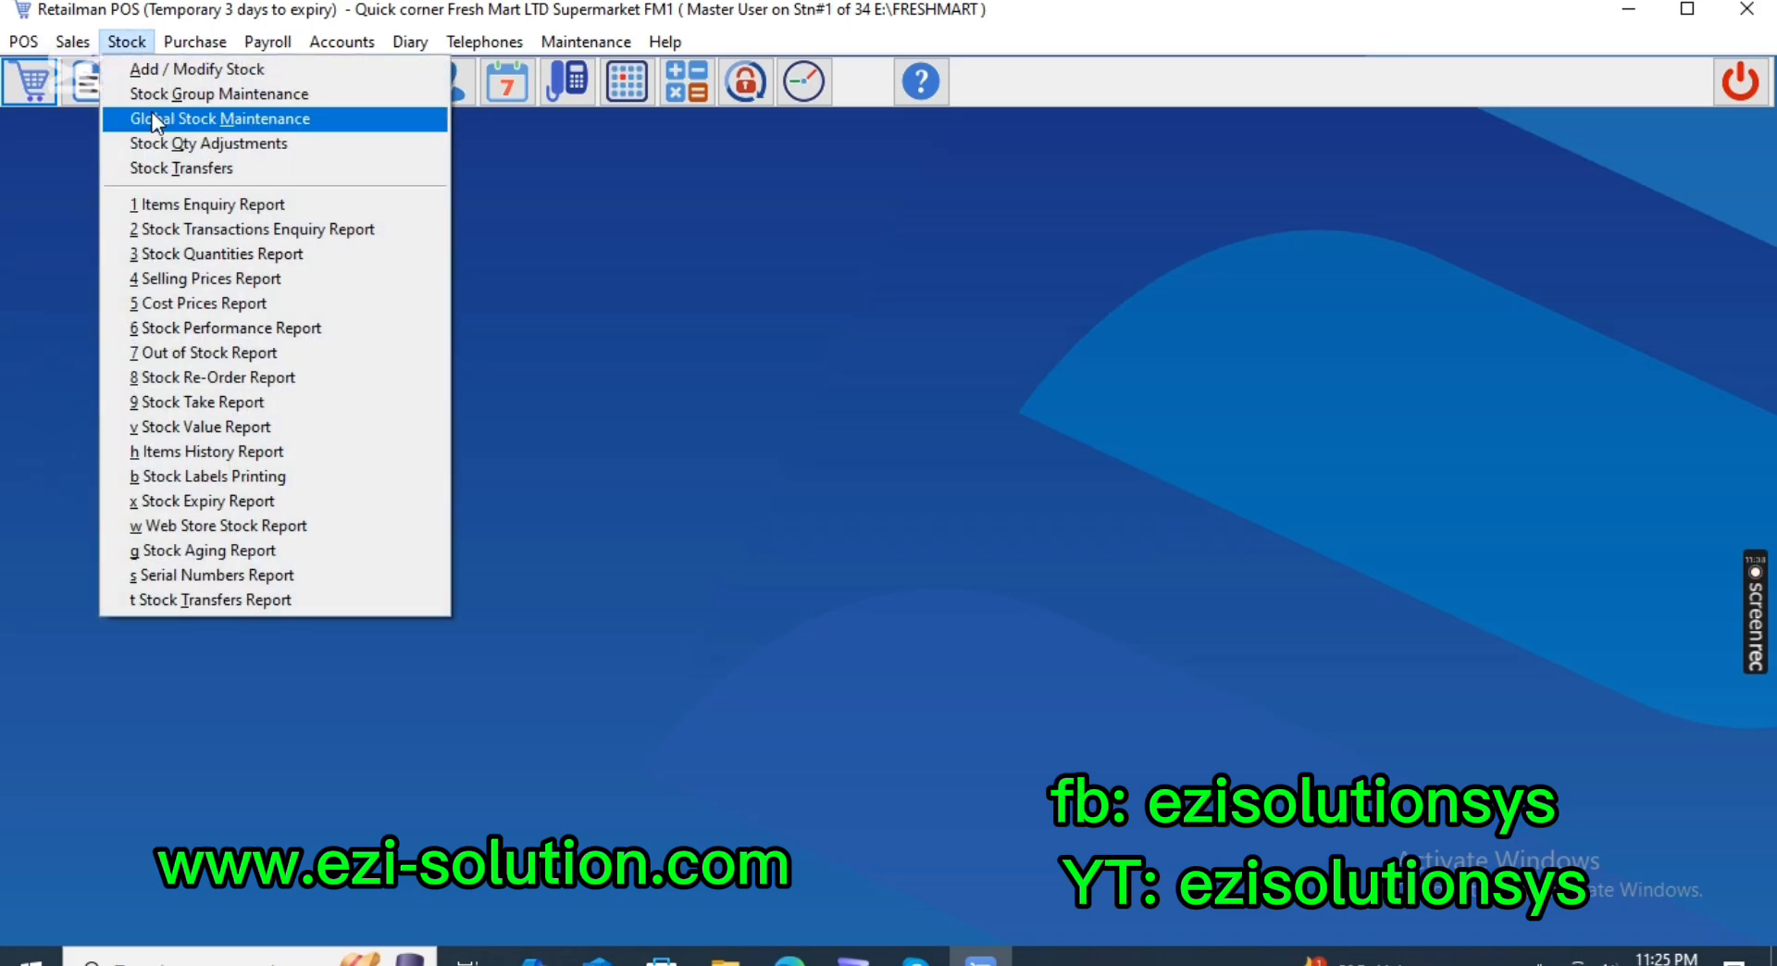
click(152, 70)
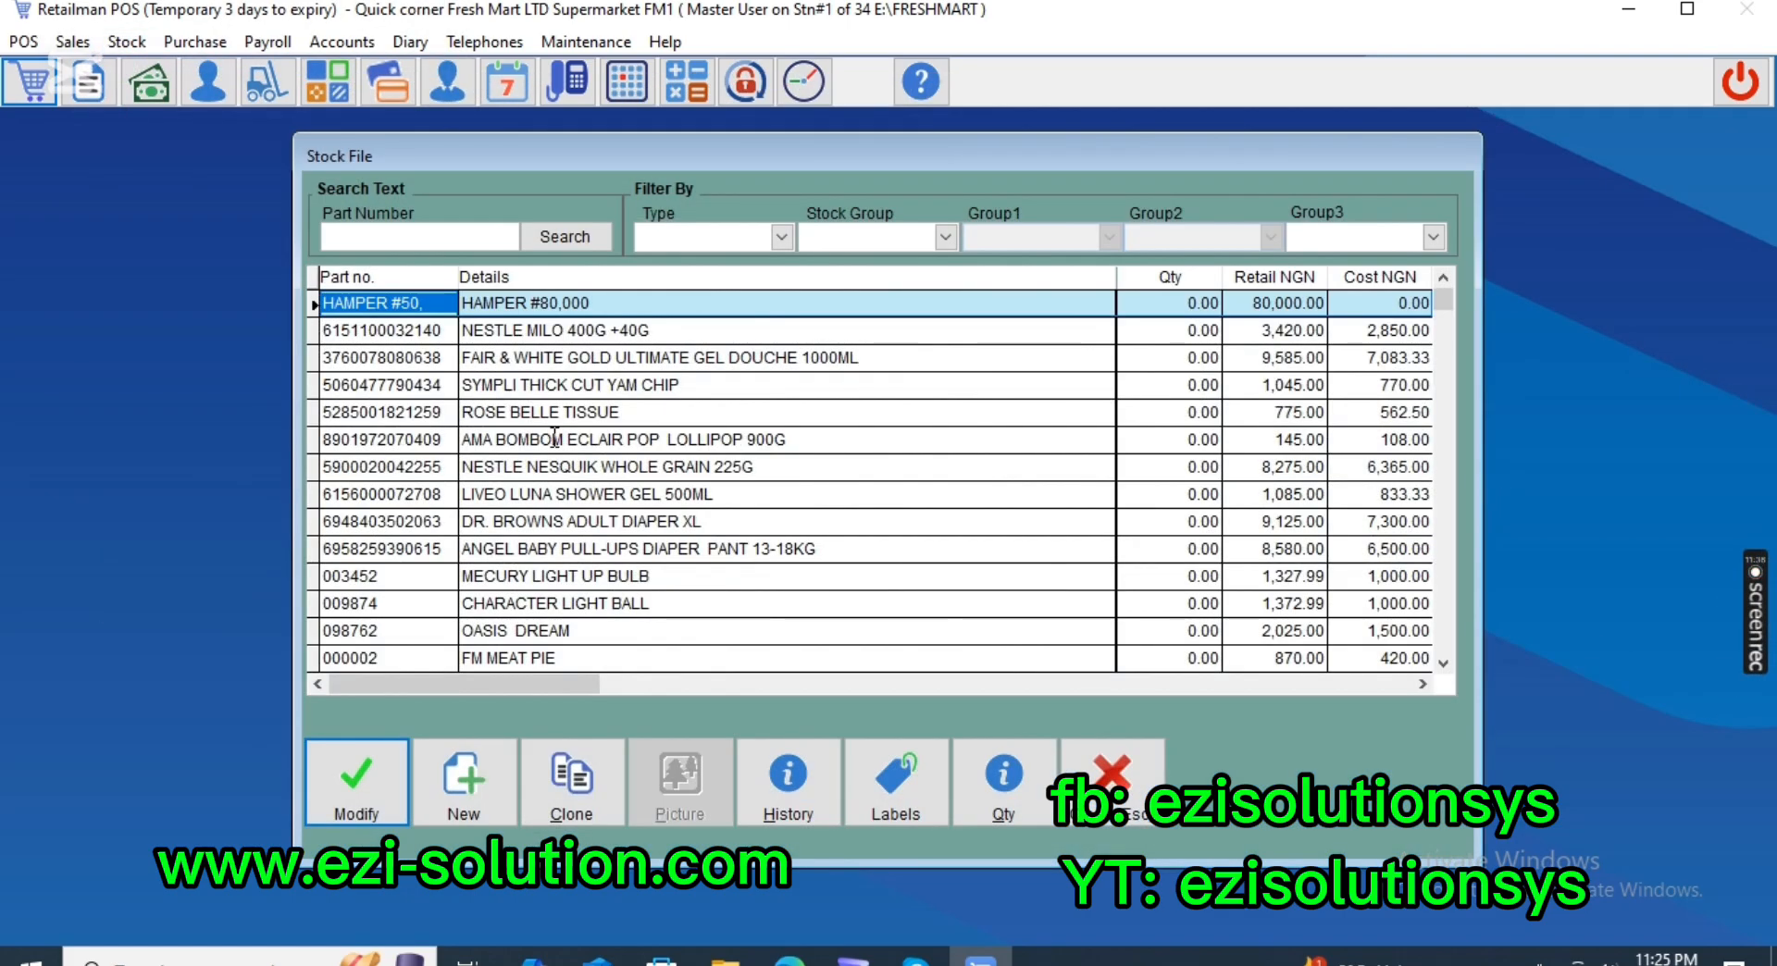
click(398, 798)
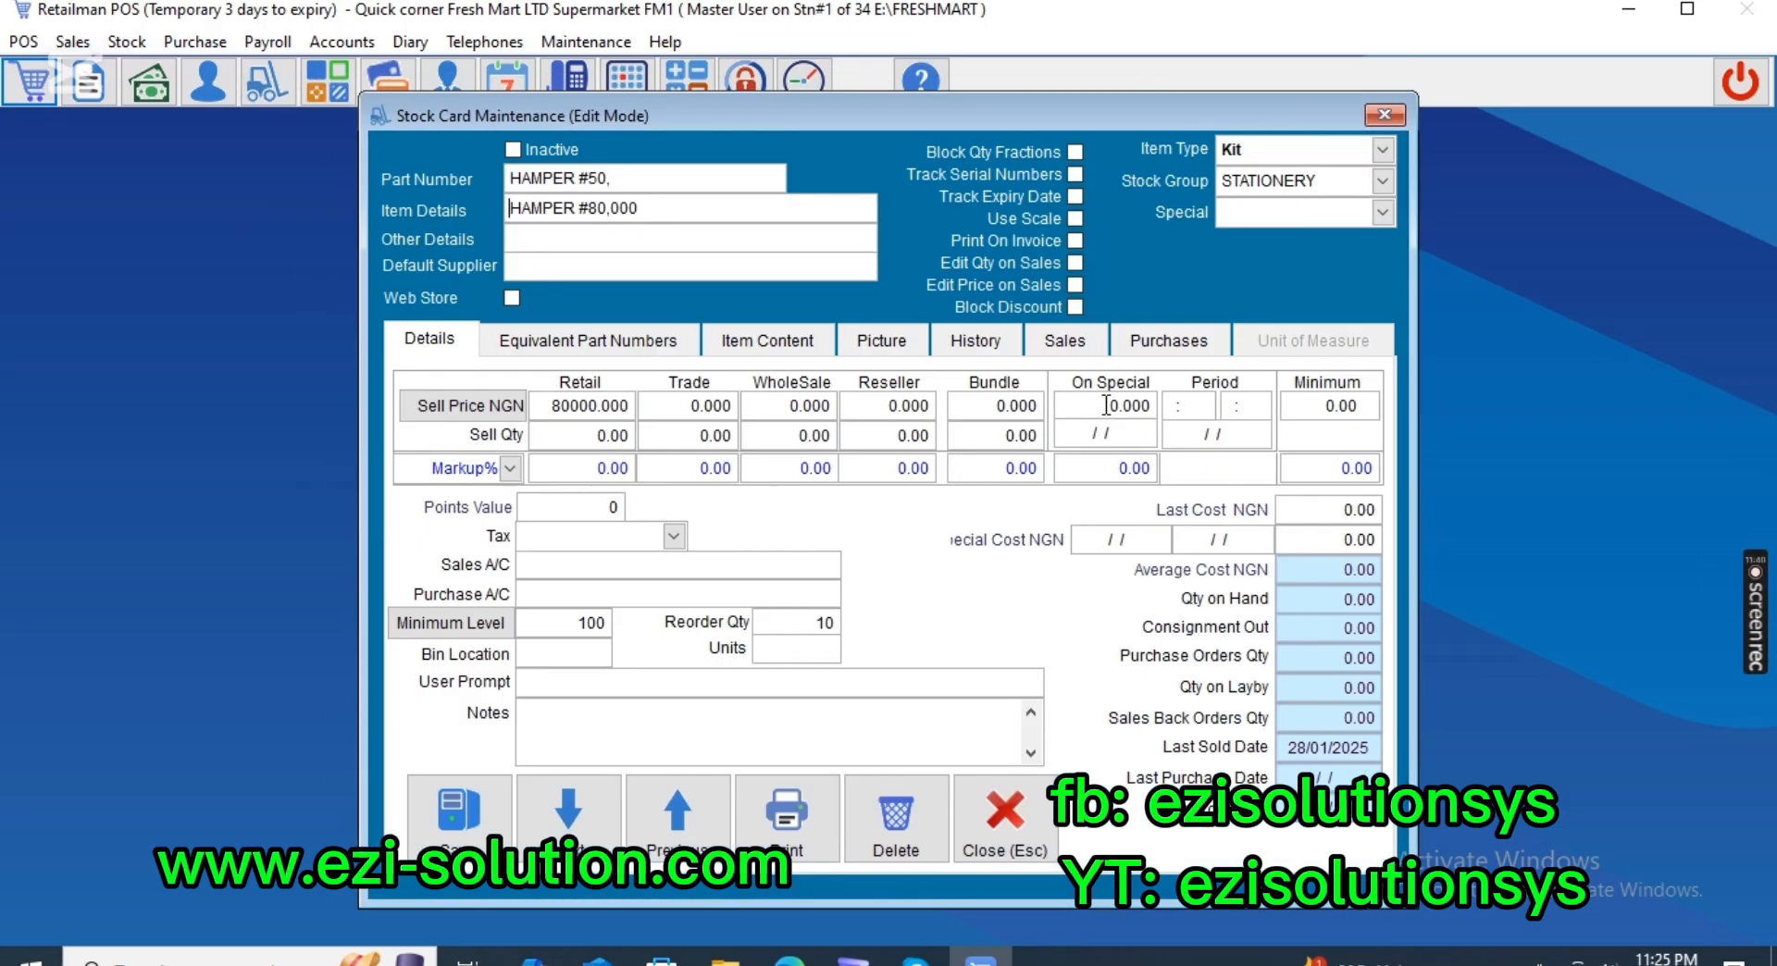
click(663, 349)
click(768, 340)
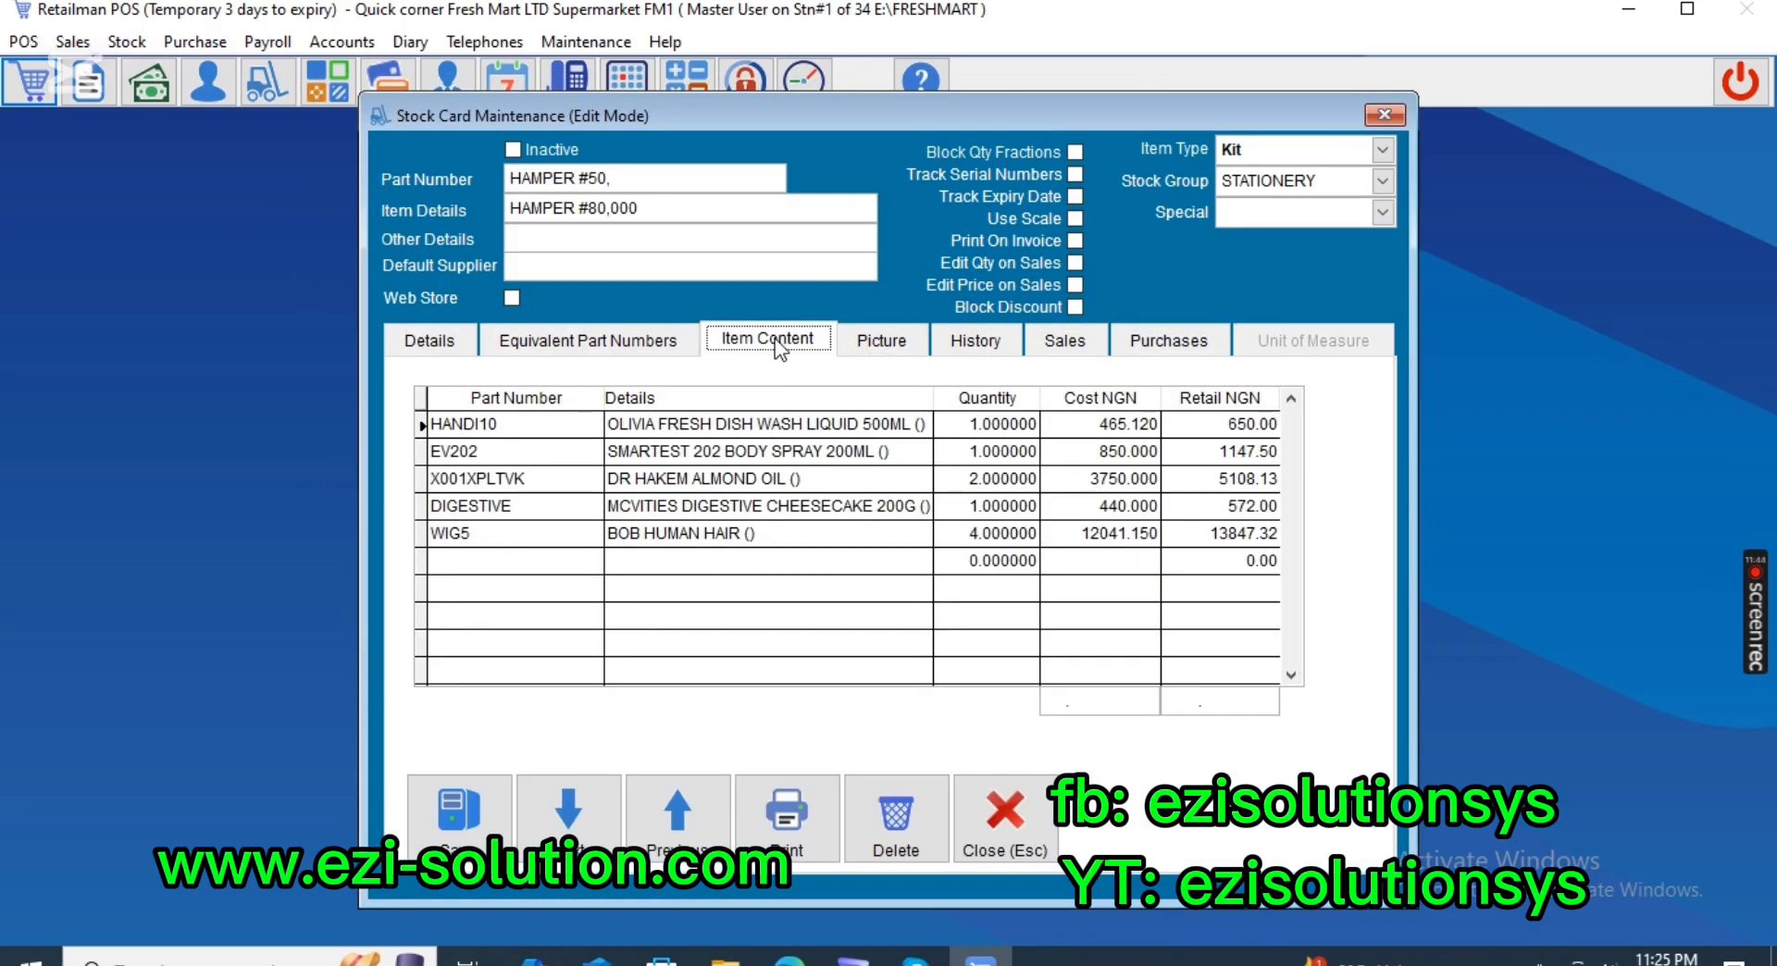
Change the hamper's item type to Service Item and save the stock card.
click(1382, 149)
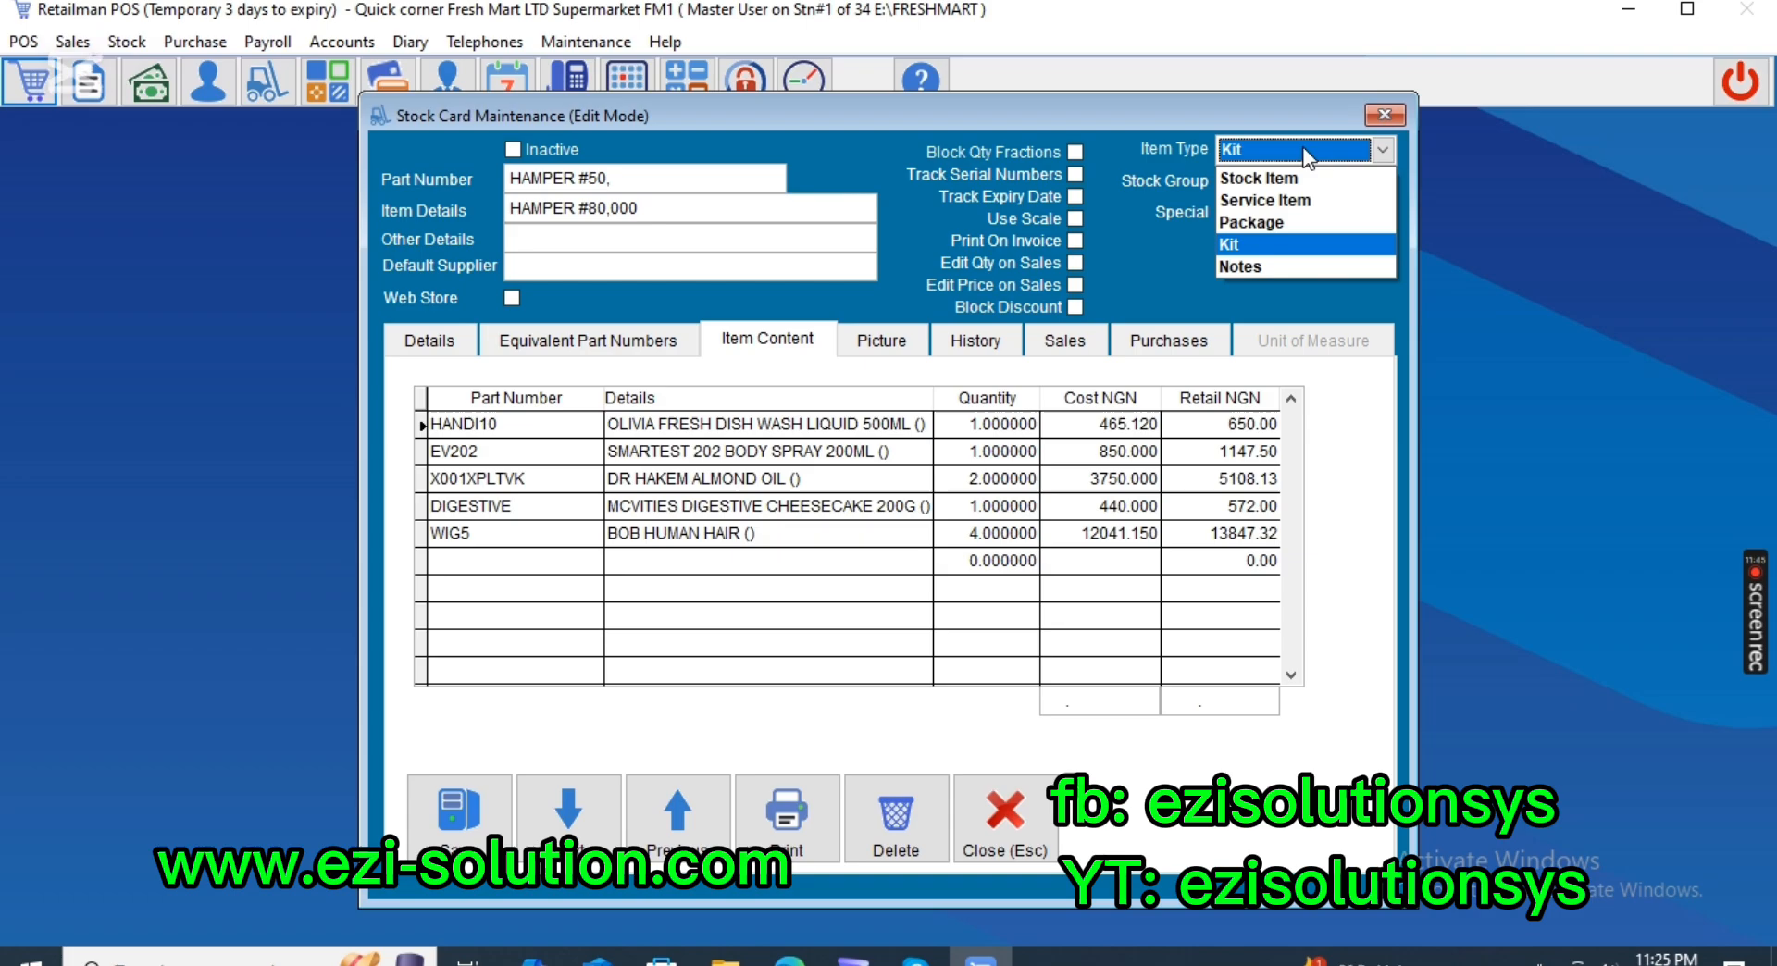
click(1276, 202)
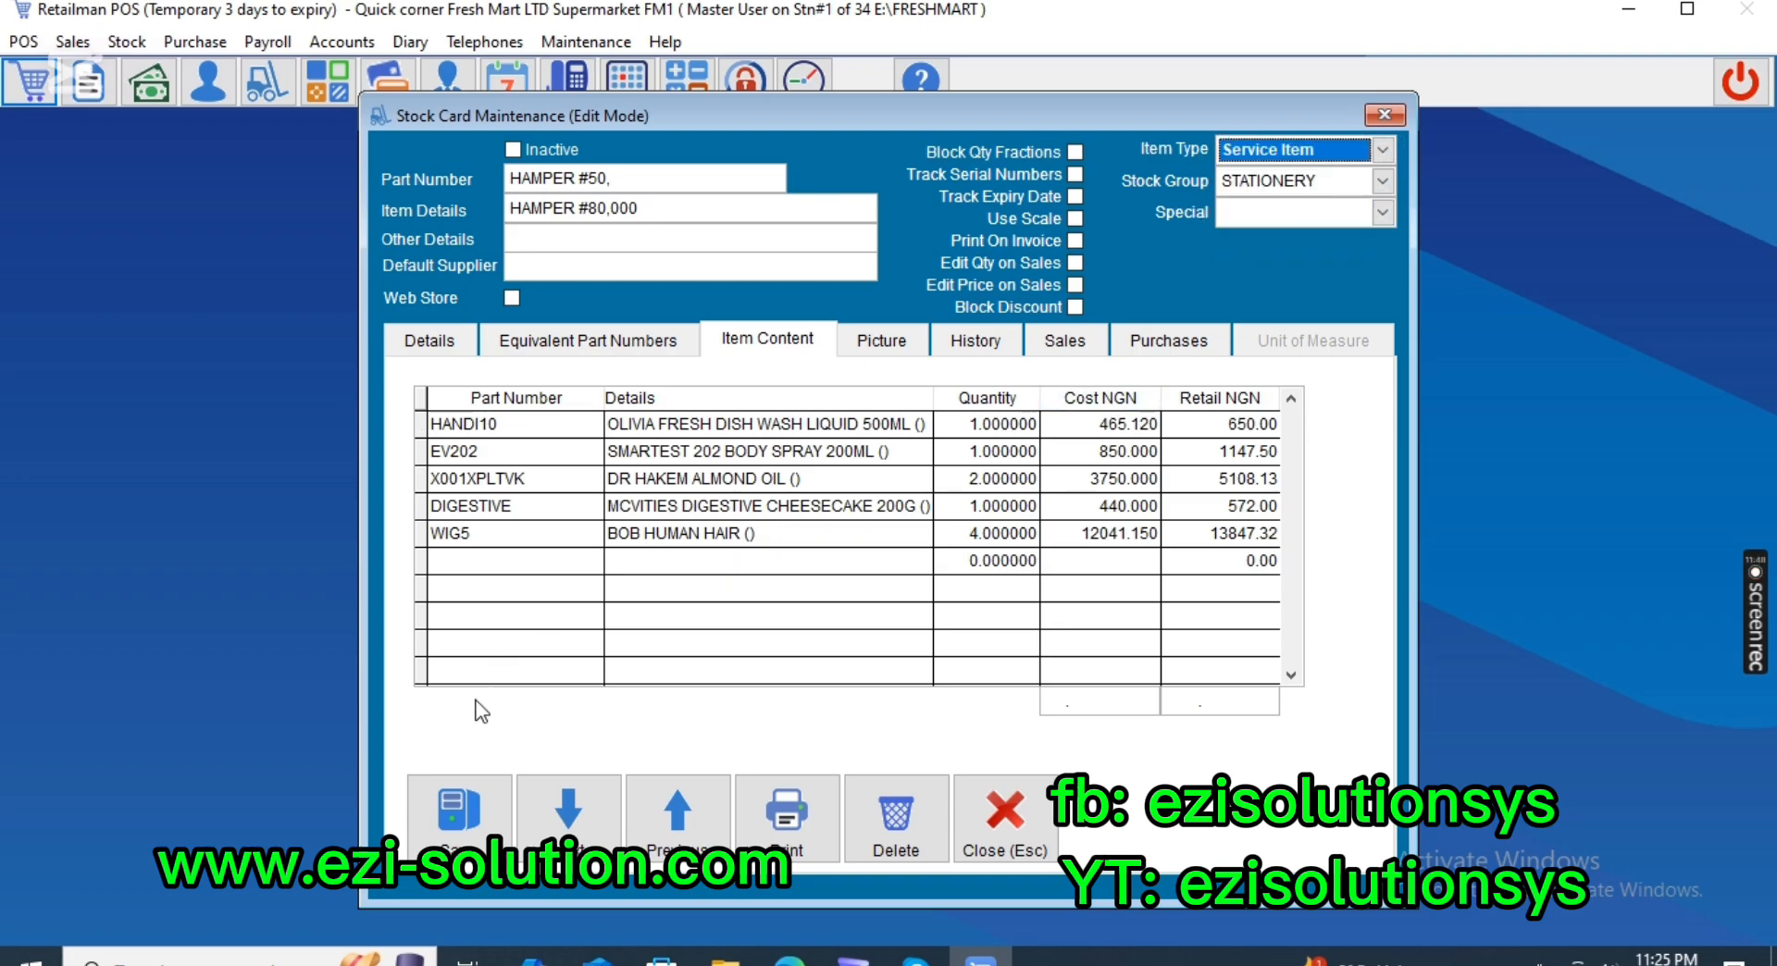
click(467, 794)
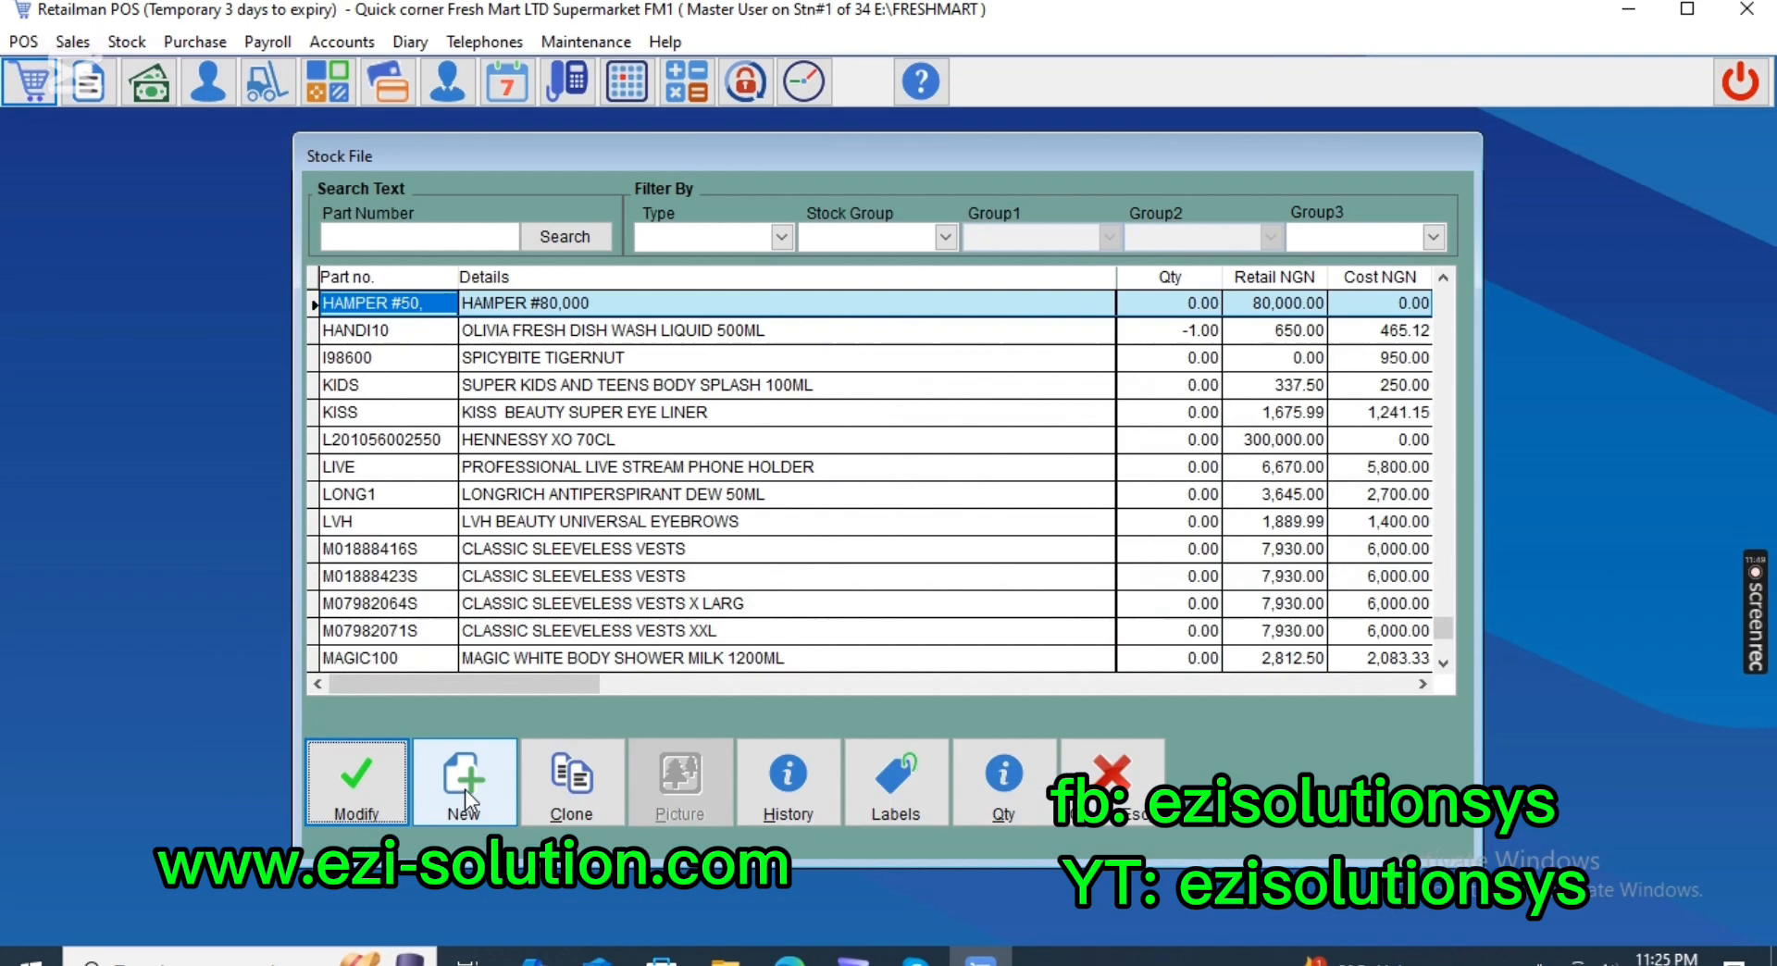
Close the stock file and add the hamper, part number HAMPER #50, to a new point-of-sale invoice.
click(1134, 813)
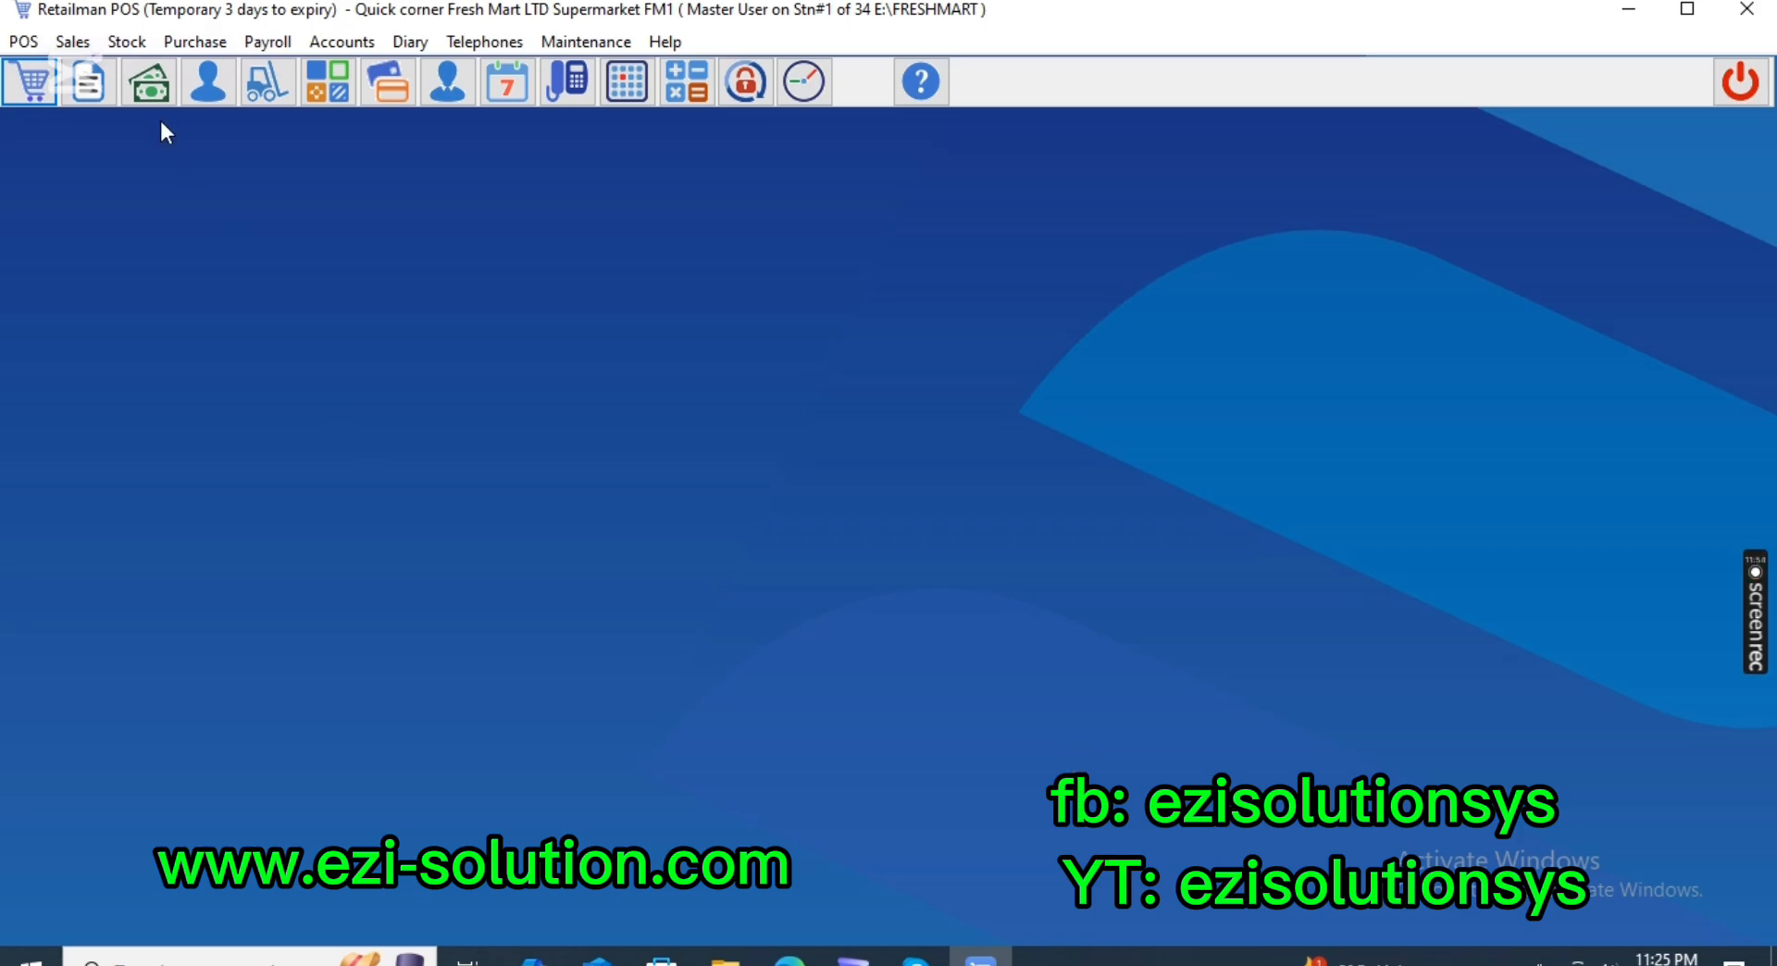
click(17, 96)
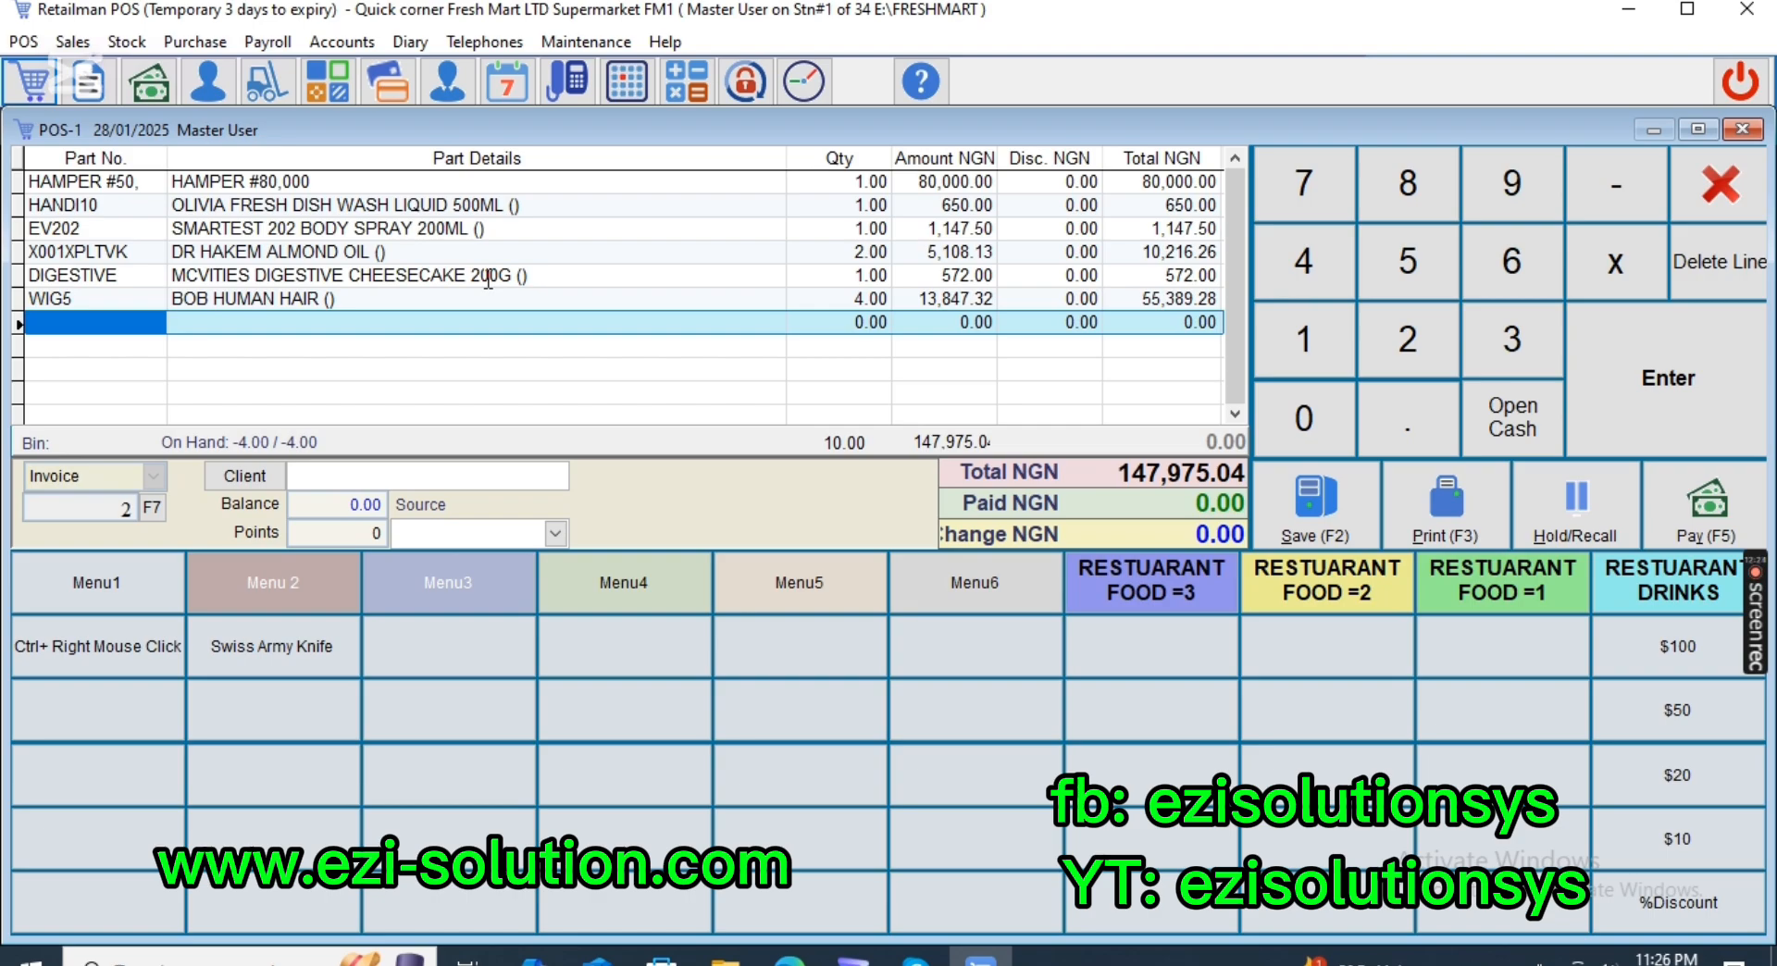
Examine the hamper line and the component item lines listed on the new invoice.
click(276, 182)
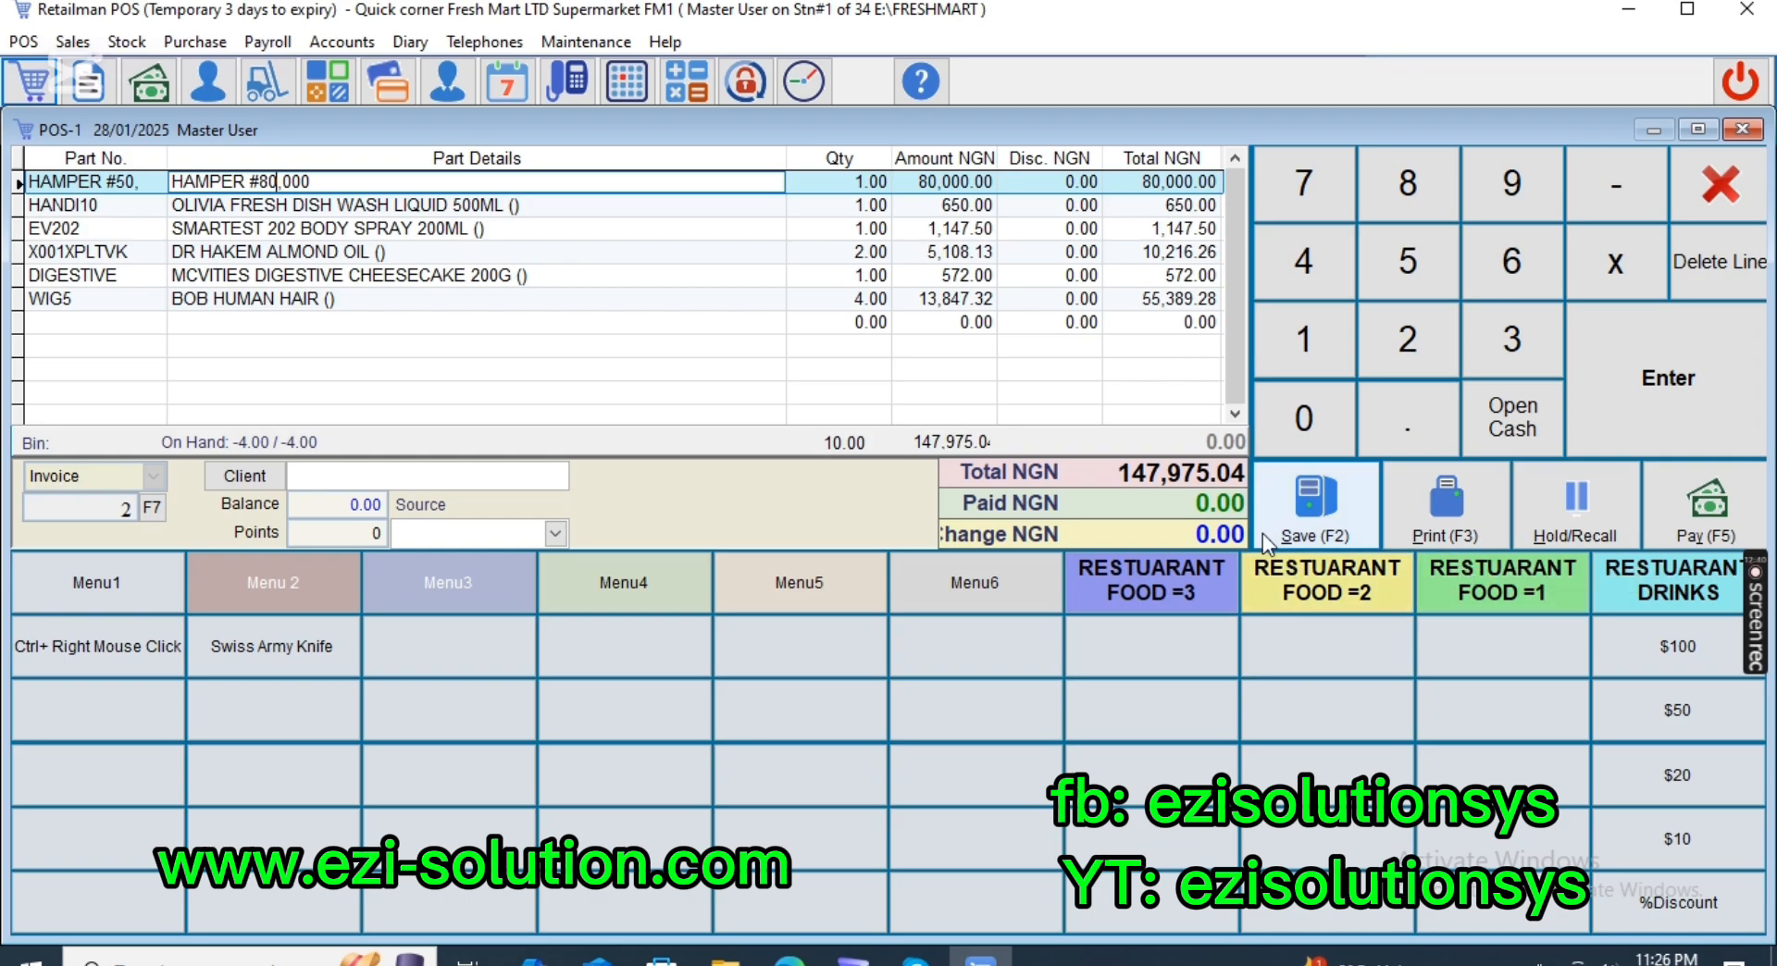
click(1140, 183)
click(398, 211)
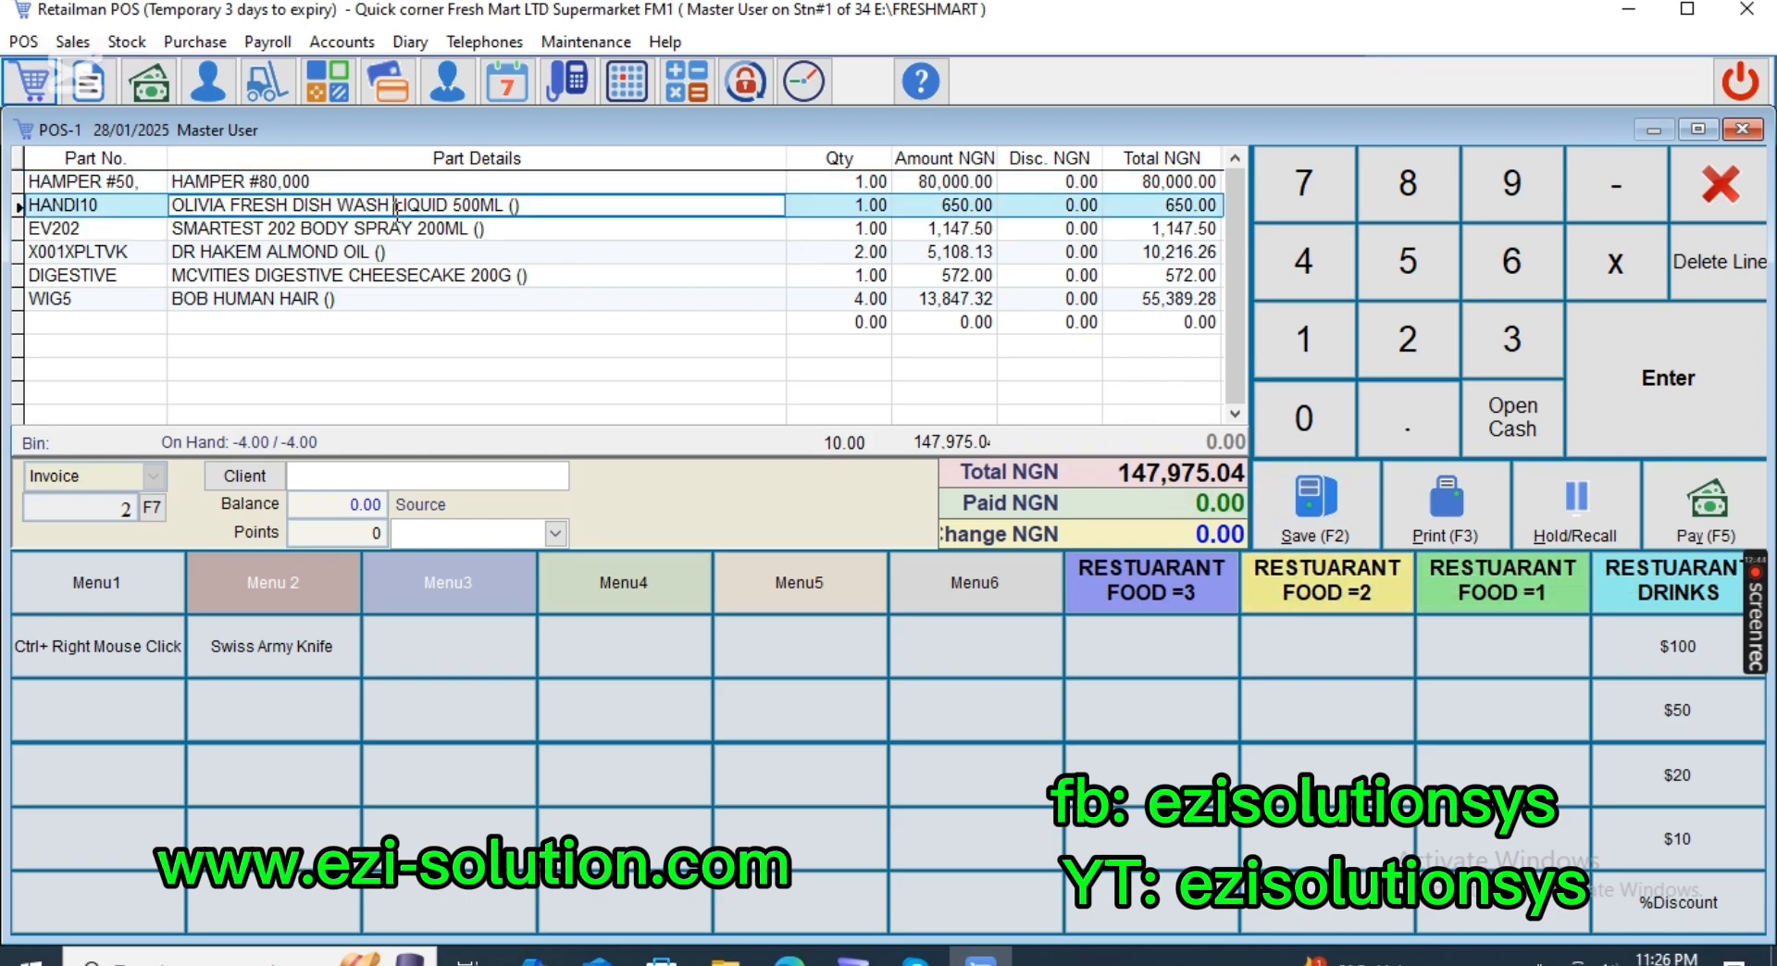
click(396, 231)
click(394, 285)
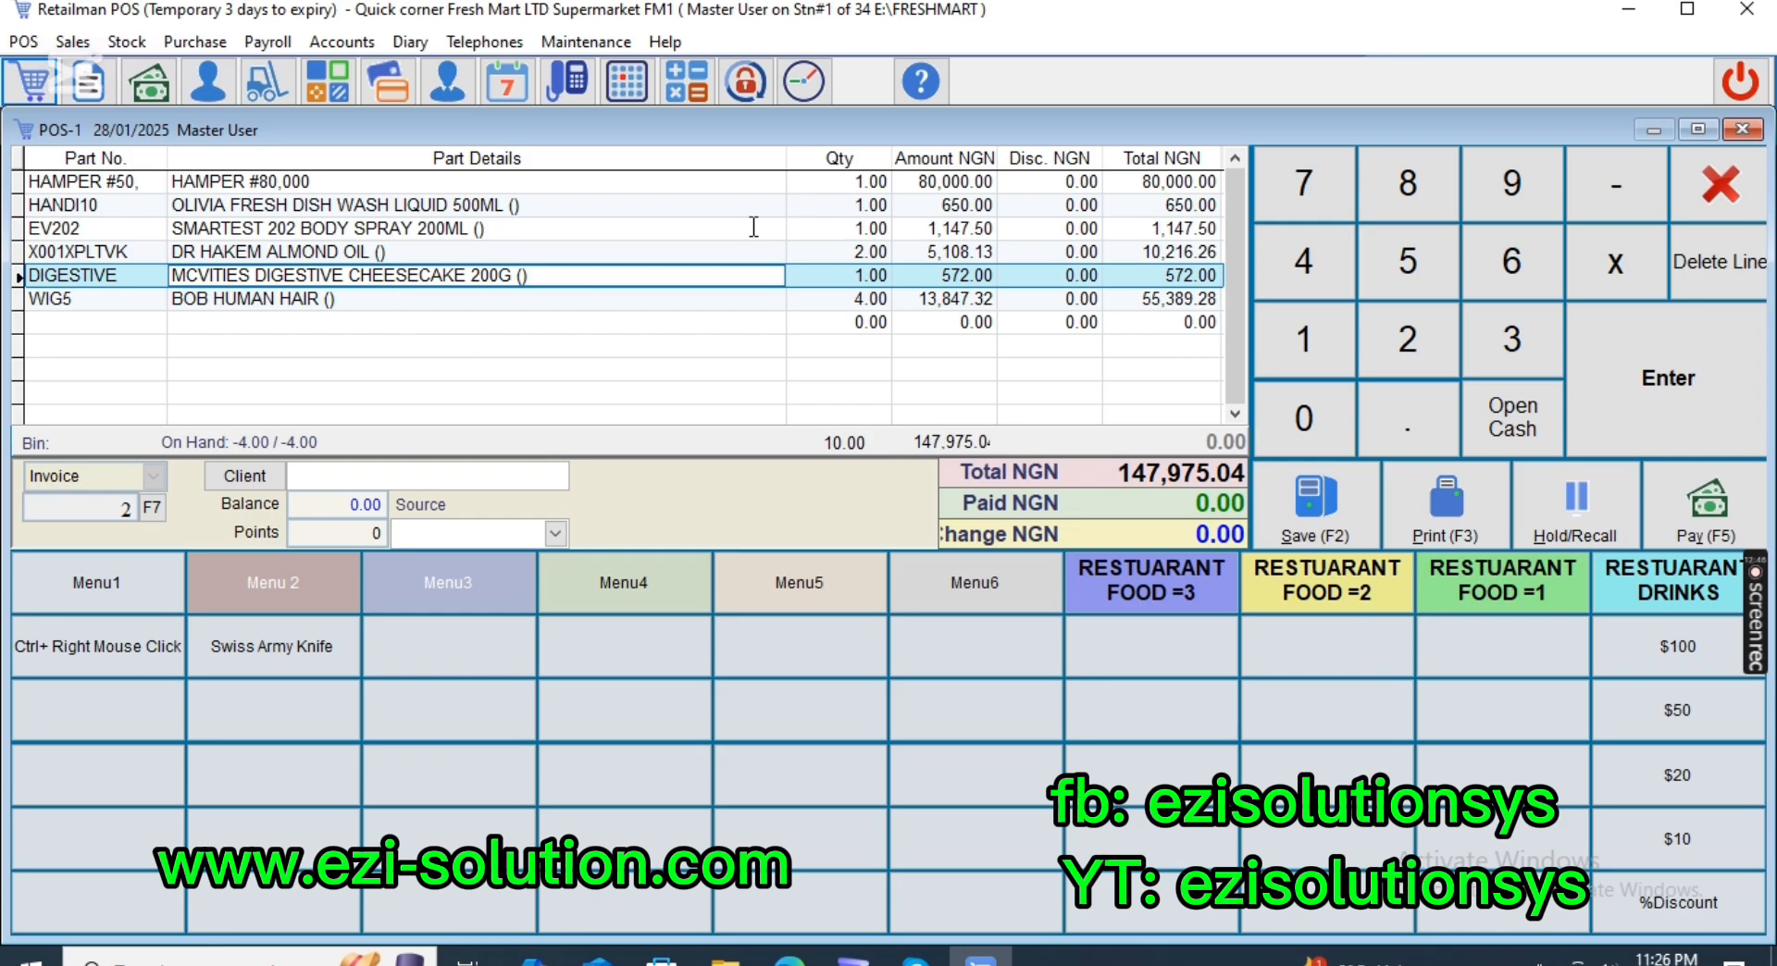
Compare the hamper's amount with the individual amounts of its component items on the invoice.
click(928, 183)
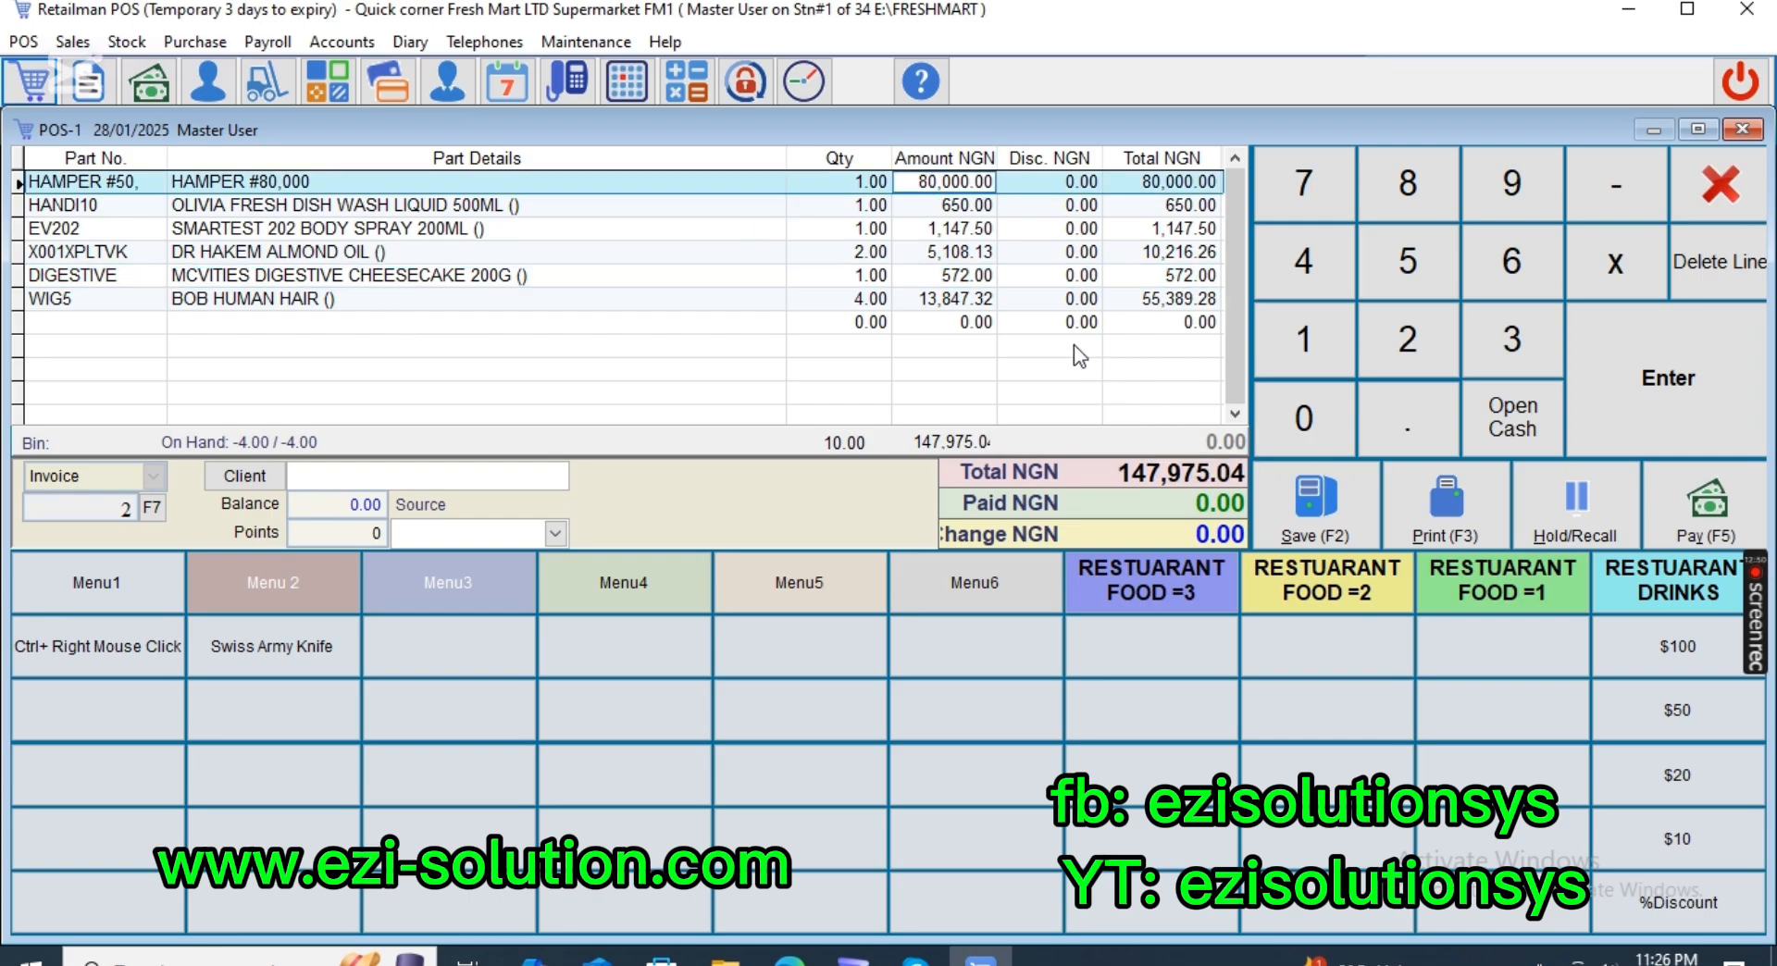
click(912, 205)
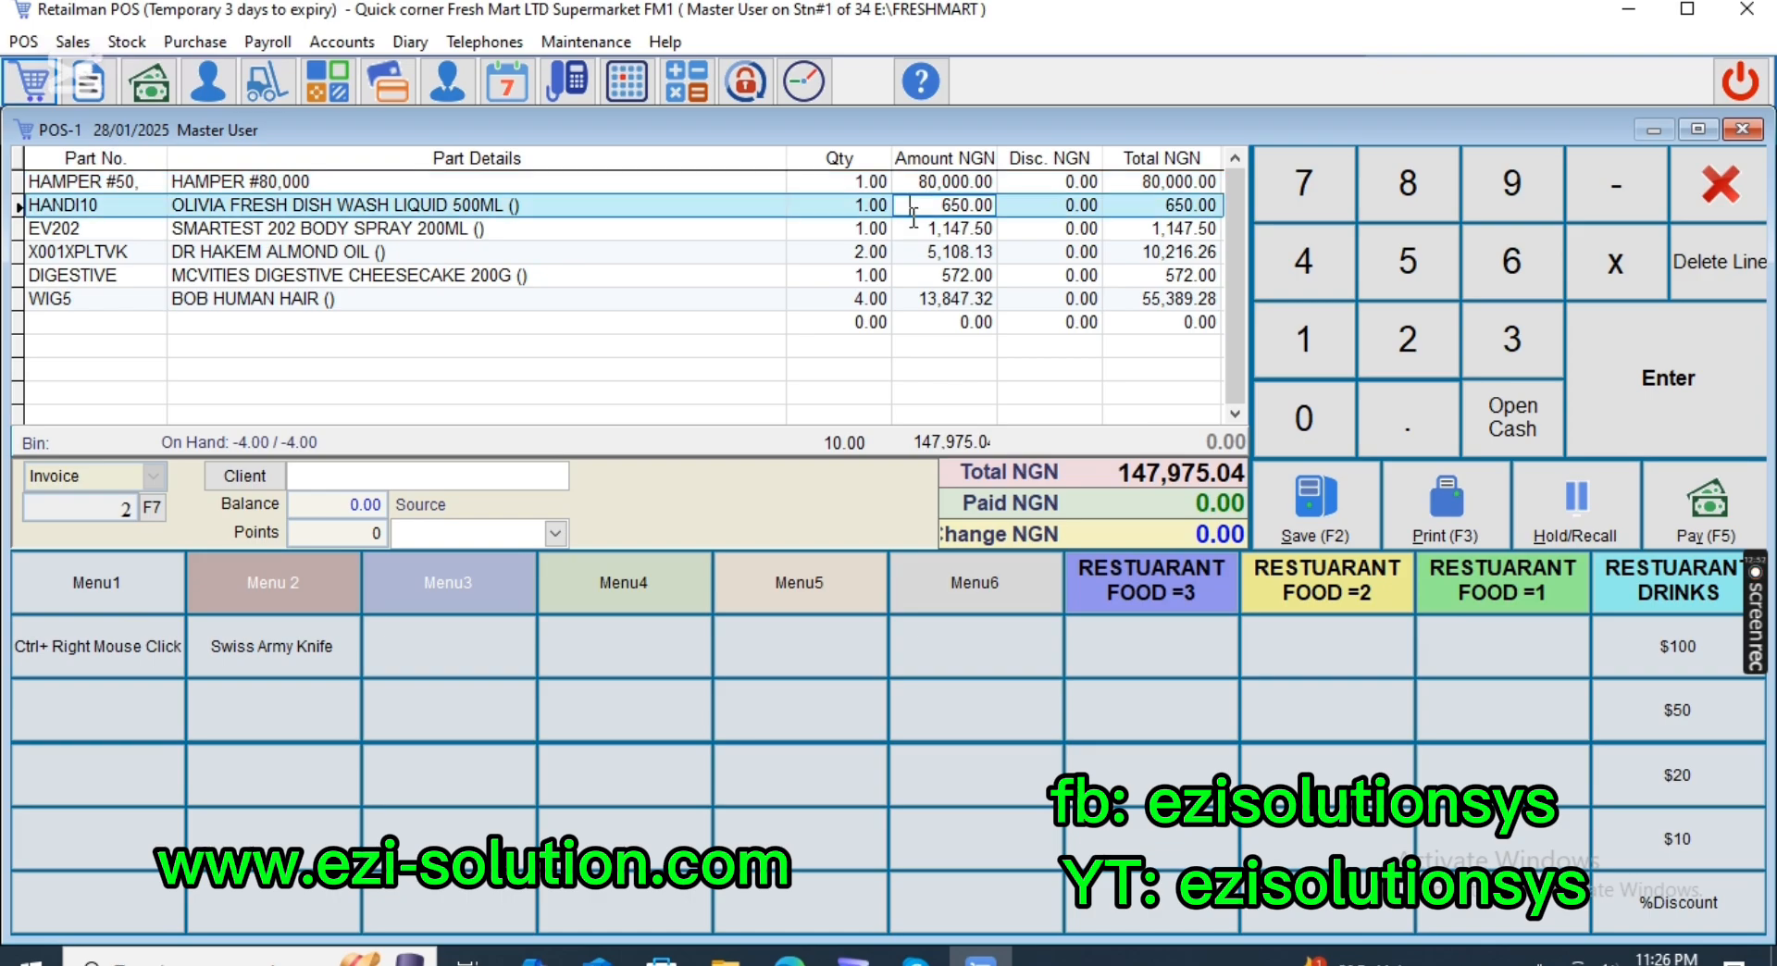
click(913, 228)
click(913, 252)
click(916, 298)
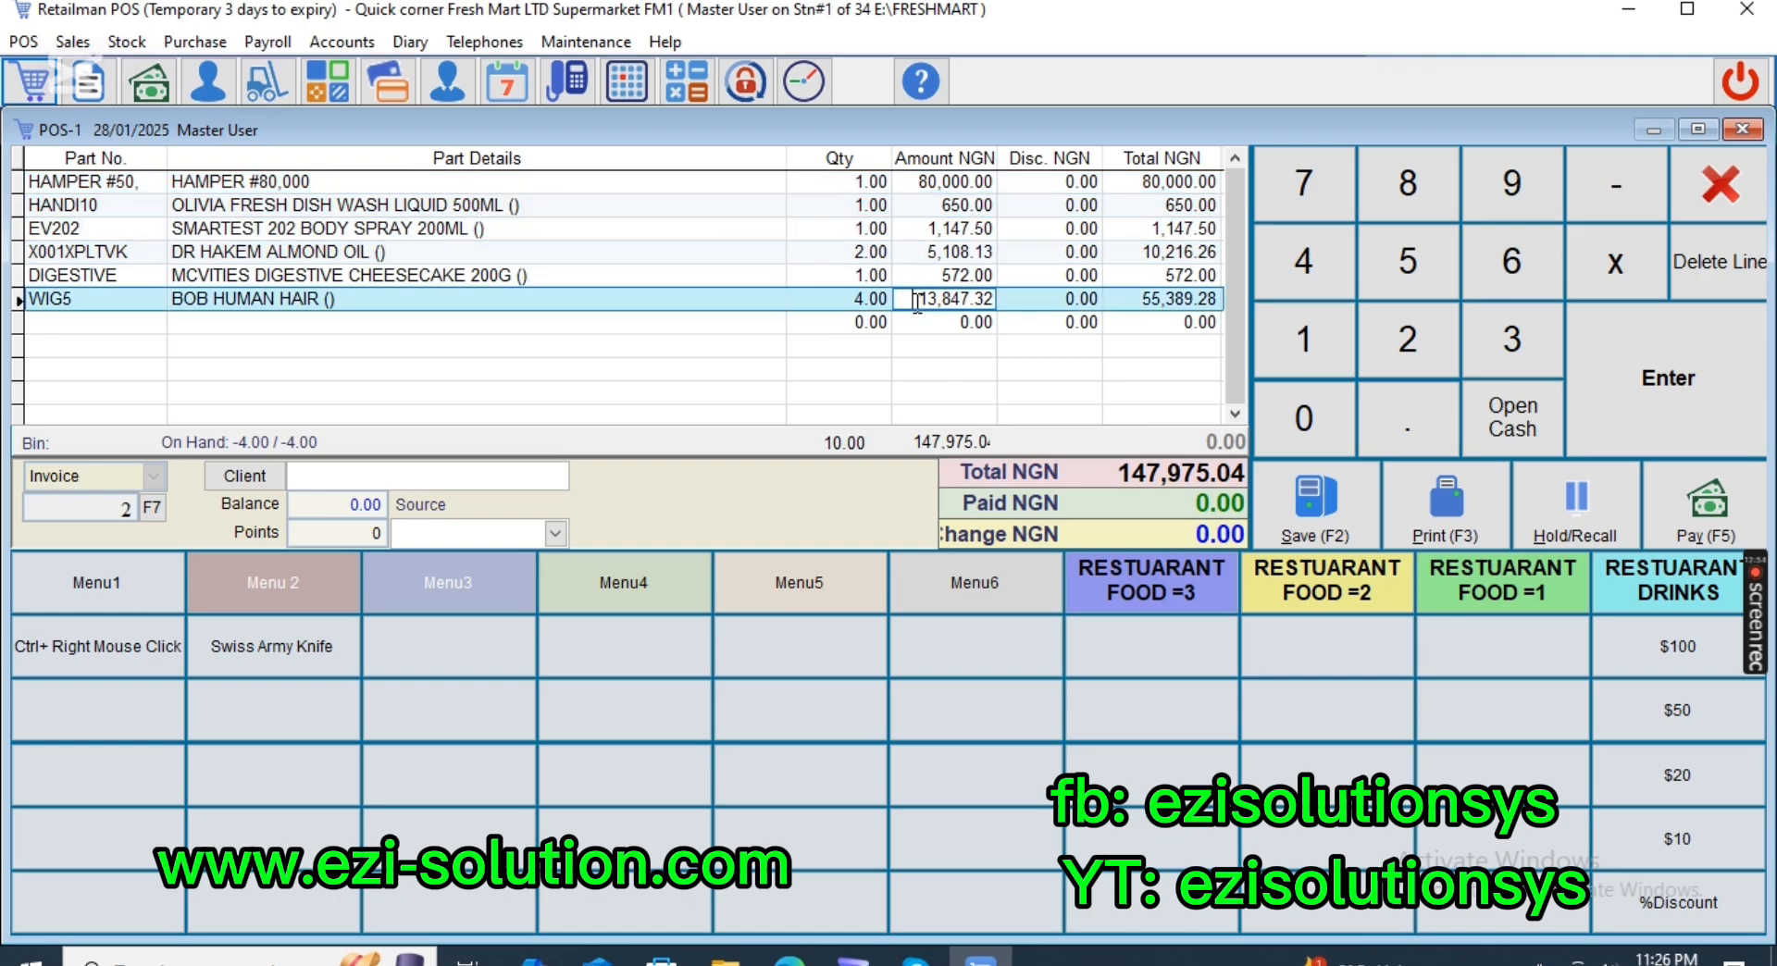
click(907, 204)
click(915, 229)
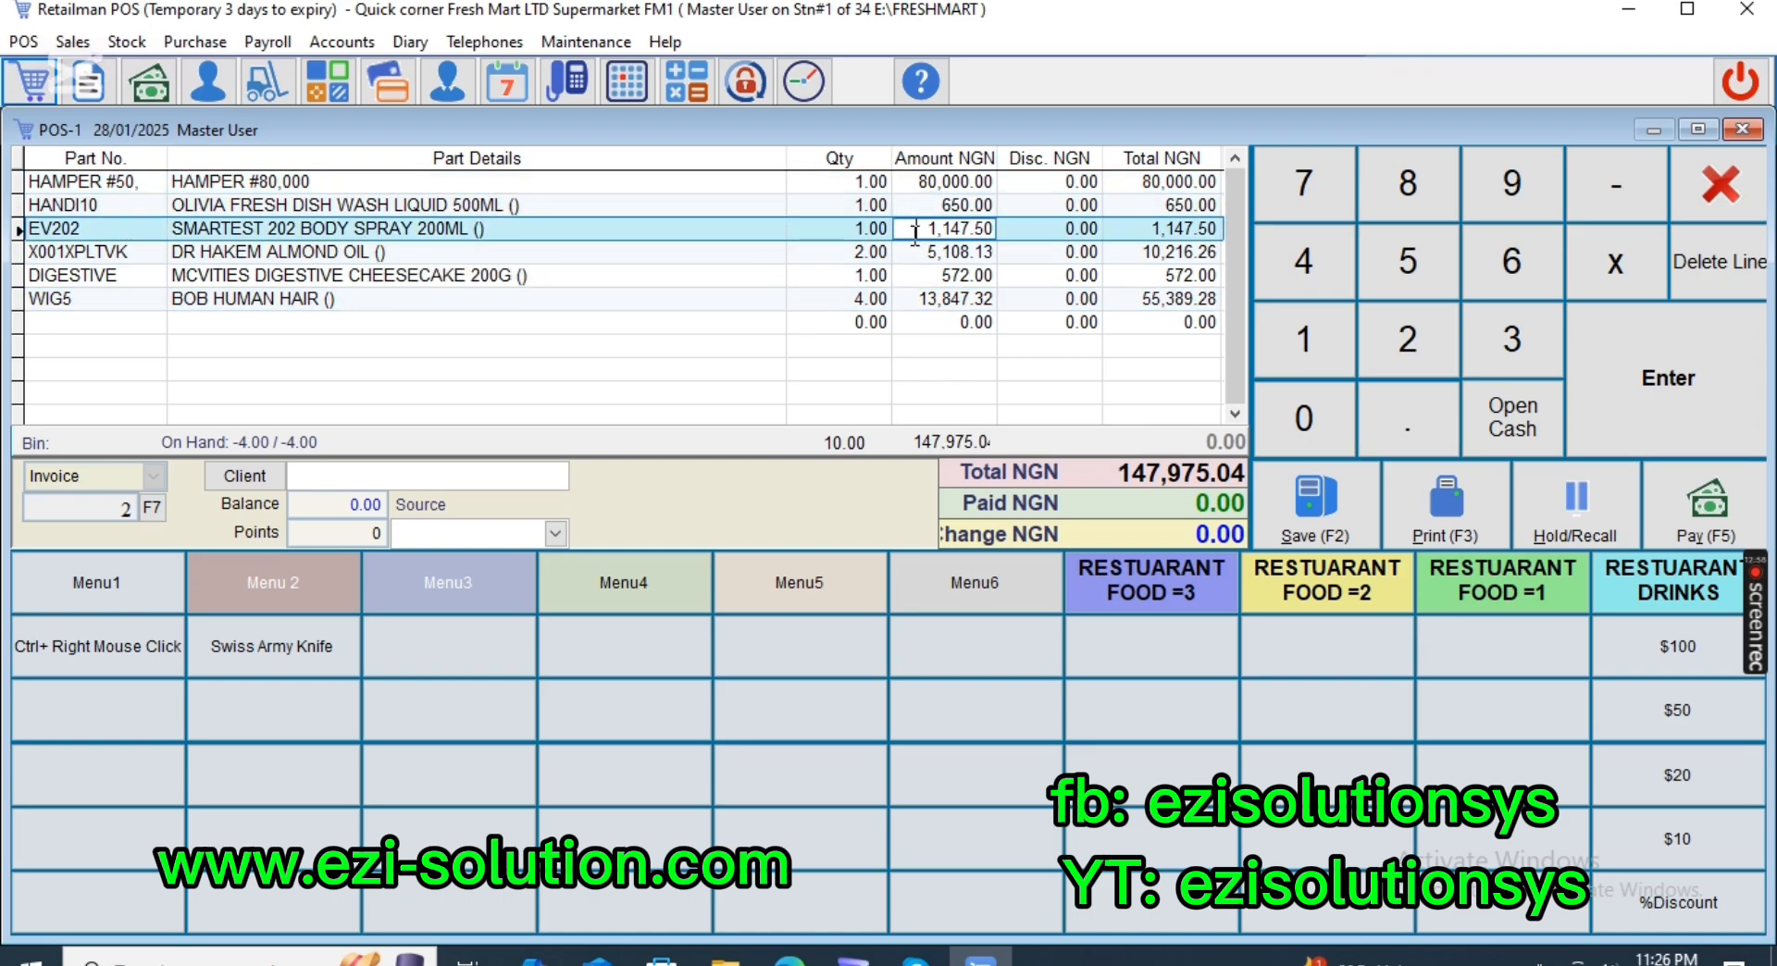
click(915, 275)
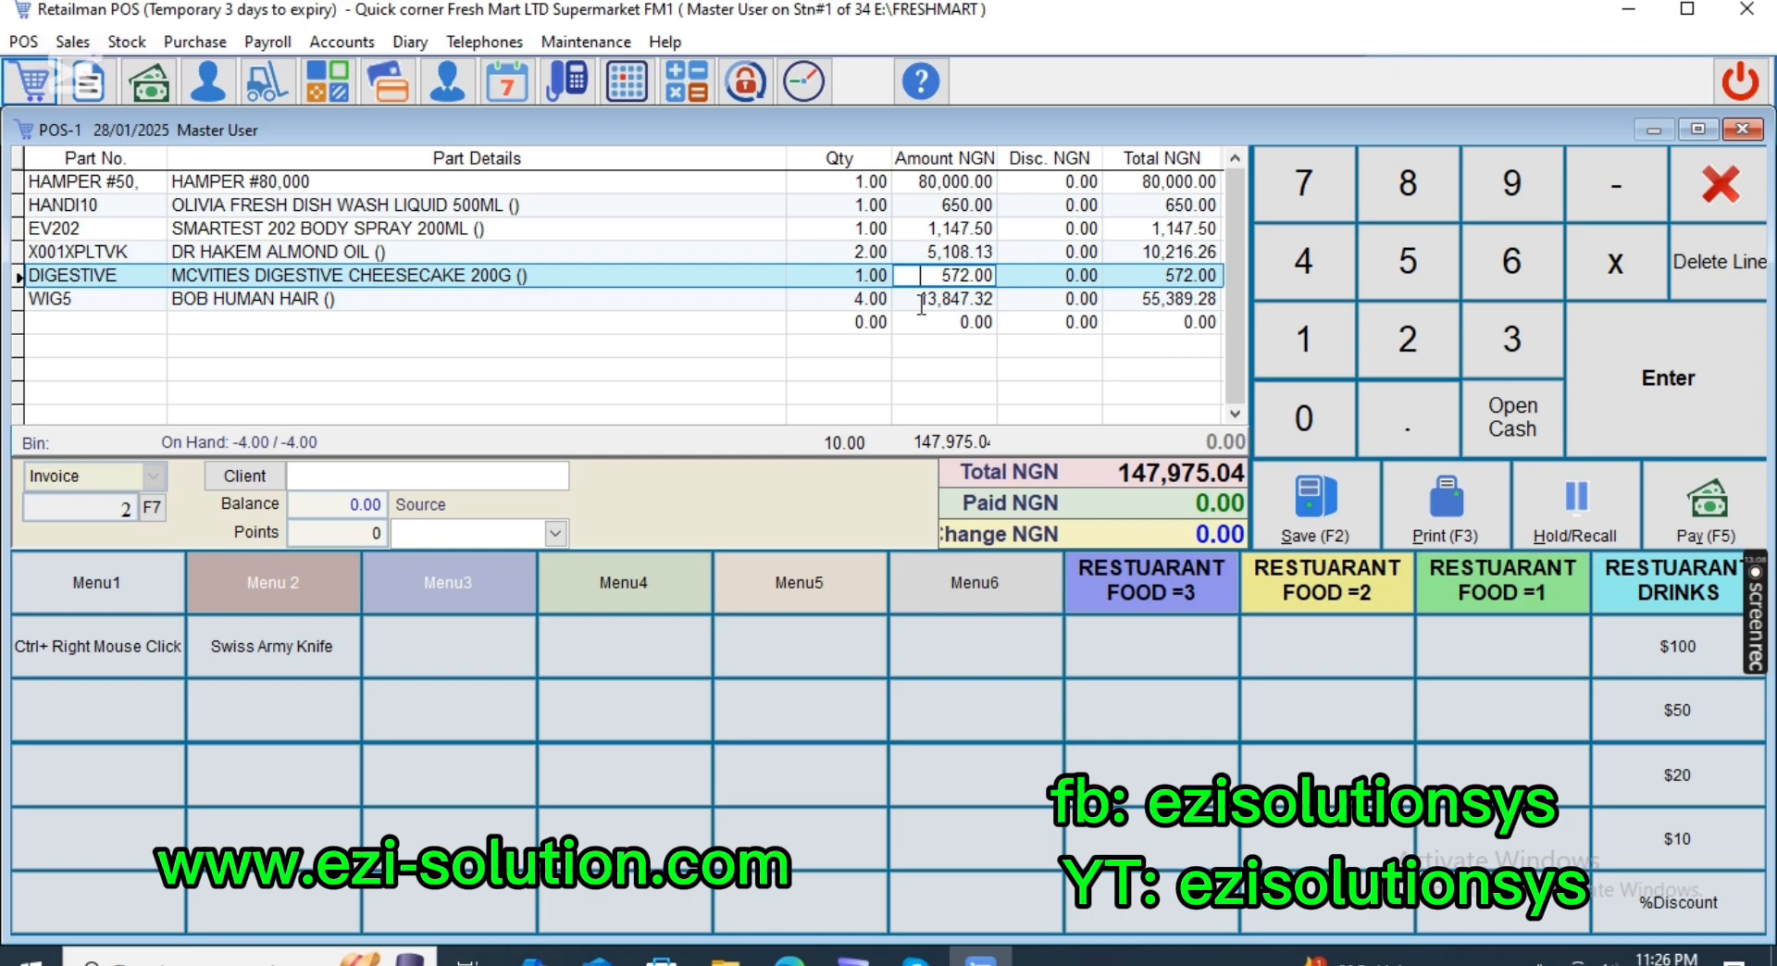
drag(919, 181, 998, 178)
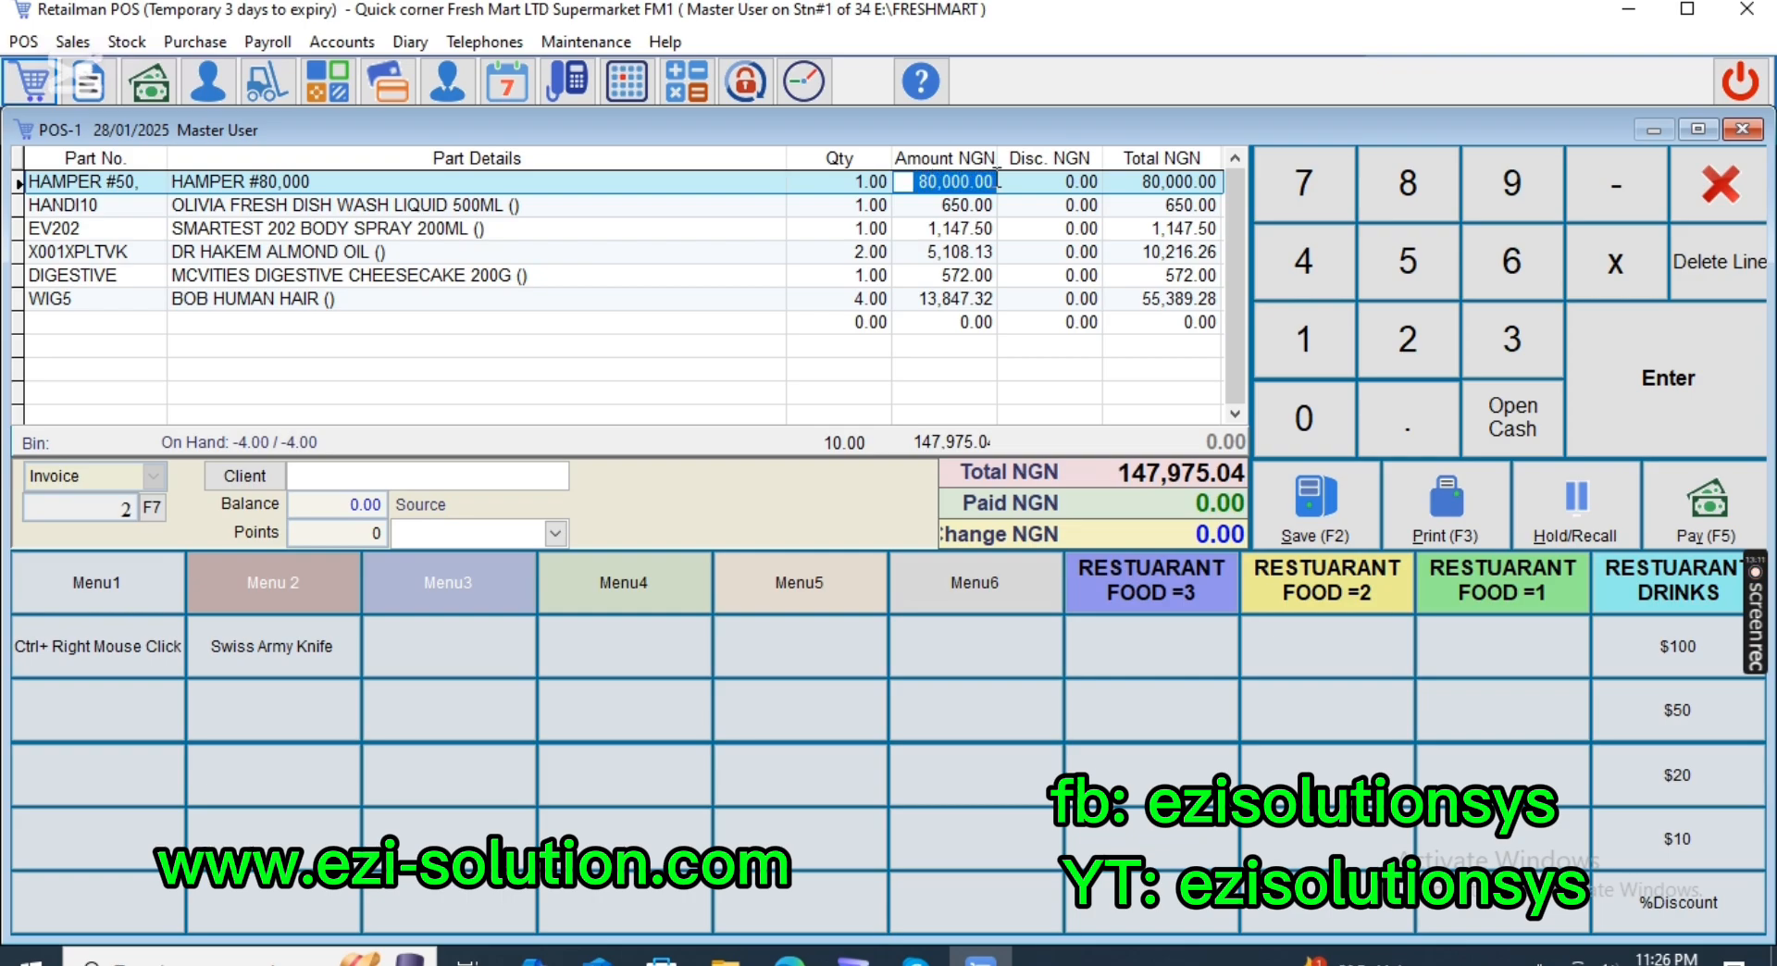
click(913, 211)
click(938, 227)
click(933, 251)
click(927, 322)
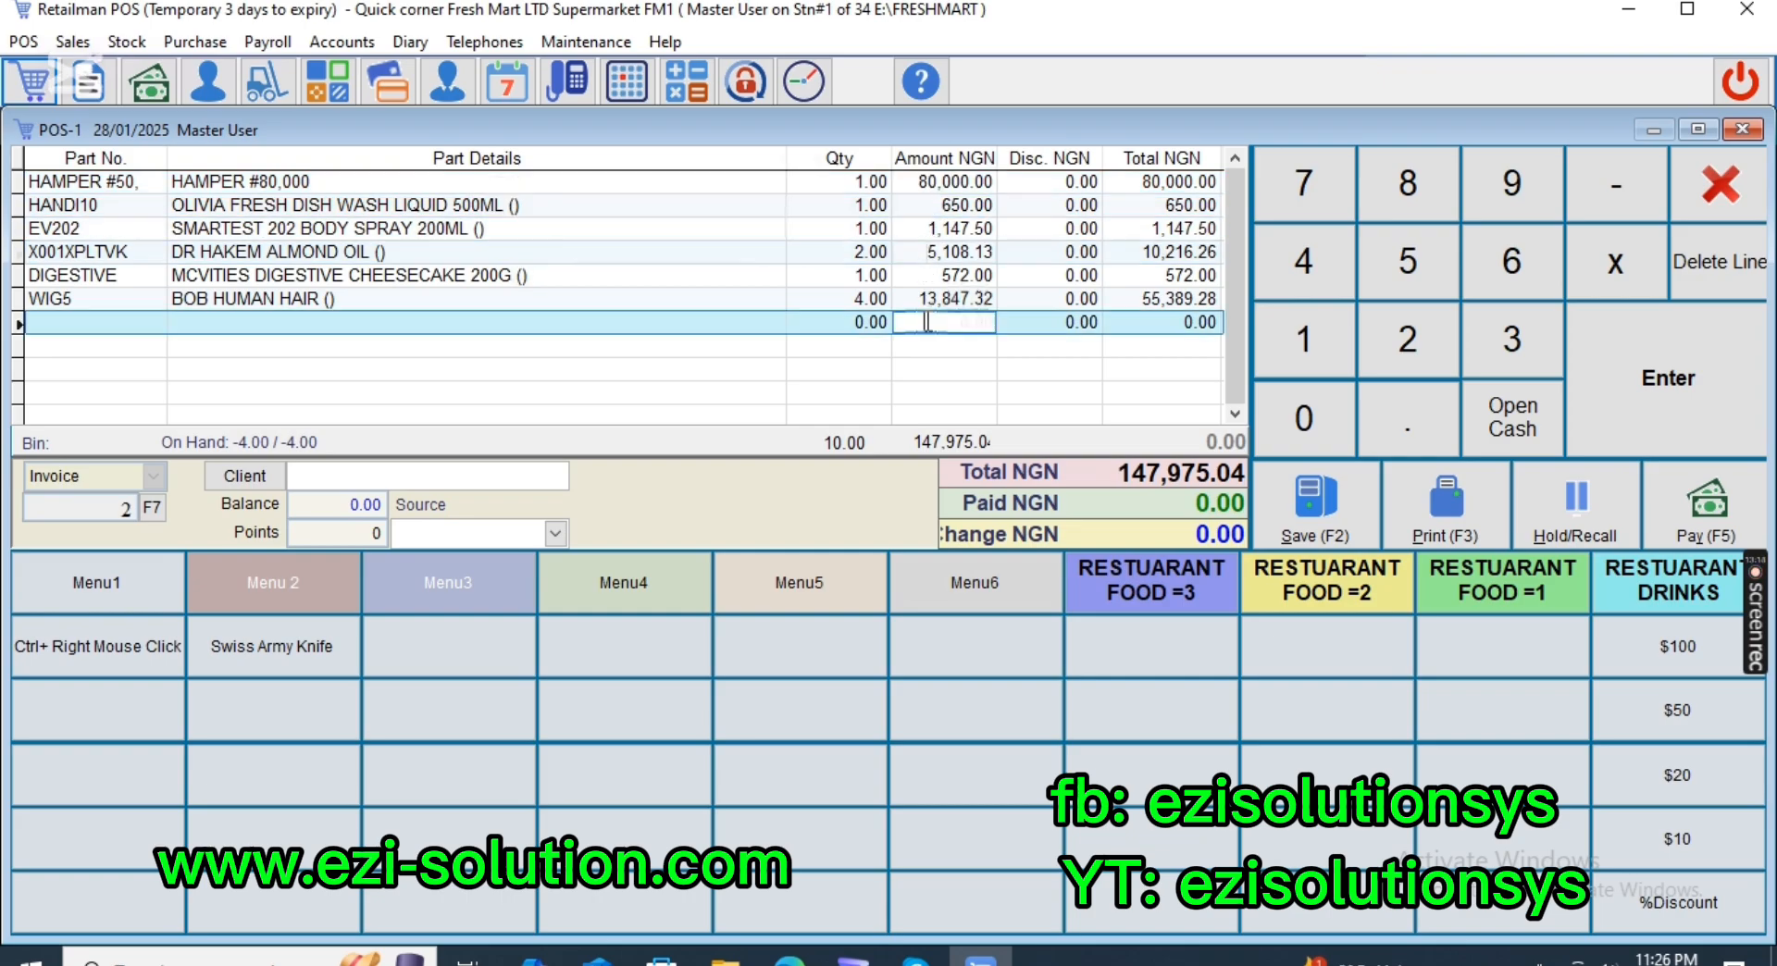
drag(916, 181, 997, 203)
click(927, 211)
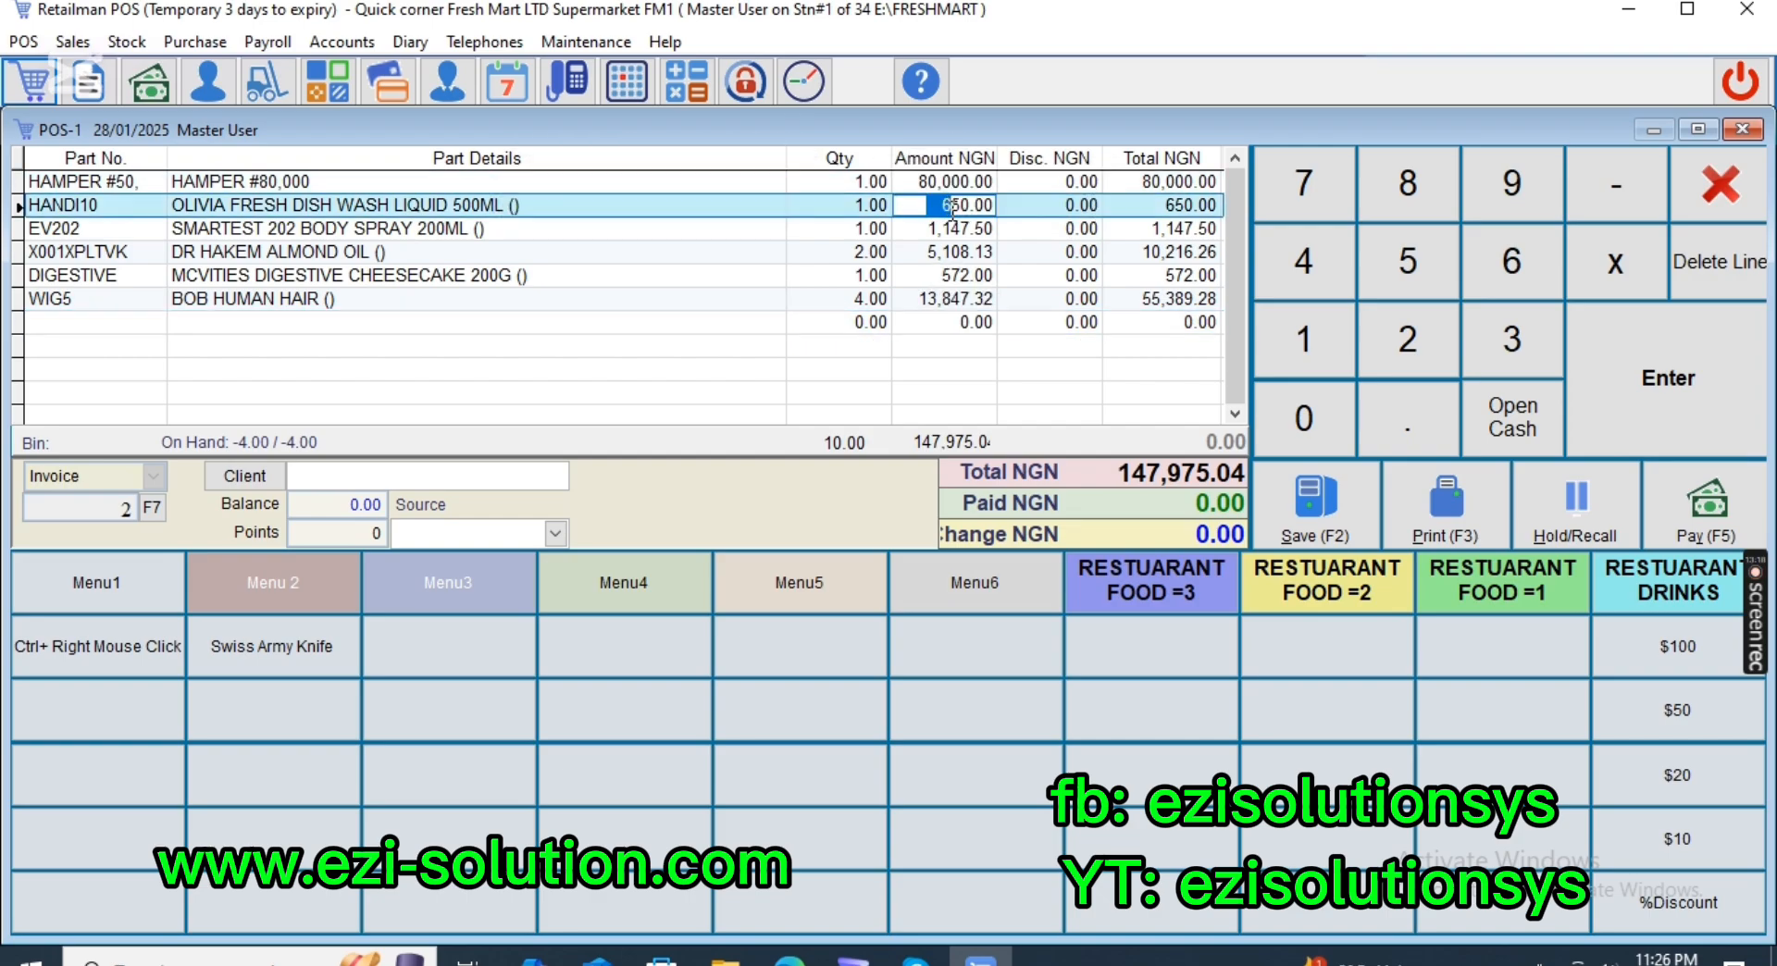
drag(924, 252, 938, 275)
click(947, 324)
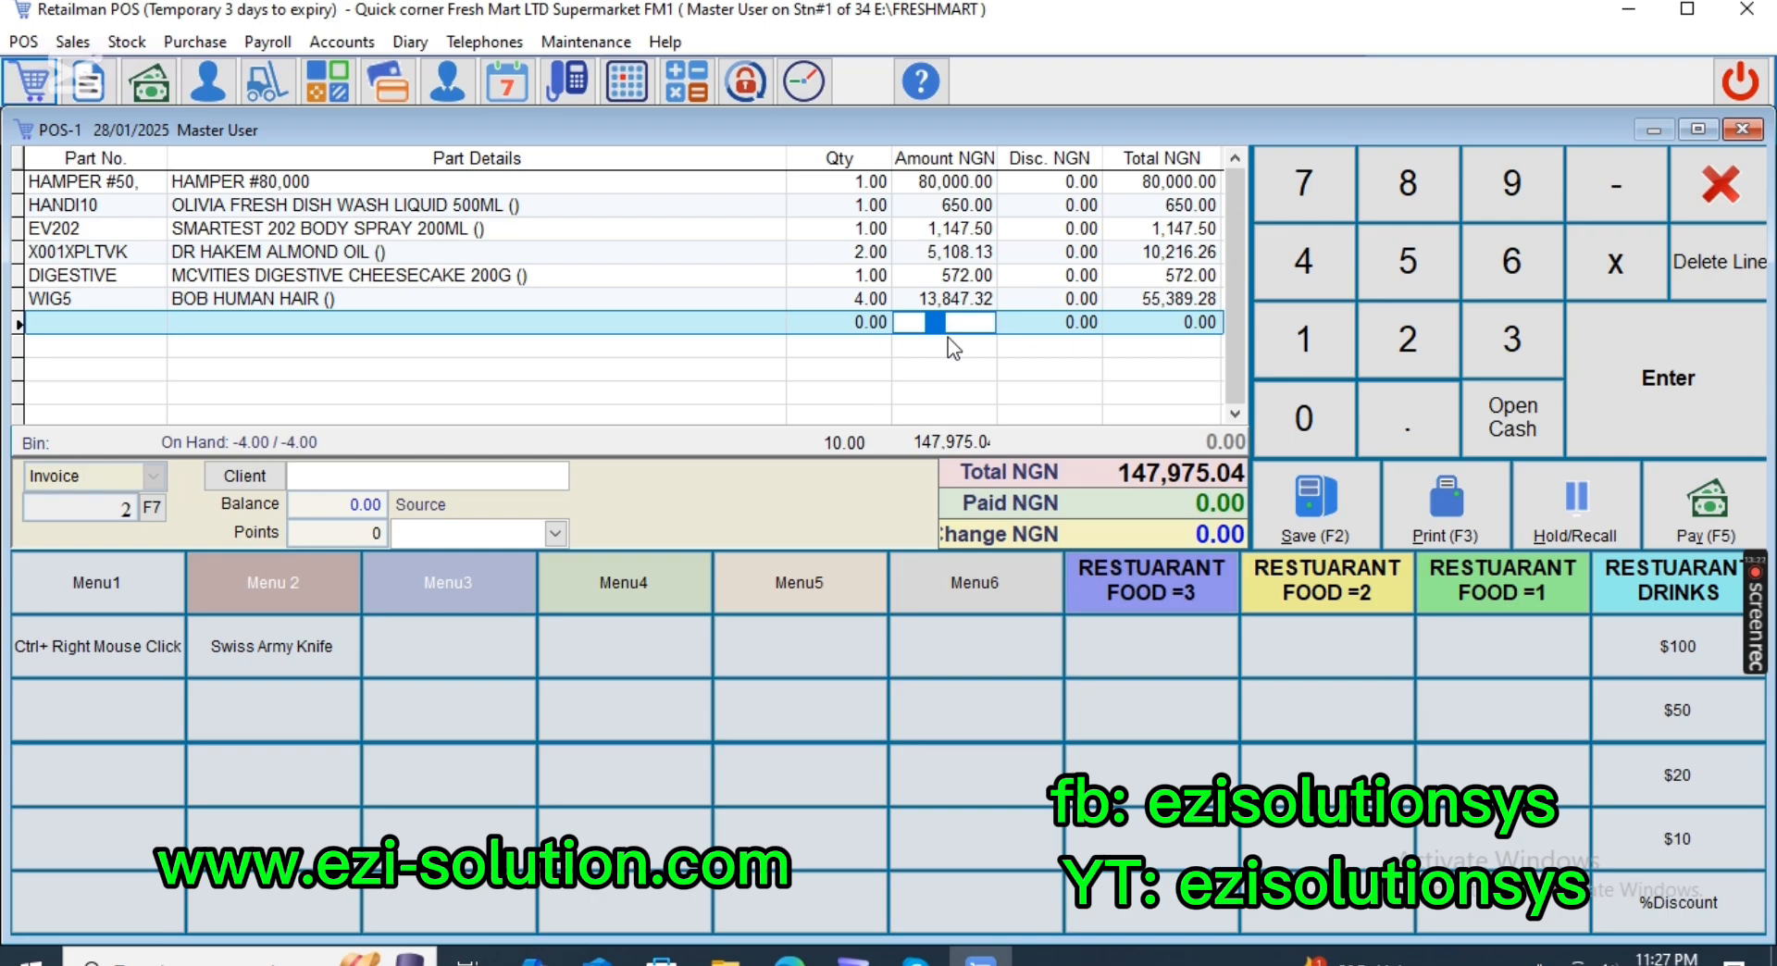
click(275, 176)
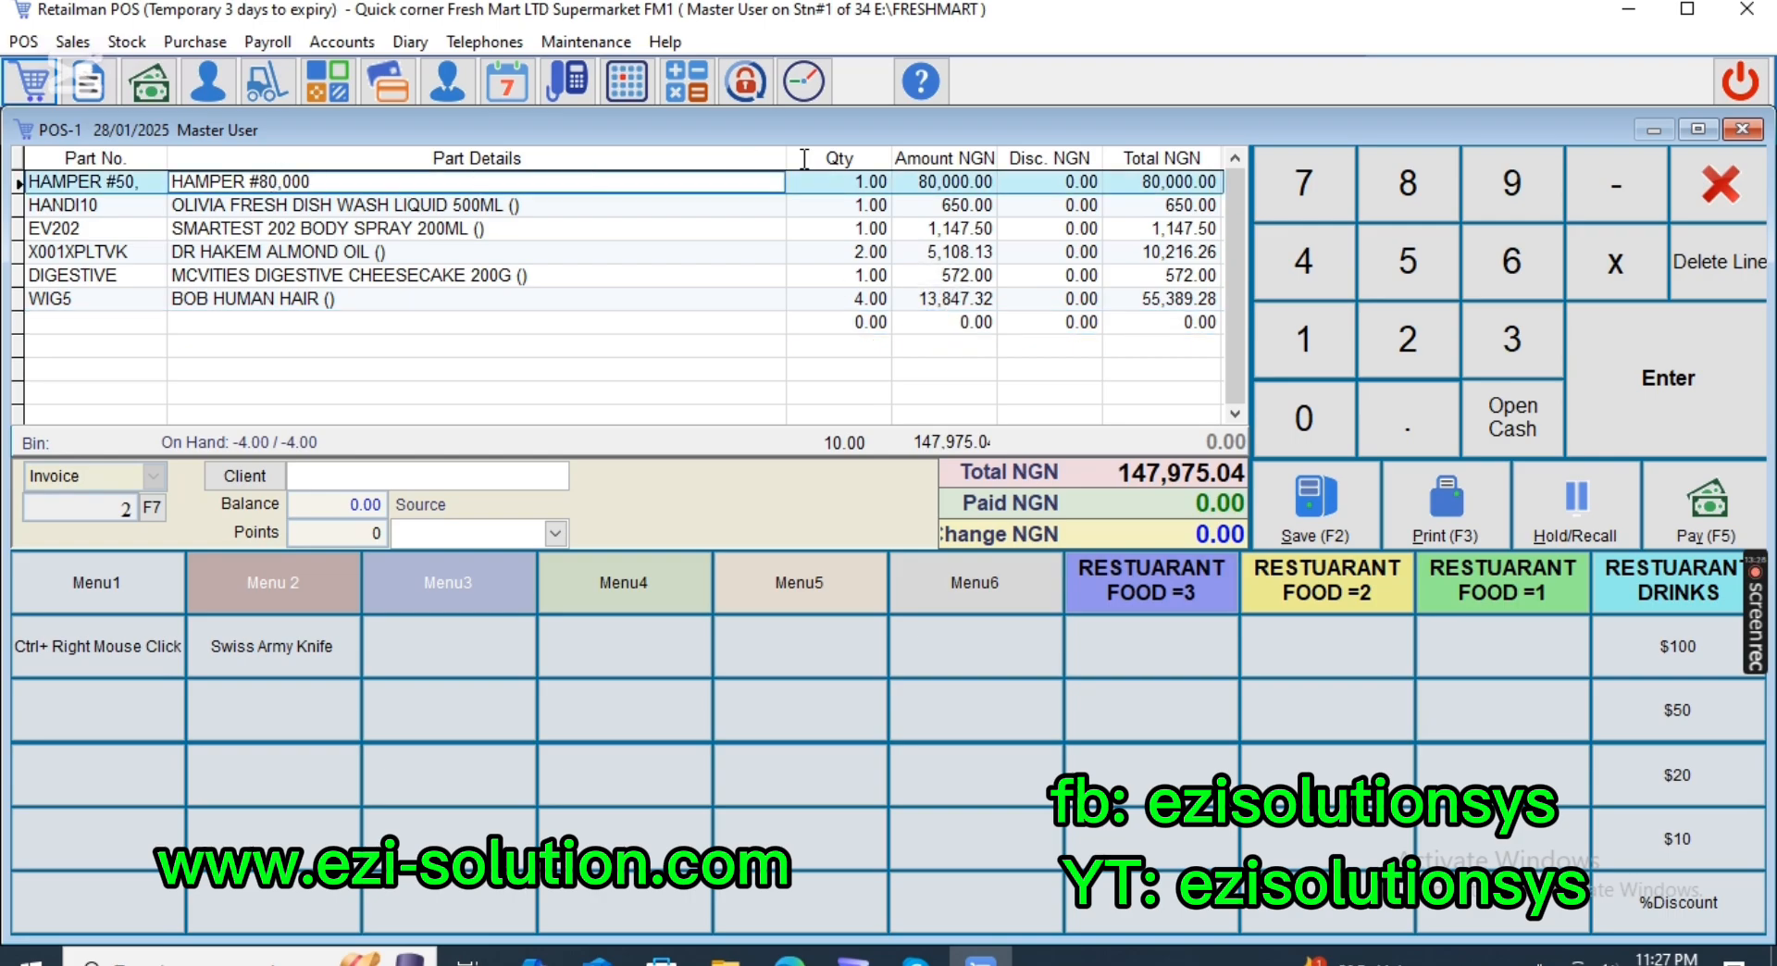
click(902, 182)
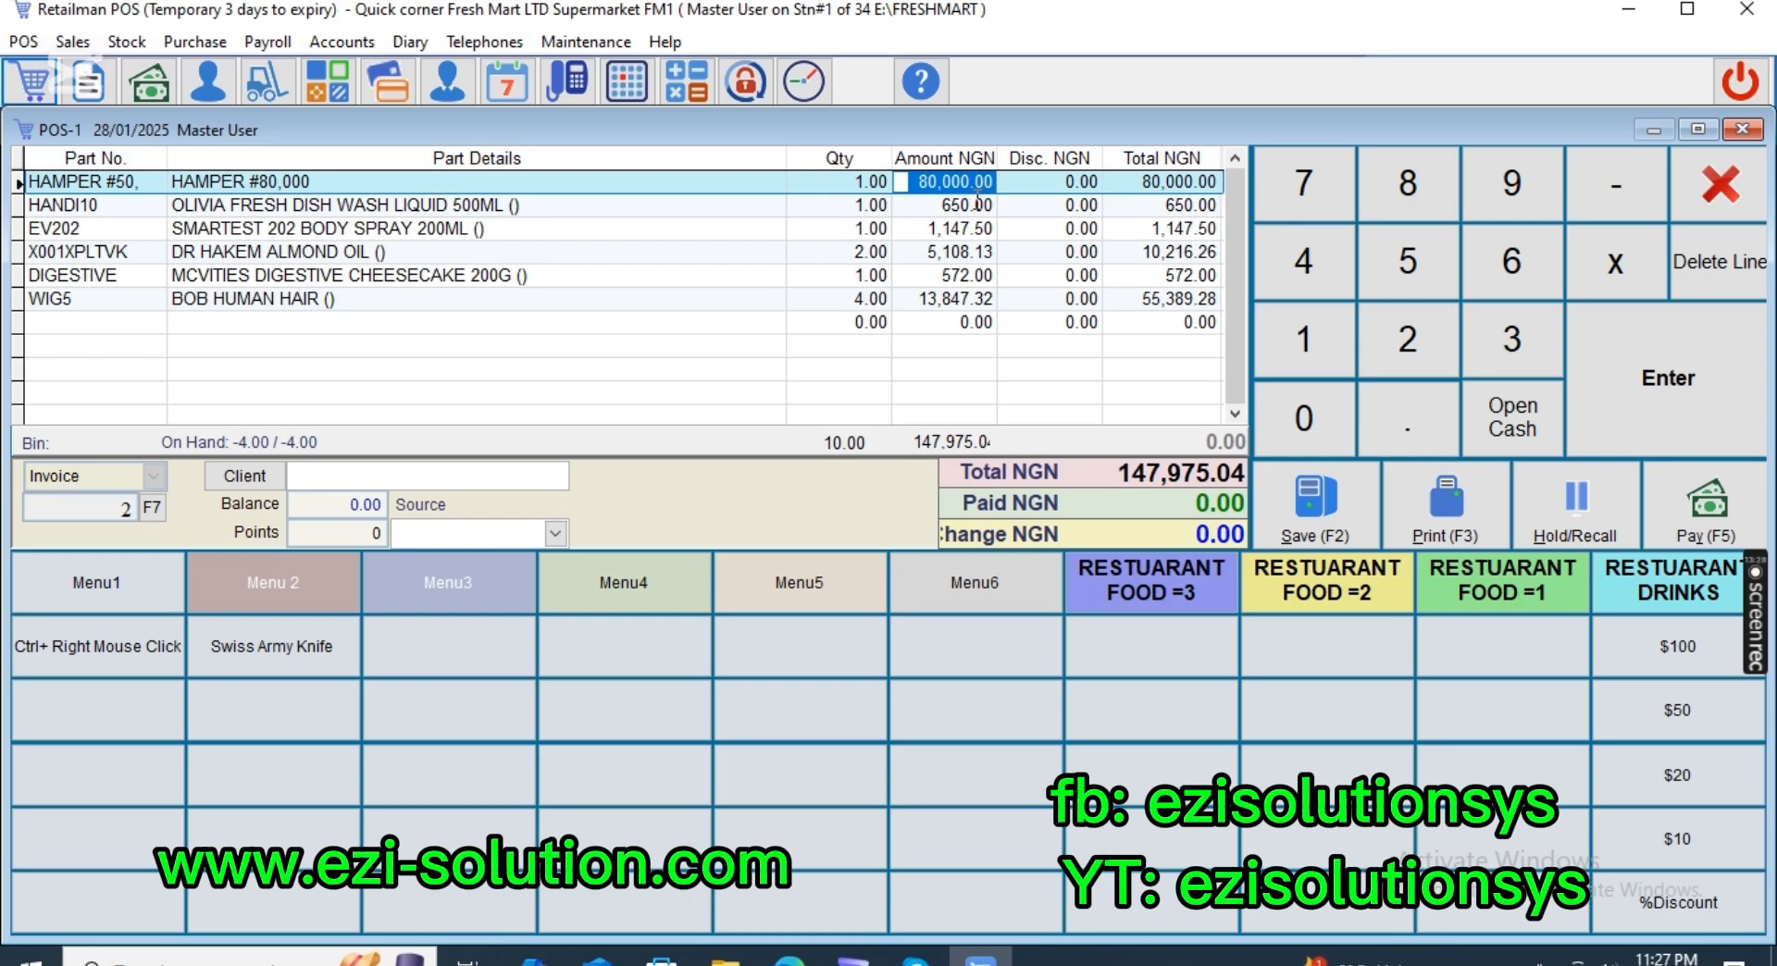
drag(925, 205, 960, 211)
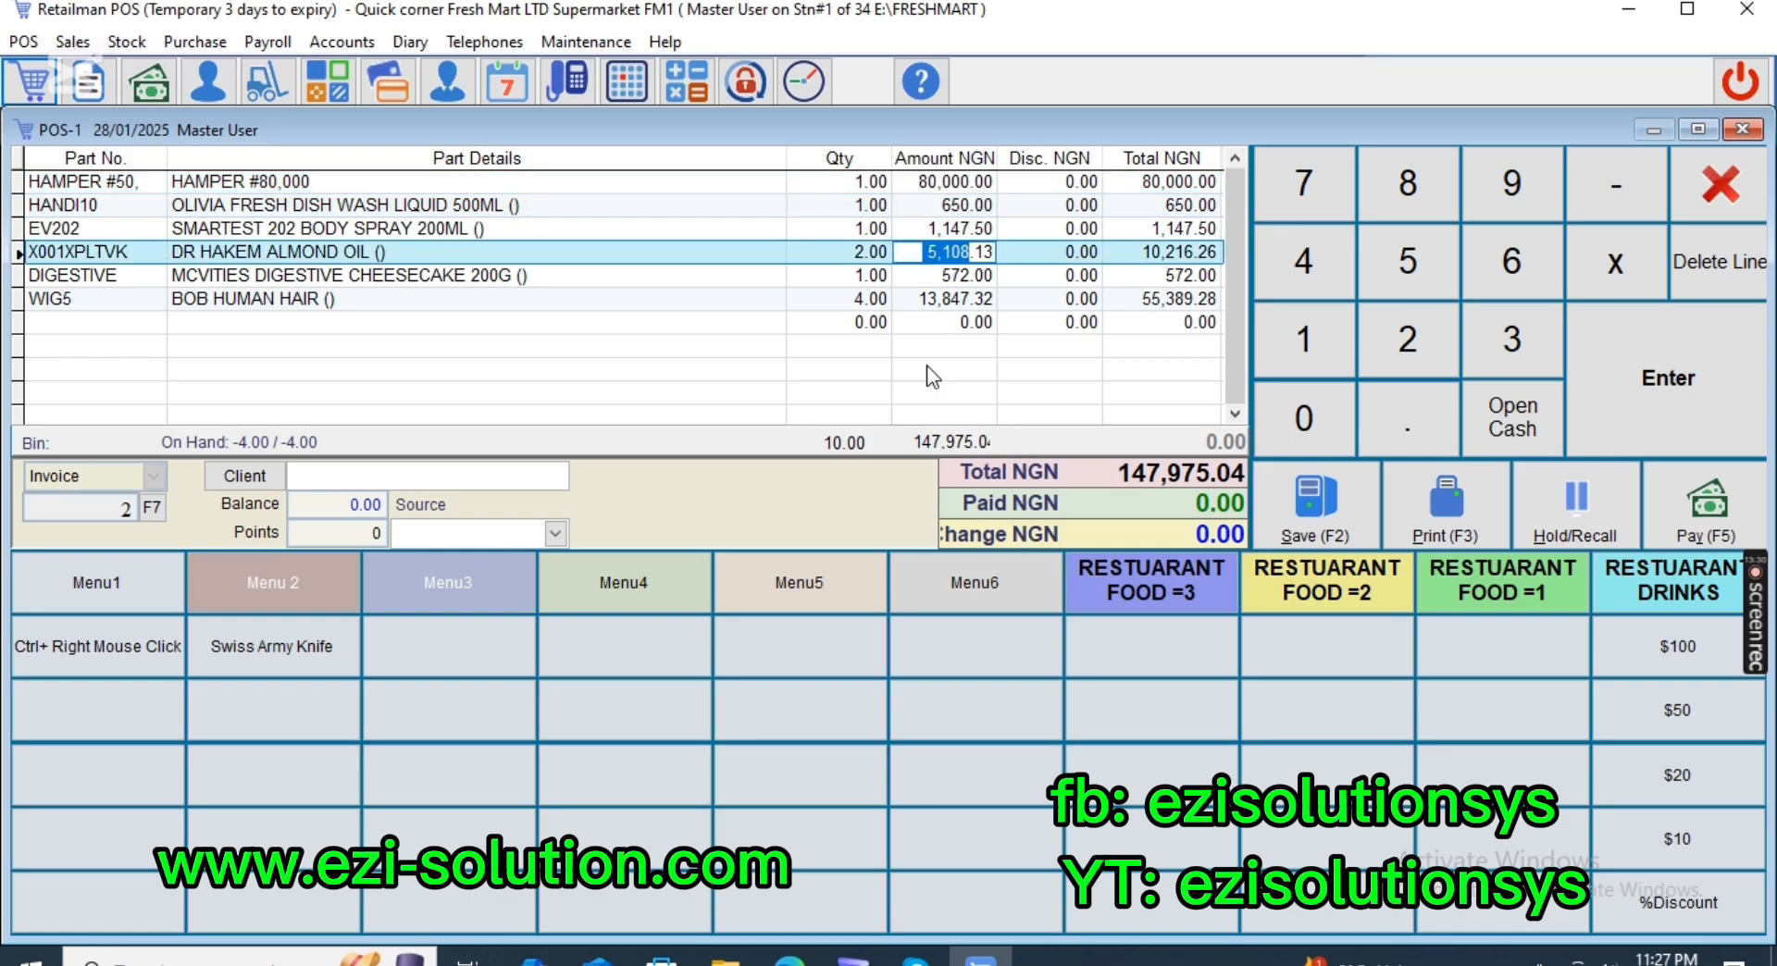
click(919, 308)
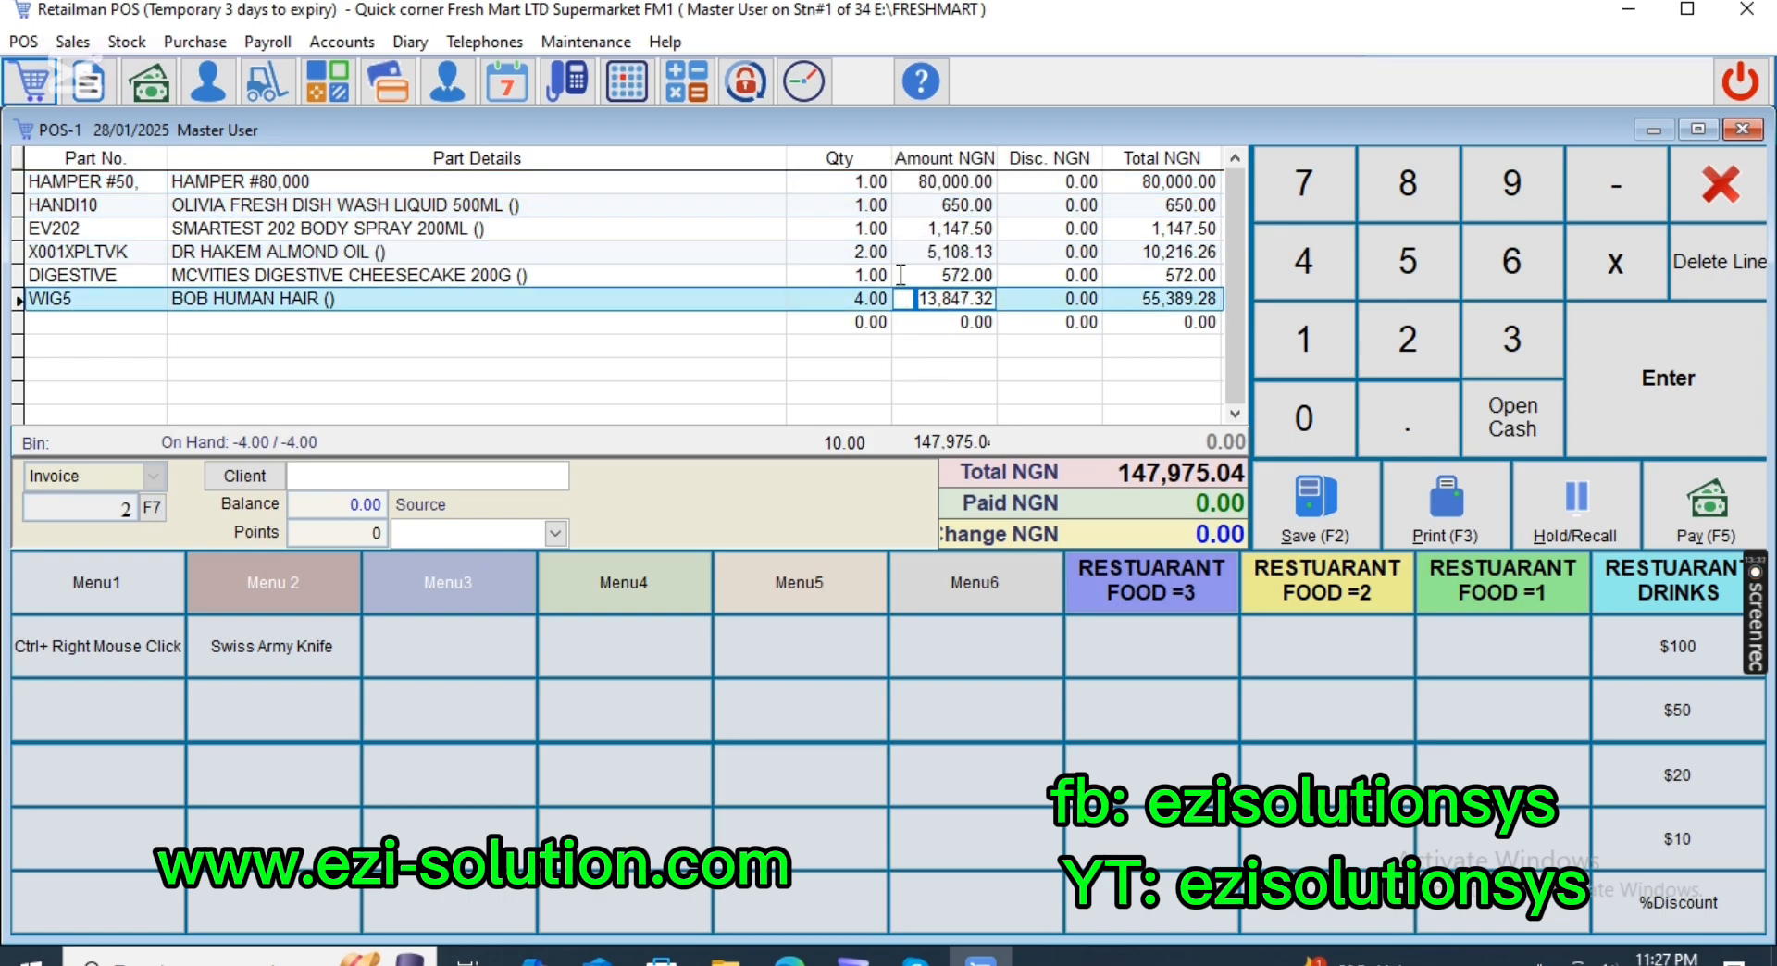
click(919, 205)
click(919, 229)
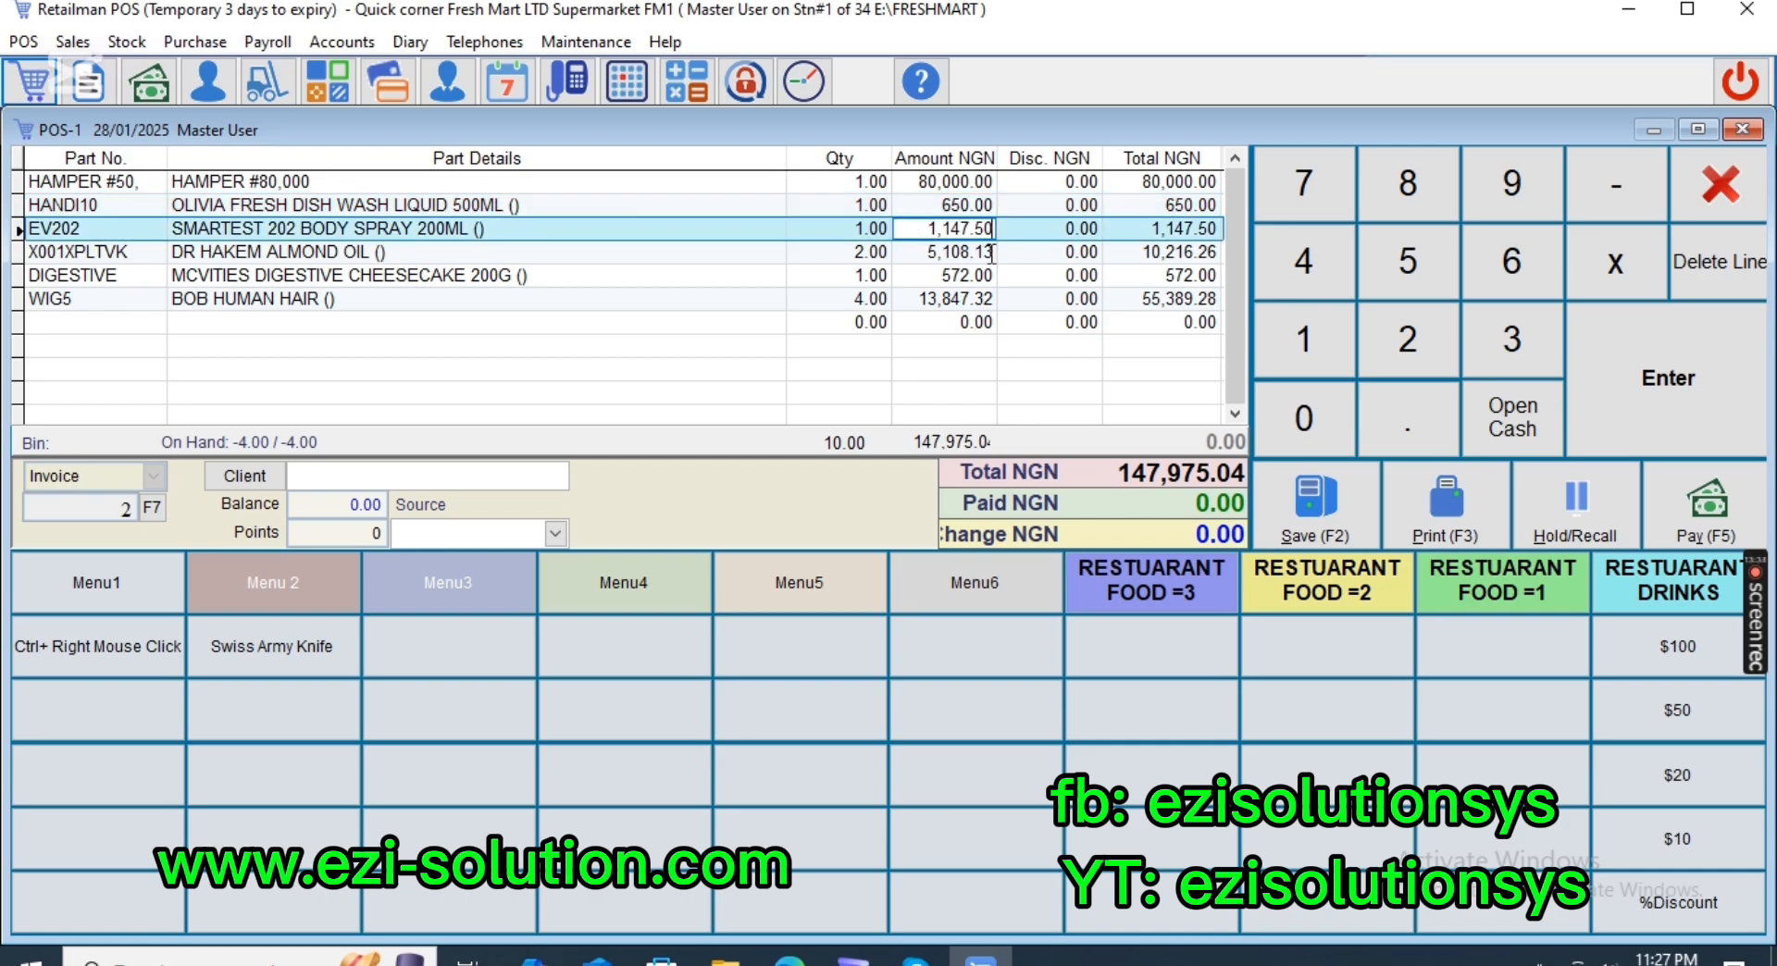
click(944, 275)
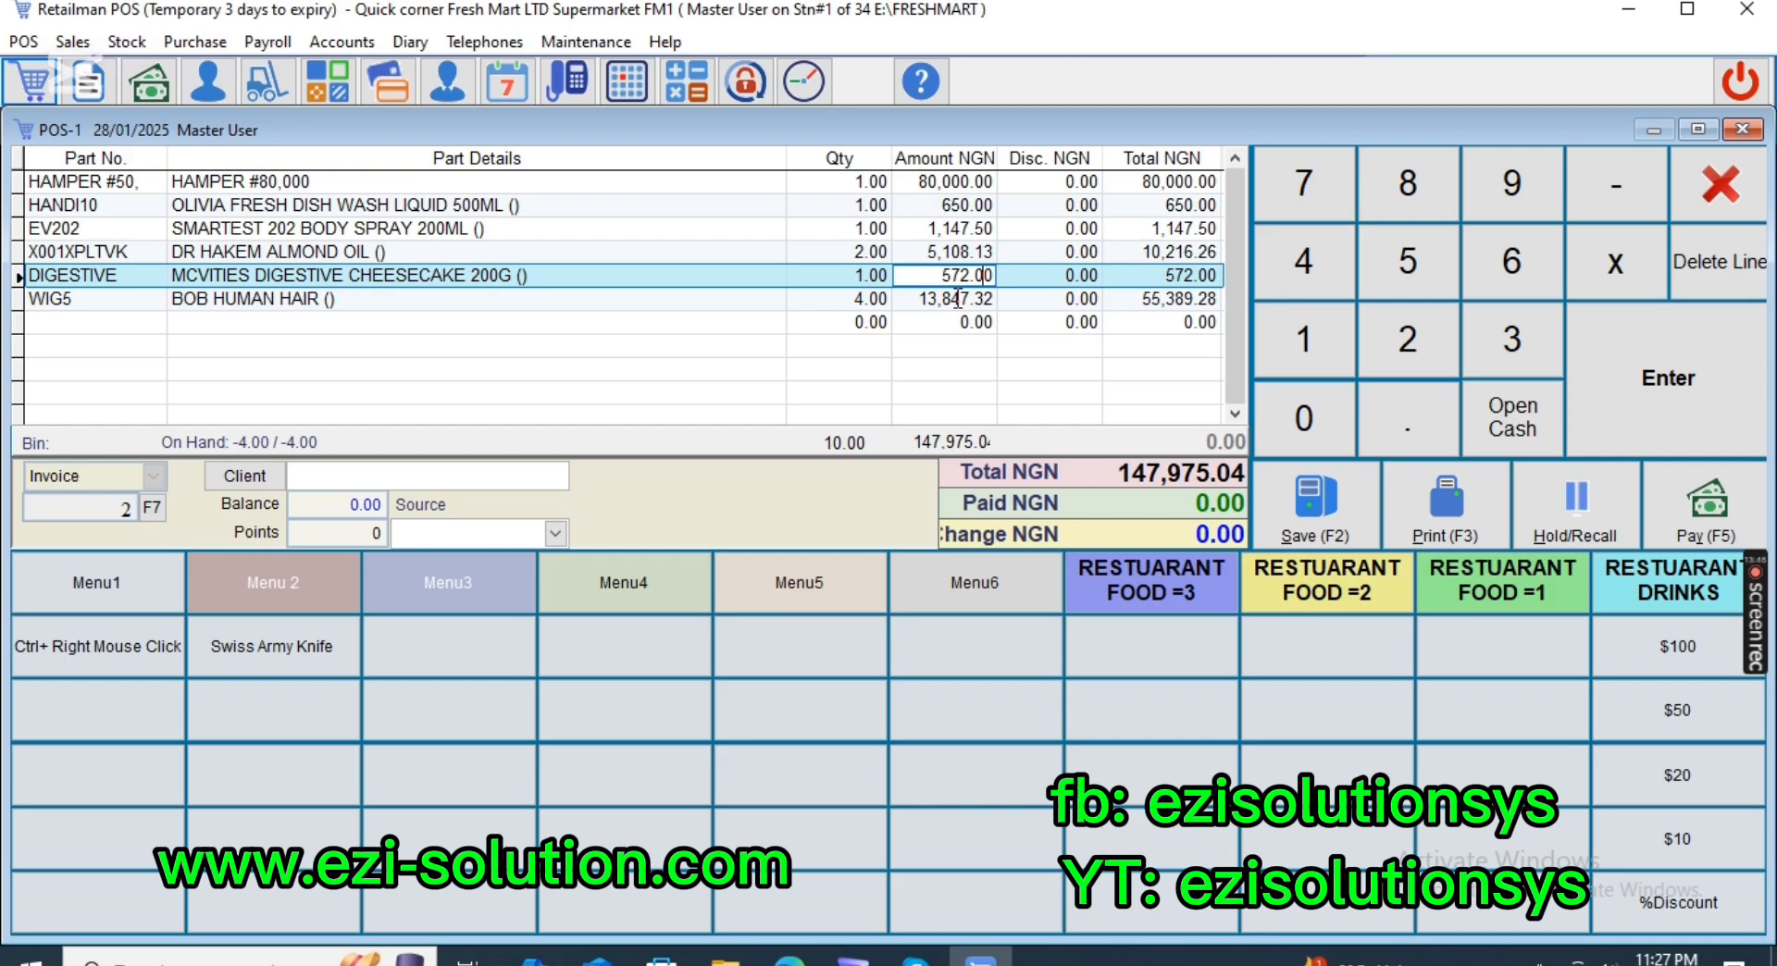
click(945, 181)
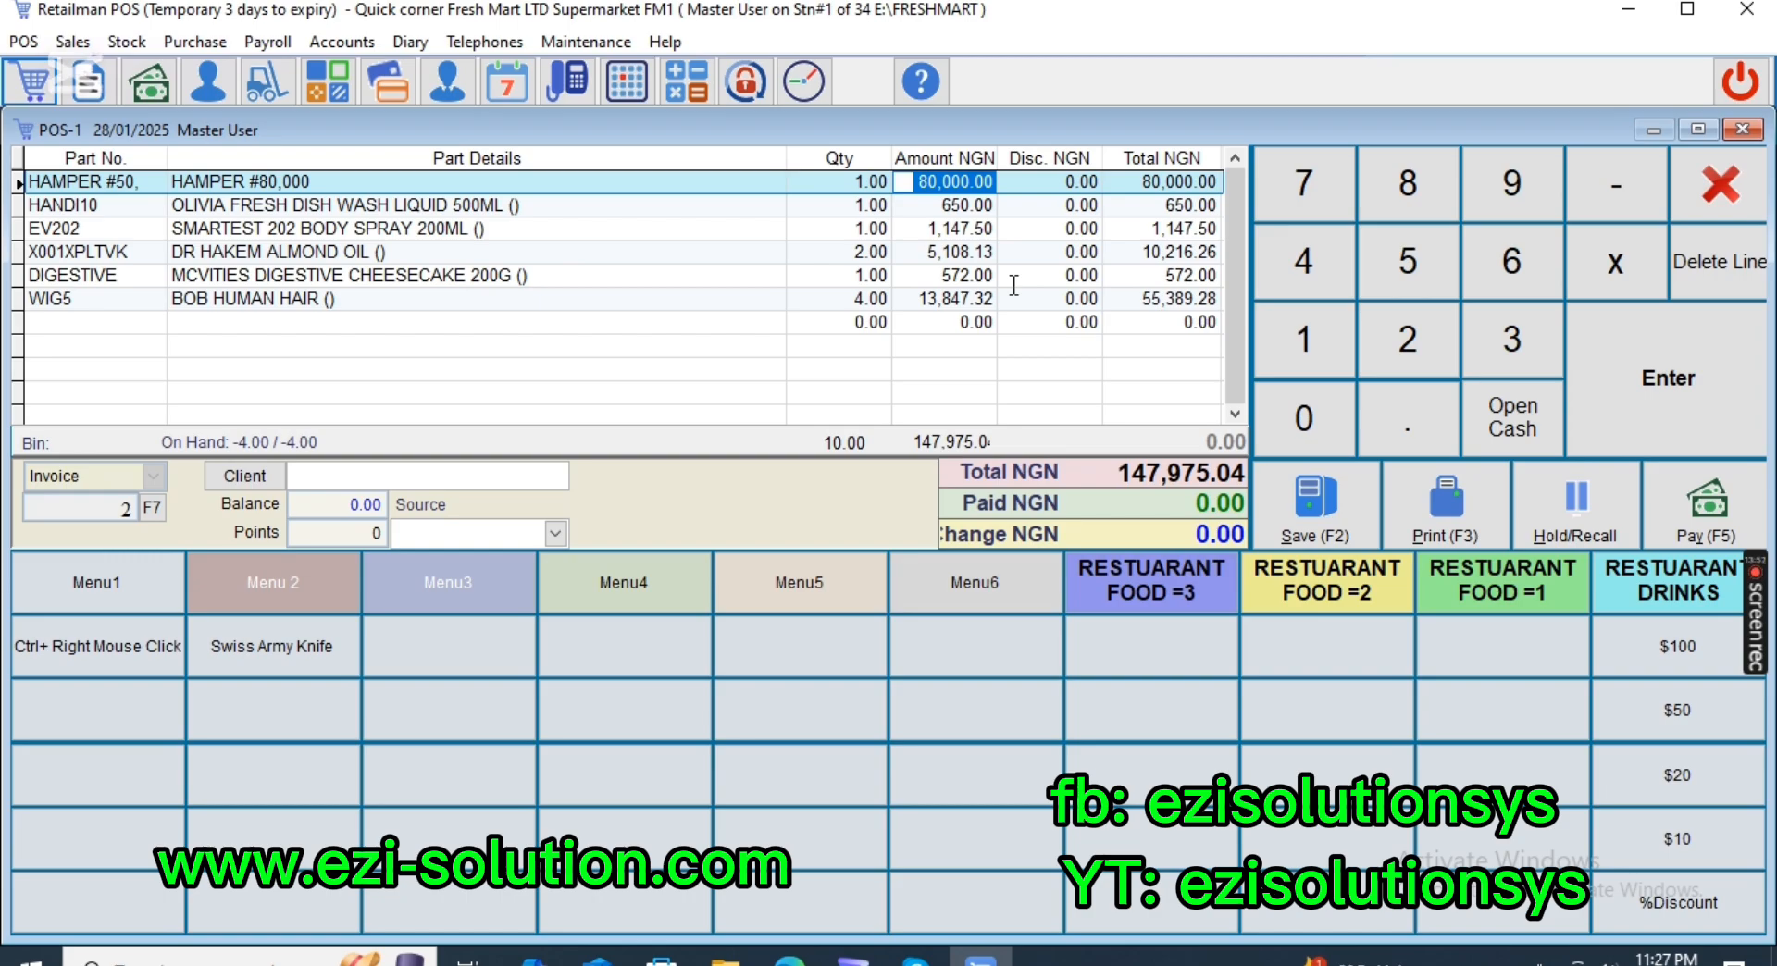
Delete the SMARTEST 202 body spray and MCVITIES DIGESTIVE cheesecake lines from the hamper invoice.
click(132, 228)
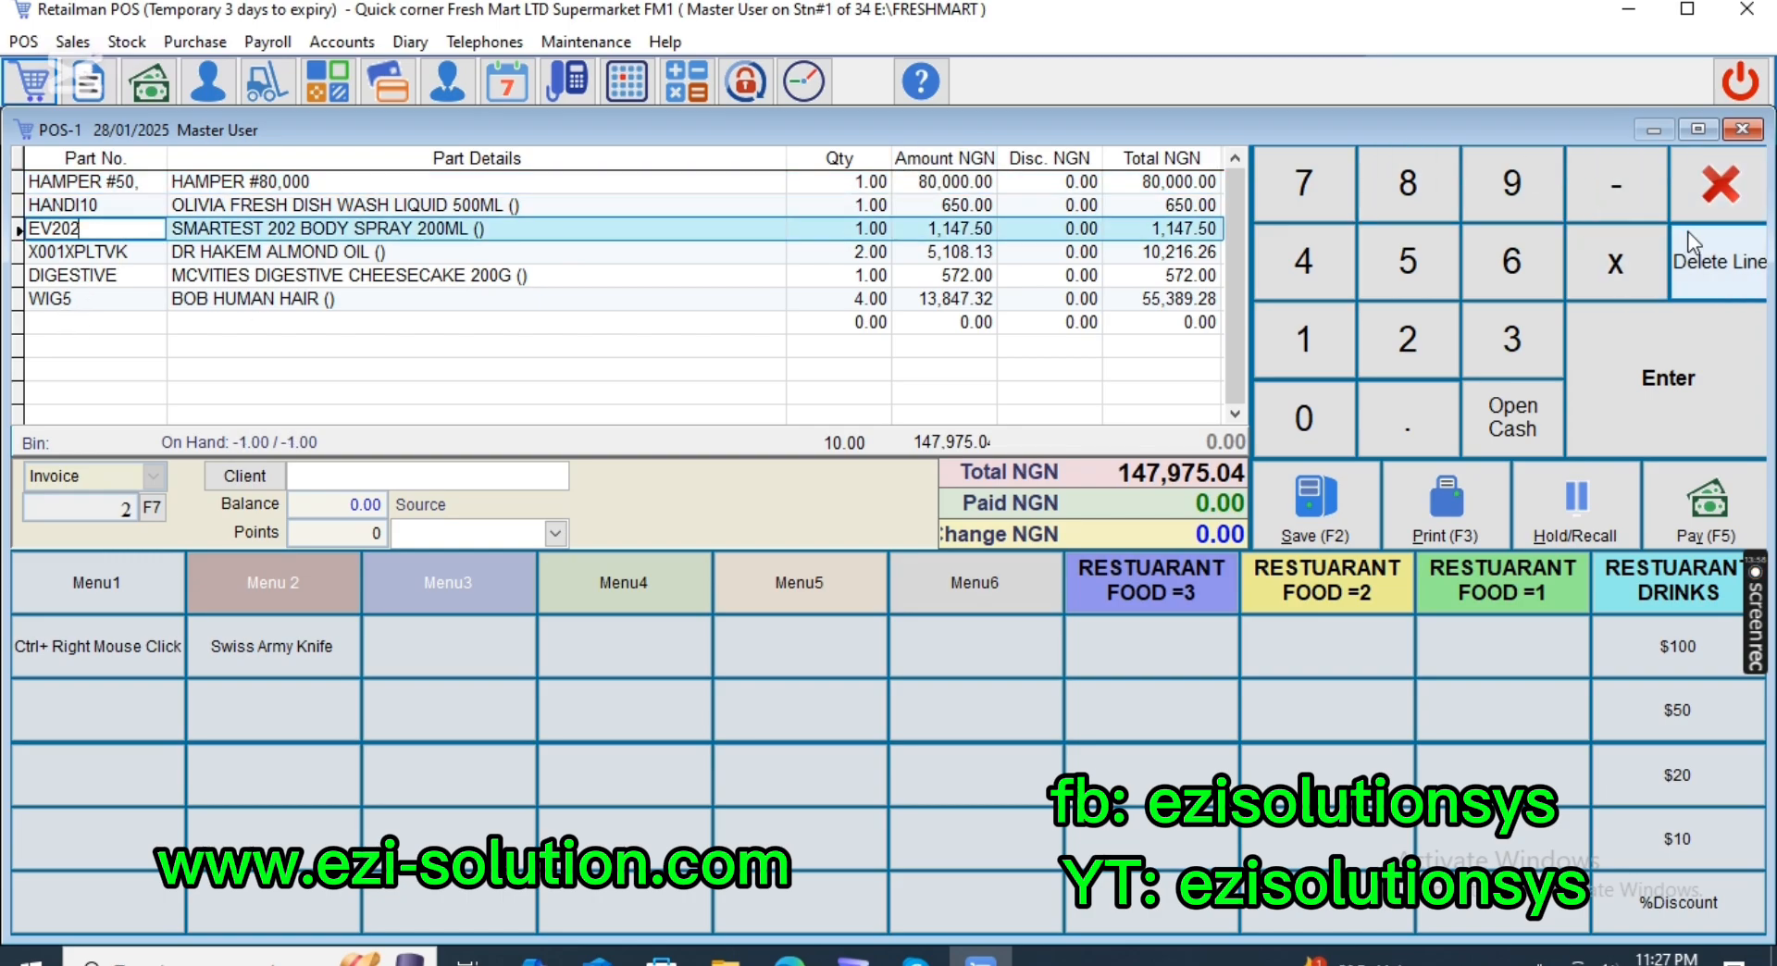
click(1706, 259)
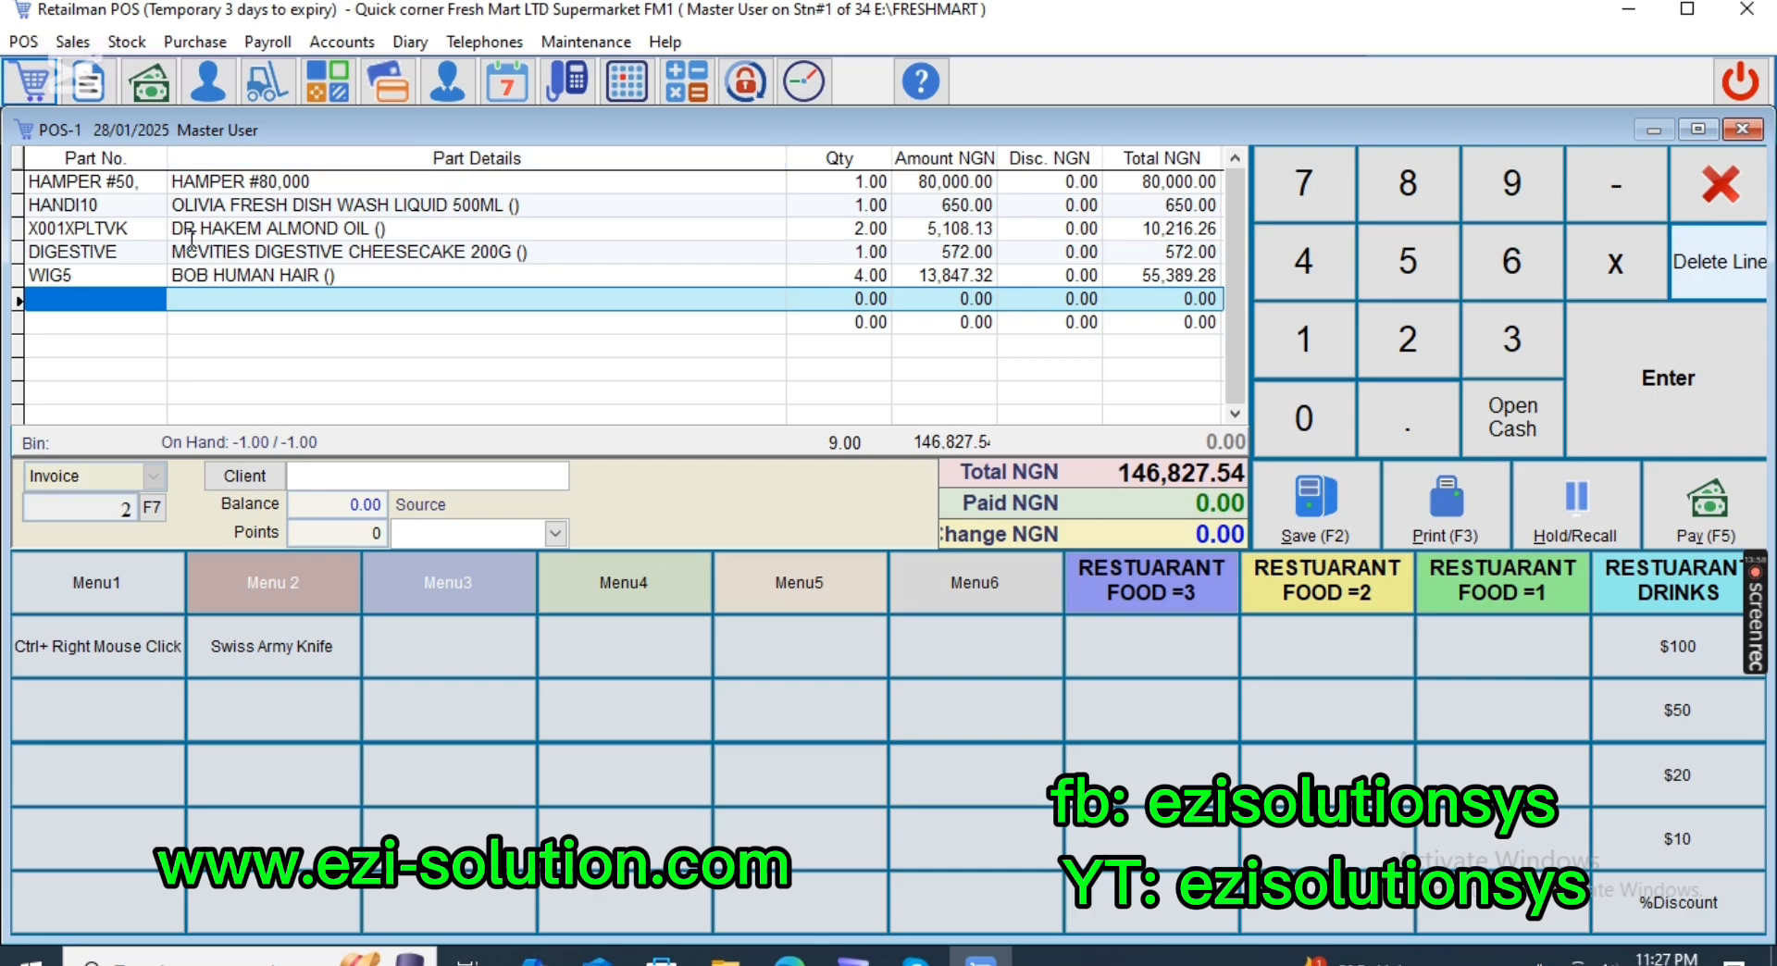
click(163, 255)
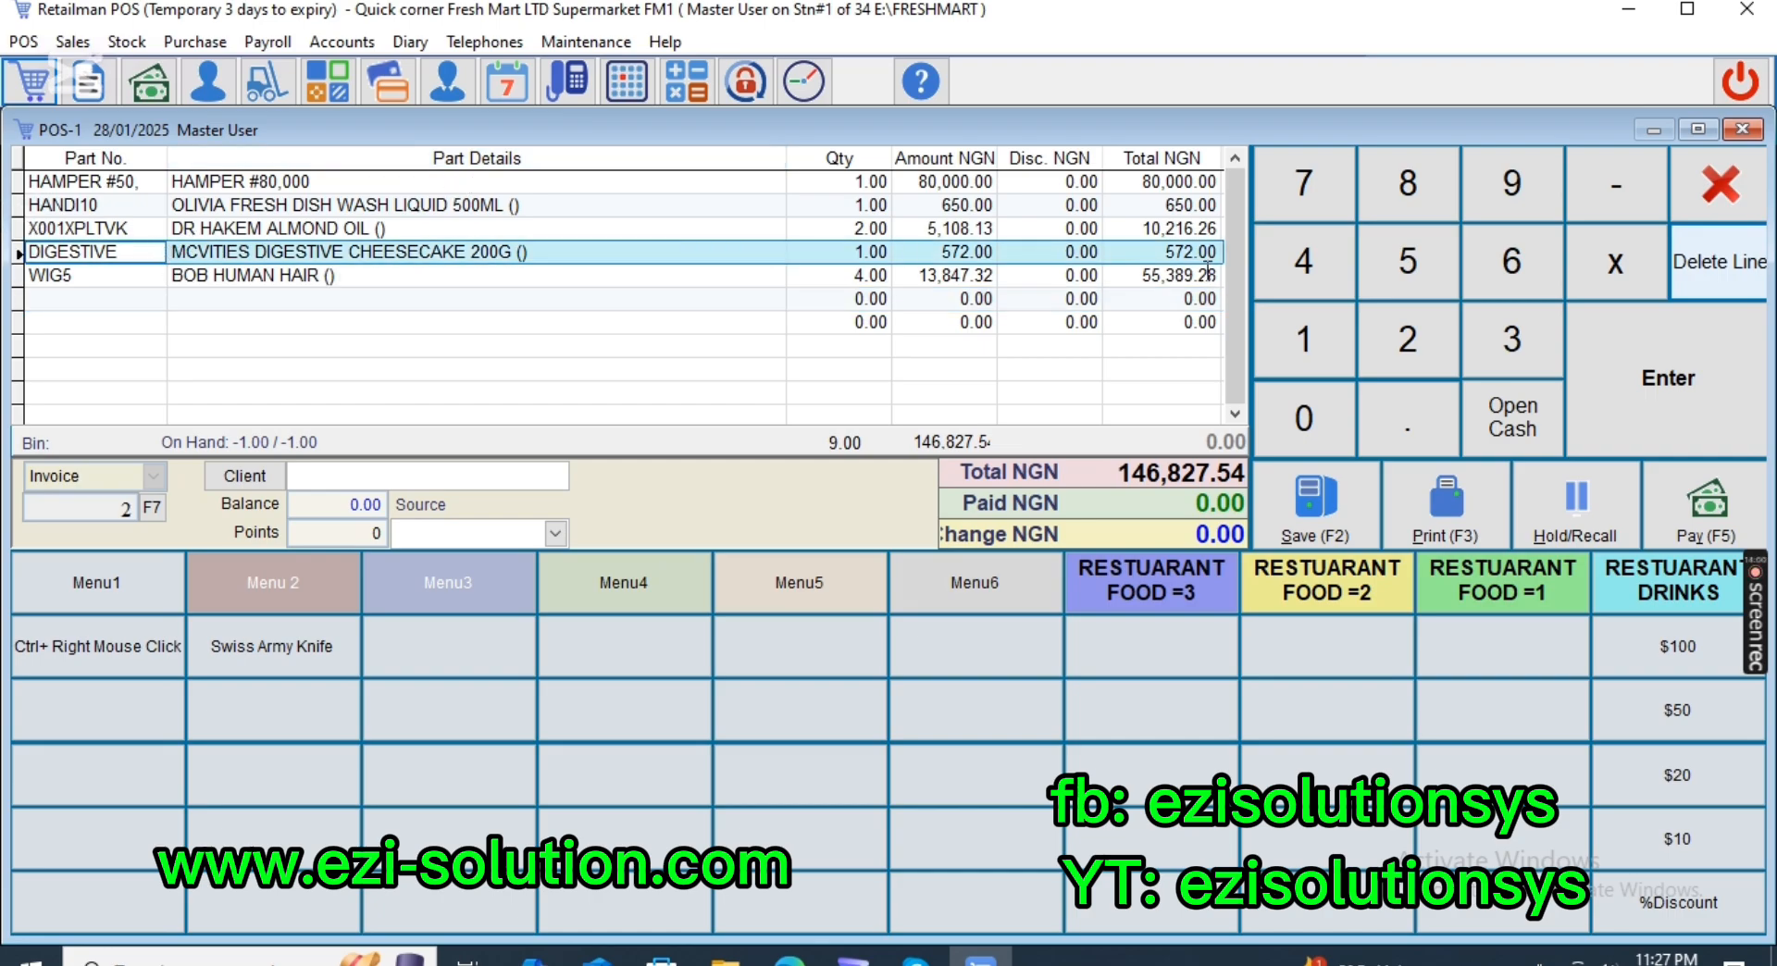
click(1735, 264)
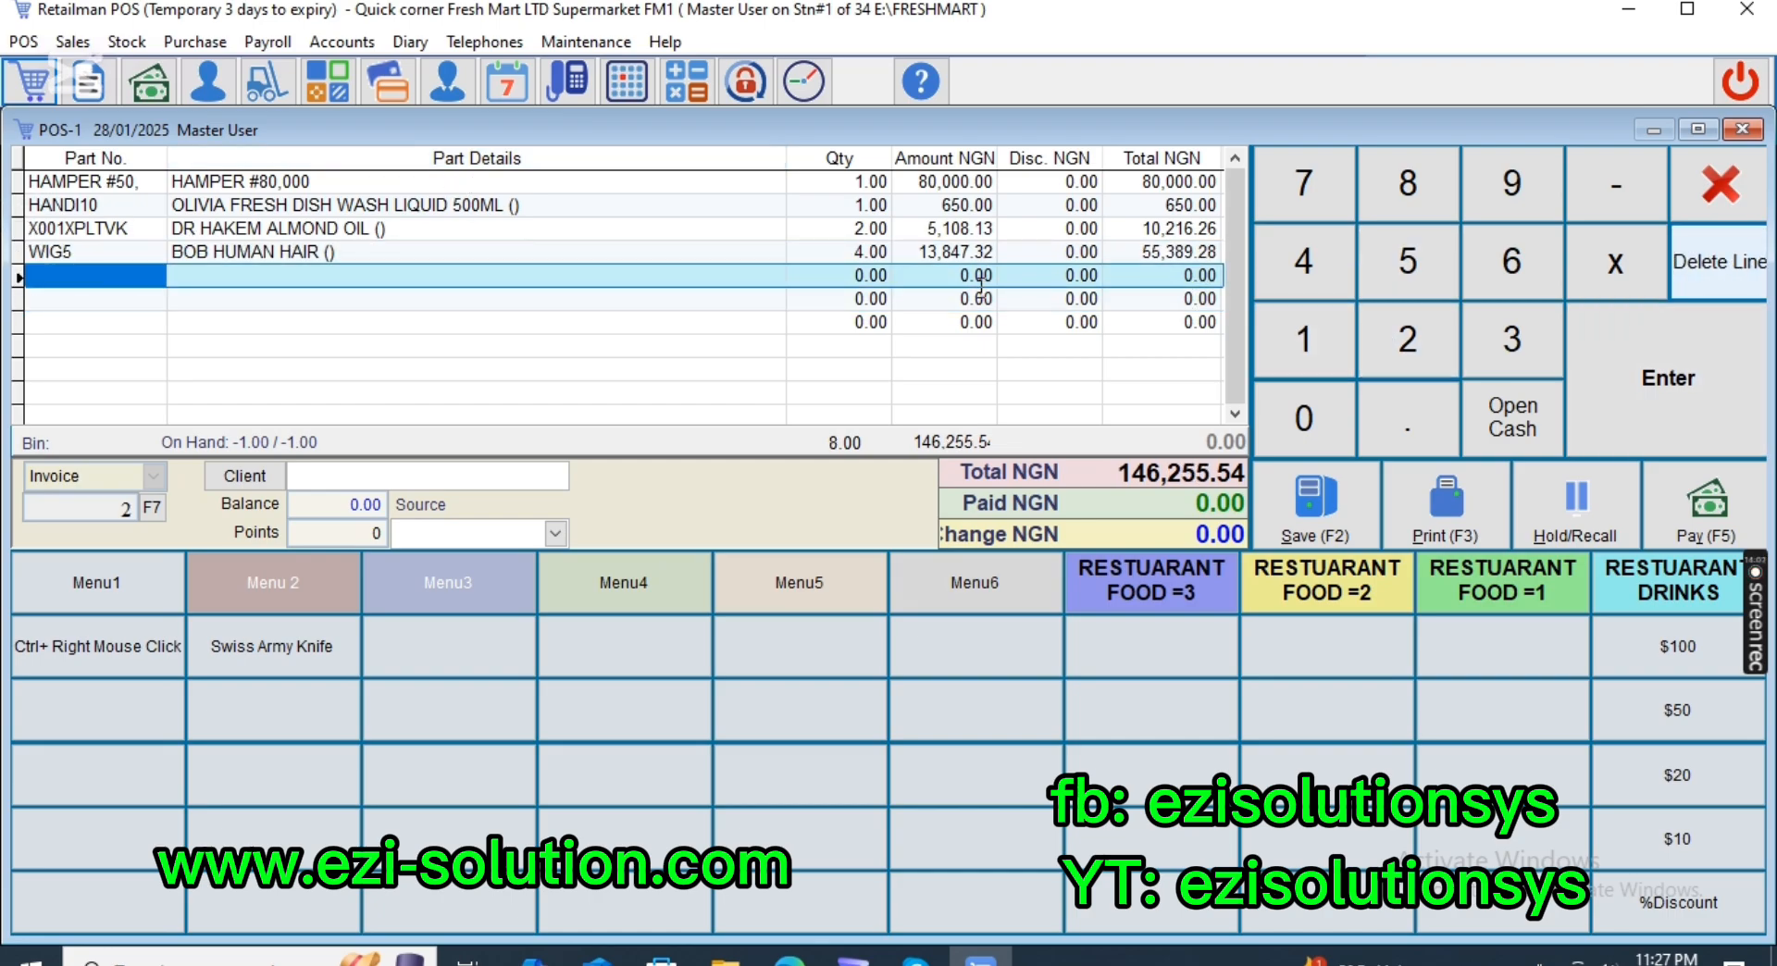
Set the quantity of the BOB HUMAN HAIR line to 1 on the invoice.
click(116, 250)
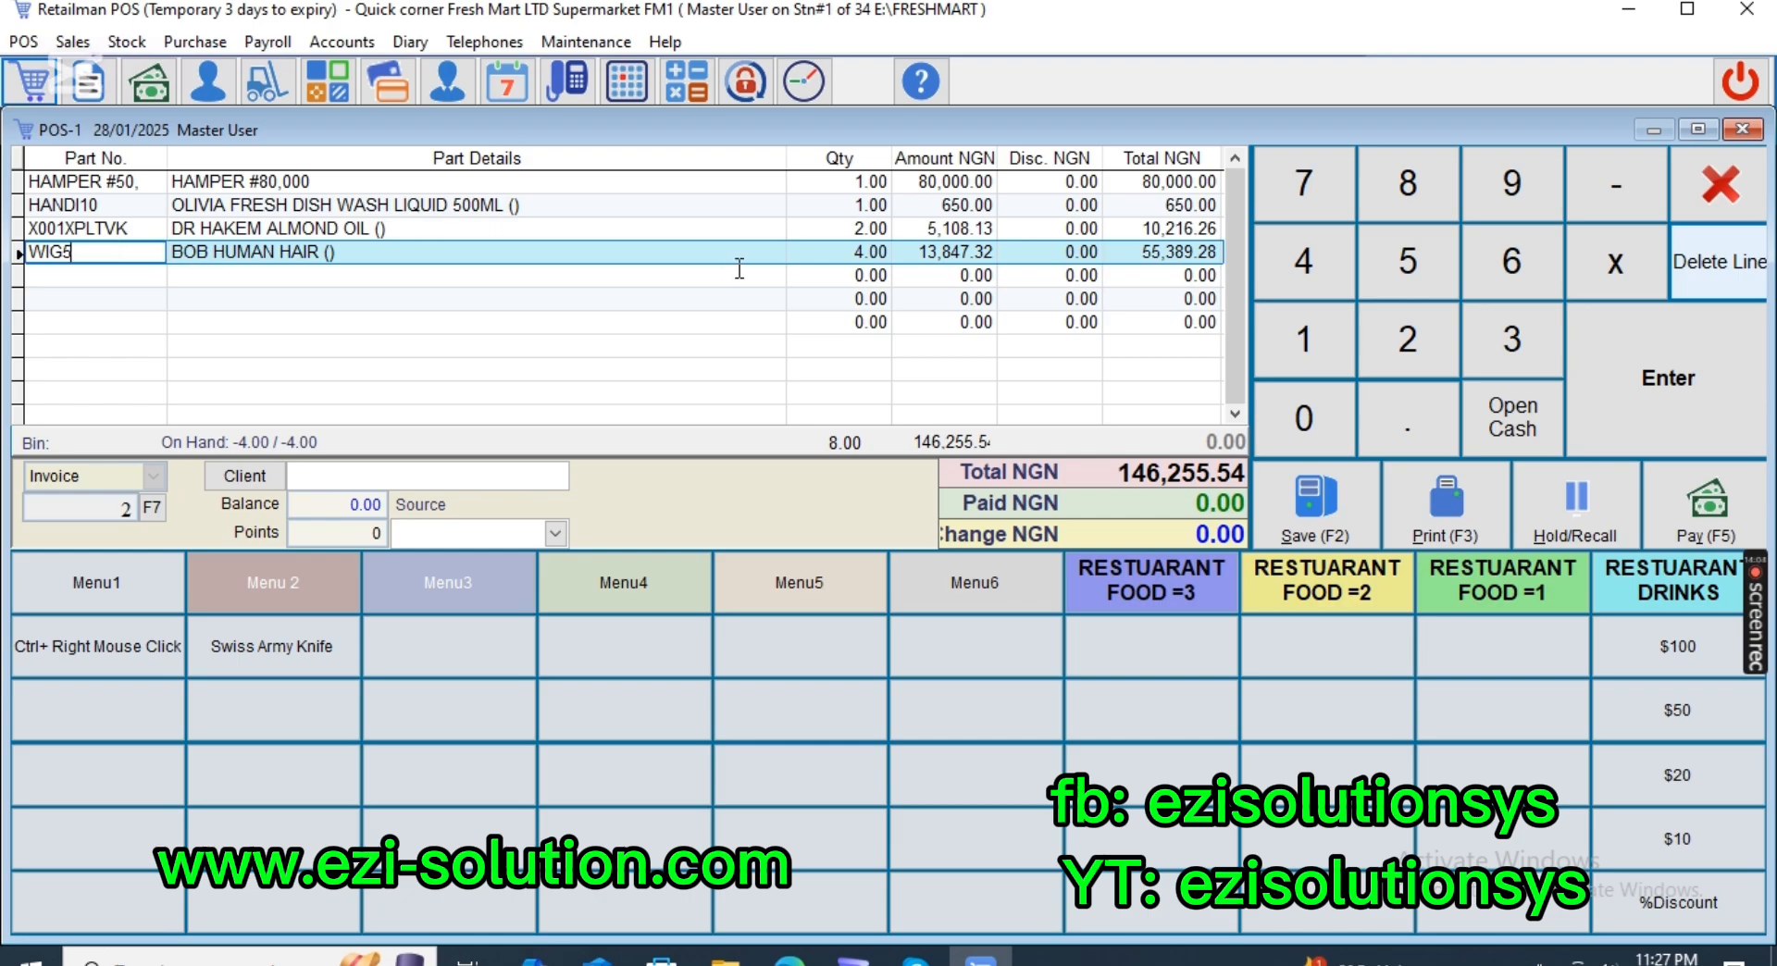
click(849, 248)
text(1)
key(Return)
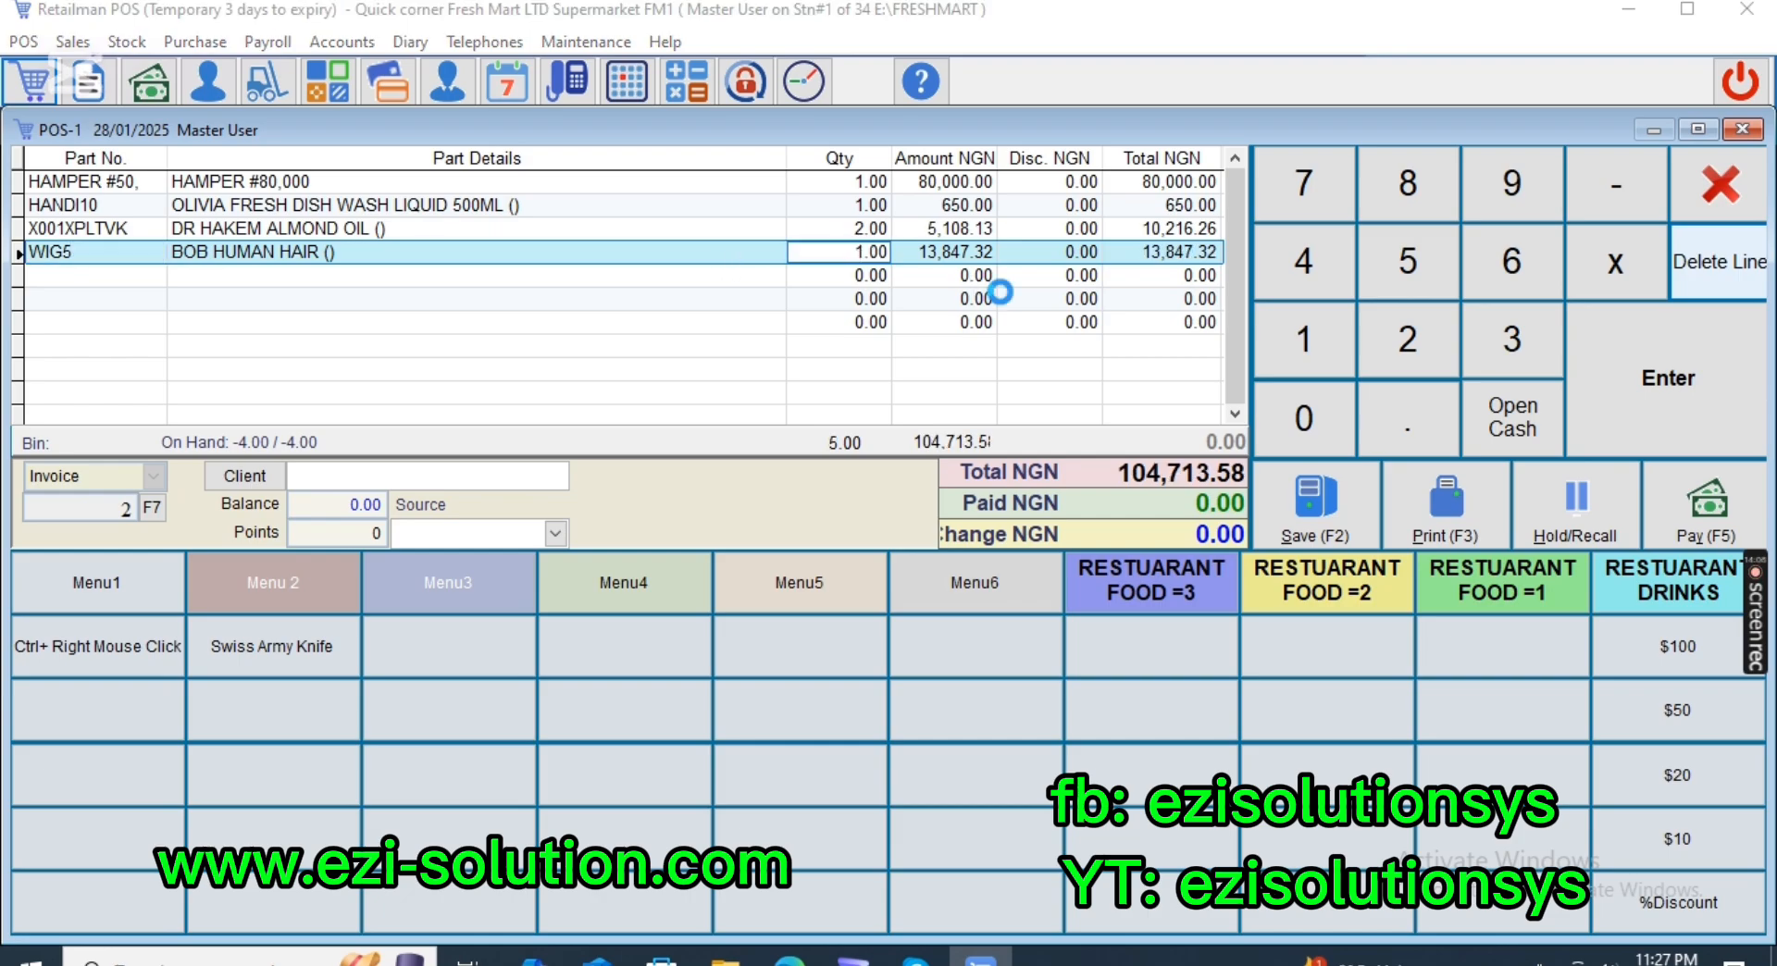
key(Return)
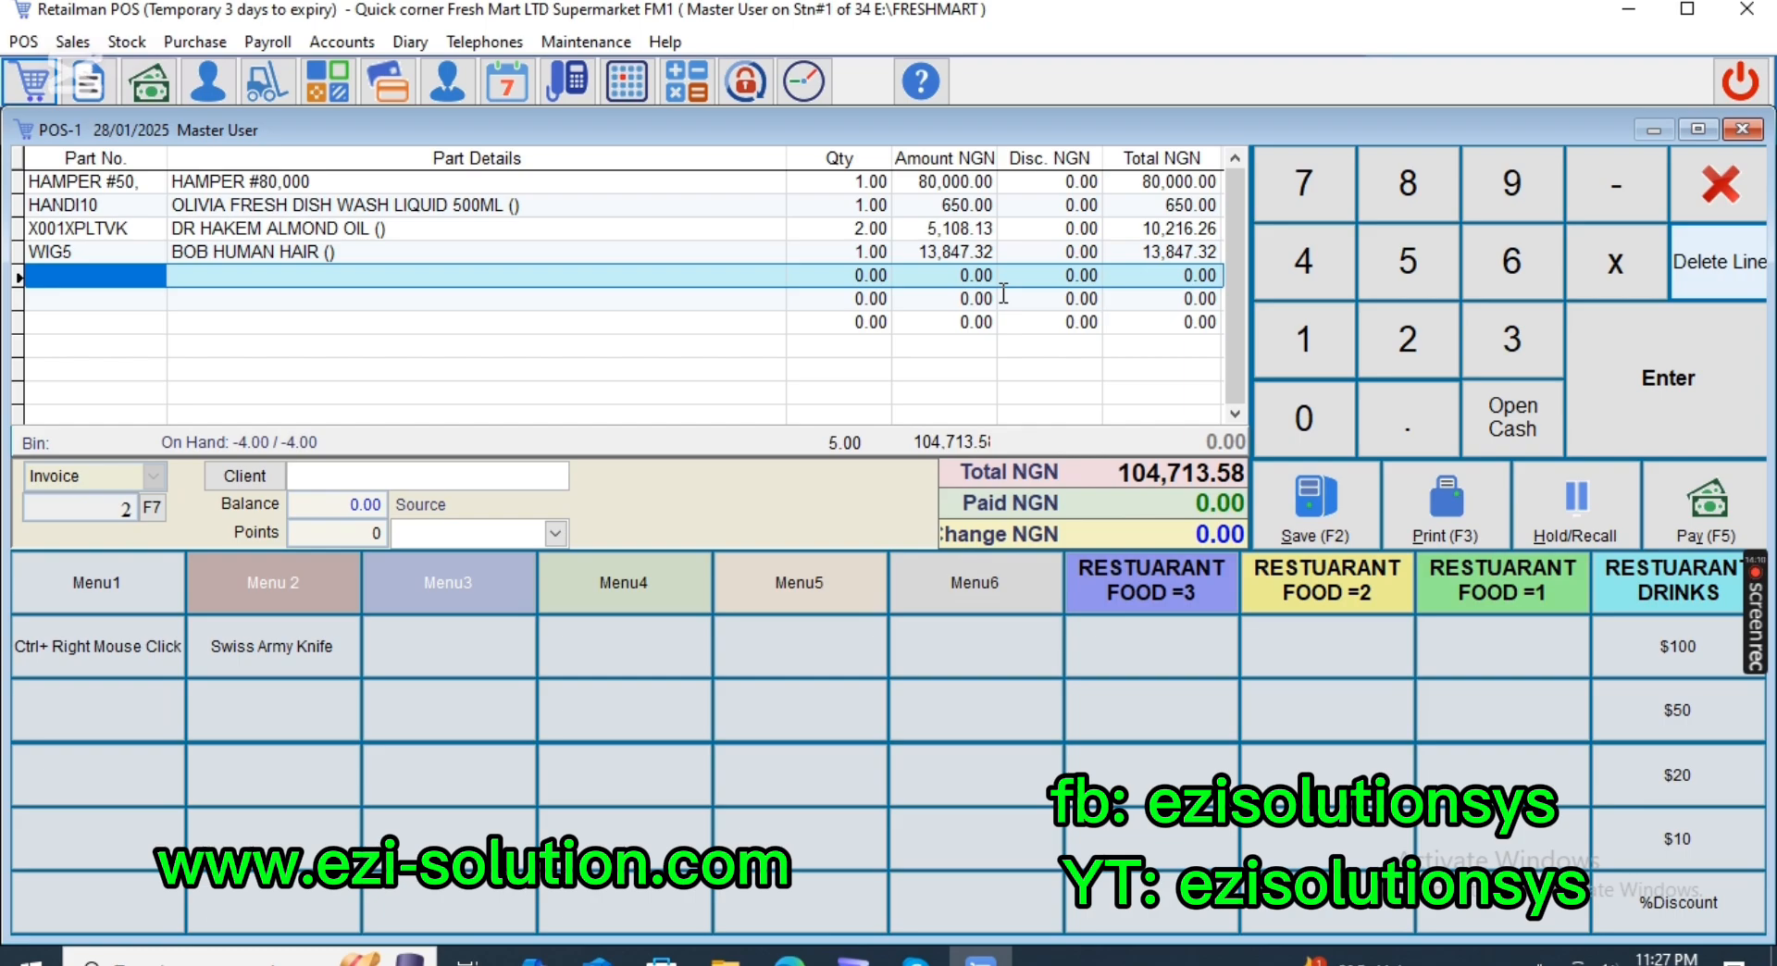
Review the remaining invoice lines, pay the full amount in cash, save the sale and close the point-of-sale window.
click(389, 188)
click(370, 206)
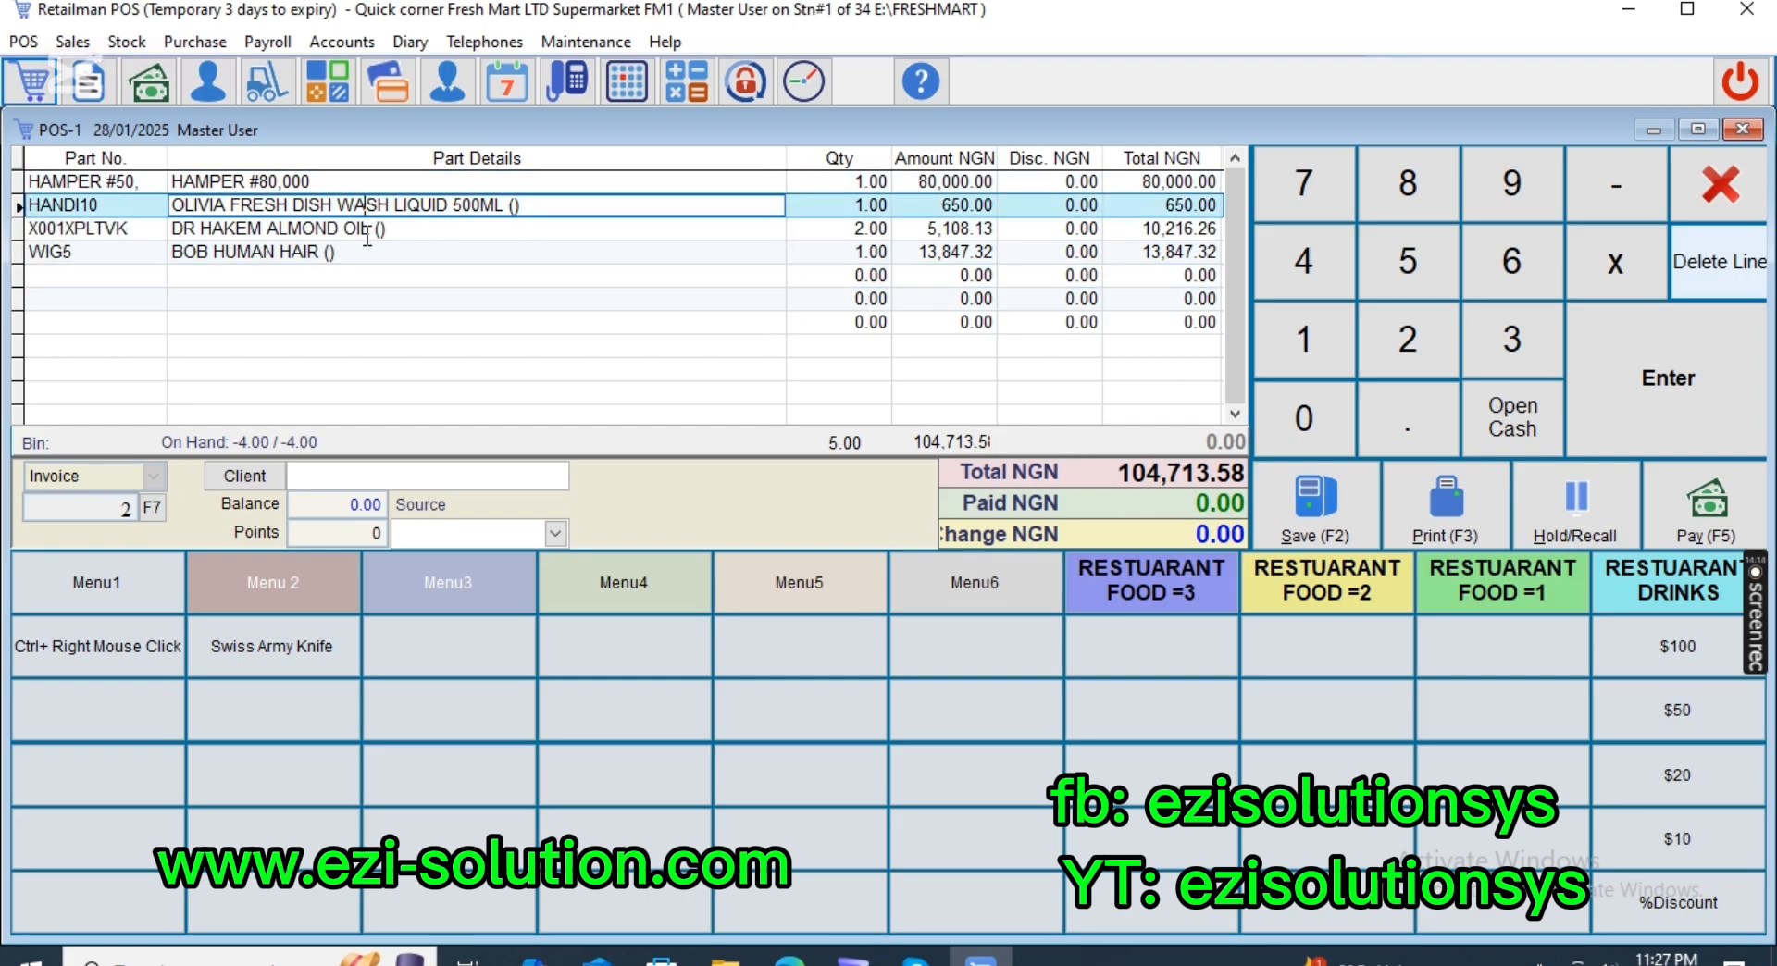
click(365, 229)
click(362, 272)
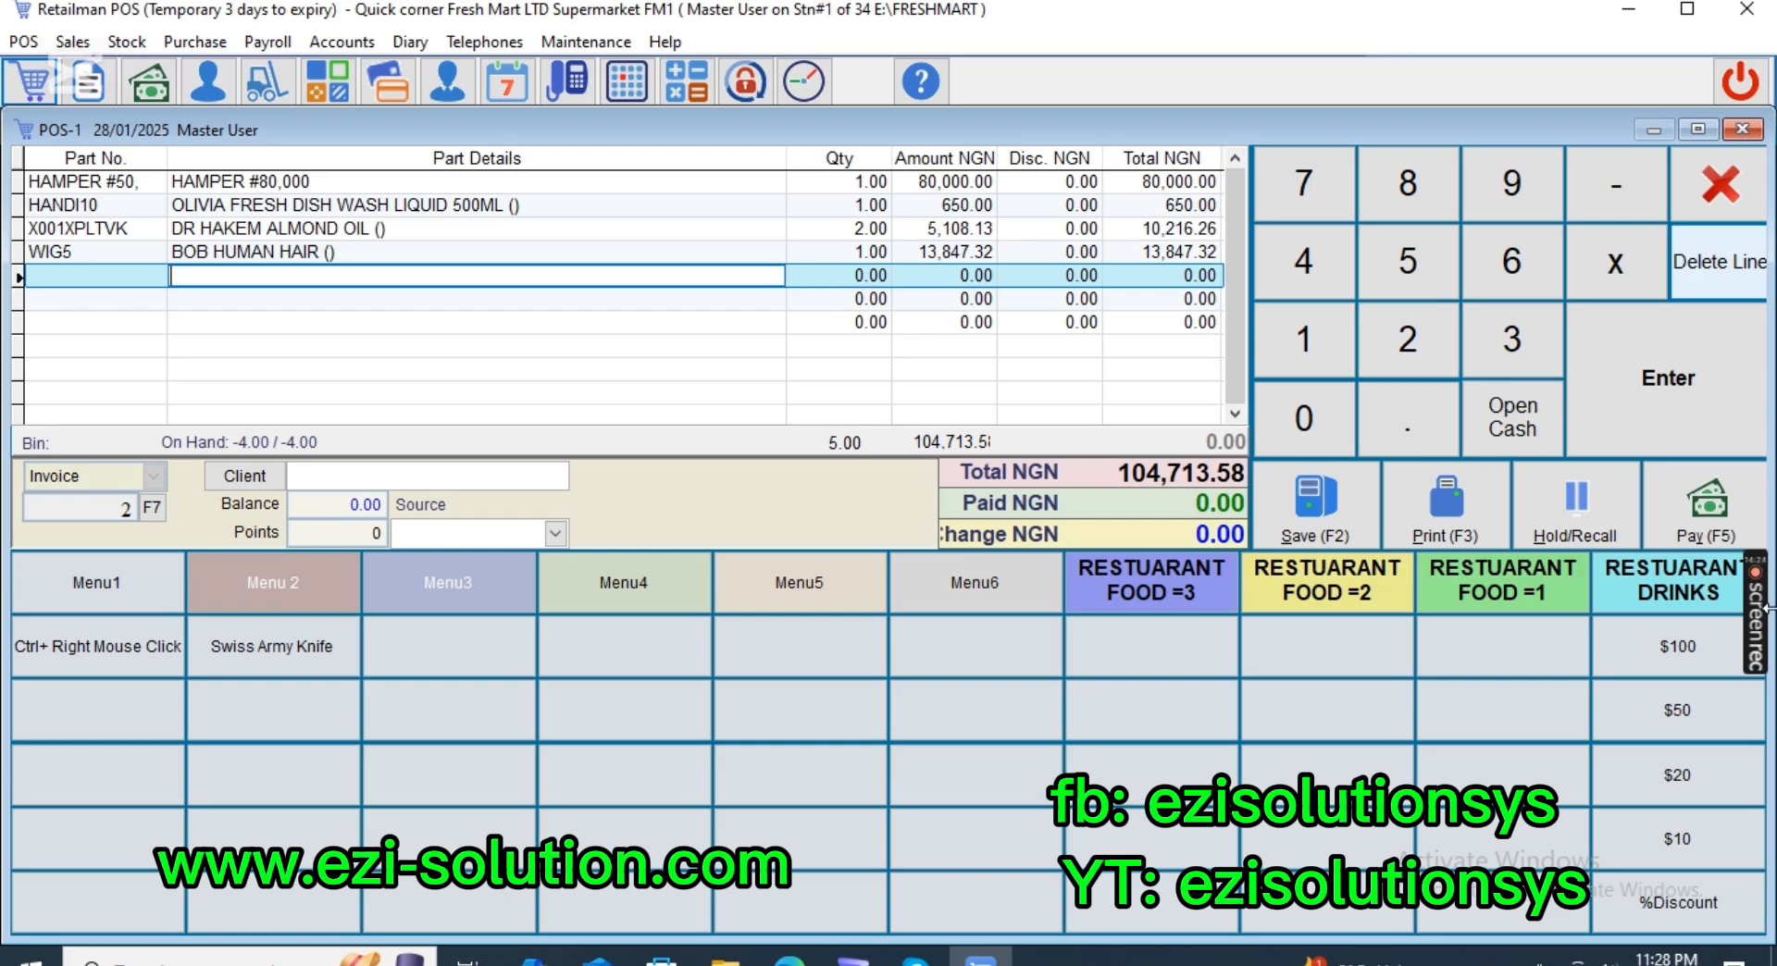
click(1680, 519)
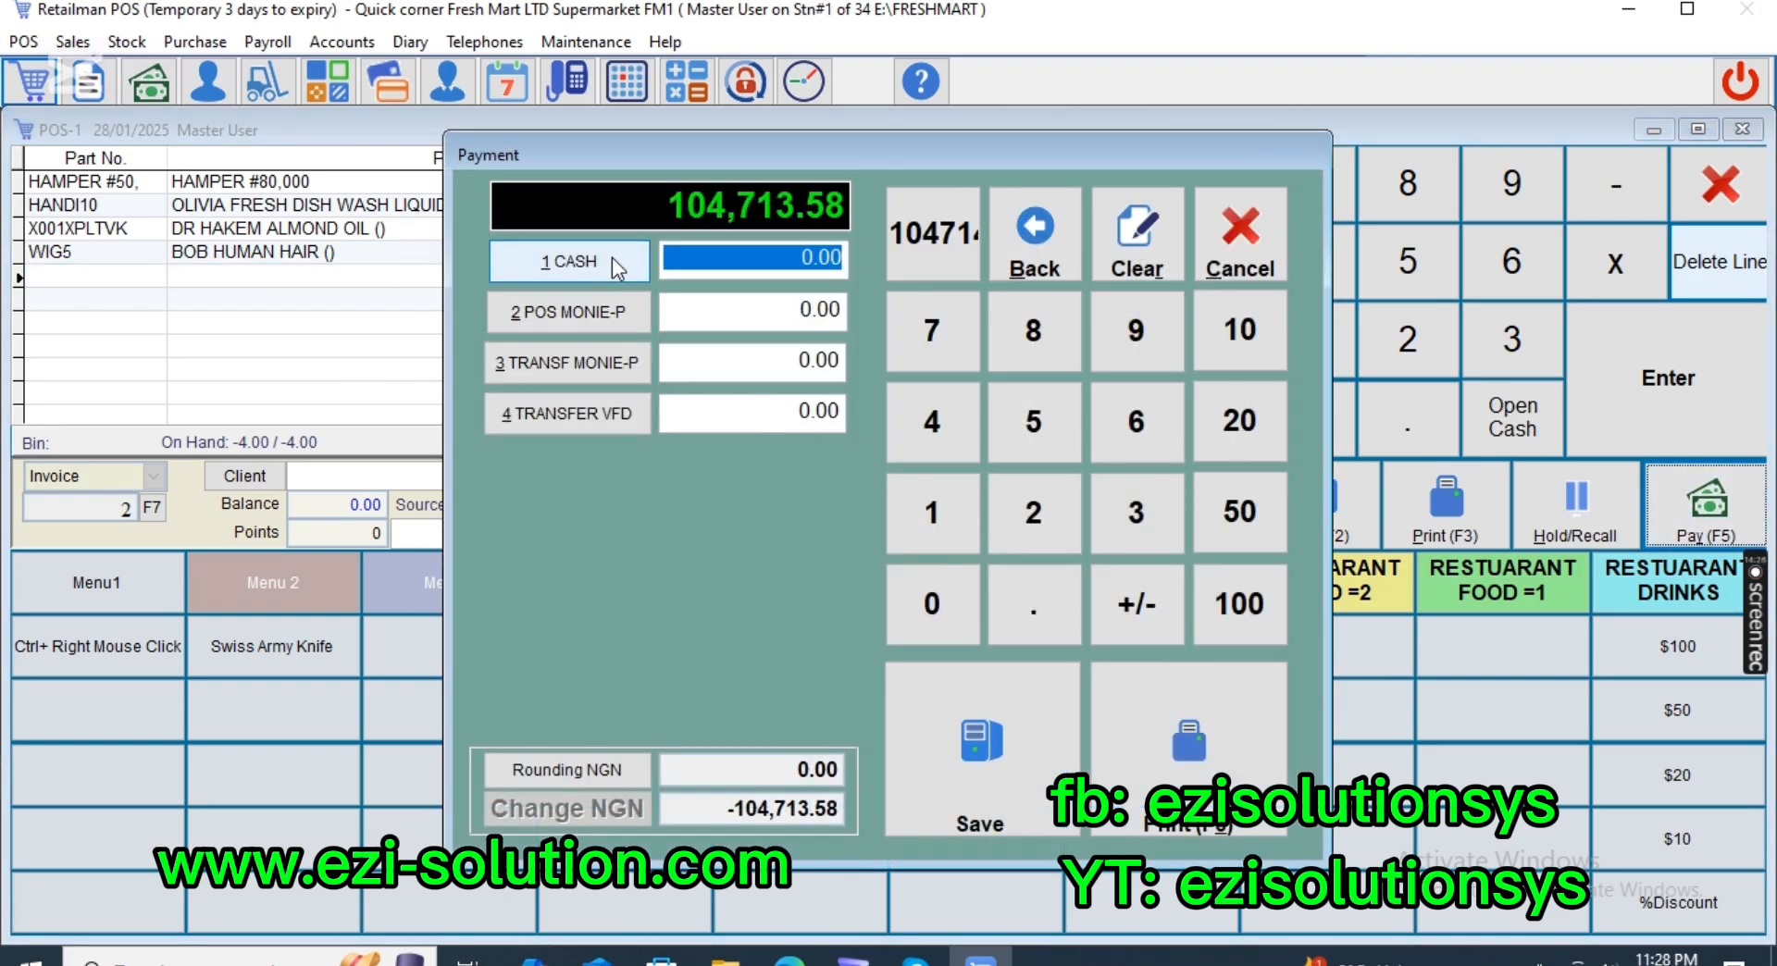
click(612, 258)
click(950, 718)
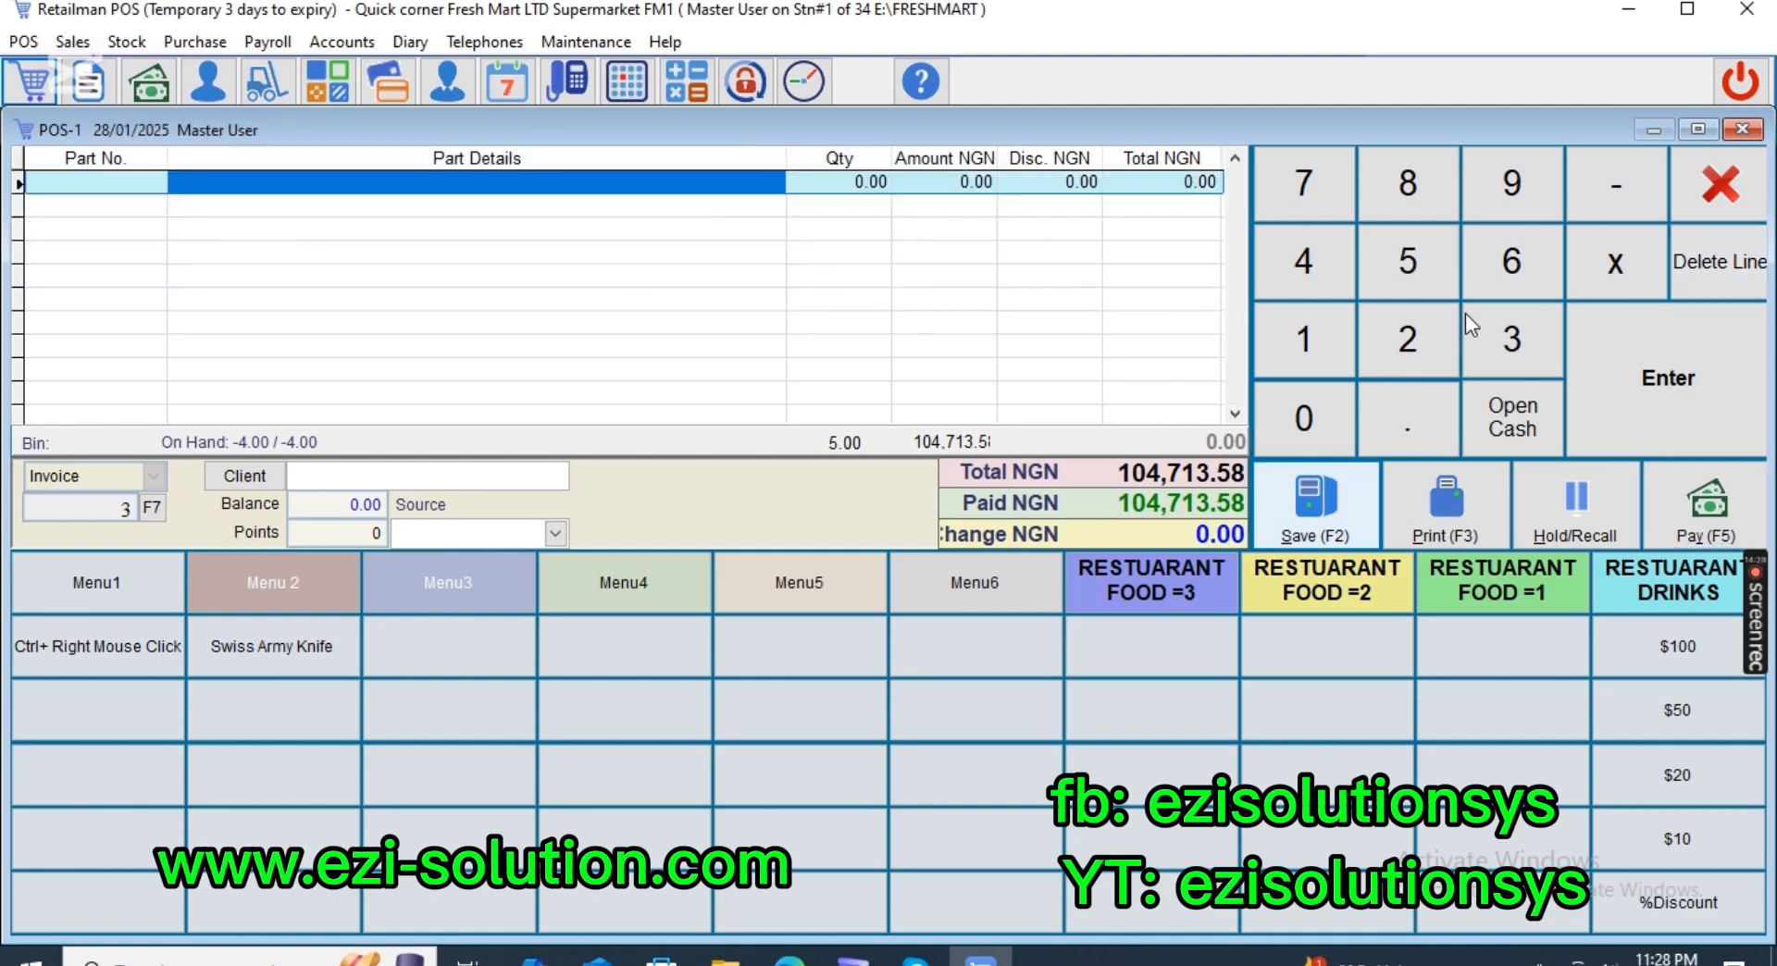
click(1707, 185)
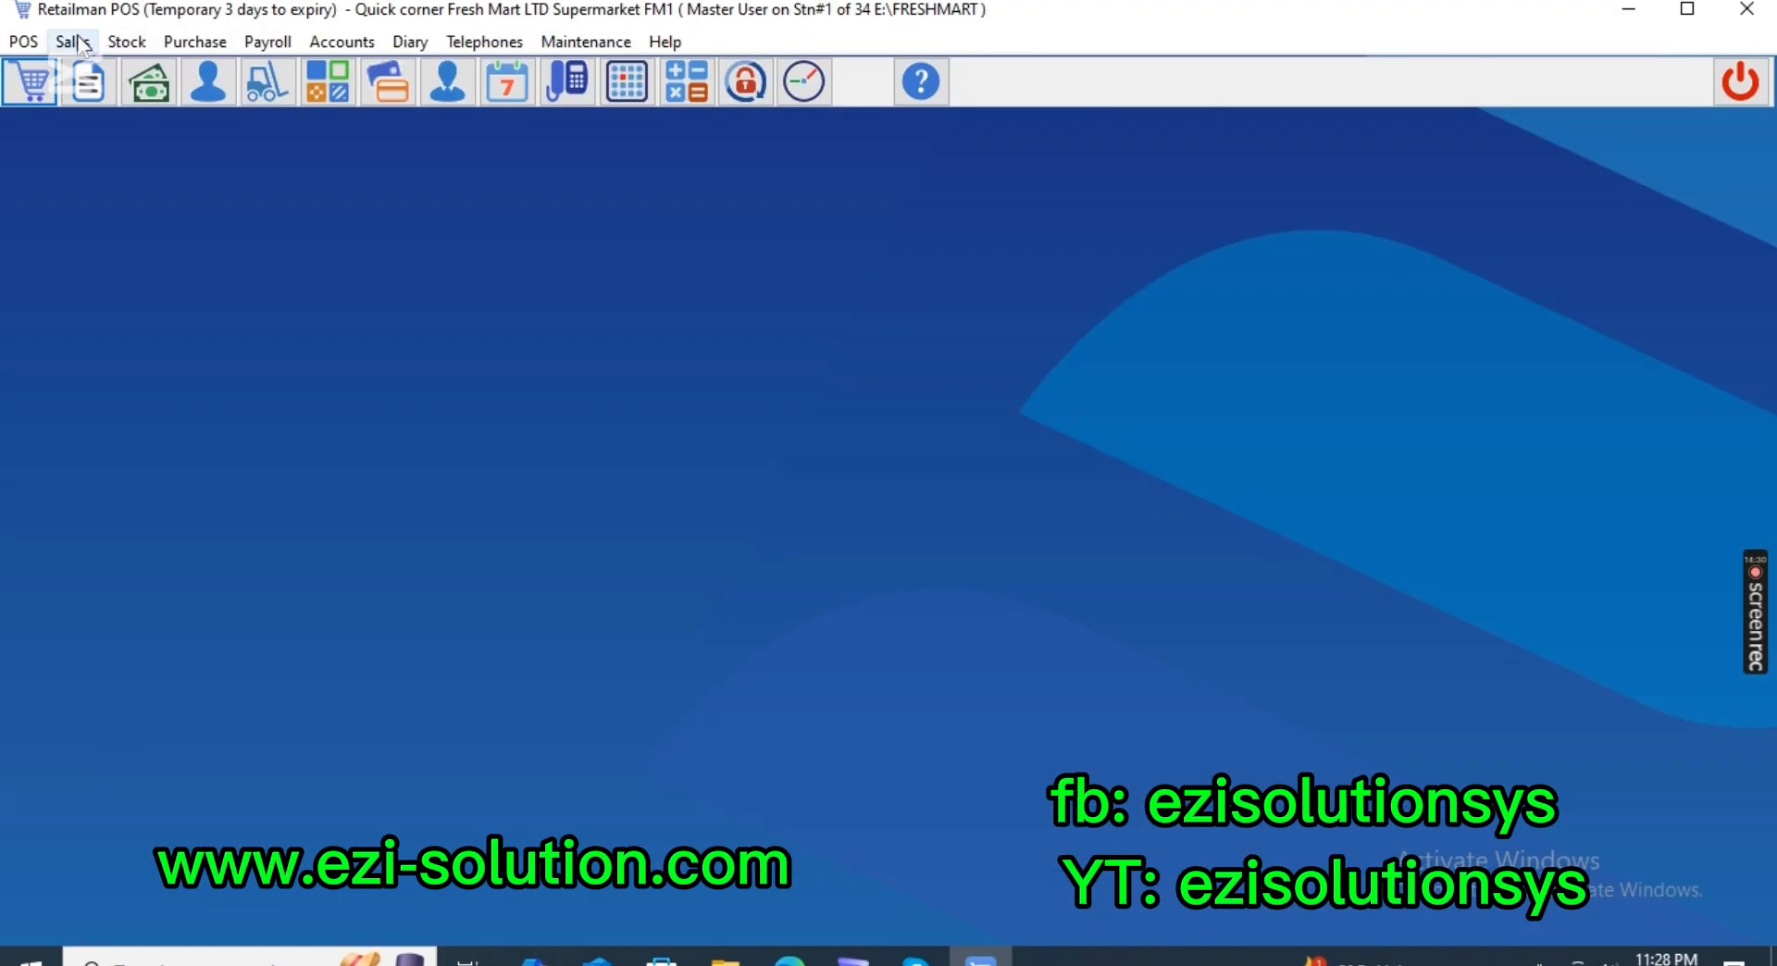
Preview the Detailed invoice list report on screen for 28/01/2025, compare the two hamper sales, and close it.
click(73, 41)
click(133, 185)
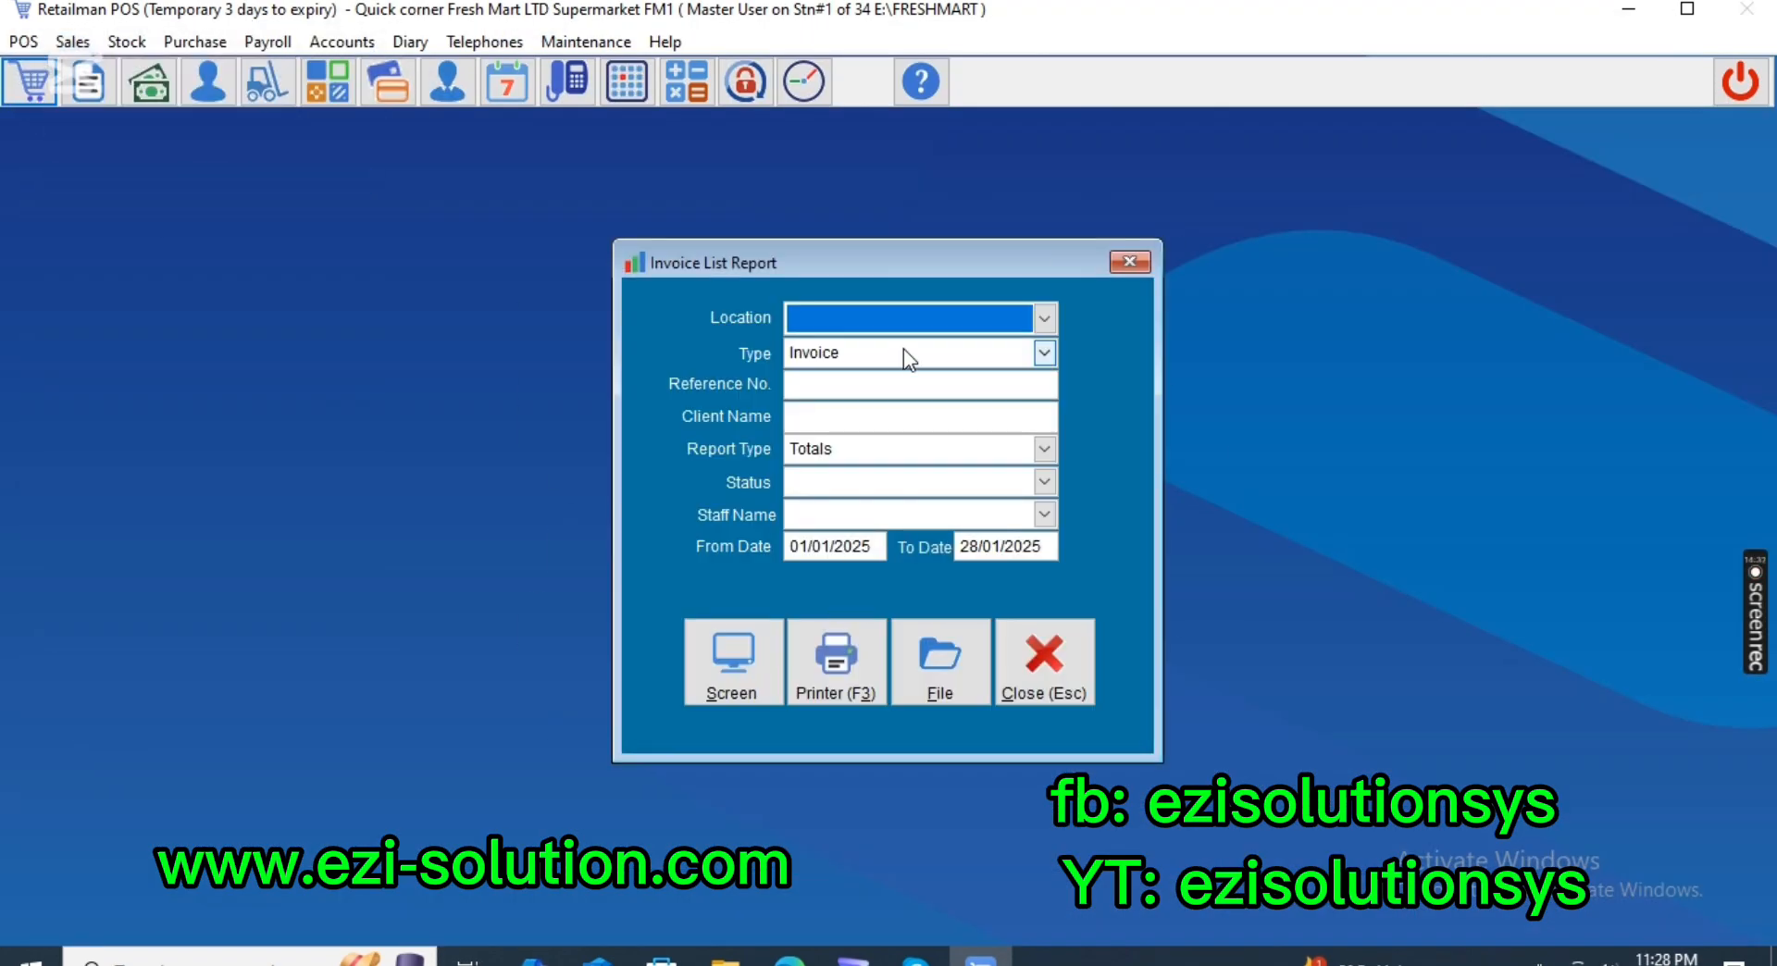
click(856, 453)
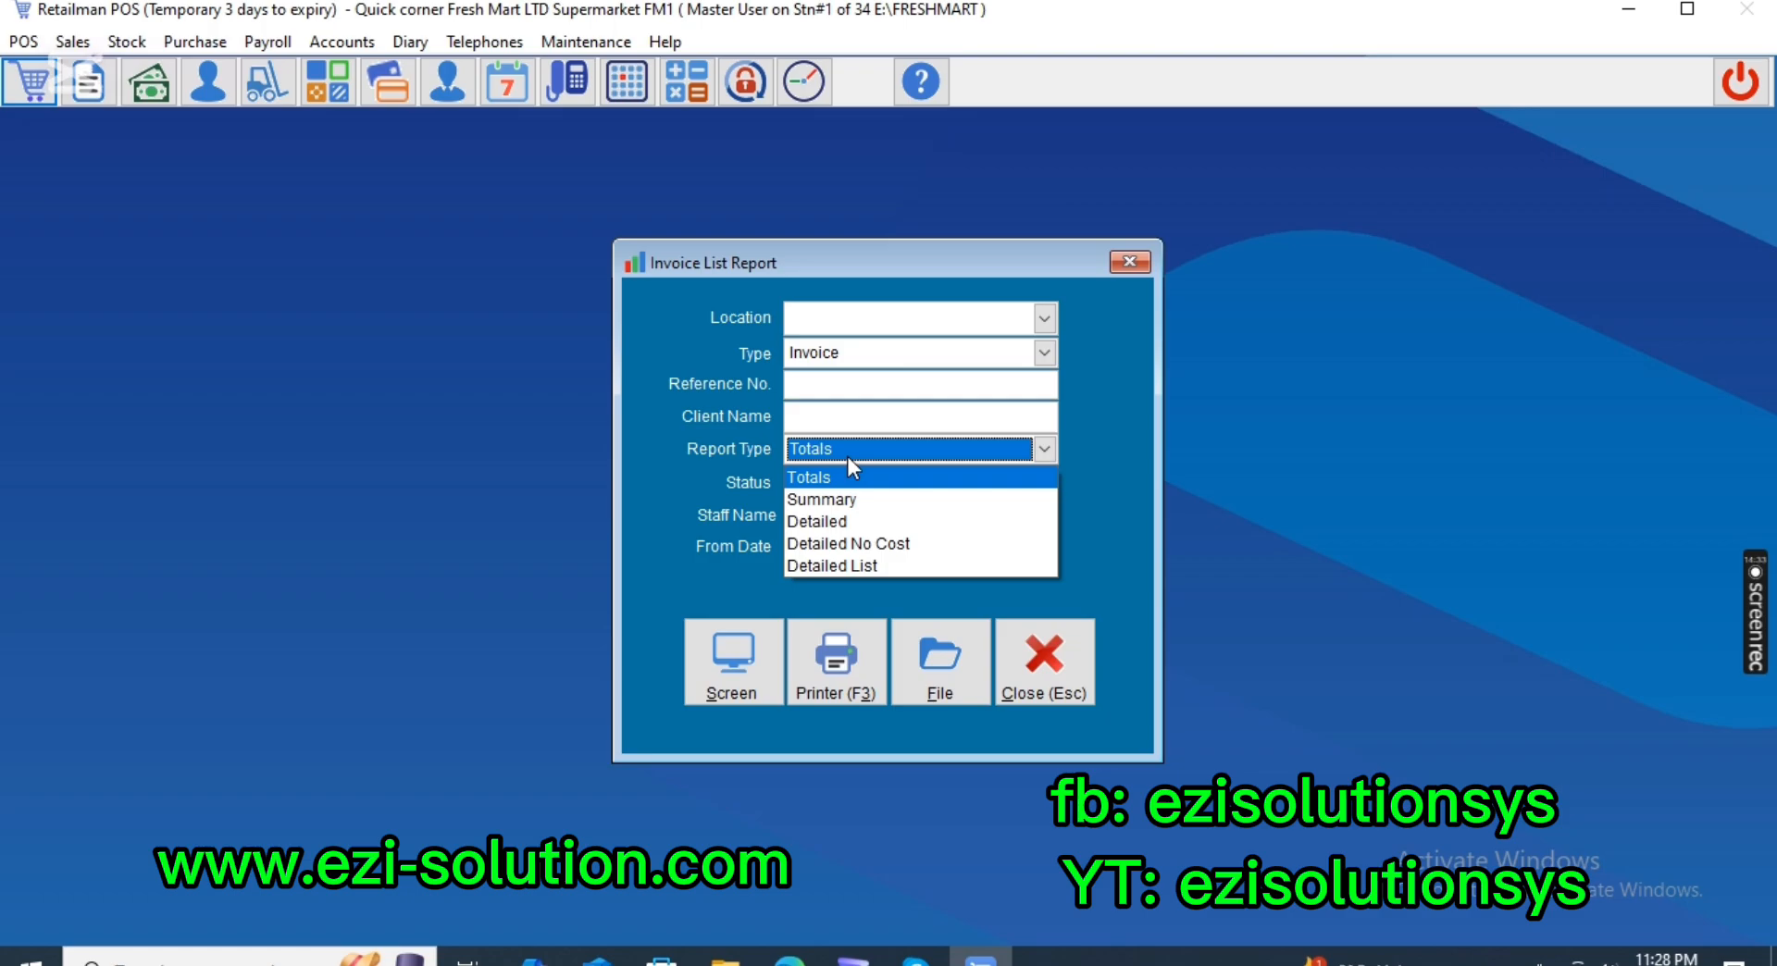
click(839, 518)
double_click(818, 548)
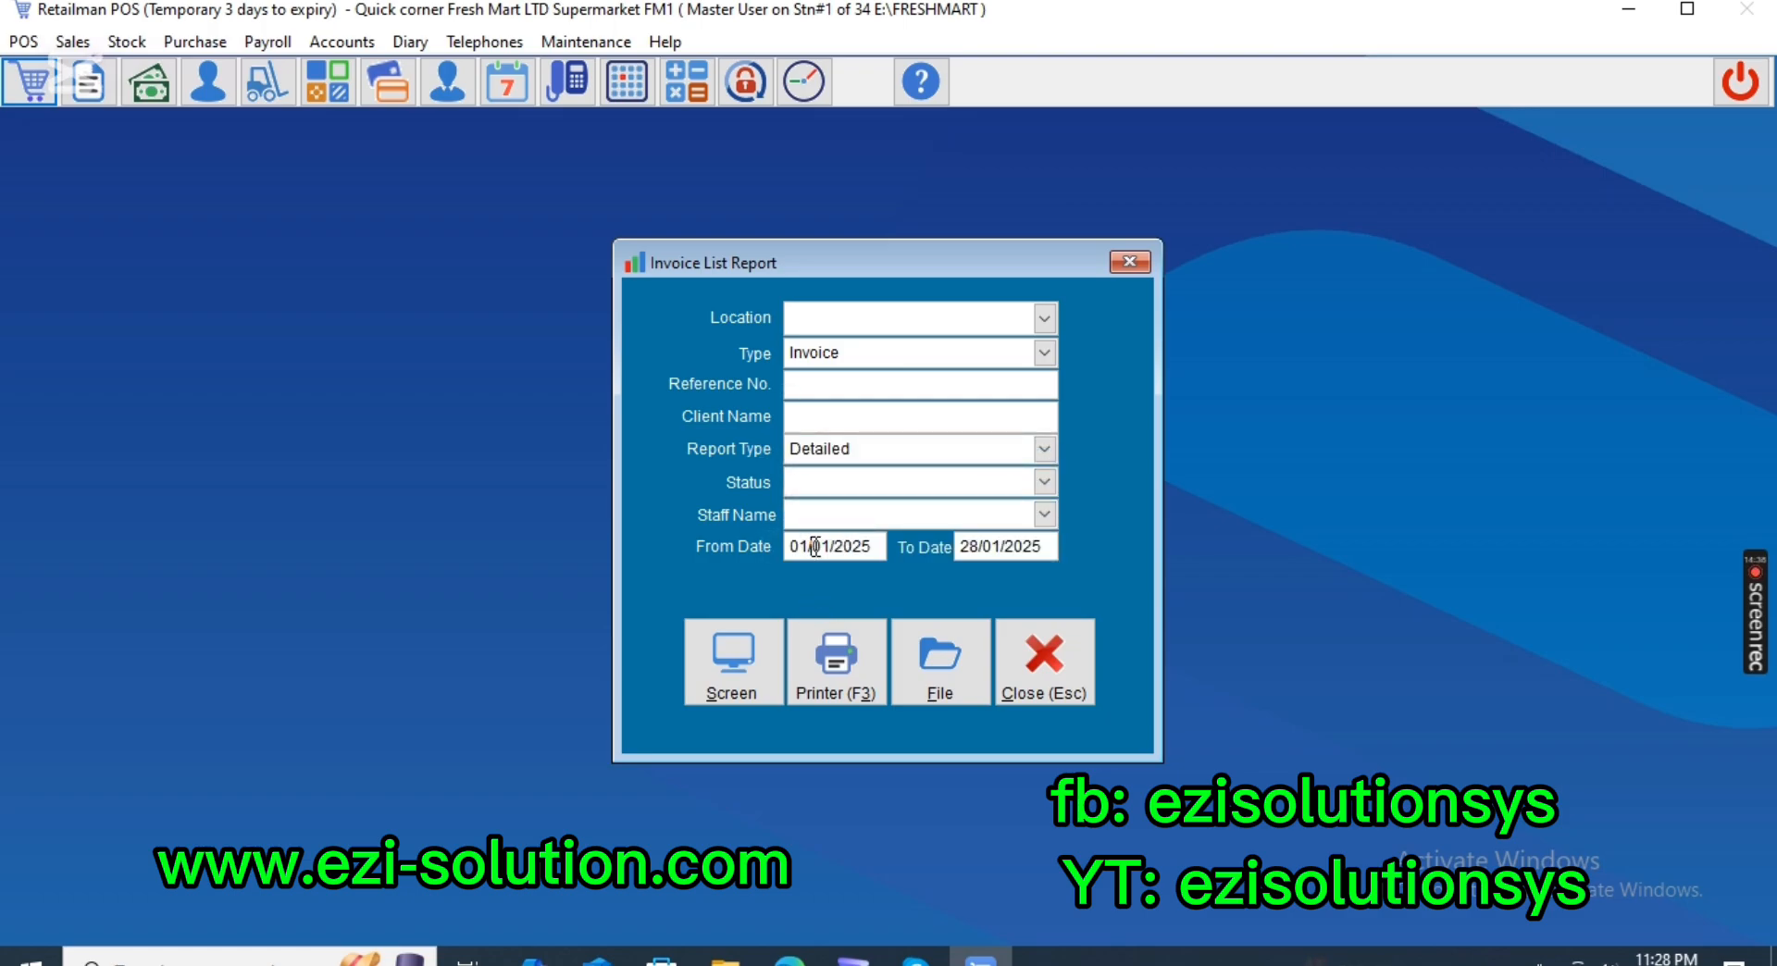
click(773, 559)
click(743, 655)
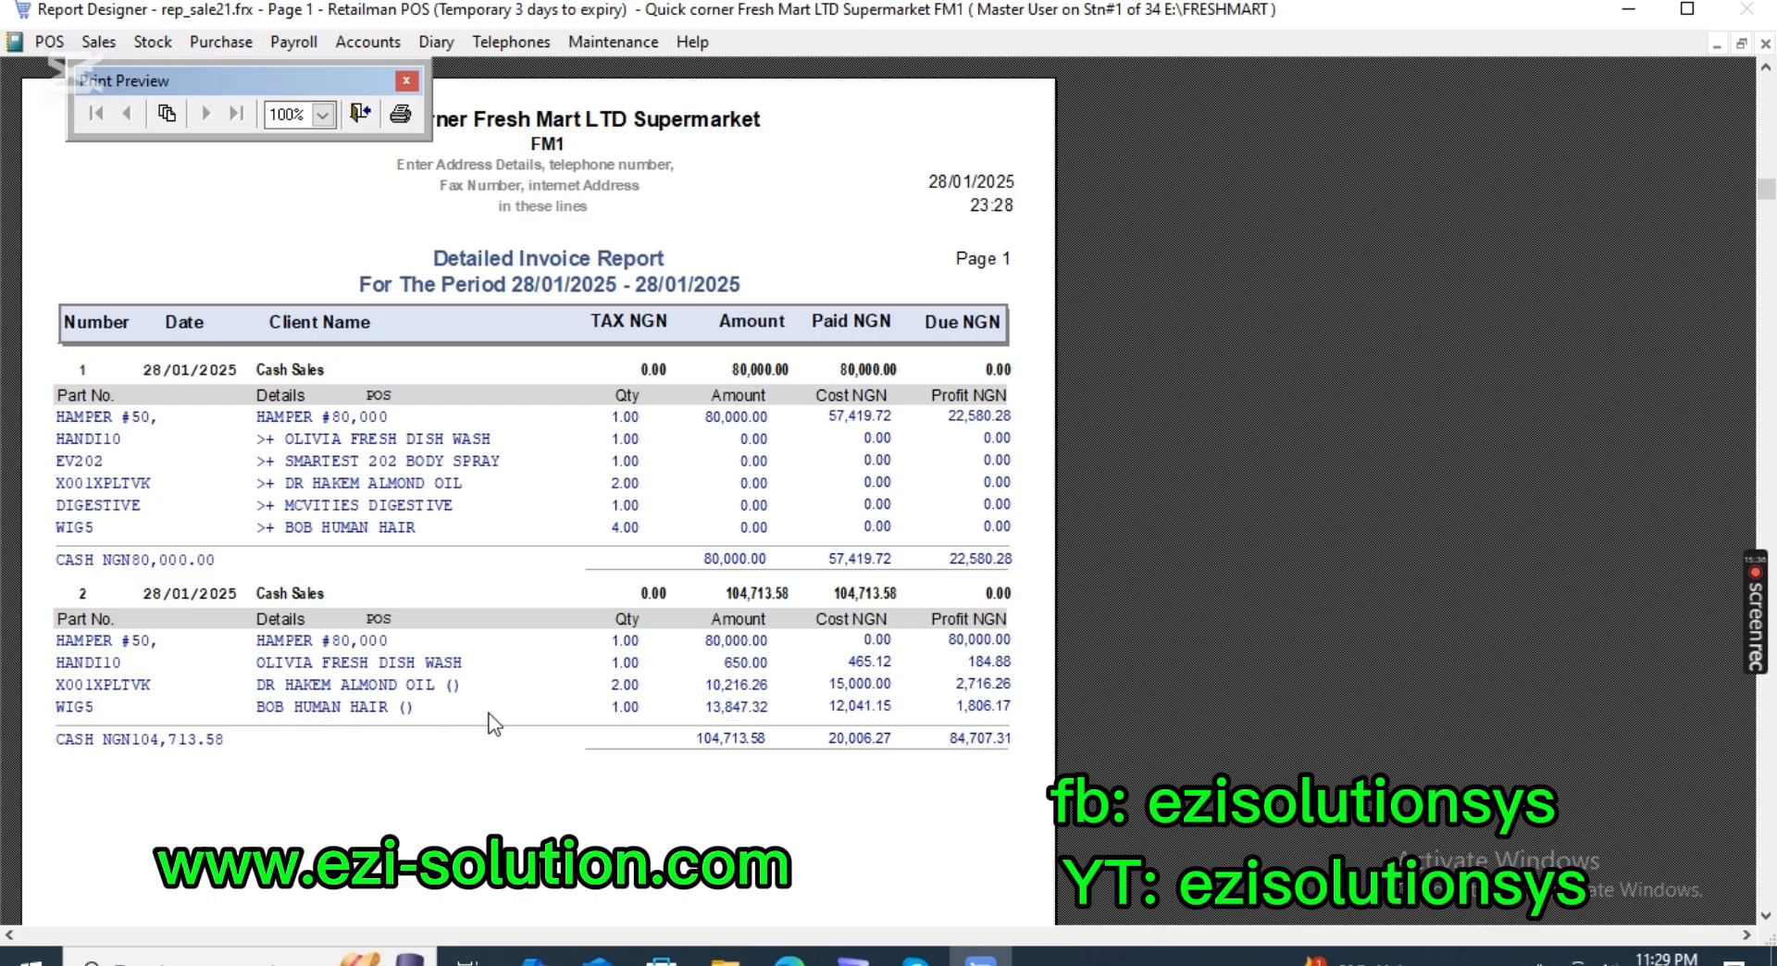
key(Escape)
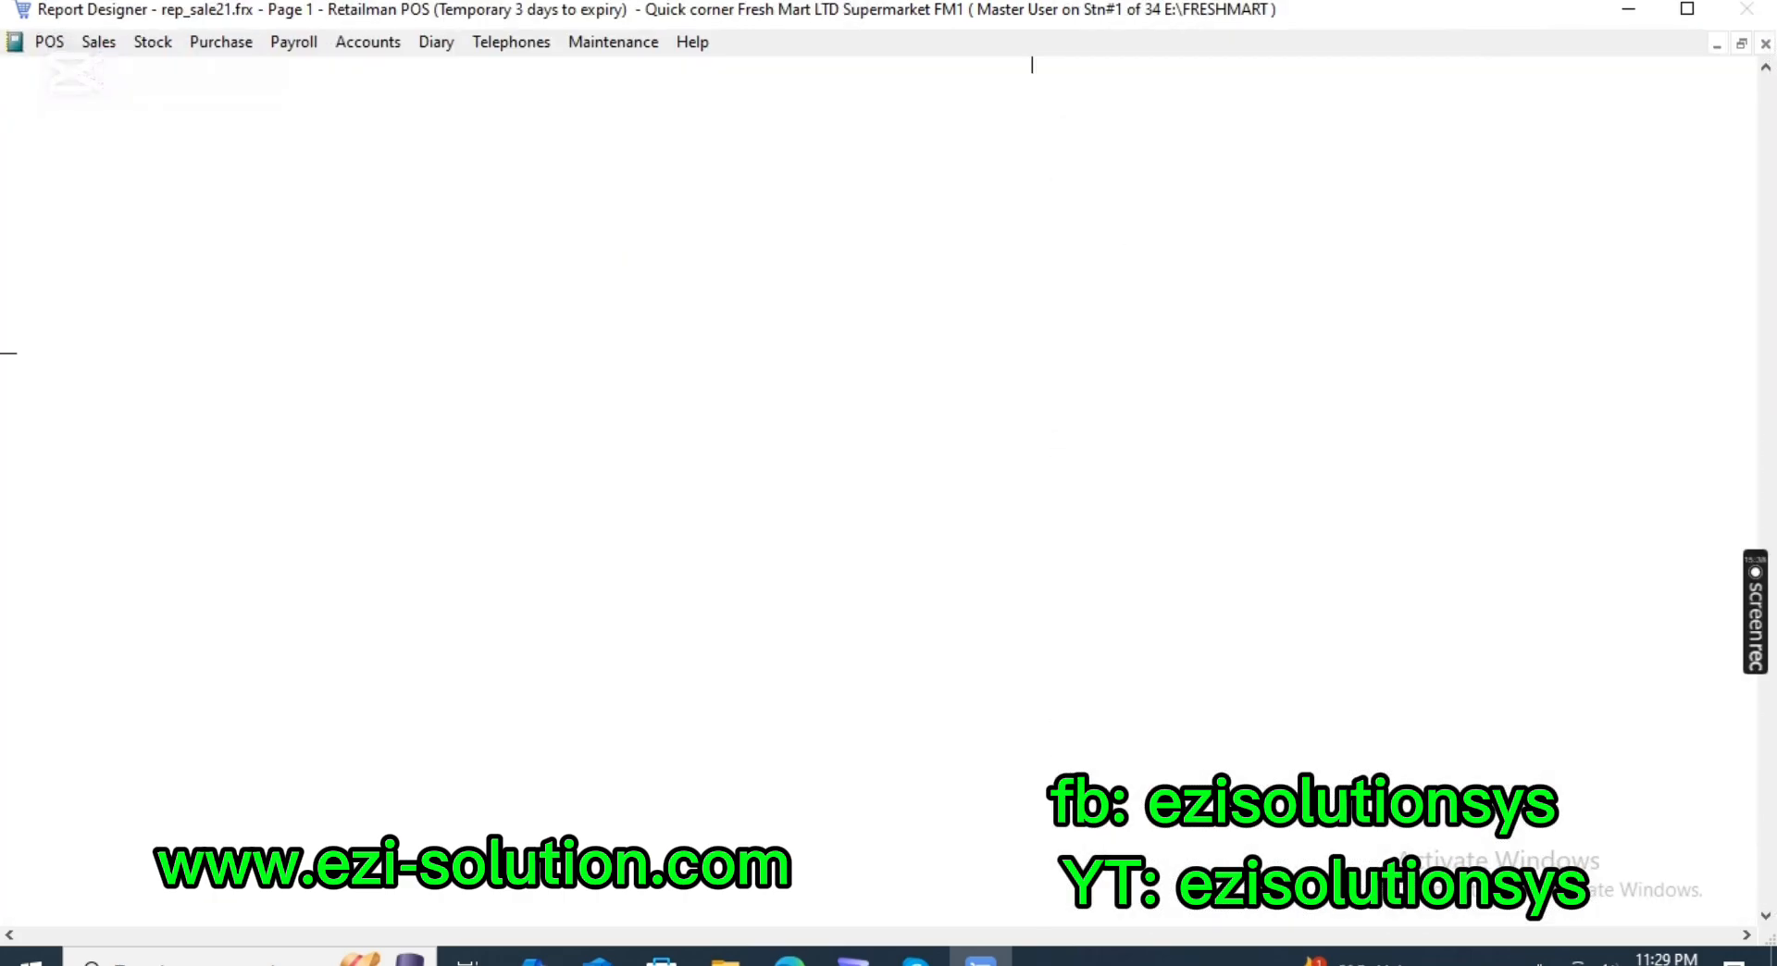
click(1080, 670)
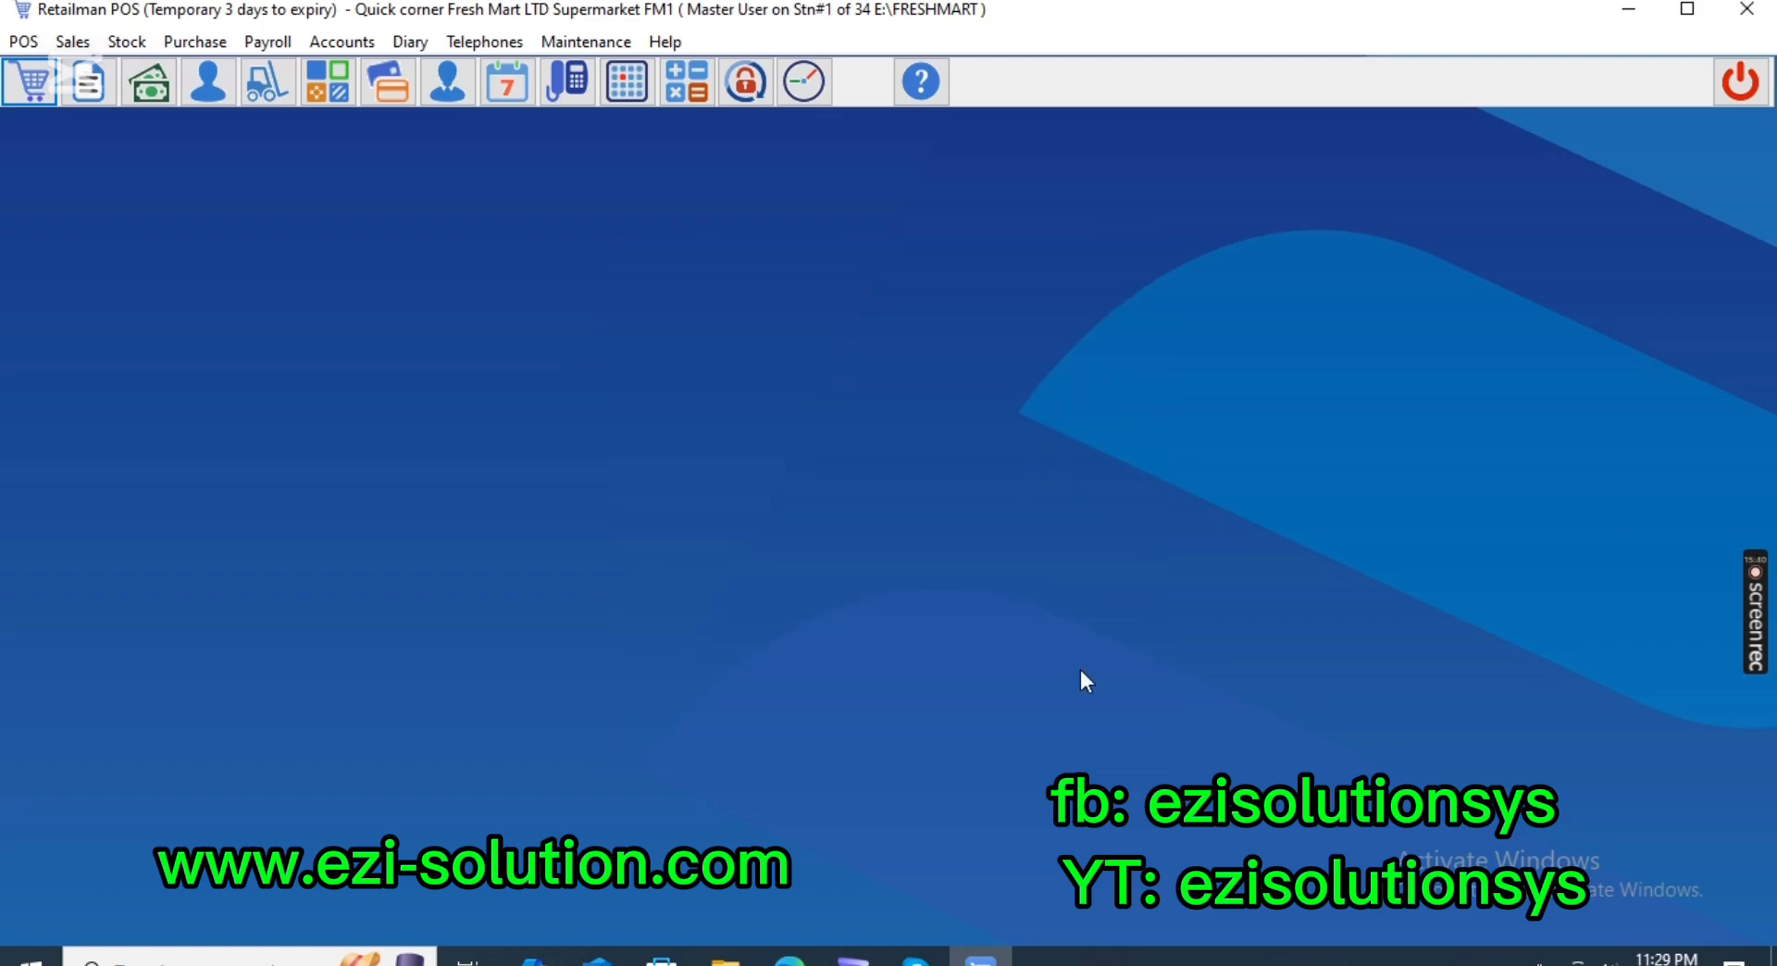
Open the HAMPER #80,000 stock card, change its item type to Package and save it.
click(72, 42)
mouse_move(125, 46)
click(176, 69)
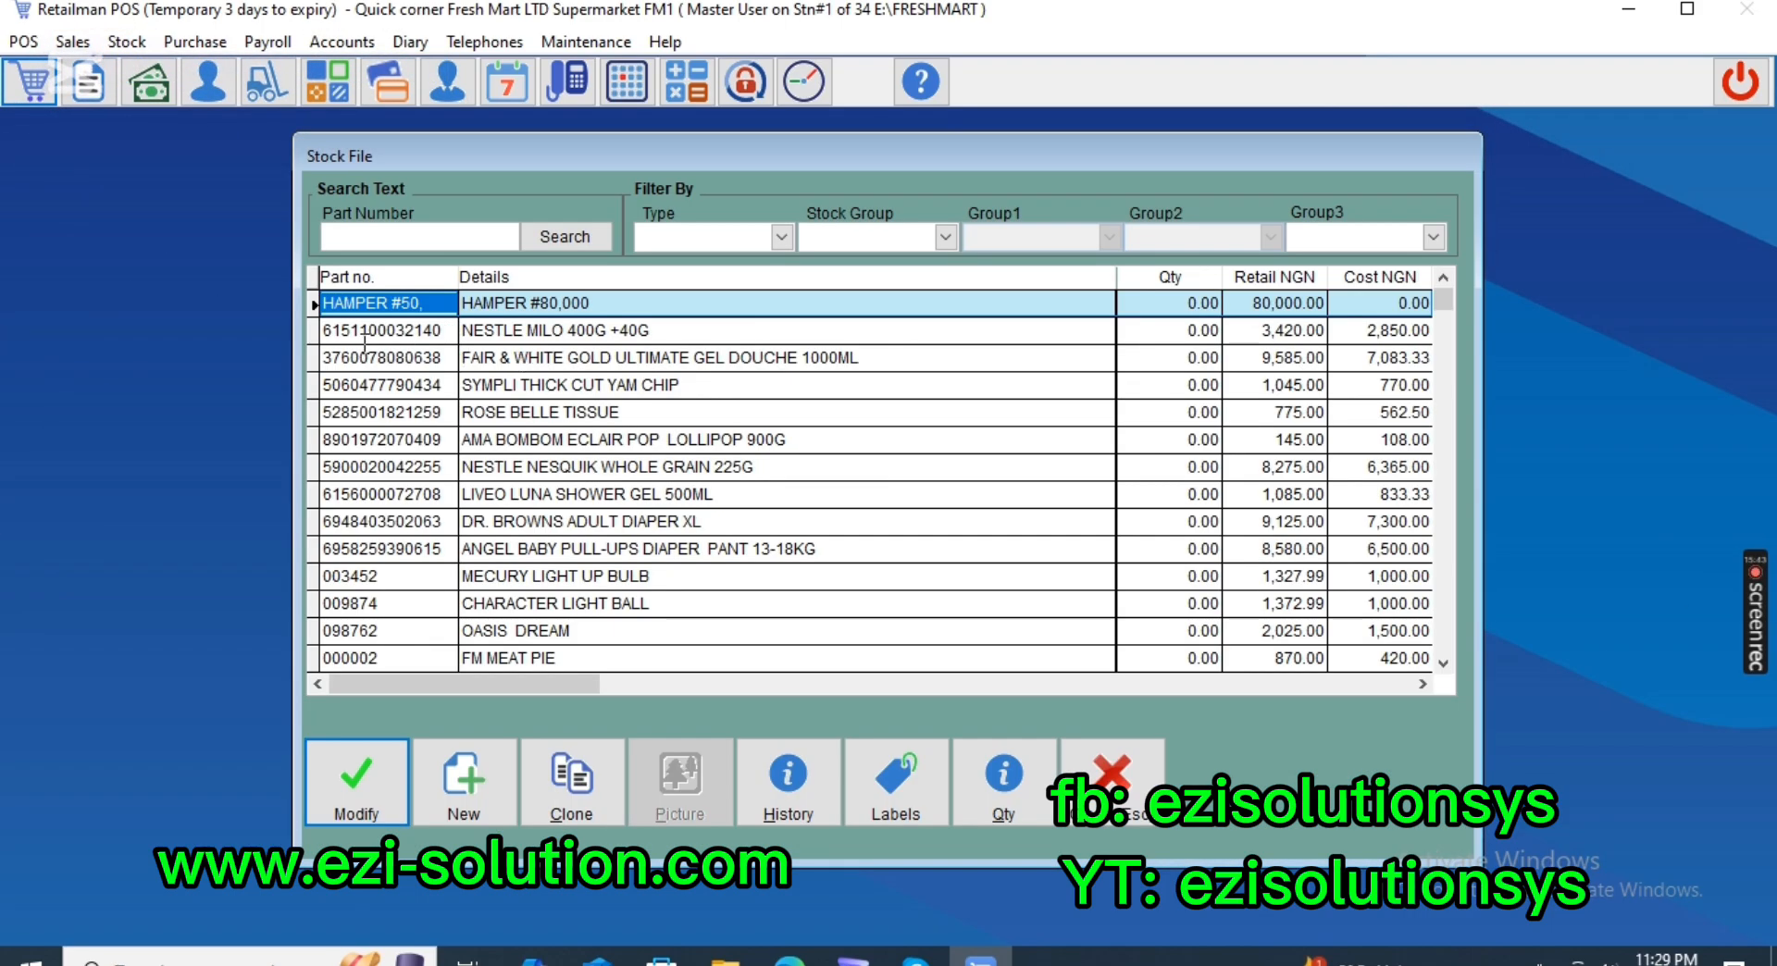
click(359, 804)
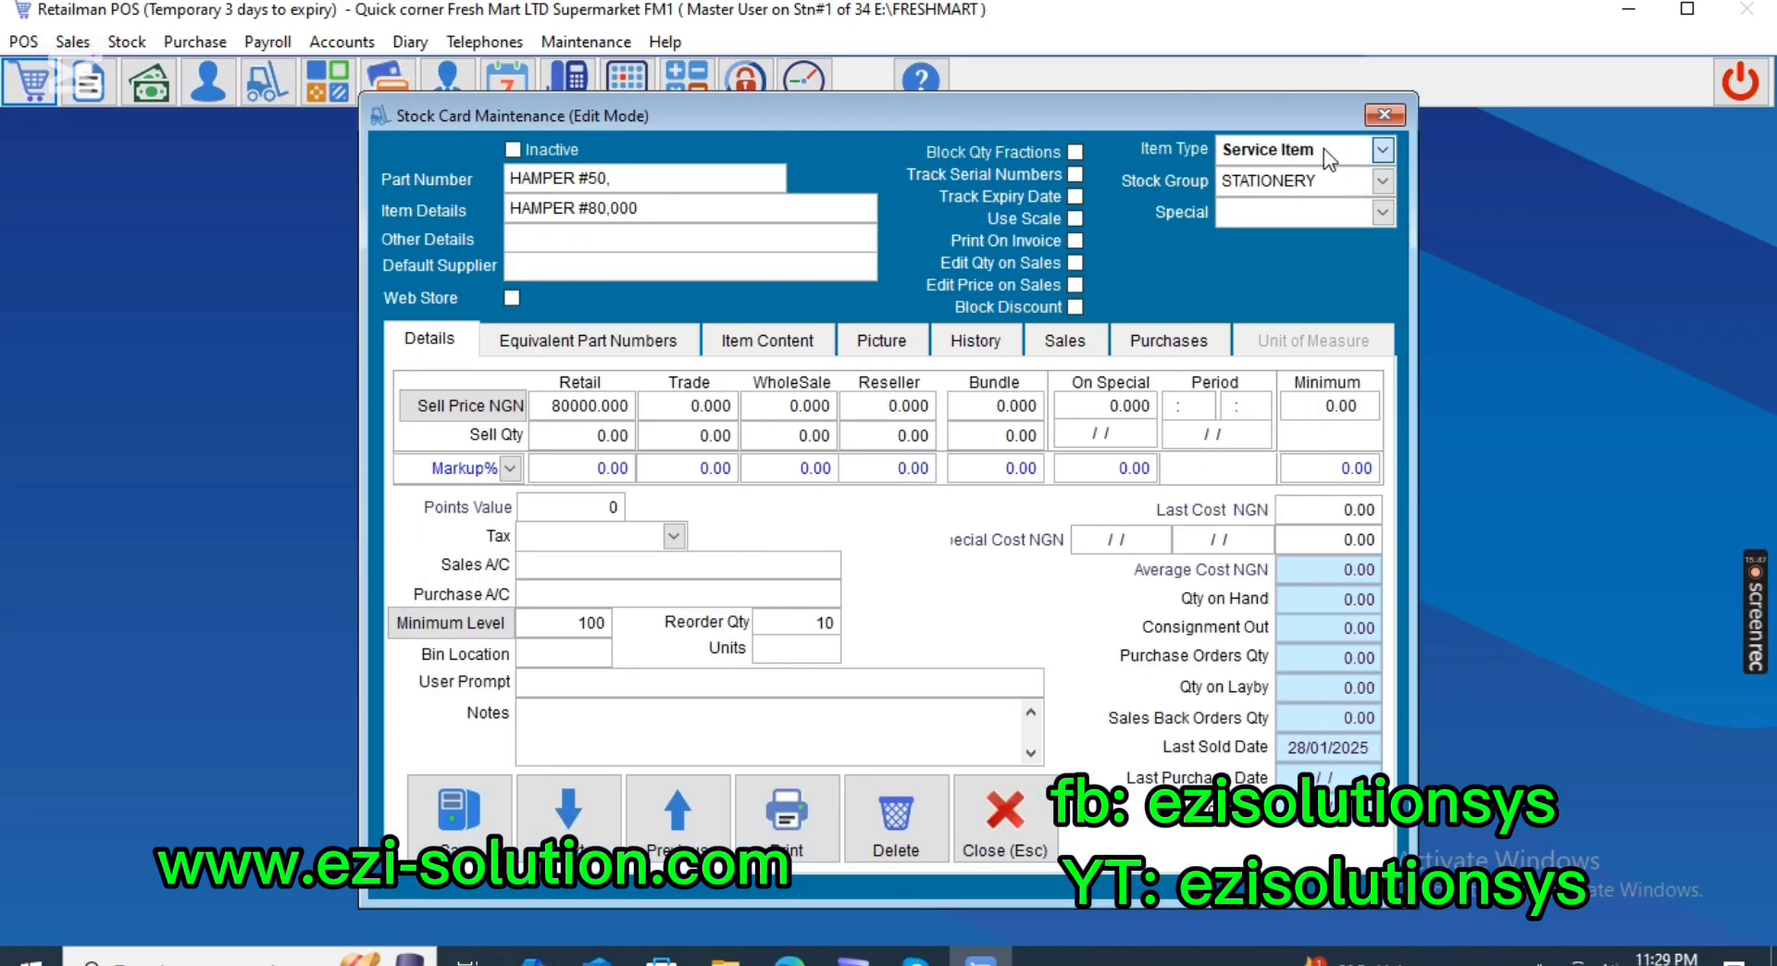
click(1324, 148)
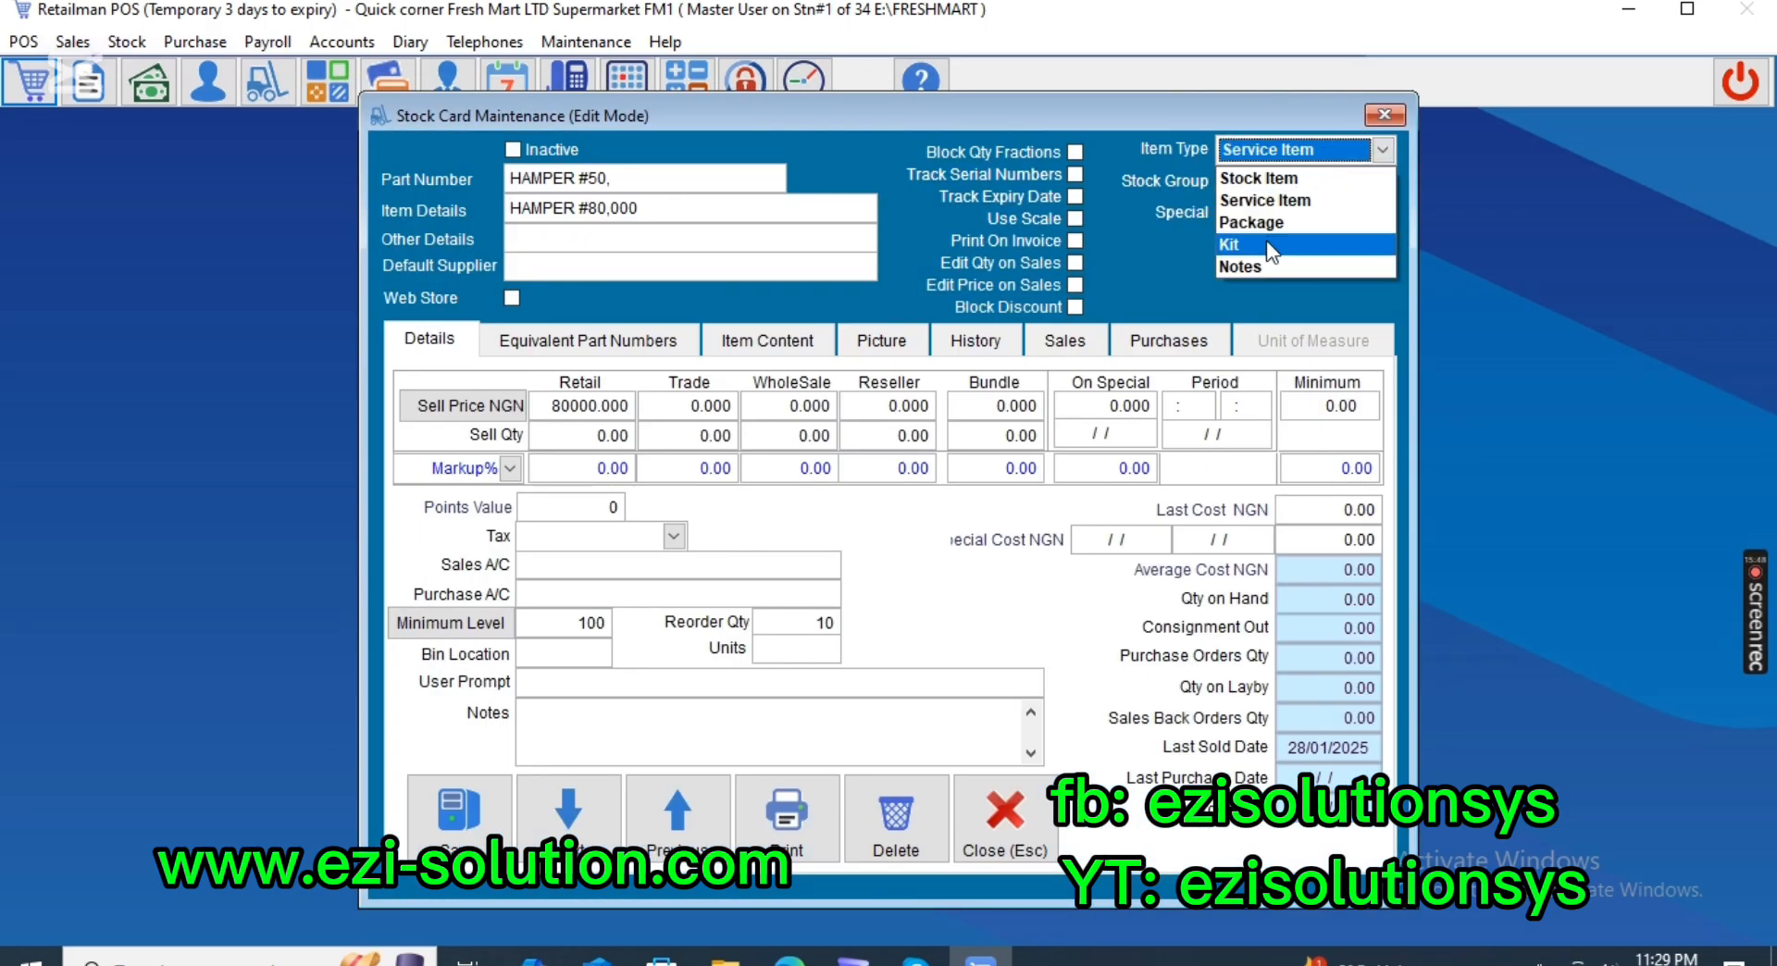
click(1263, 230)
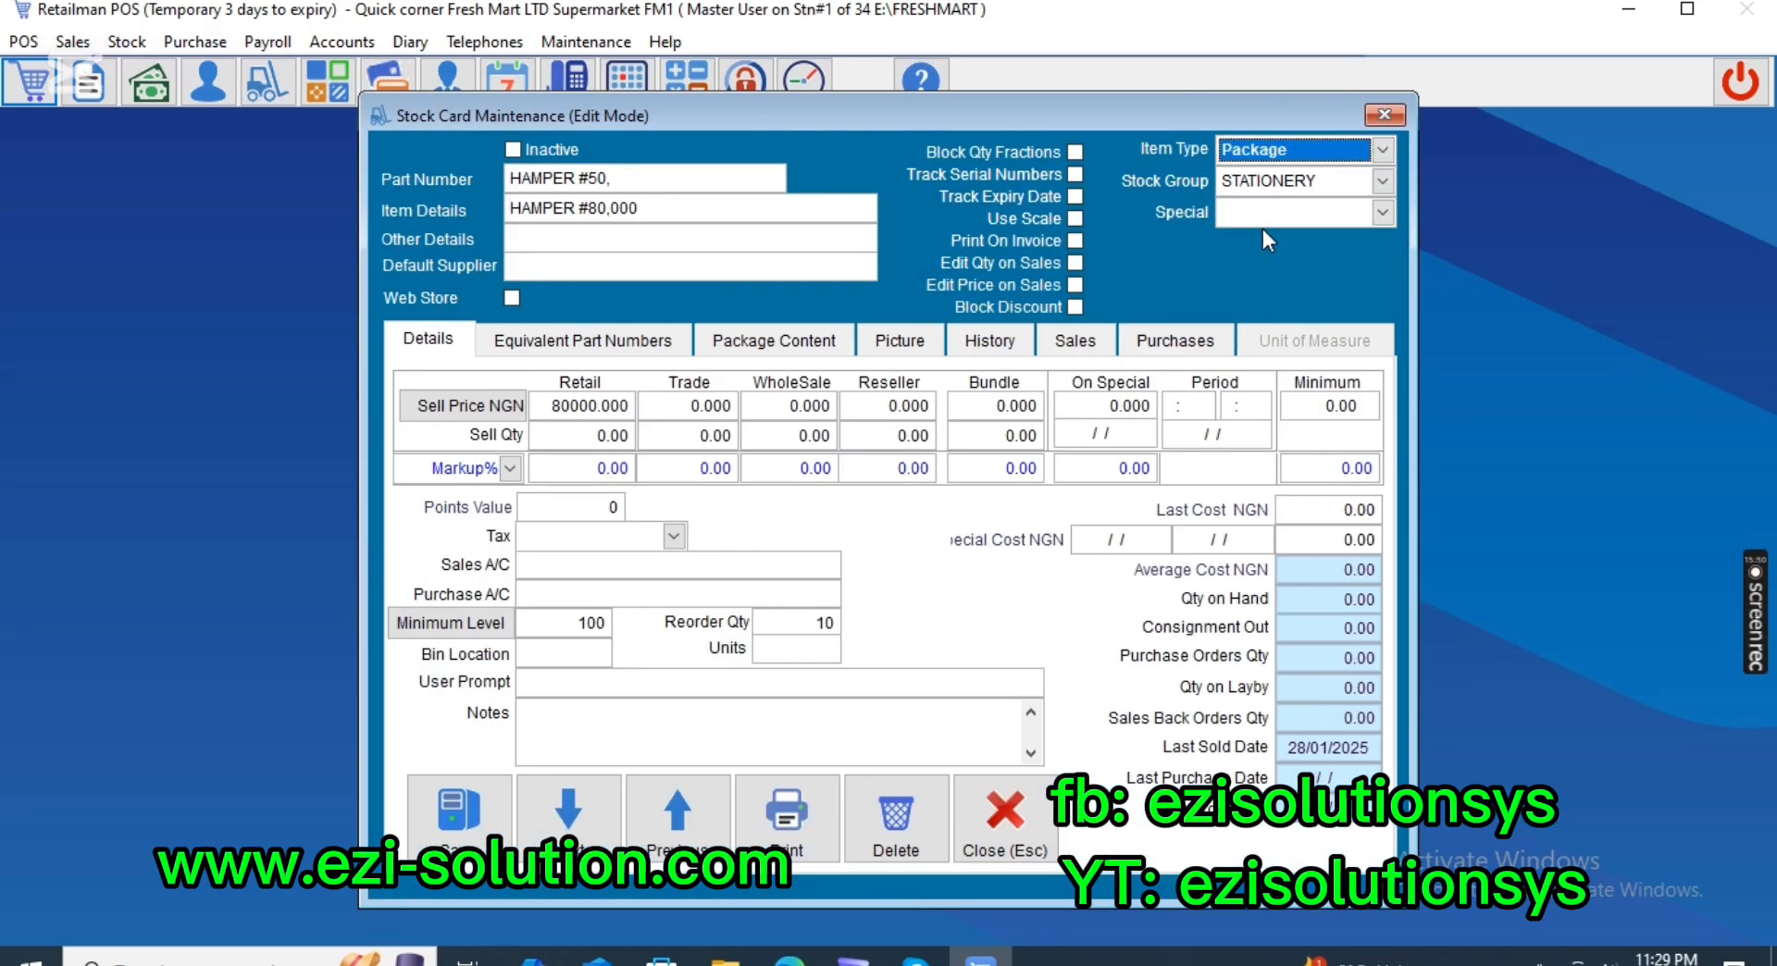
key(Tab)
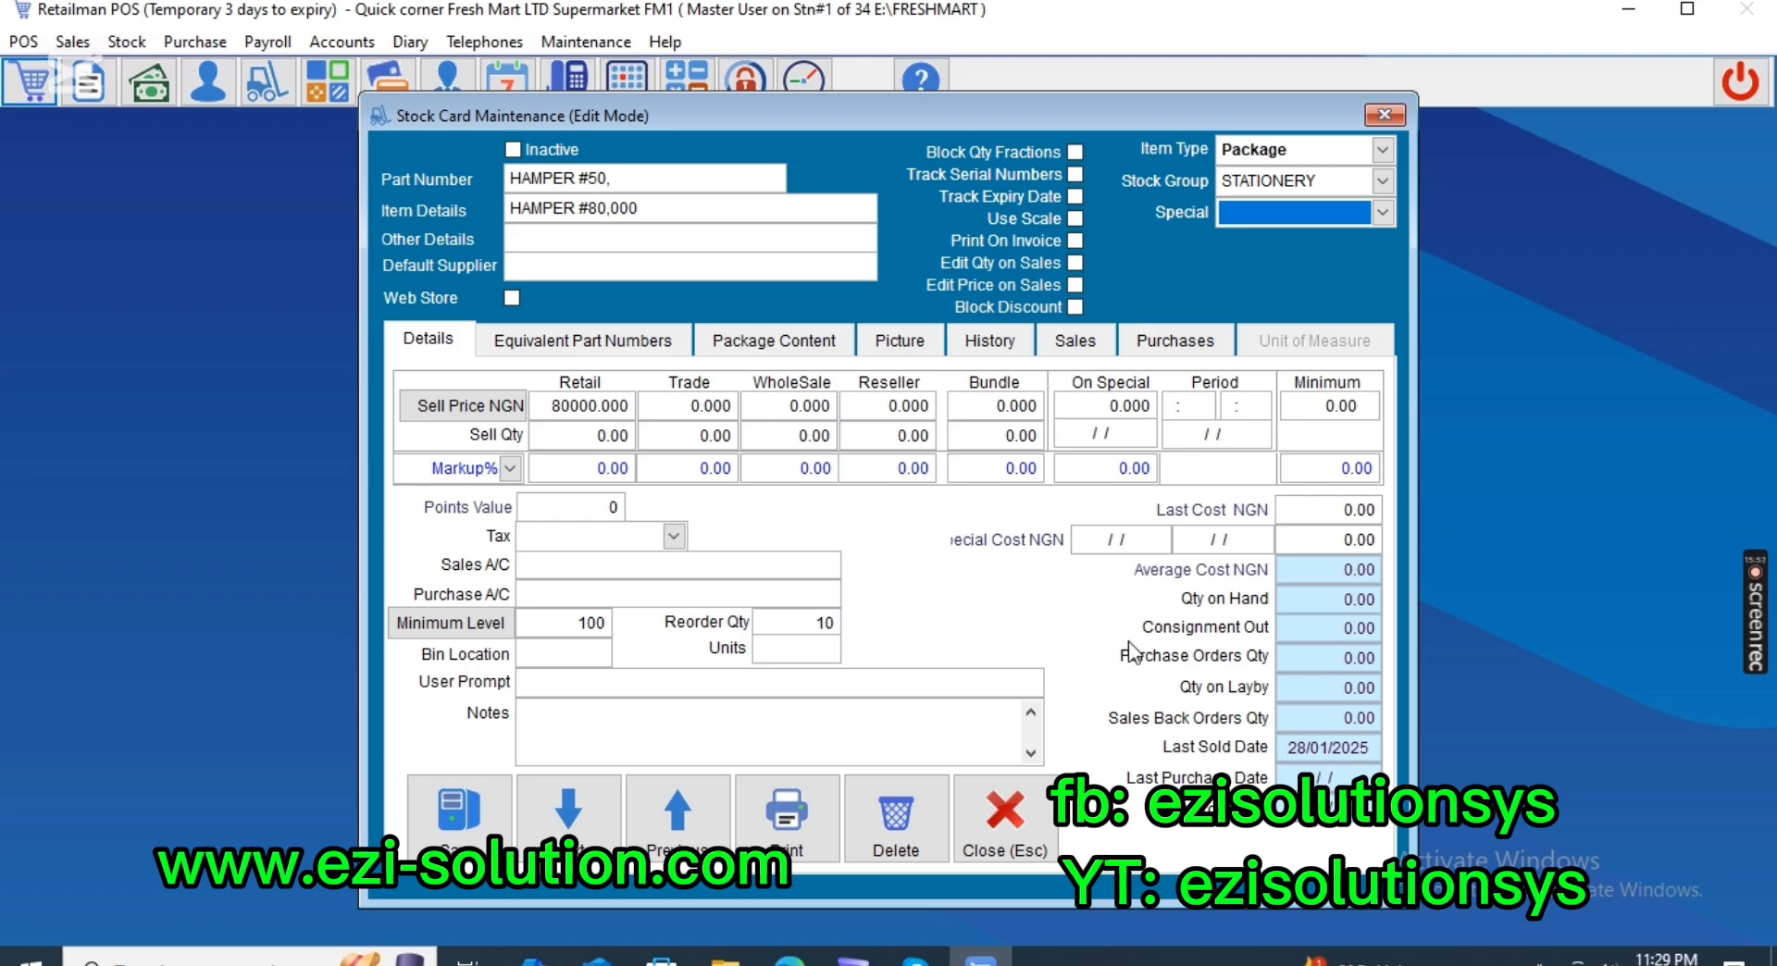
click(486, 793)
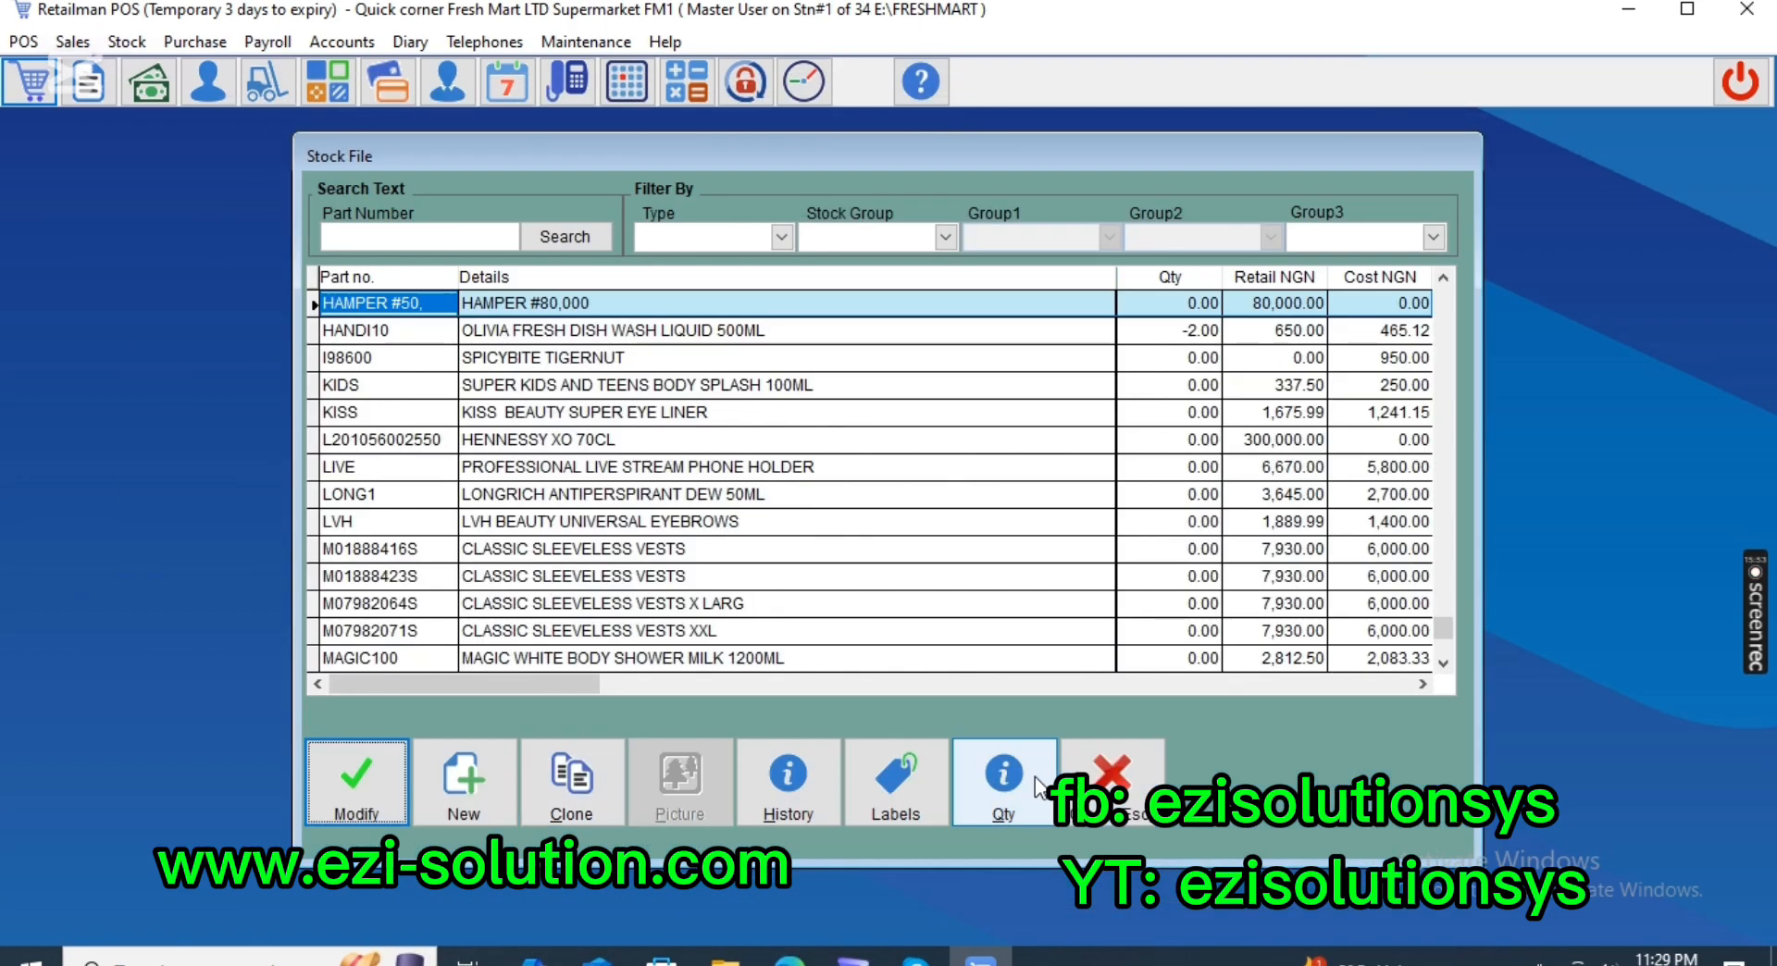
Close the stock file, add the hamper package to a new point-of-sale invoice and check its line amounts.
click(1123, 780)
click(43, 63)
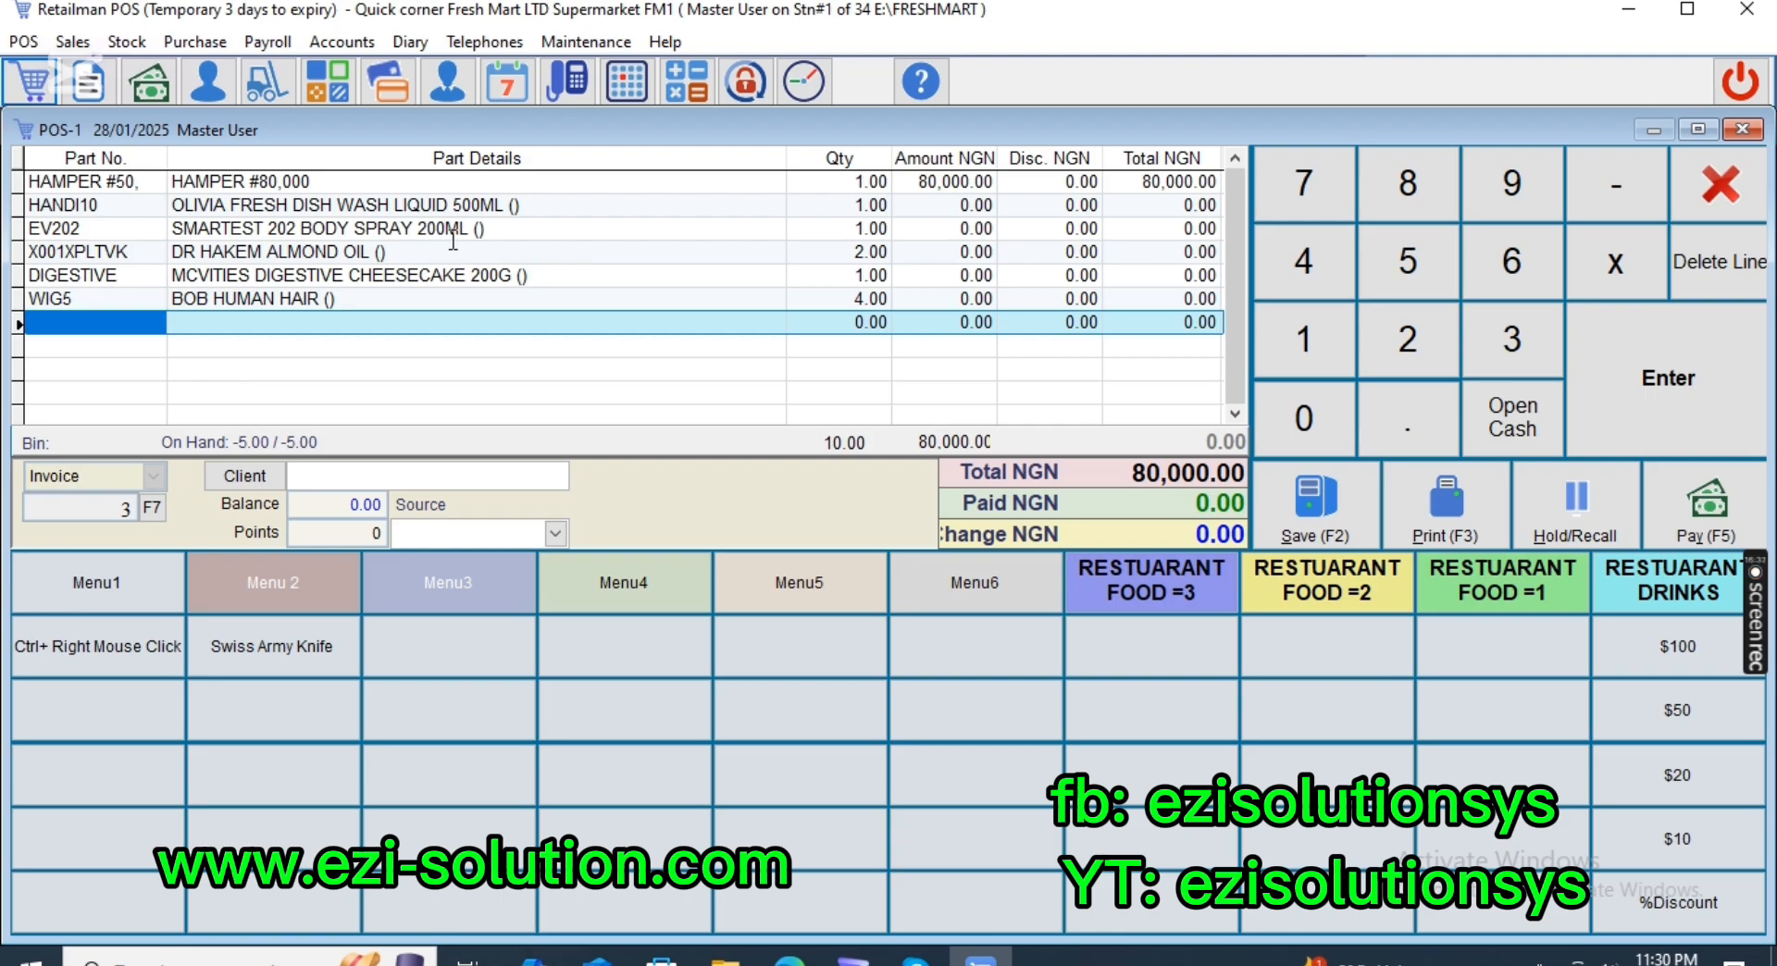
click(224, 182)
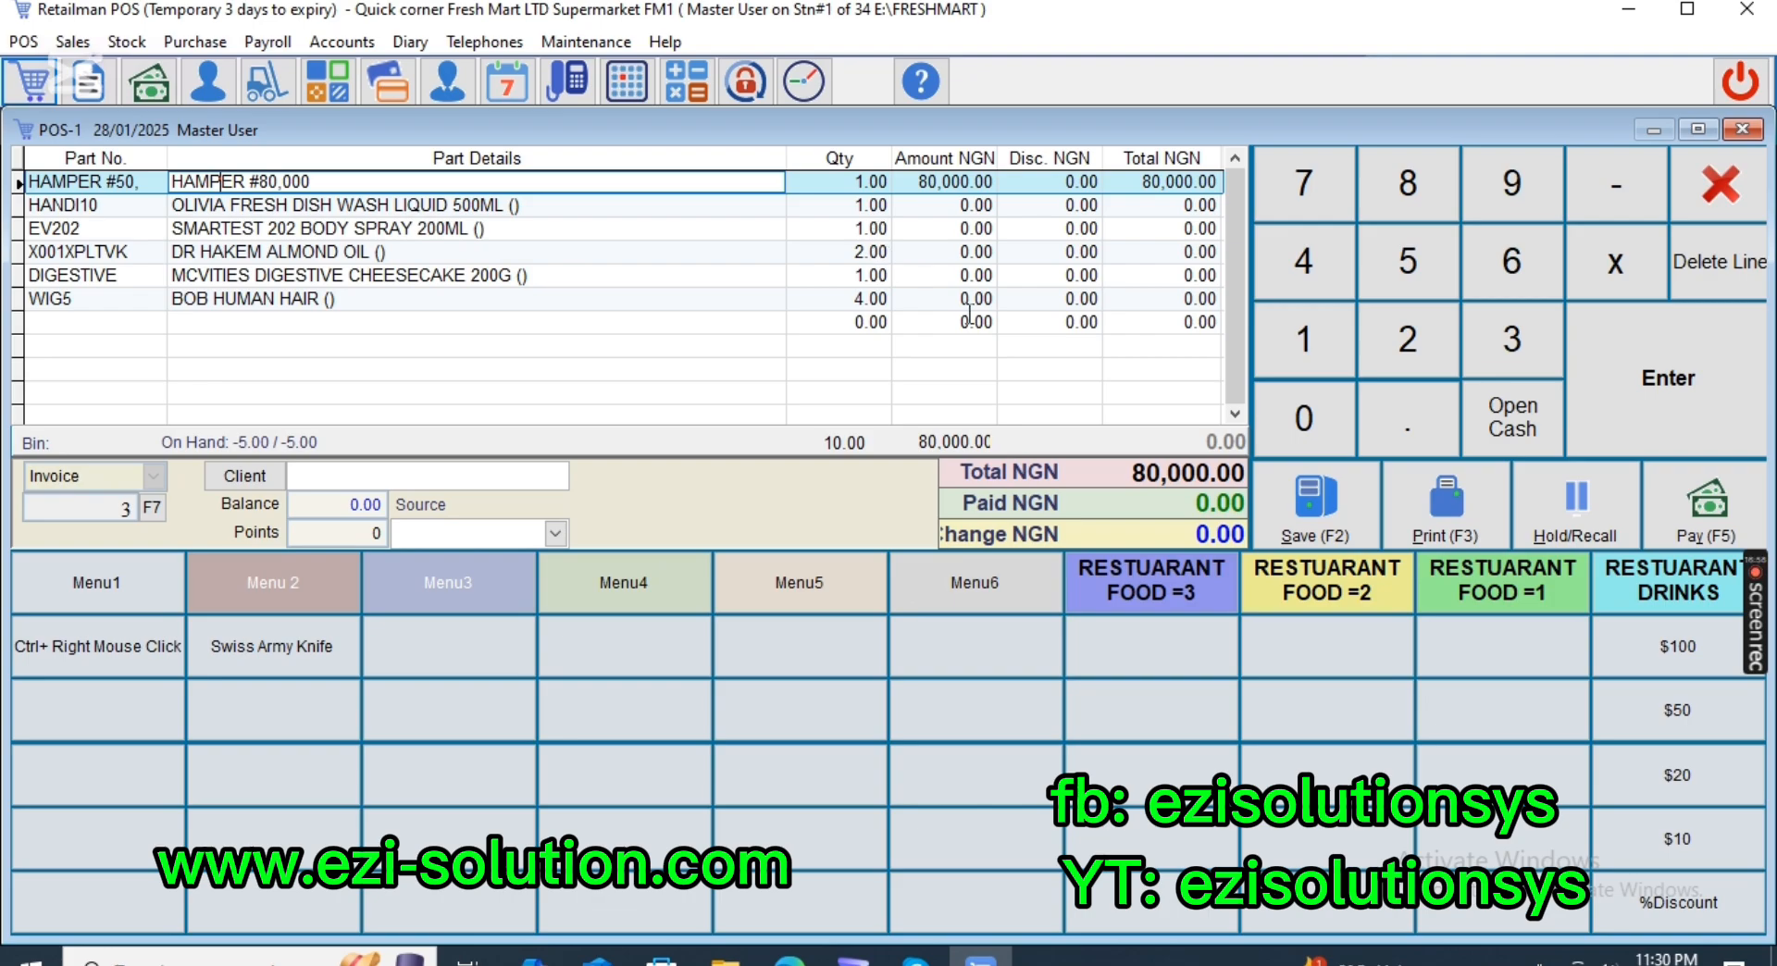
click(915, 181)
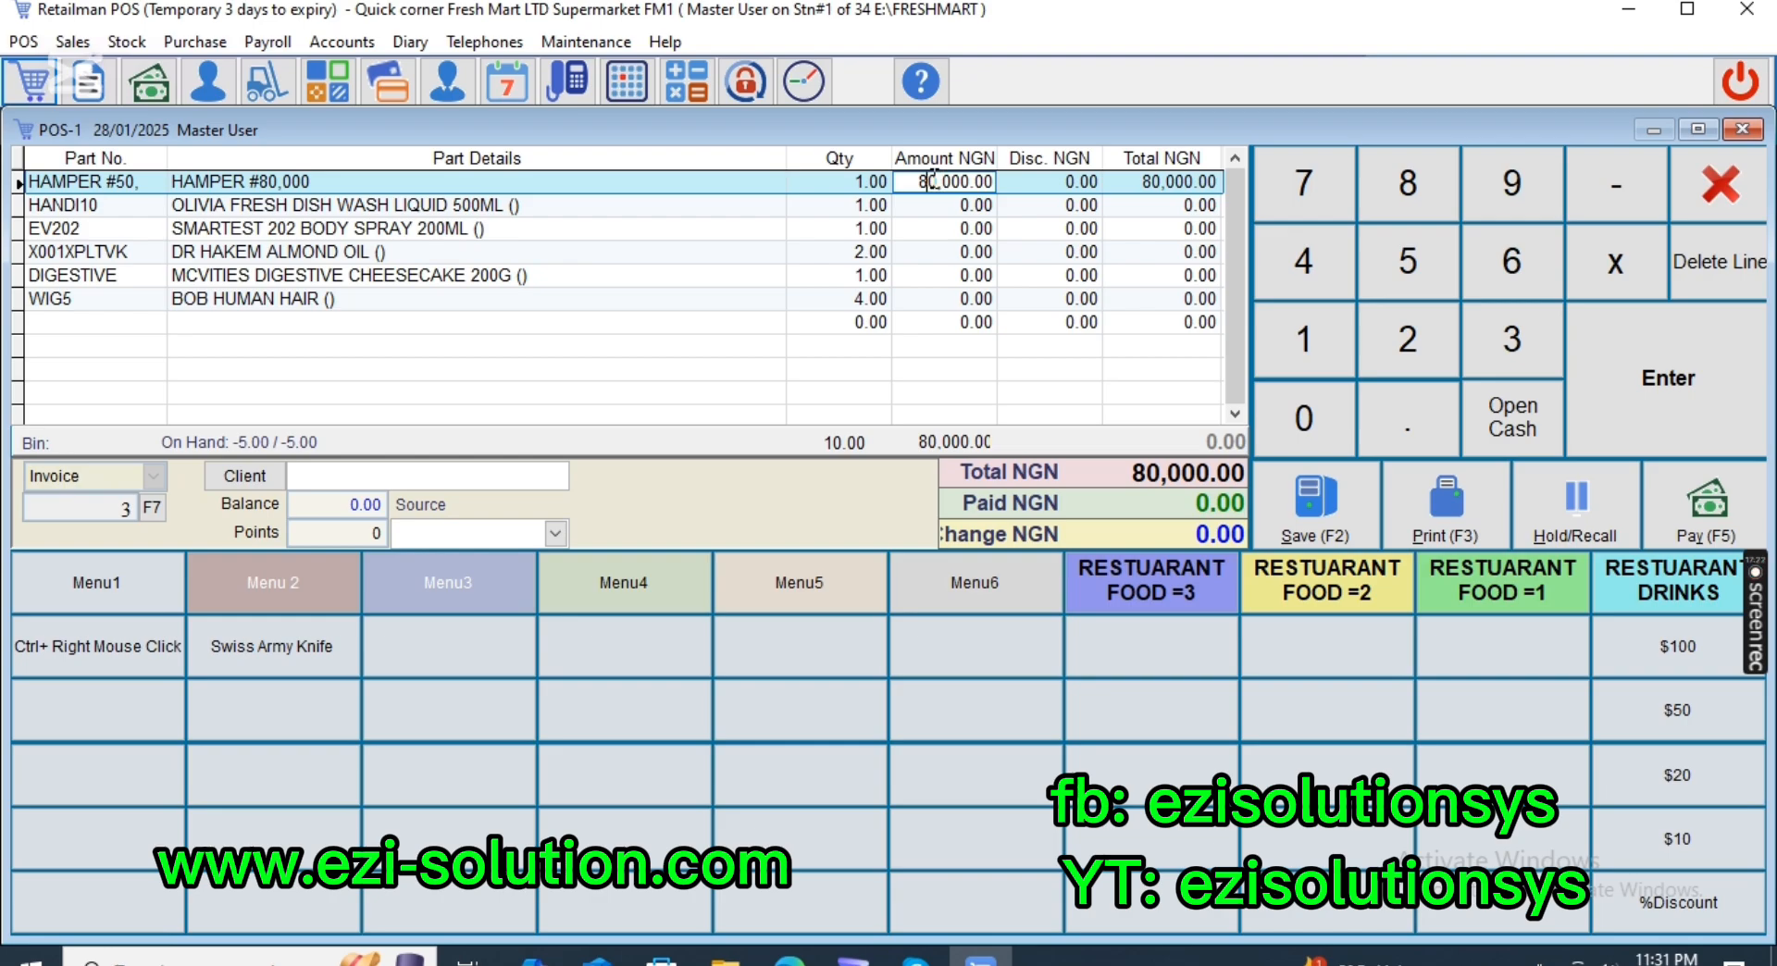
Pay the hamper package invoice fully in cash, save the sale and leave the point-of-sale window.
click(1708, 507)
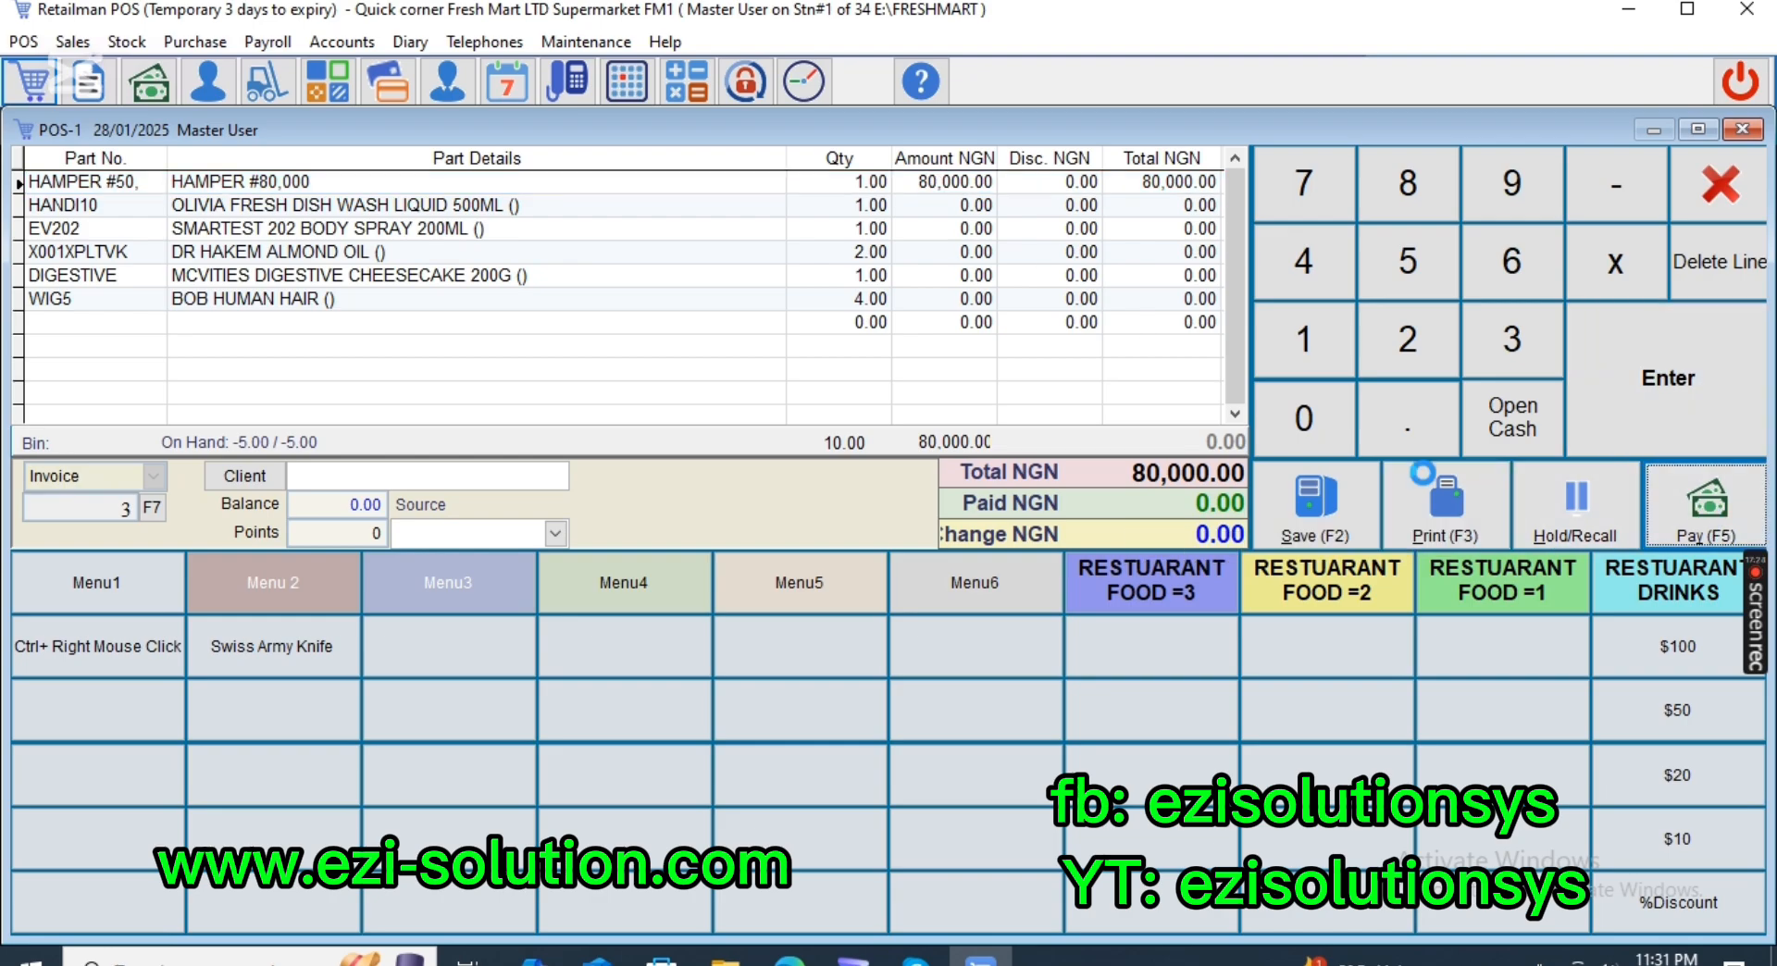
click(568, 261)
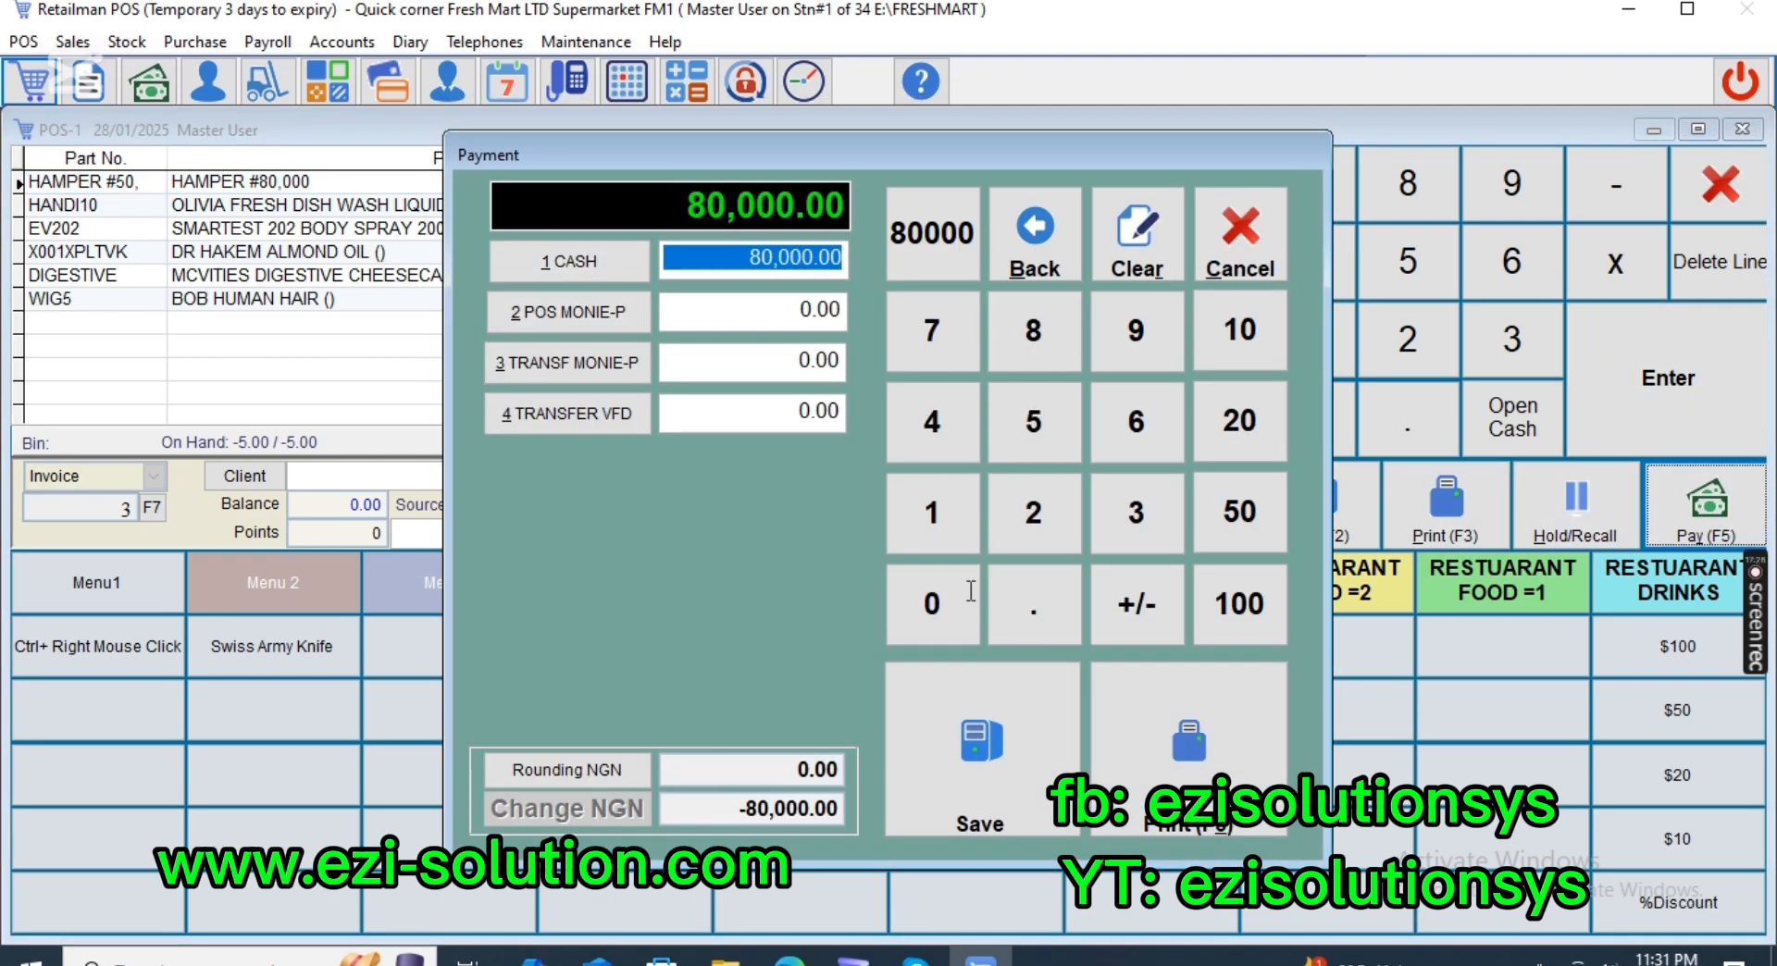
click(987, 731)
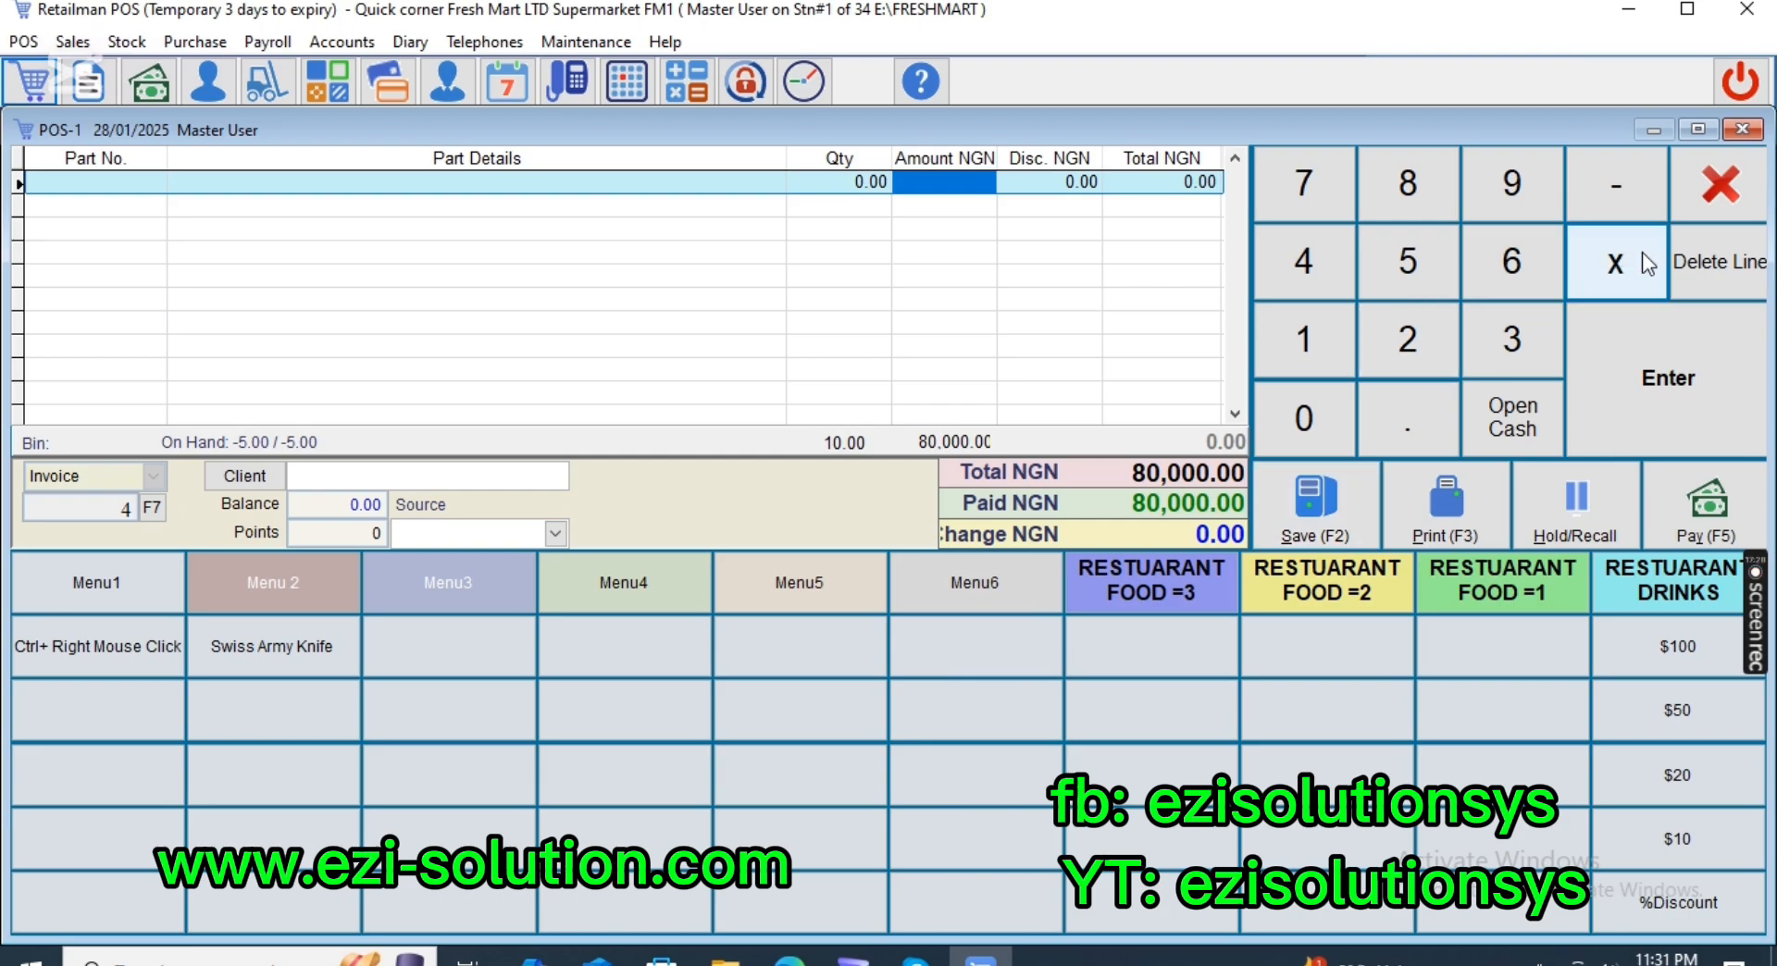
click(1713, 208)
Open the Invoices List Report and set the report type to Detailed with a from date of 28/01/2025.
click(123, 42)
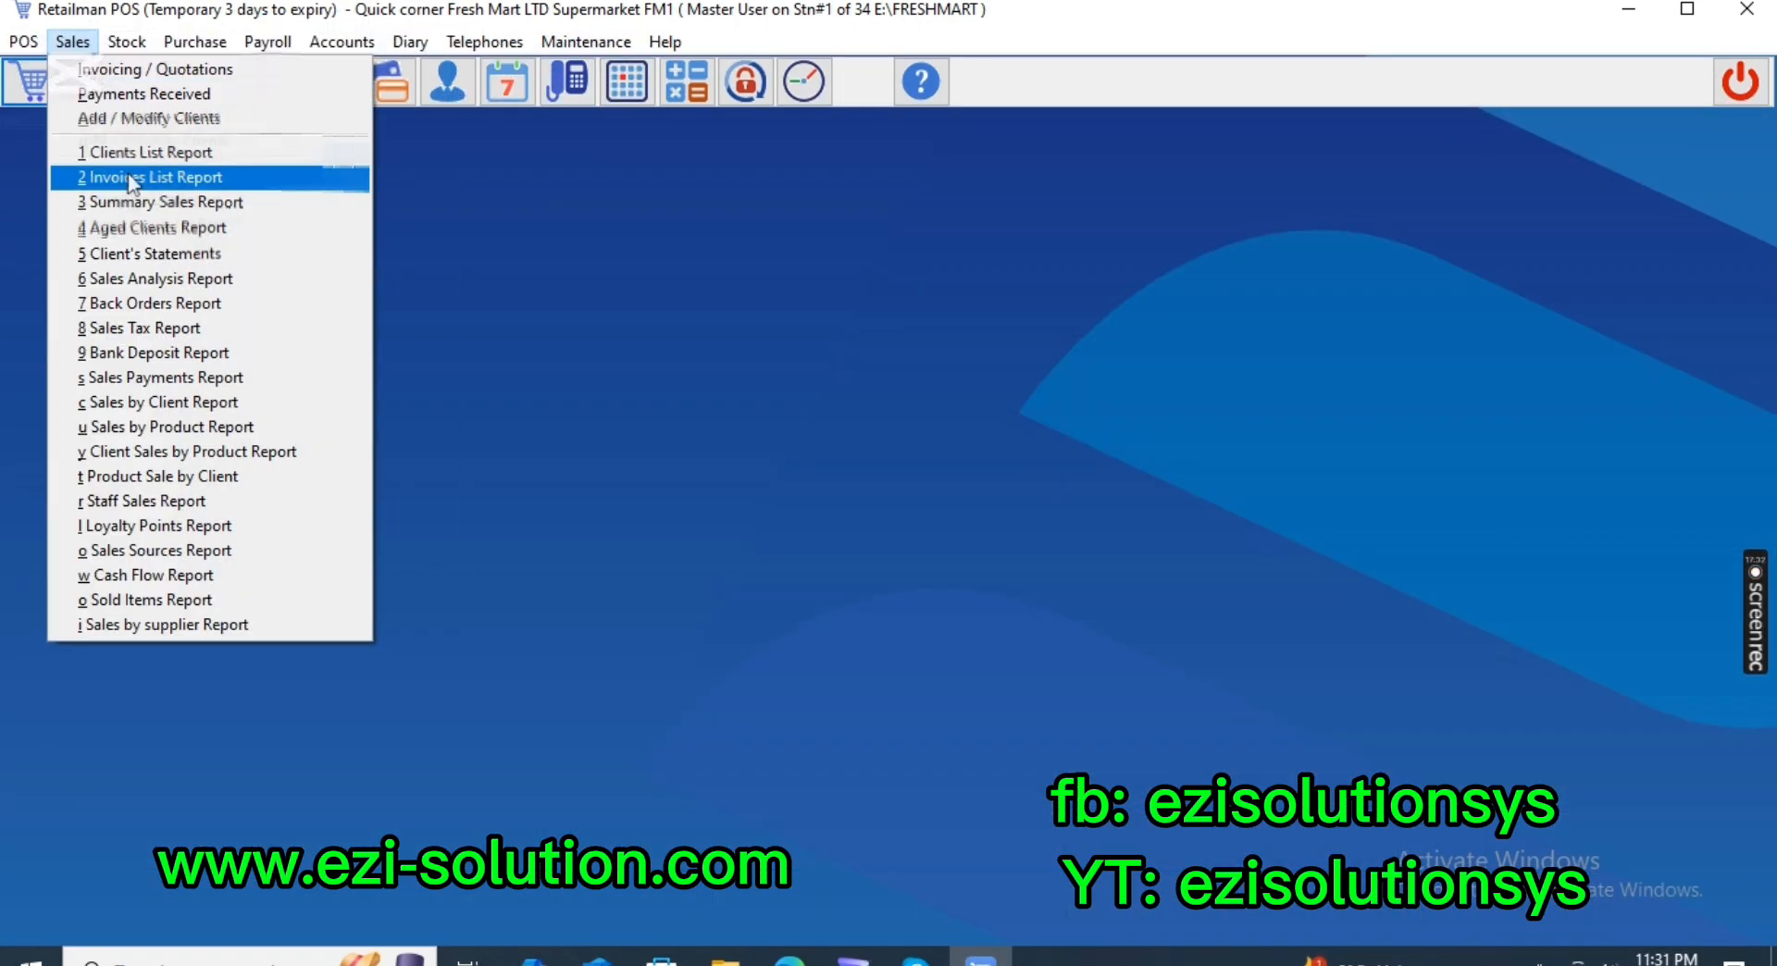
click(139, 180)
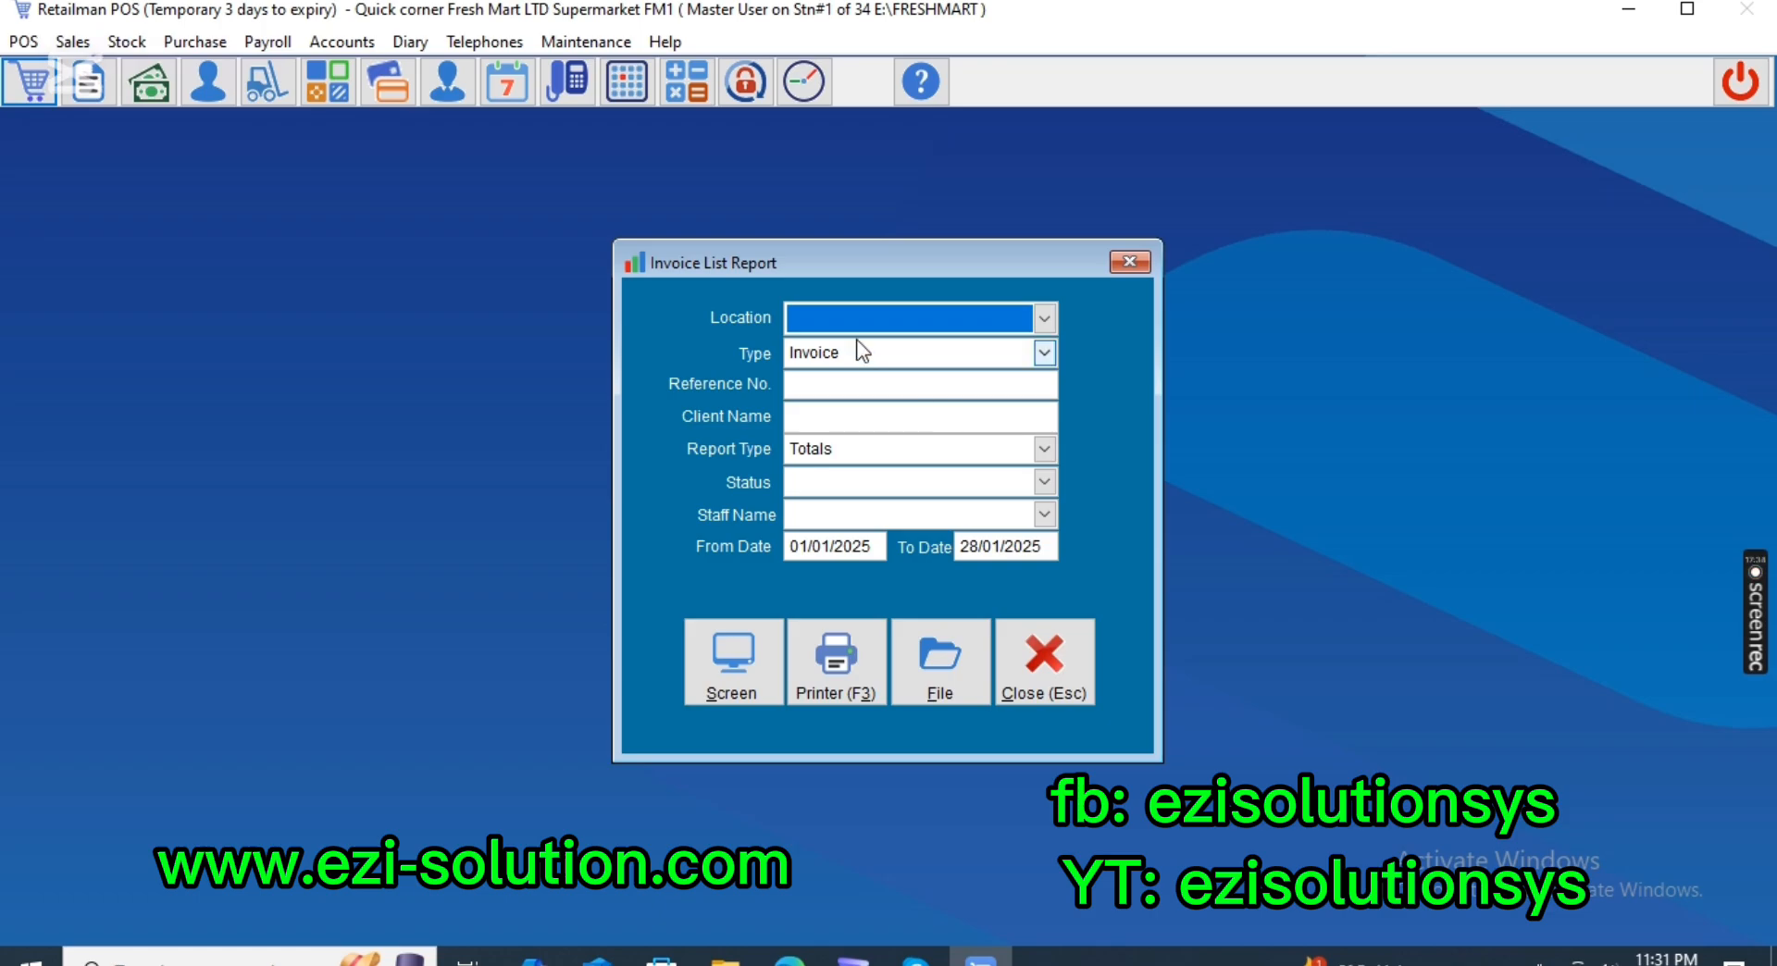
click(1044, 449)
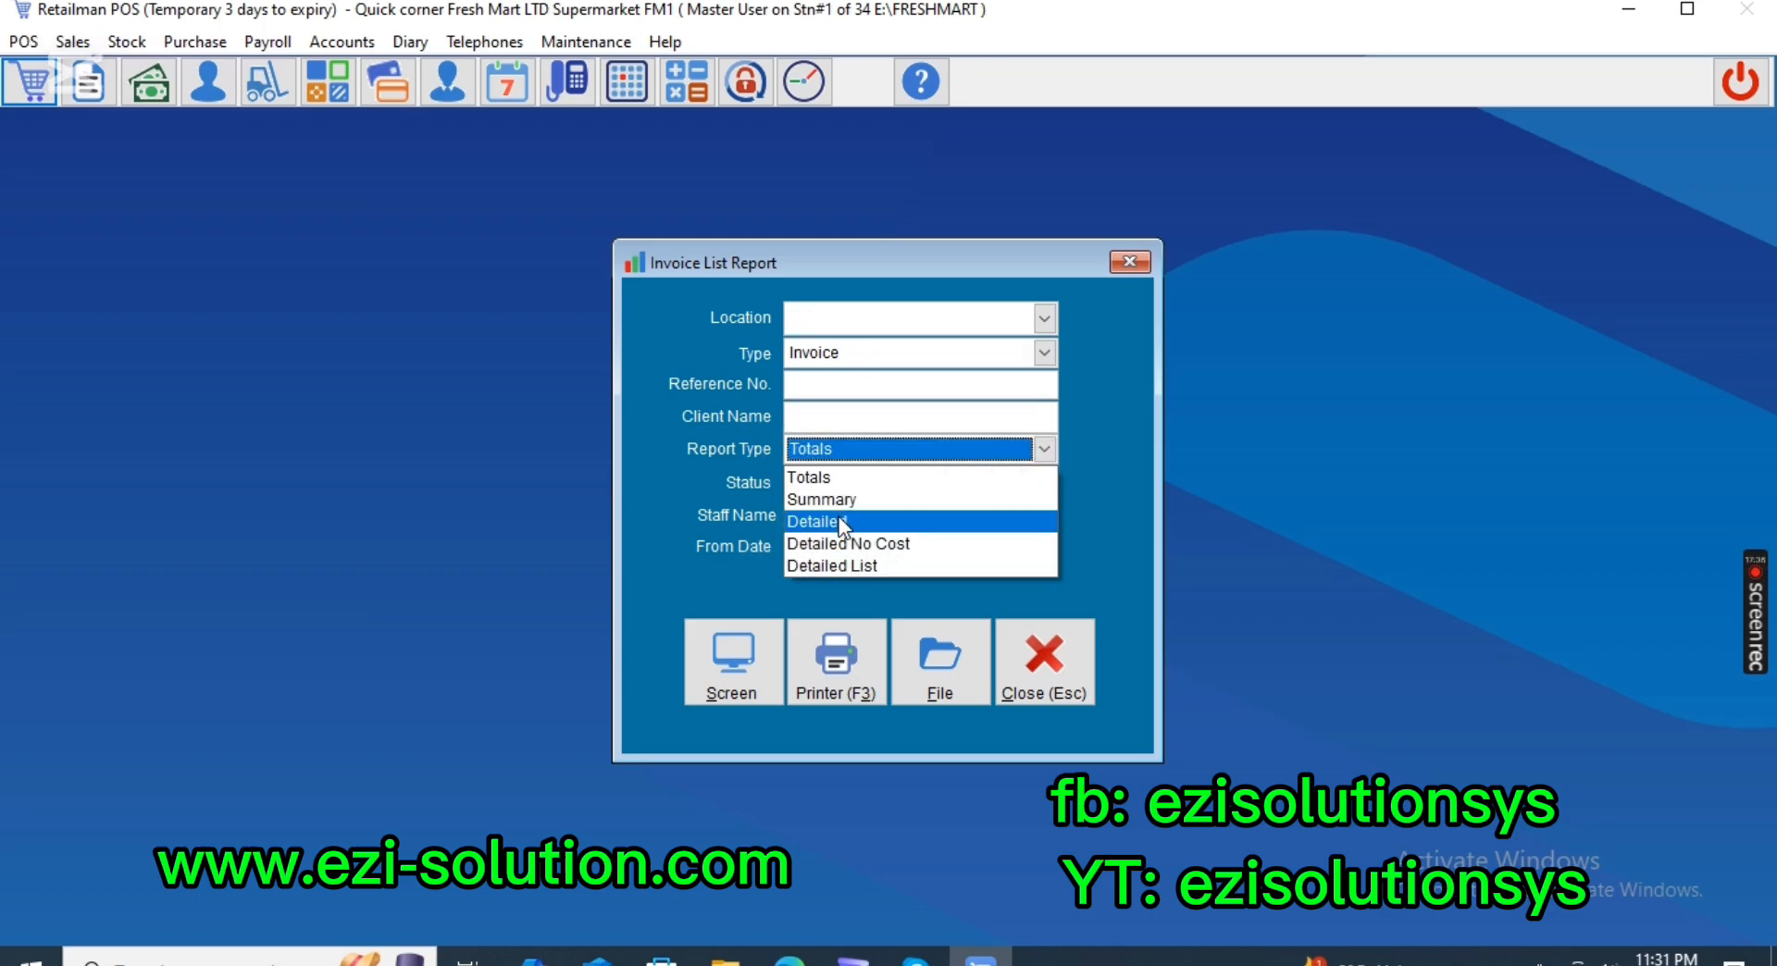
click(835, 521)
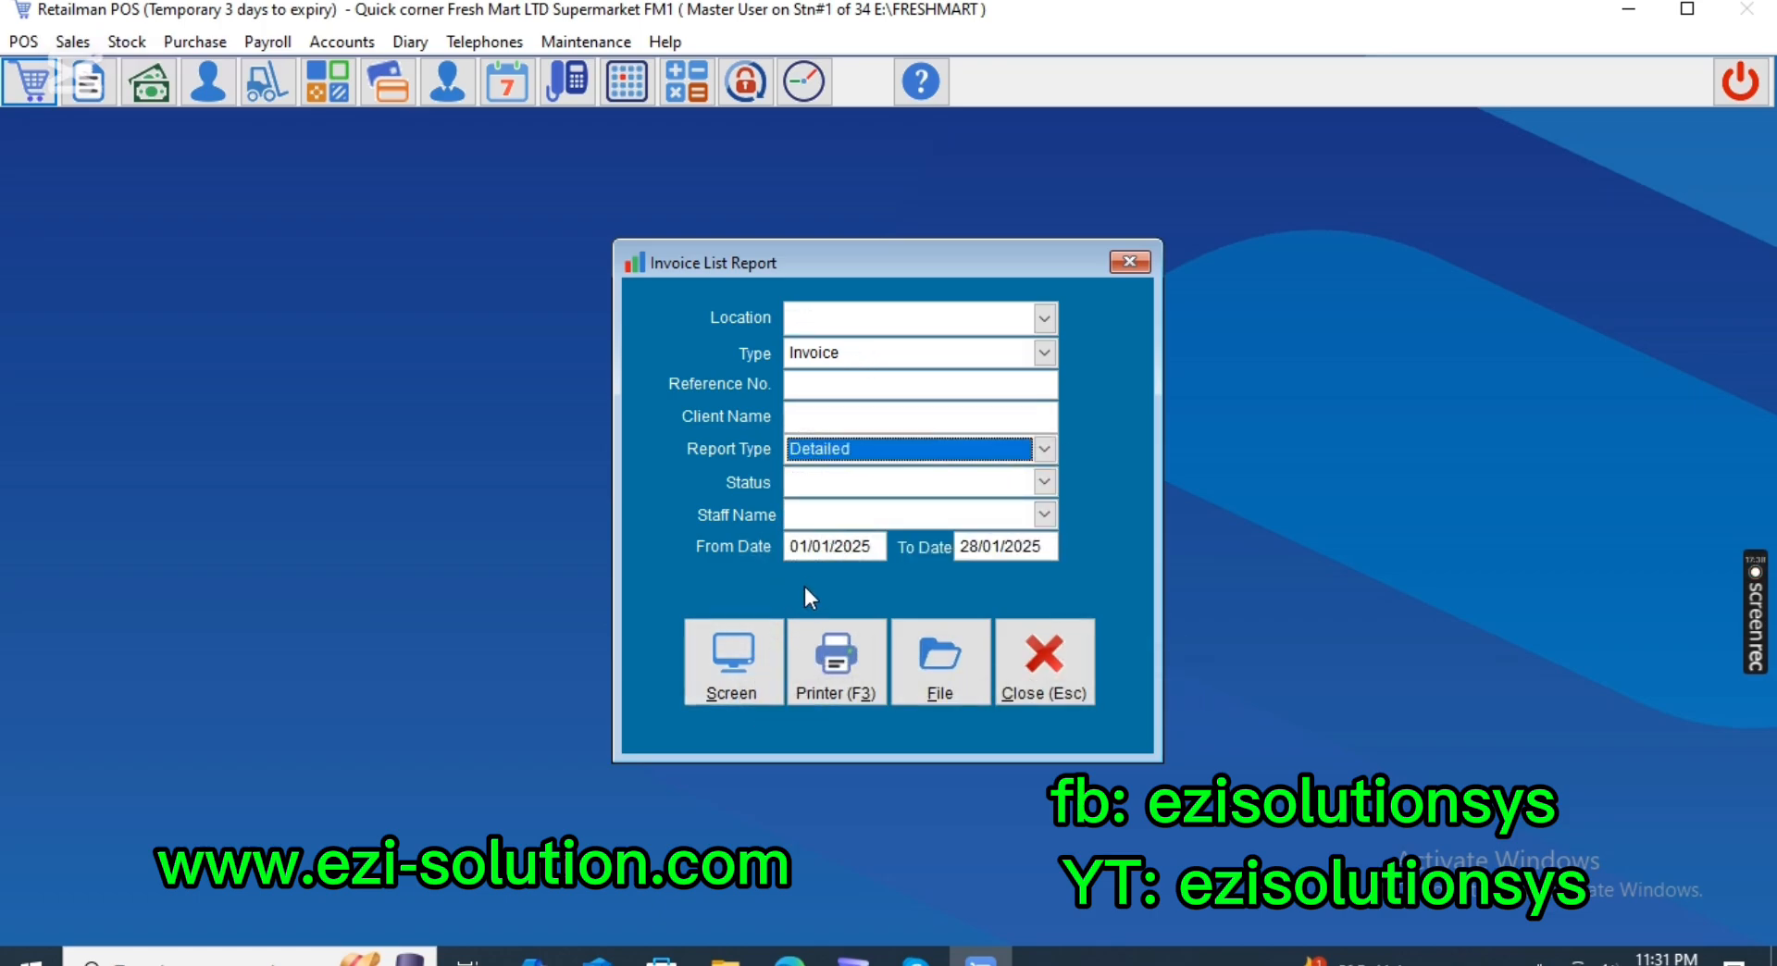
click(821, 548)
double_click(821, 548)
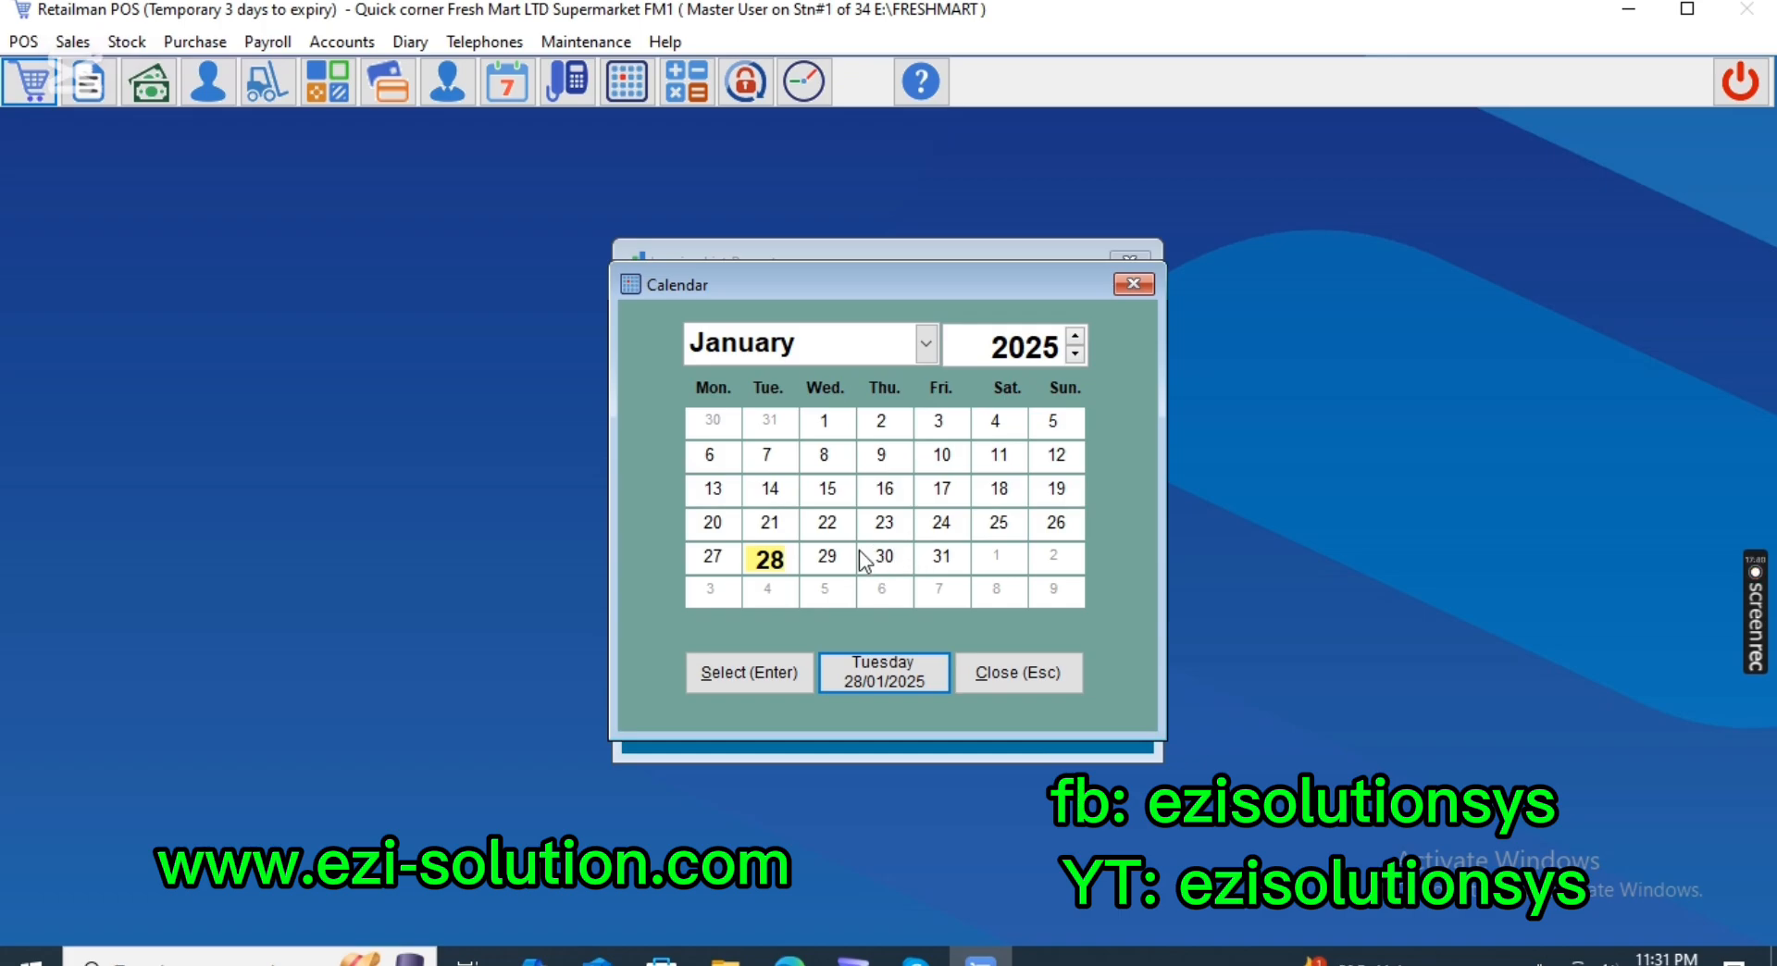
double_click(769, 560)
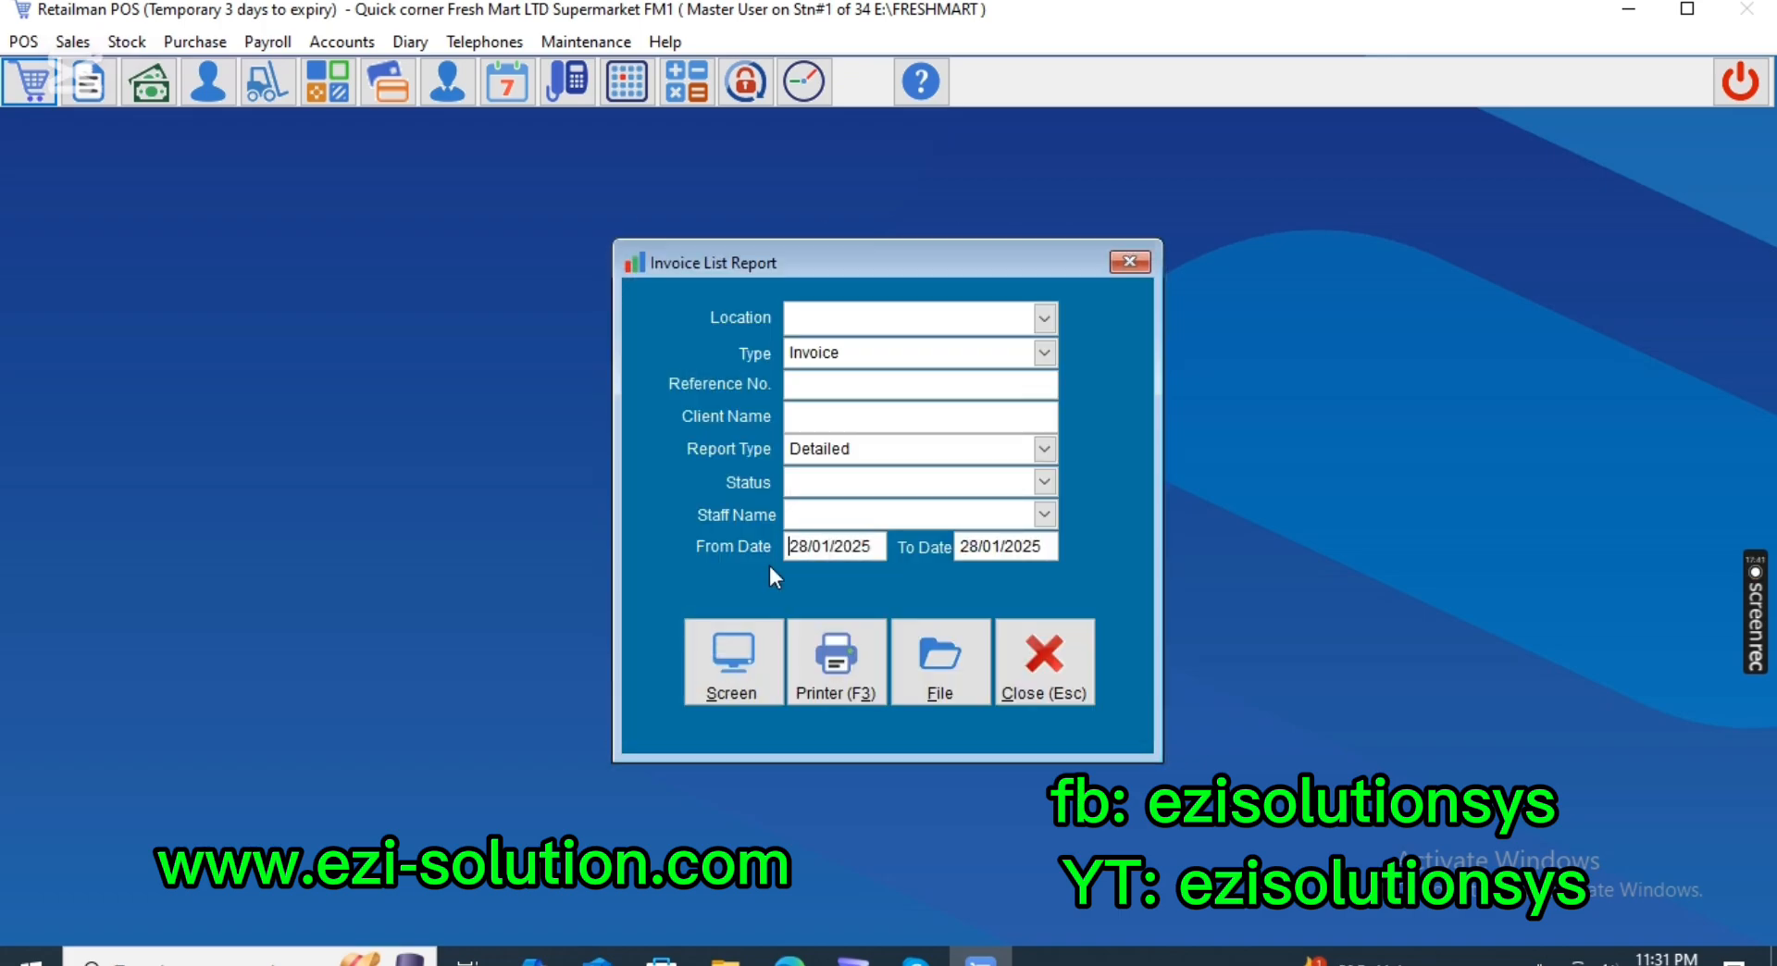
Preview the Detailed Invoice Report on screen and compare amounts, costs and profits of the kit, service item and package hamper sales.
click(735, 664)
click(750, 87)
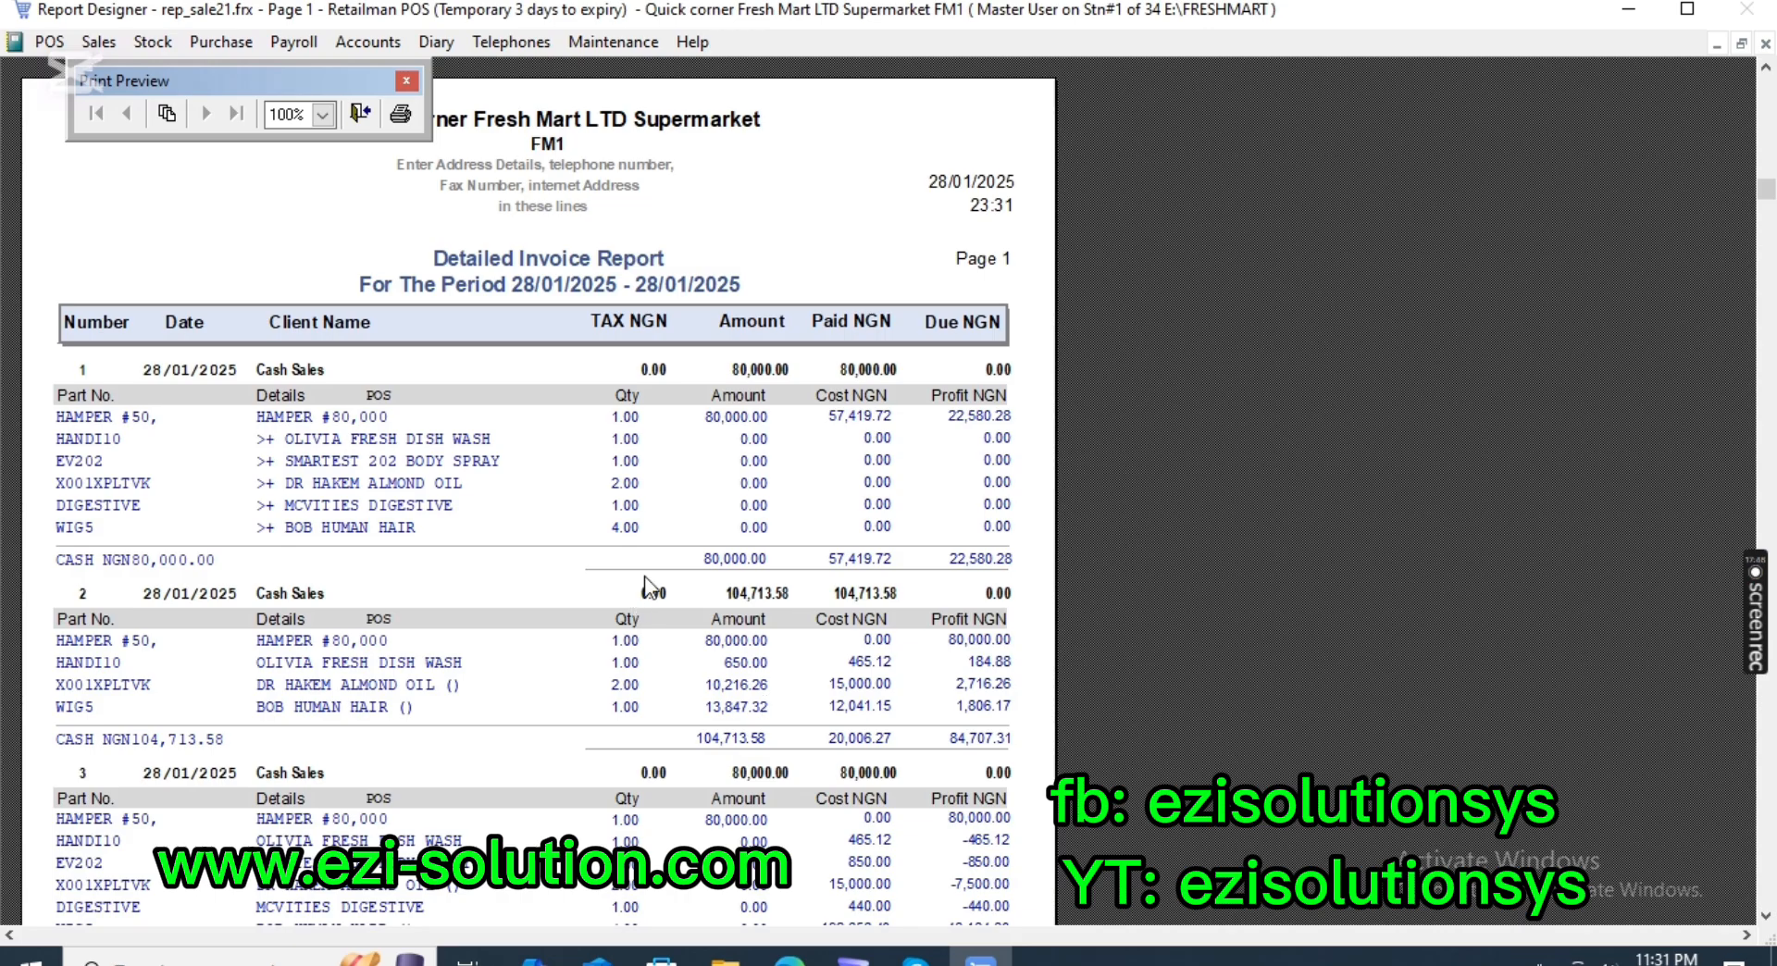
click(643, 648)
click(842, 635)
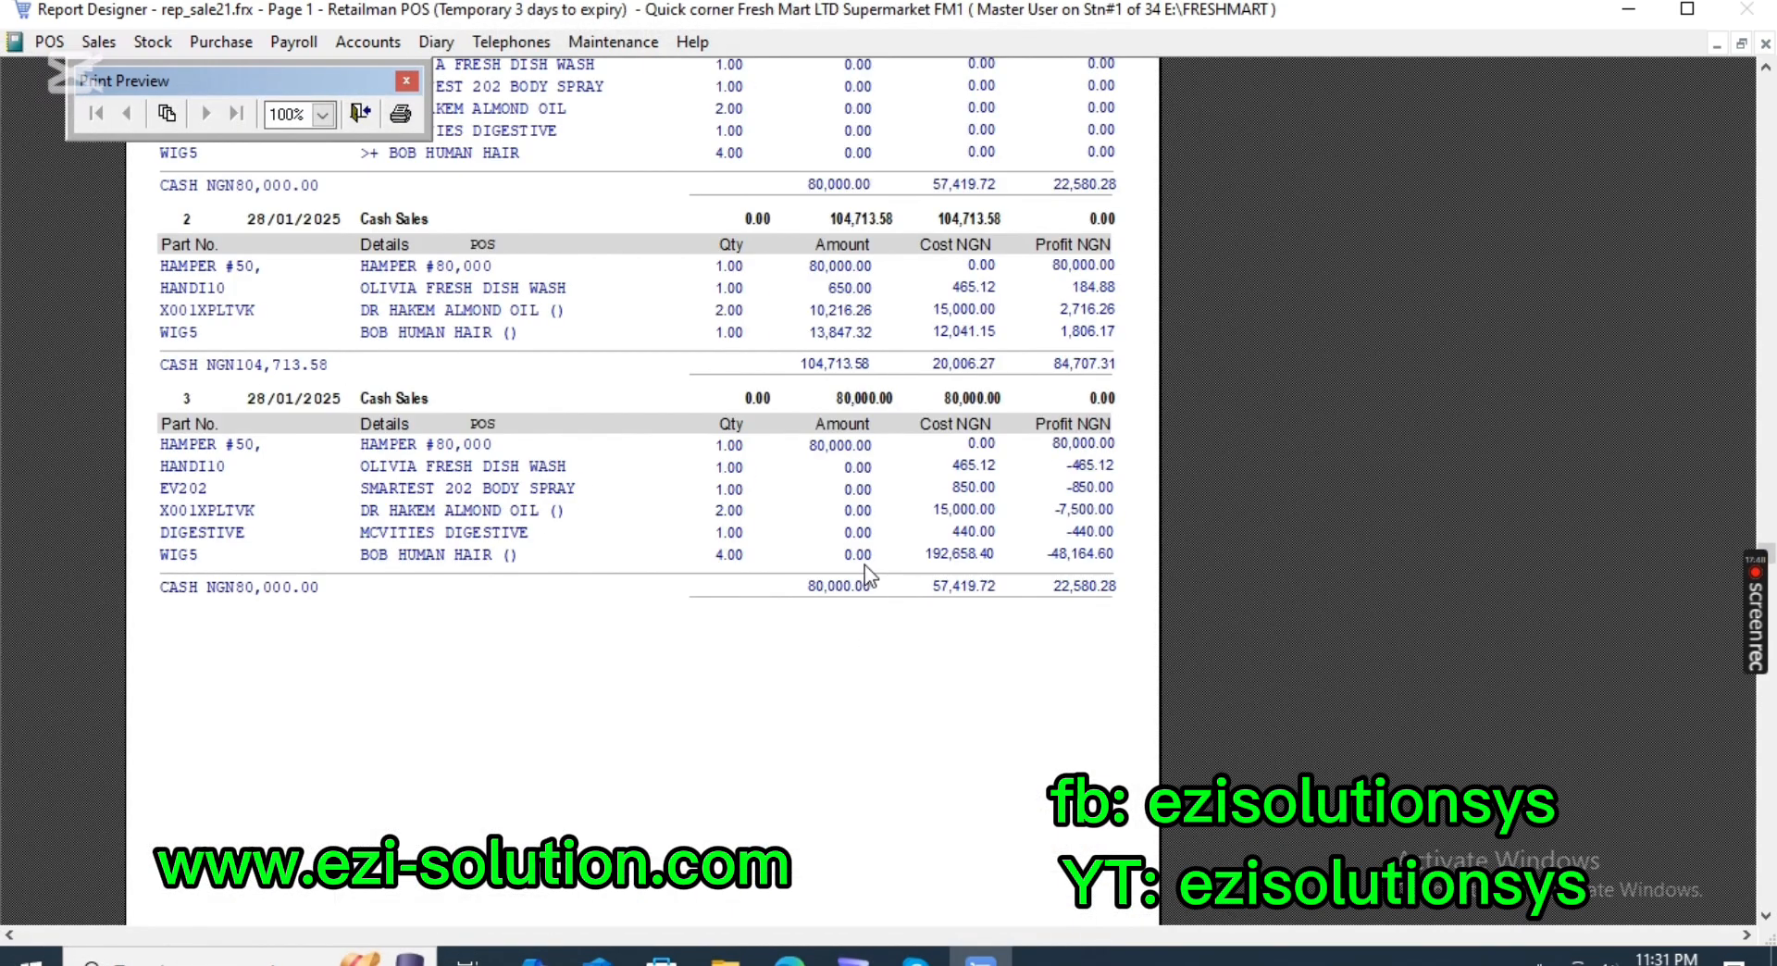
click(865, 562)
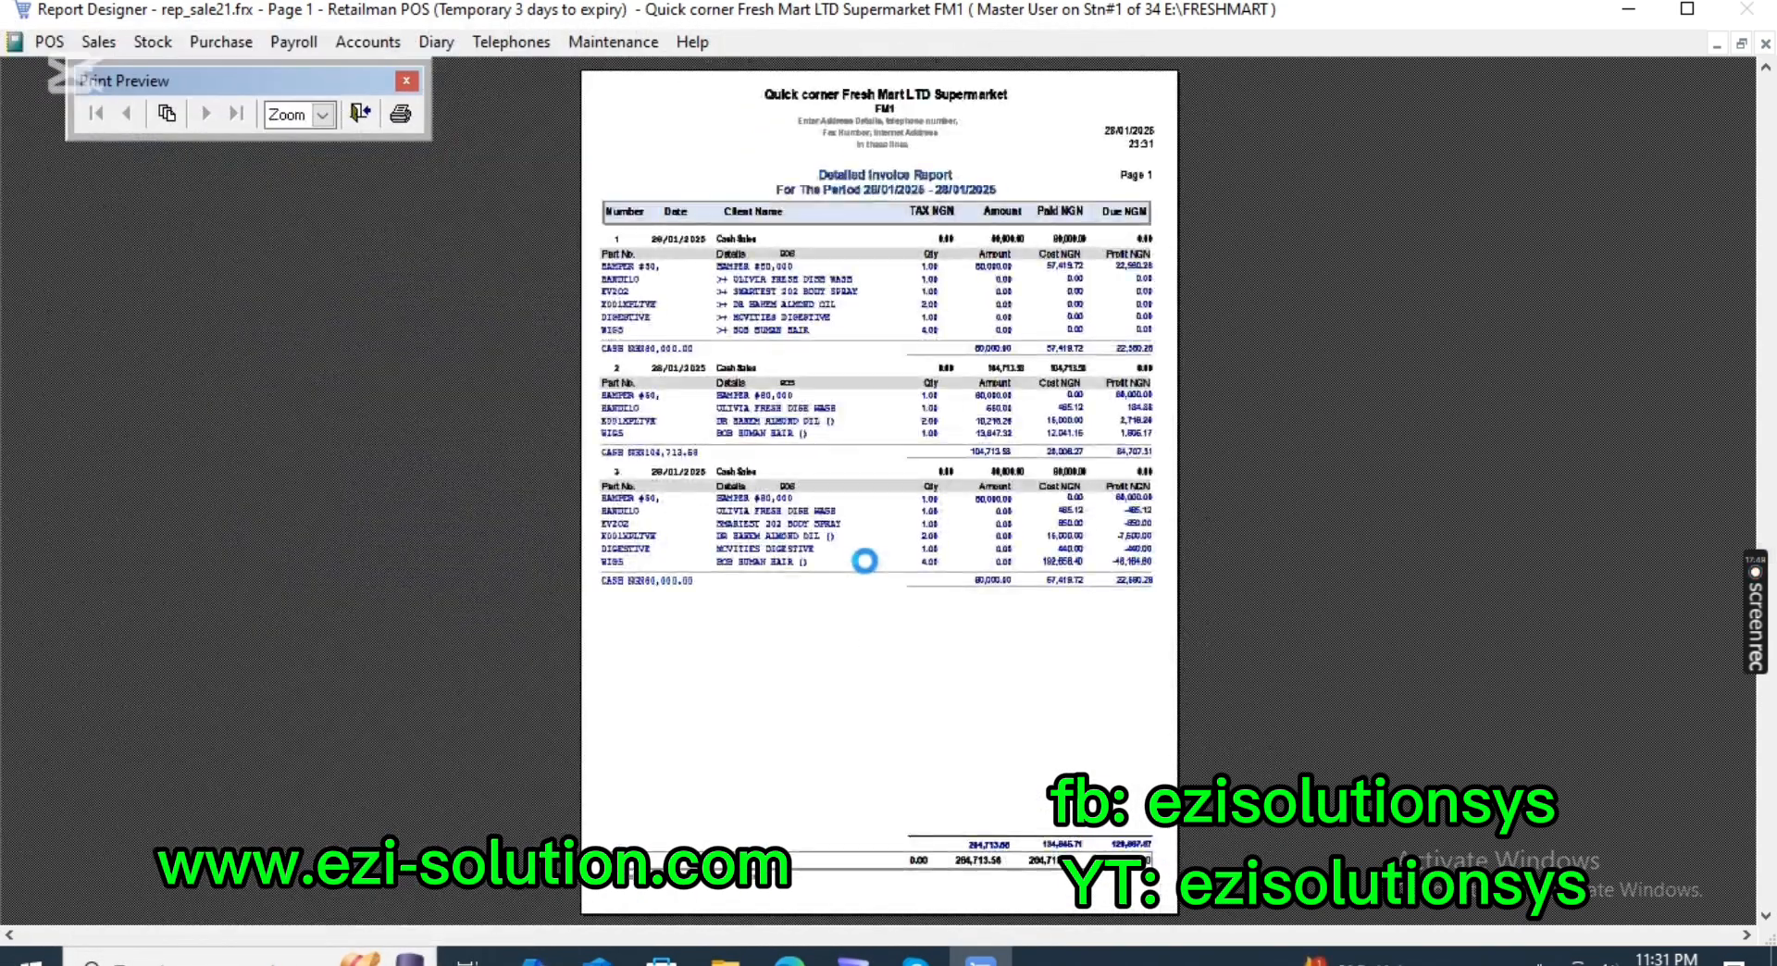
click(915, 554)
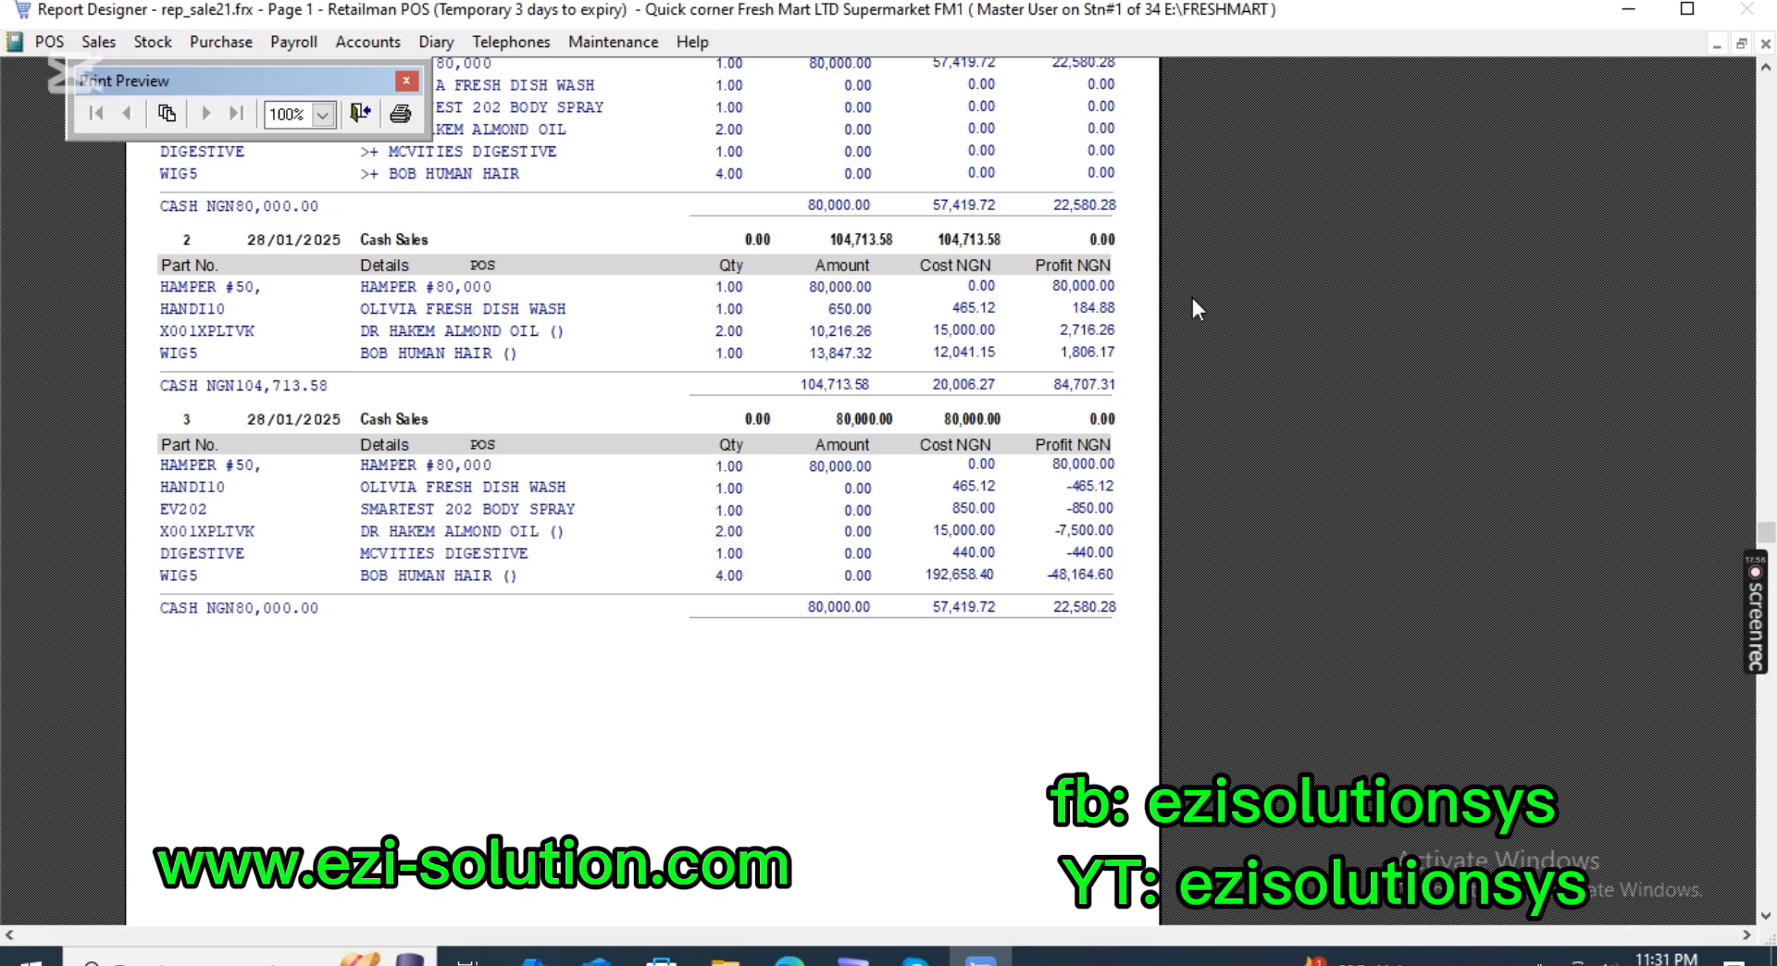
click(855, 229)
click(864, 319)
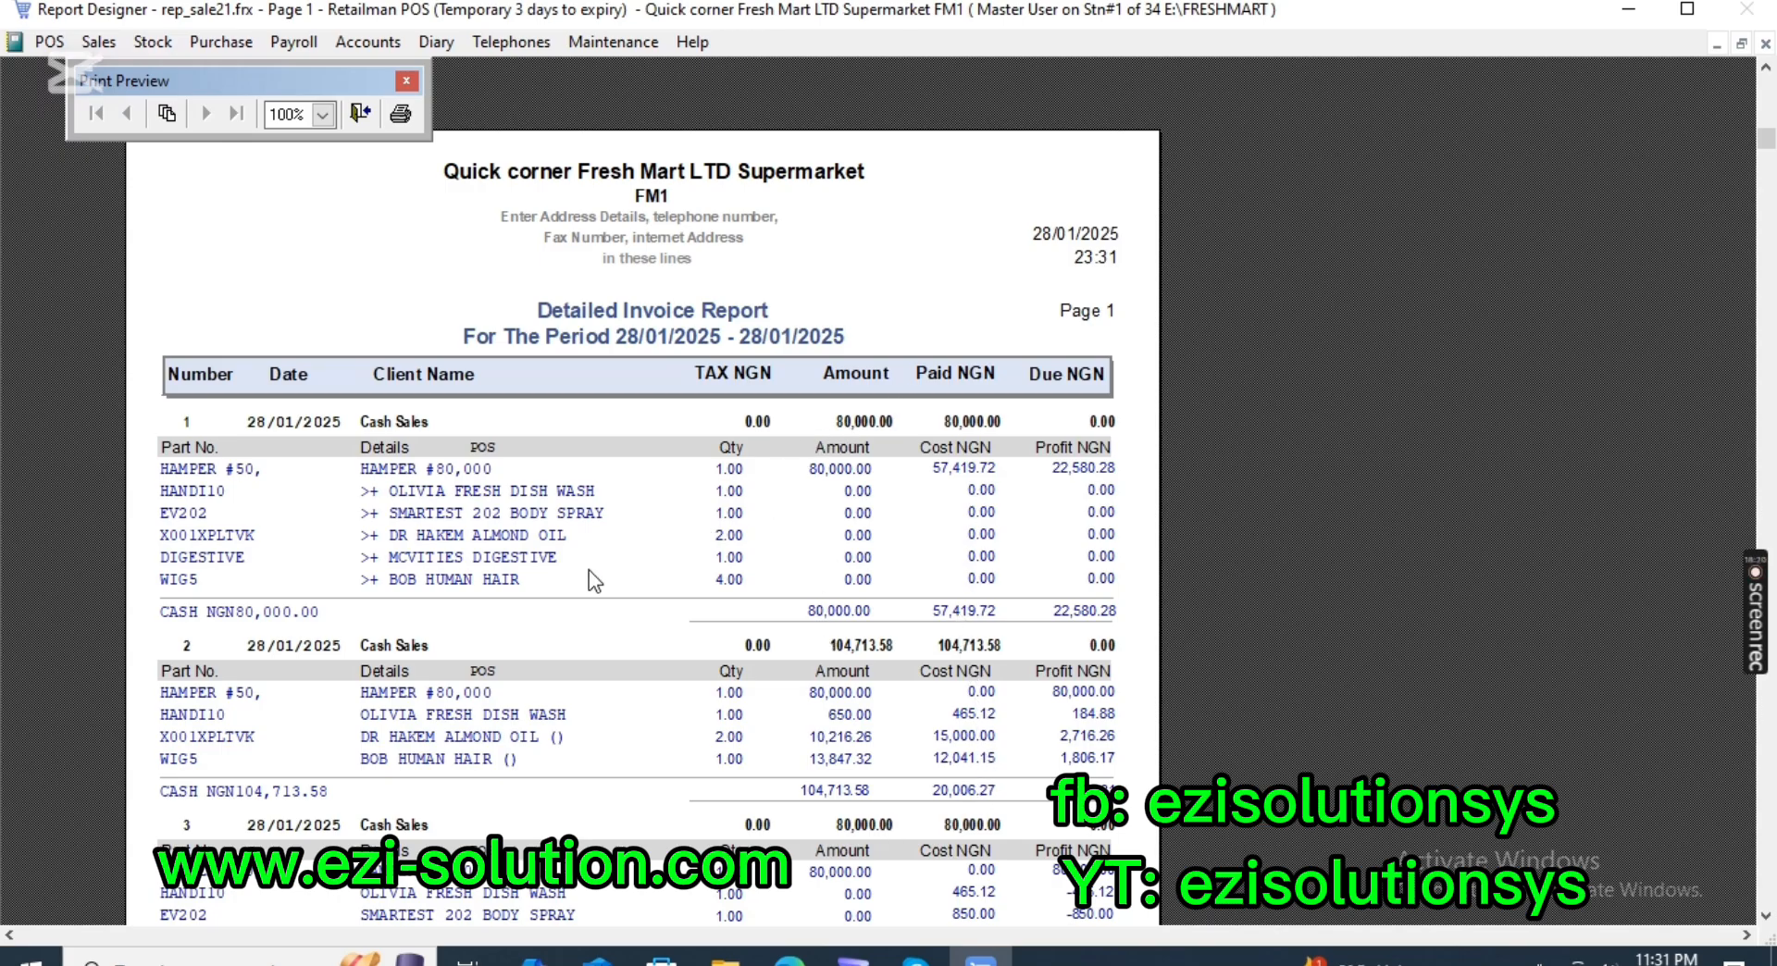
click(710, 716)
click(814, 396)
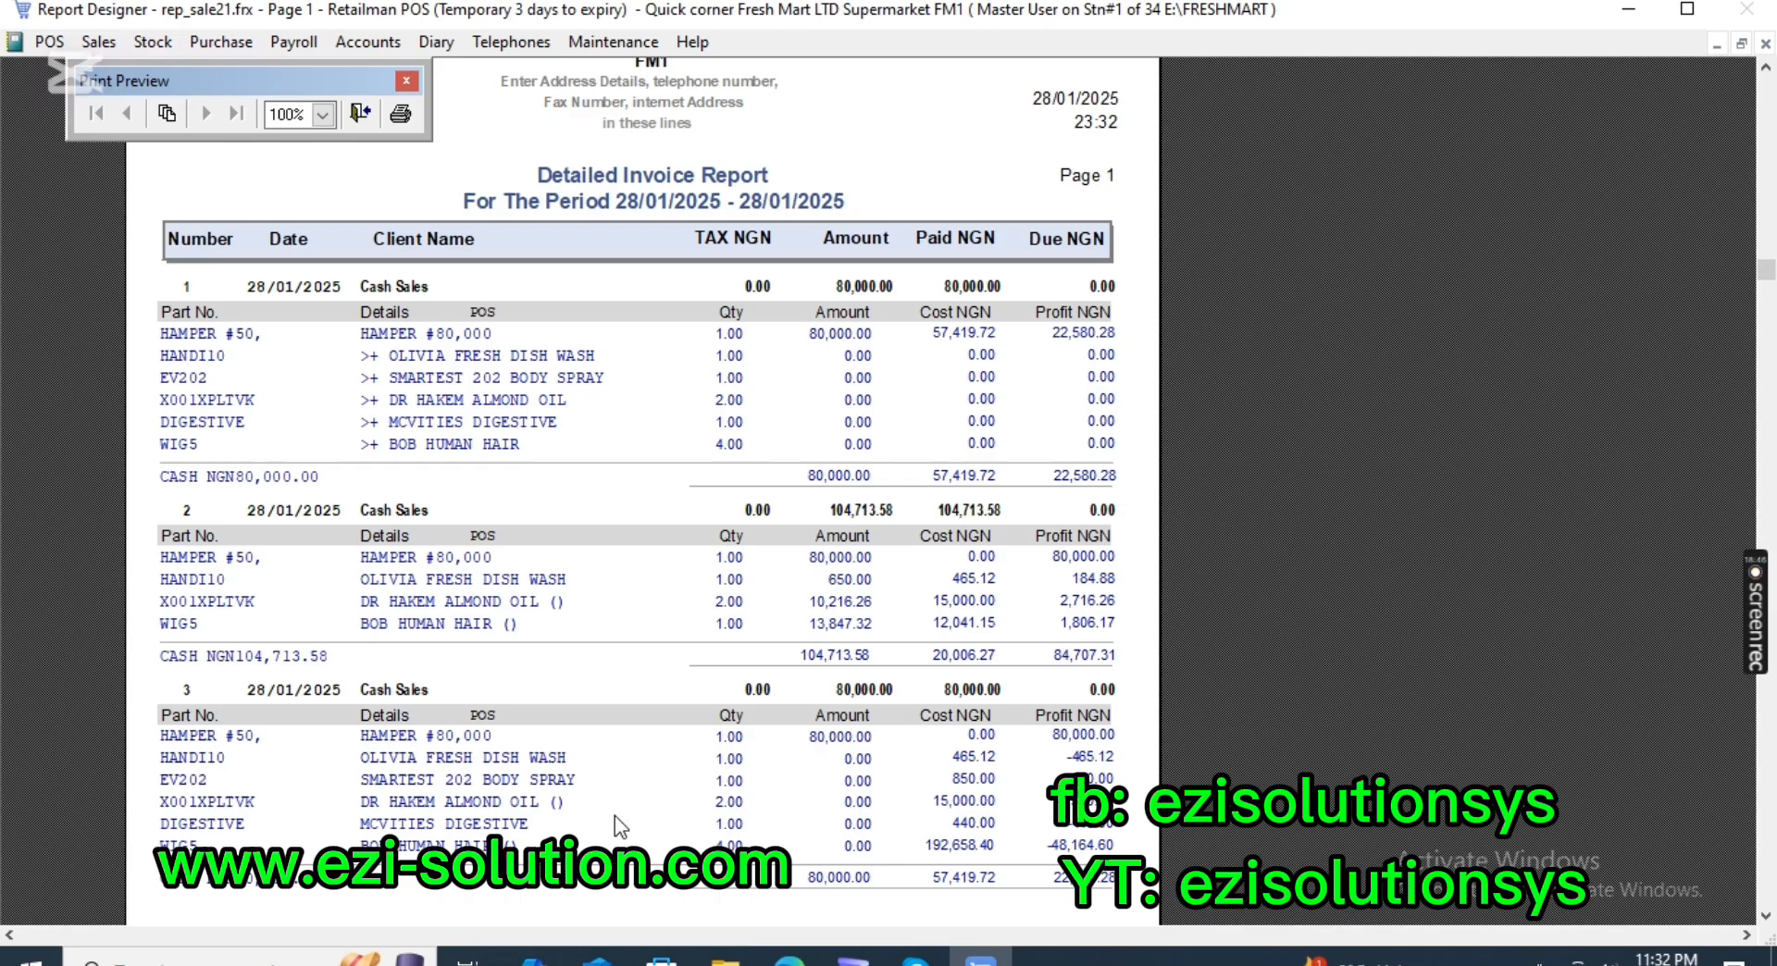
scroll(585, 817, down, 2)
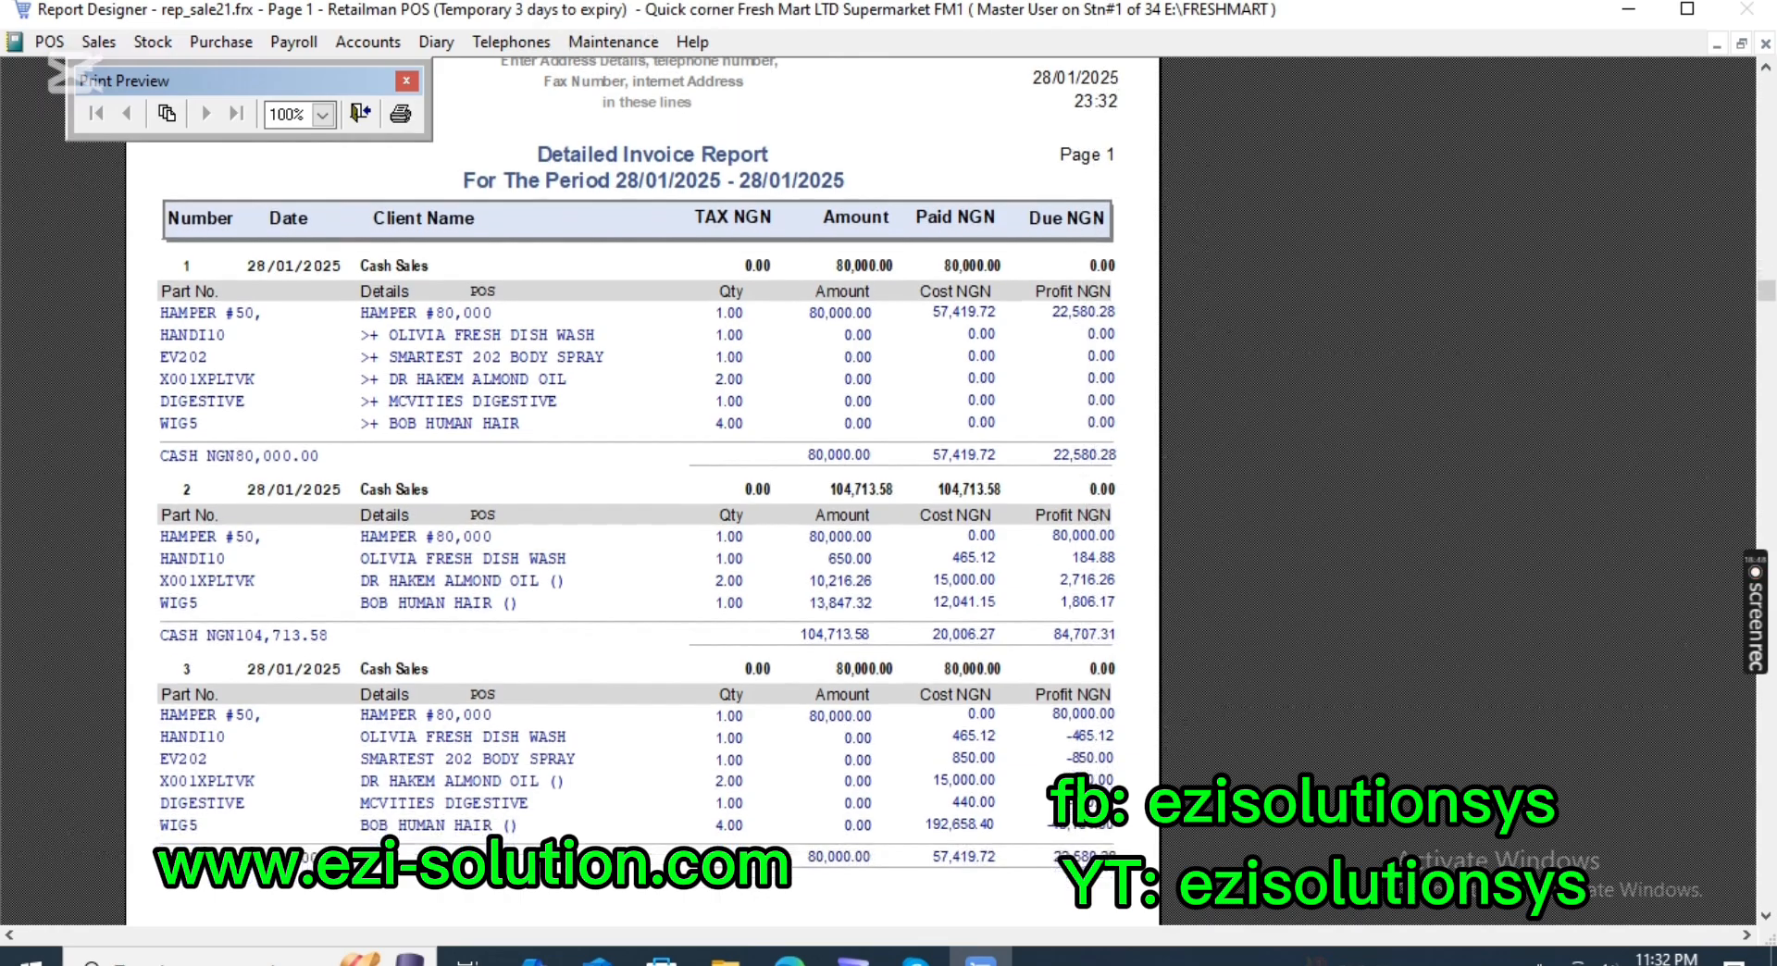